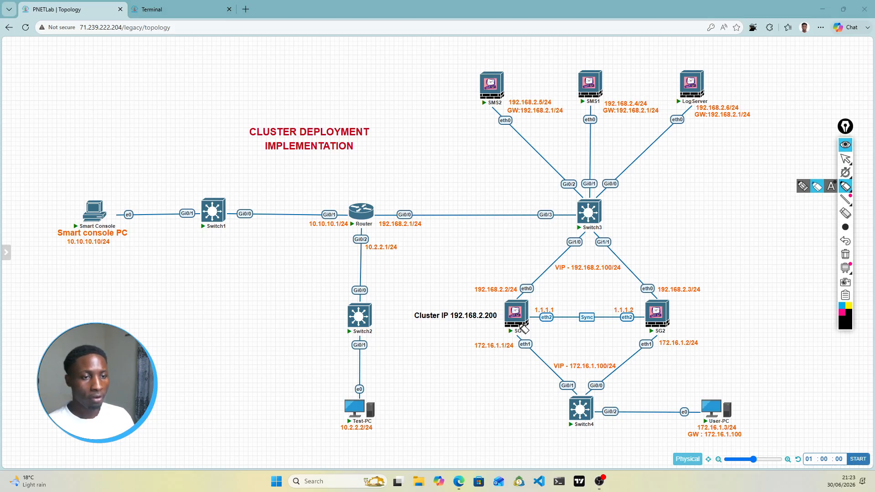
Step: Underline SG1 and SG2, then mark SG1's eth0 link and SG2's 192.168.2.3/24 address in cyan
left_click_drag(521, 332, 533, 334)
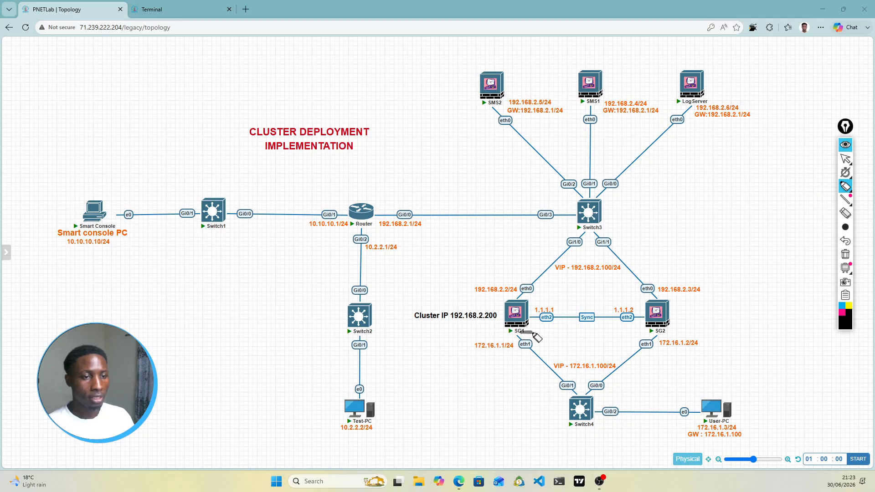
left_click_drag(671, 328, 700, 328)
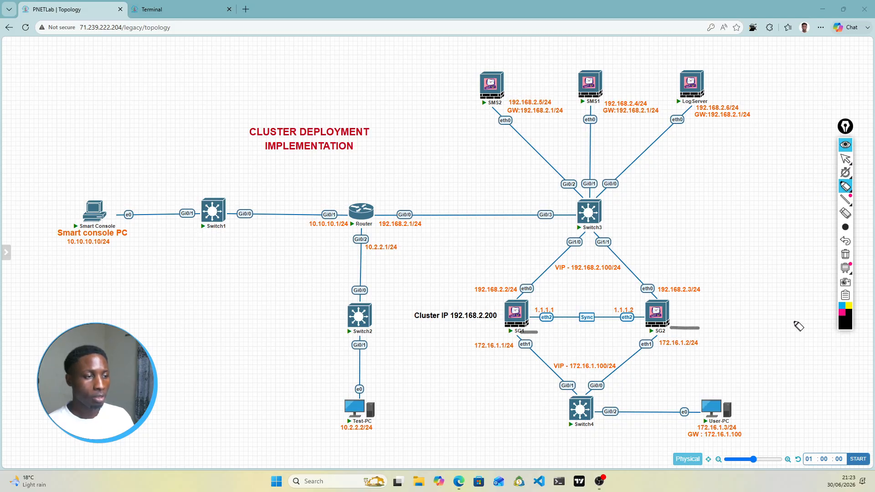
left_click(840, 310)
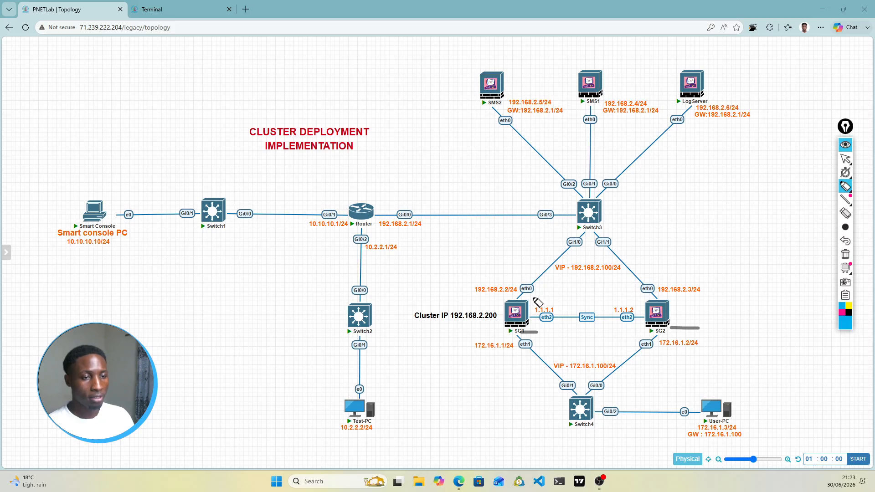
mouse_move(535, 296)
left_mouse_down()
mouse_move(530, 301)
mouse_move(542, 300)
left_mouse_up()
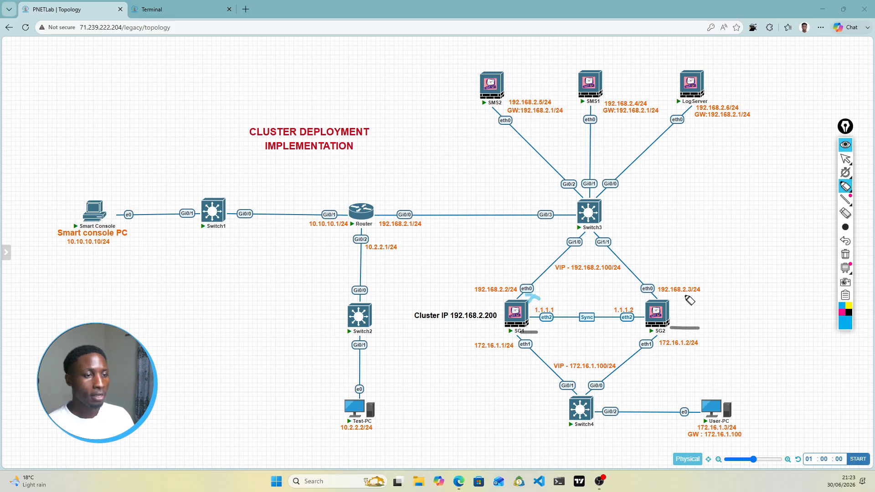
left_click_drag(687, 295, 705, 288)
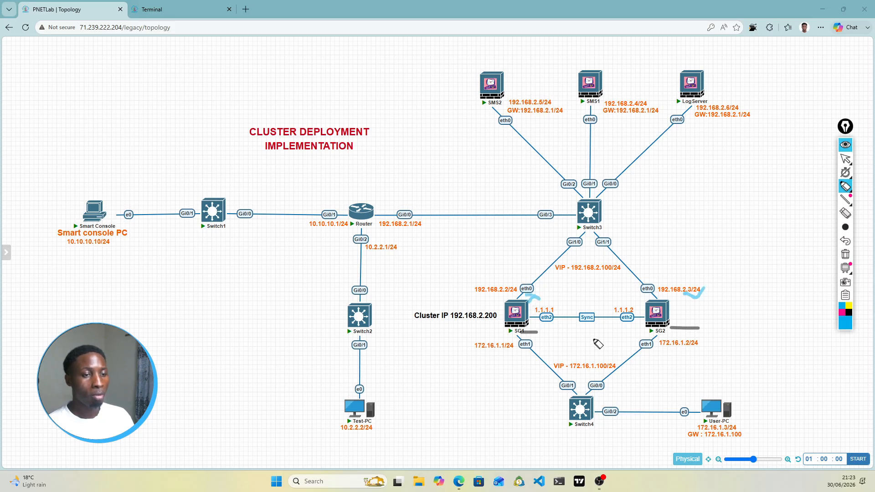
Step: In pink, trace the Sync link, write Syn and HA, number the gateways 1 and 2, and tick SG2
left_click(843, 313)
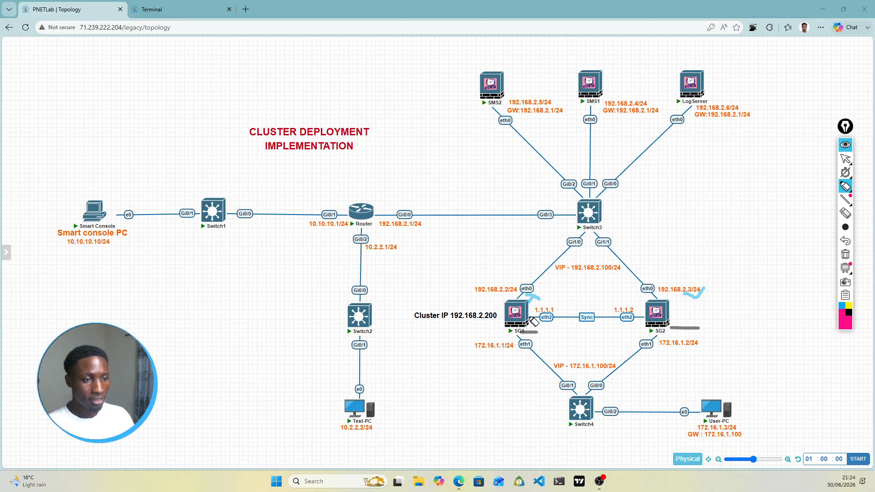
left_click_drag(531, 319, 644, 317)
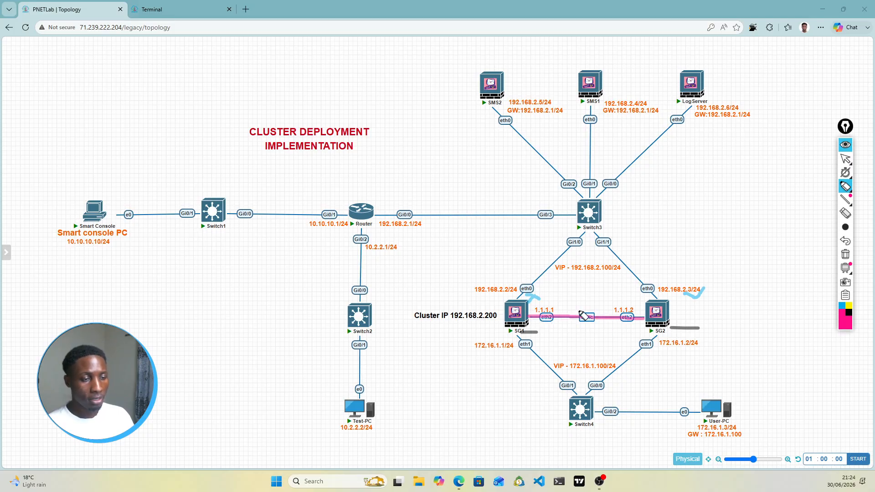
mouse_move(587, 294)
left_mouse_down()
mouse_move(588, 309)
mouse_move(601, 297)
mouse_move(606, 307)
left_mouse_up()
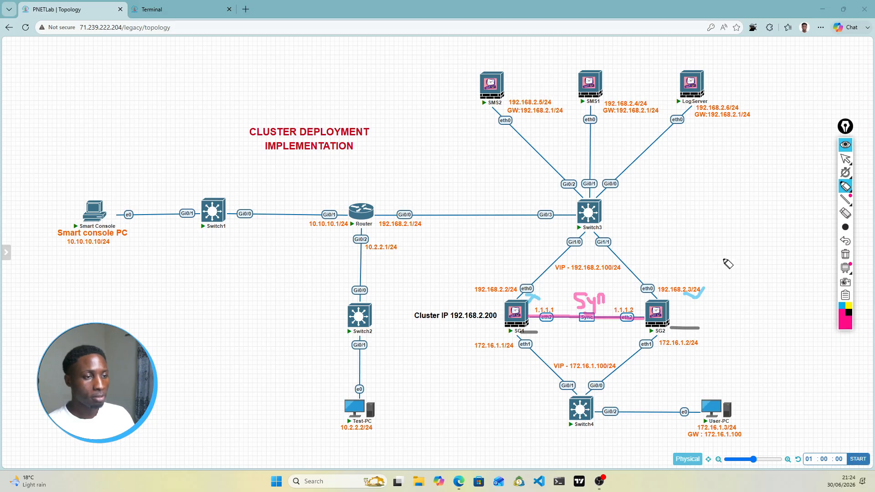
mouse_move(711, 276)
left_mouse_down()
mouse_move(711, 255)
mouse_move(728, 277)
mouse_move(740, 256)
mouse_move(748, 271)
left_mouse_up()
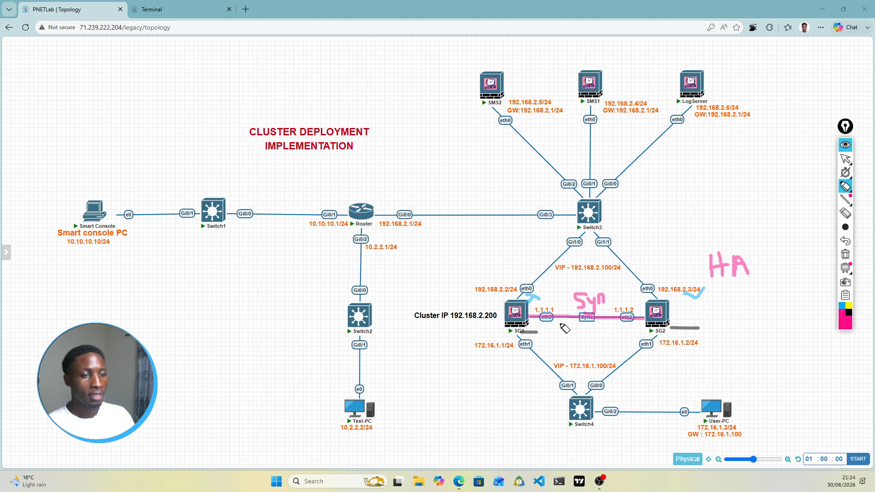
mouse_move(549, 326)
left_mouse_down()
mouse_move(546, 339)
mouse_move(562, 330)
left_mouse_up()
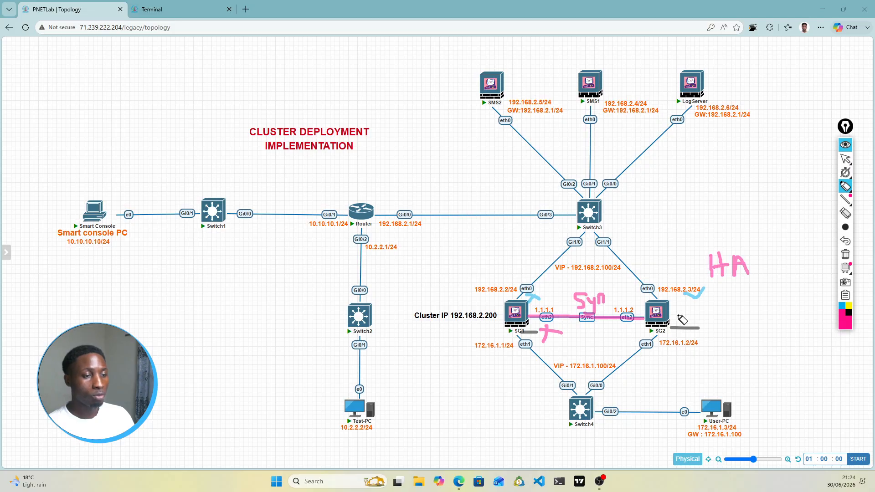
left_click_drag(681, 316, 707, 303)
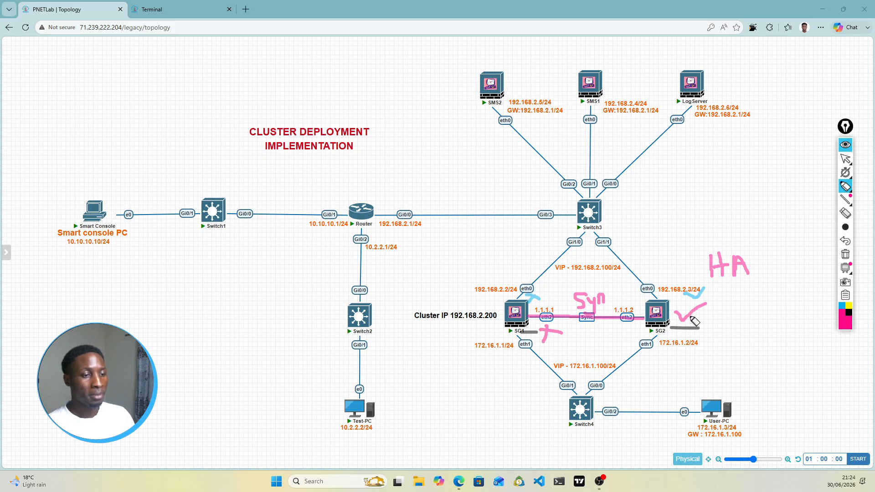
left_click_drag(706, 313, 714, 323)
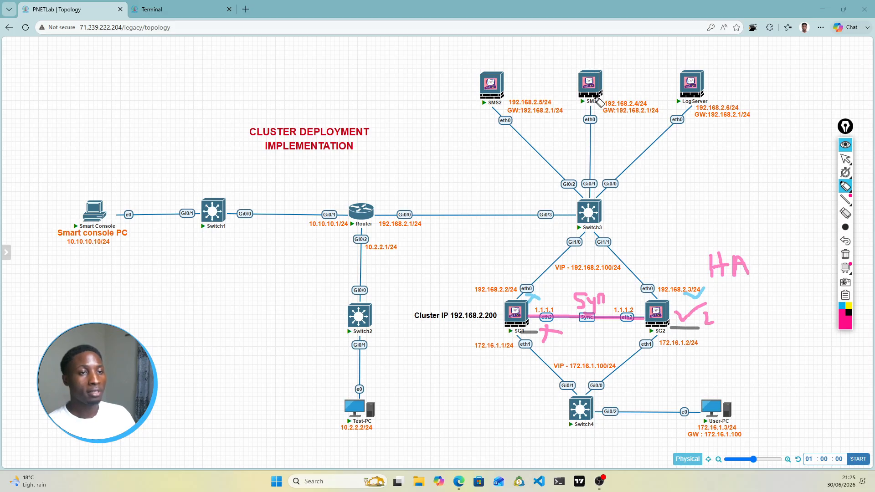
Step: Label SMS1 with P and SMS2 with S, and tick the eth0 links above SG1 and SG2
mouse_move(589, 67)
left_mouse_down()
mouse_move(601, 49)
mouse_move(590, 62)
left_mouse_up()
left_click_drag(499, 54, 487, 67)
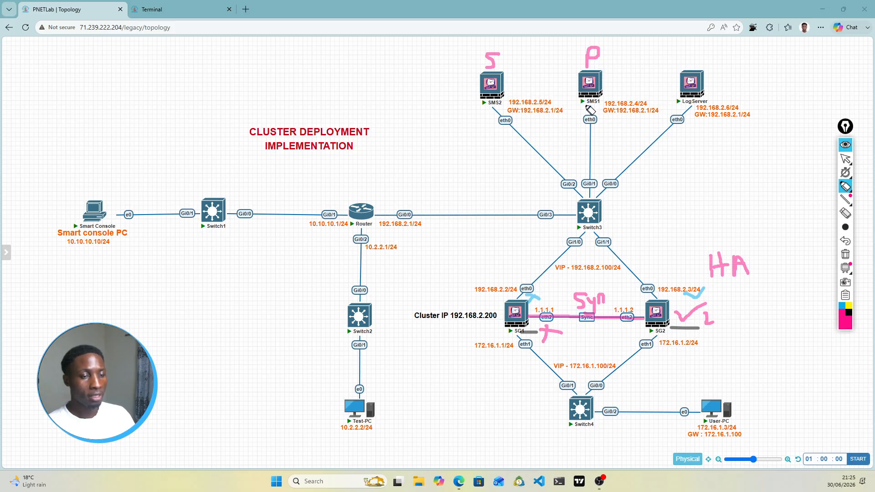
left_click_drag(512, 264, 536, 255)
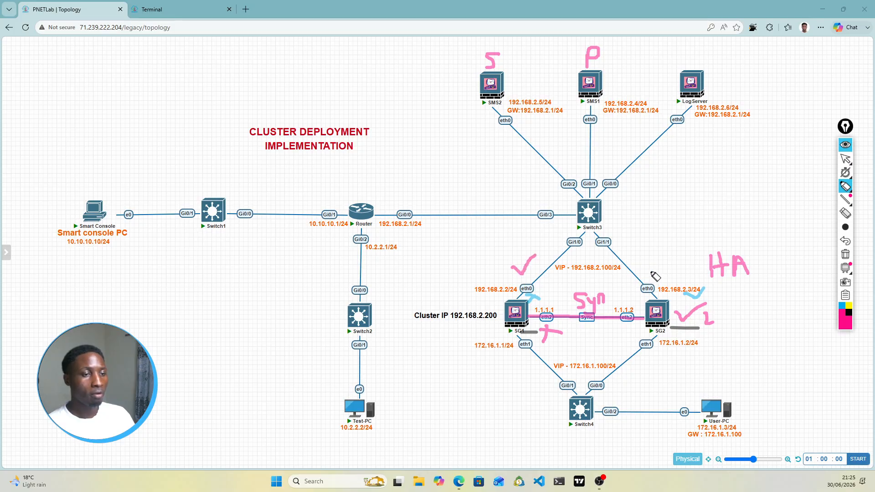
left_click_drag(650, 263, 670, 249)
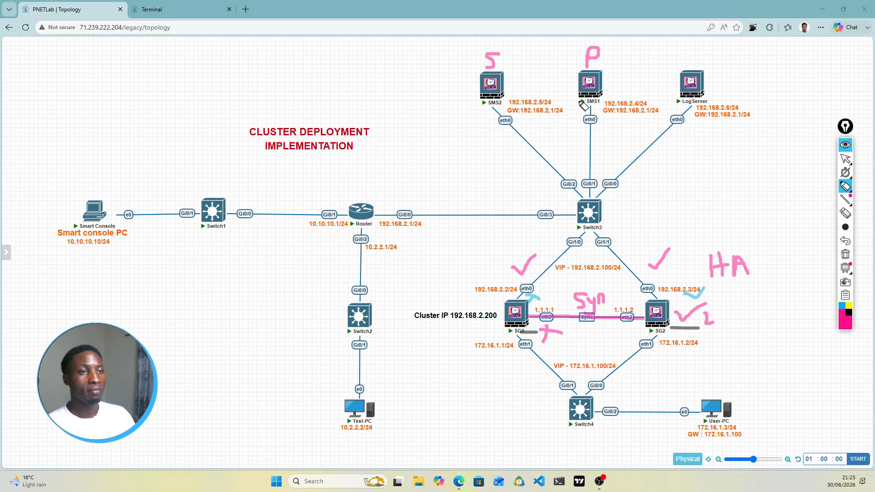
Step: Write HA between the SMS servers, tick SMS1 and SMS2, then clear all annotations
mouse_move(536, 53)
left_mouse_down()
mouse_move(540, 84)
mouse_move(554, 47)
mouse_move(554, 69)
left_mouse_up()
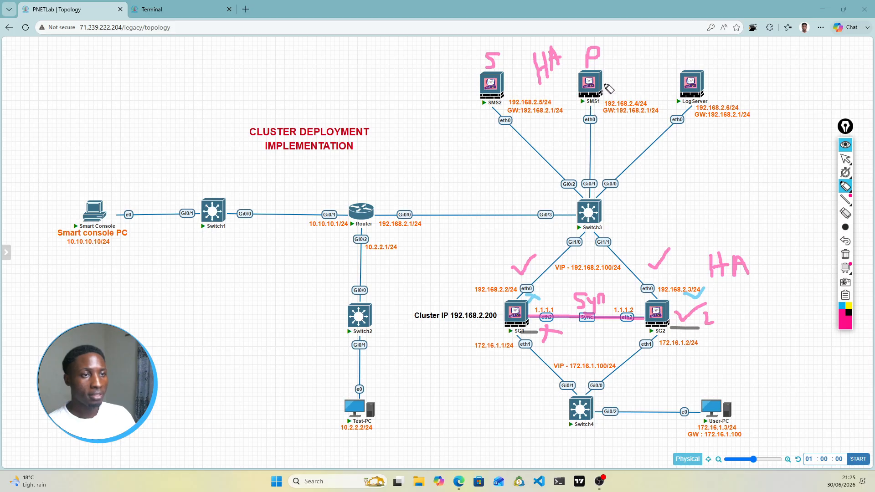
left_click_drag(604, 80, 623, 75)
left_click_drag(466, 82, 479, 77)
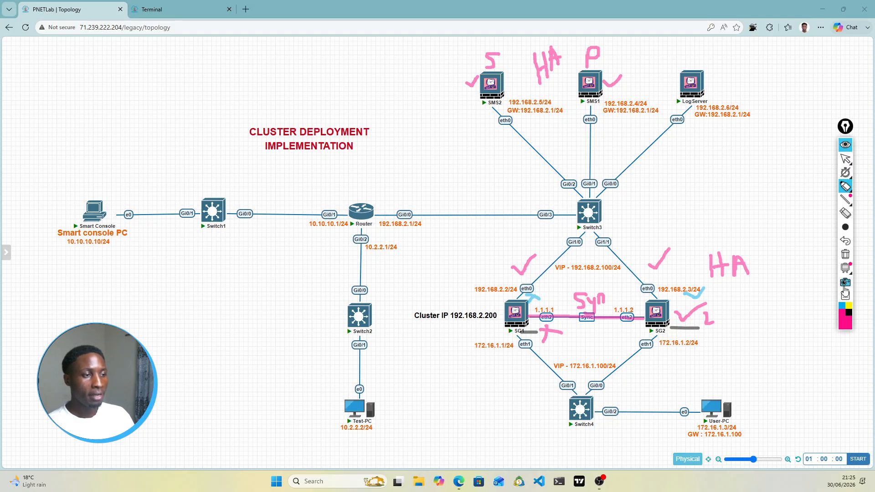
left_click(846, 256)
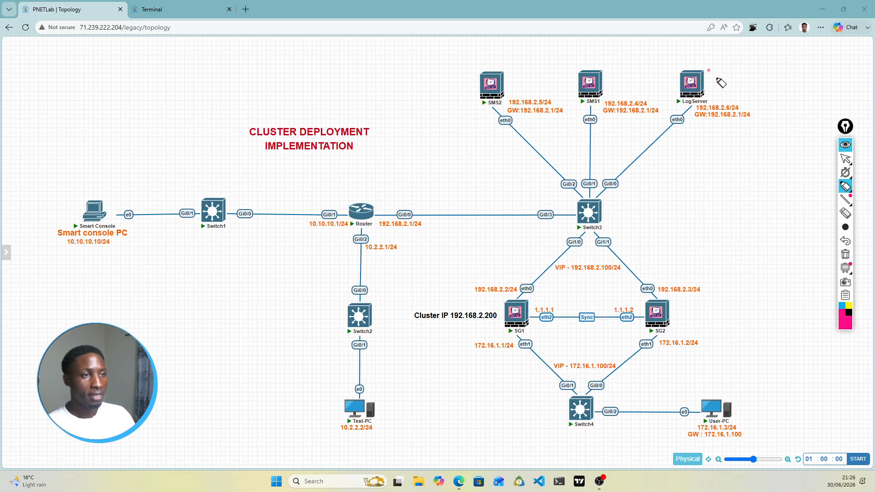
Step: Draw pink check marks beside LogServer, SMS2 and SMS1, plus SG1's eth0 link
left_click_drag(718, 78, 749, 63)
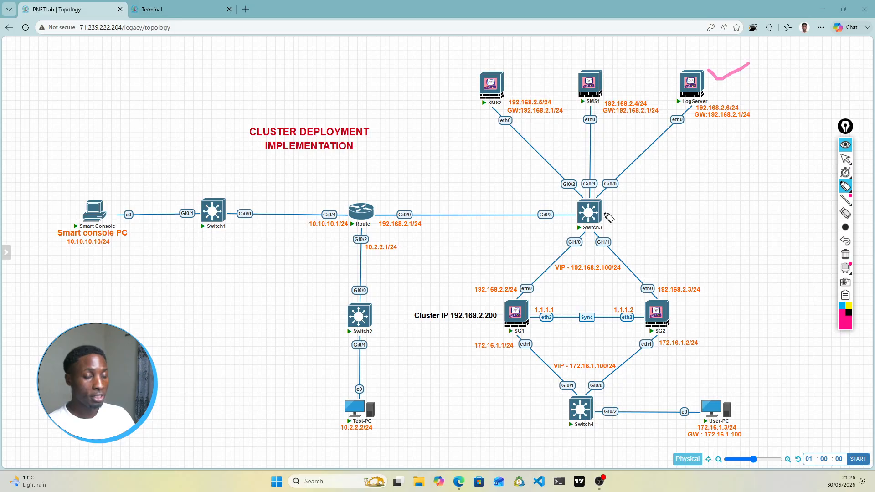
left_click_drag(472, 56, 502, 50)
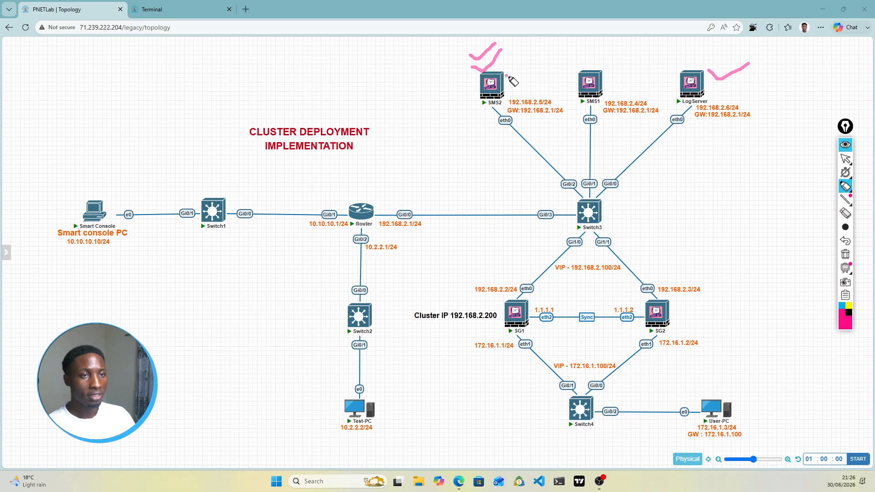
left_click_drag(509, 77, 529, 70)
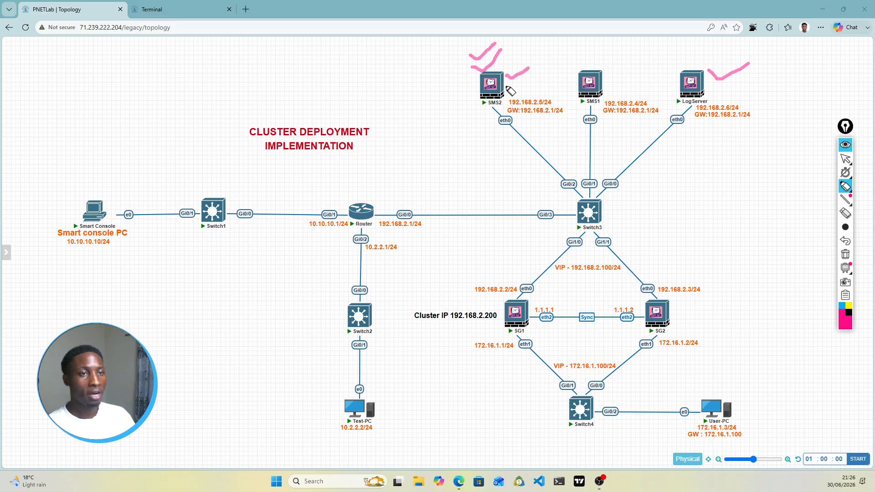
left_click_drag(506, 87, 521, 86)
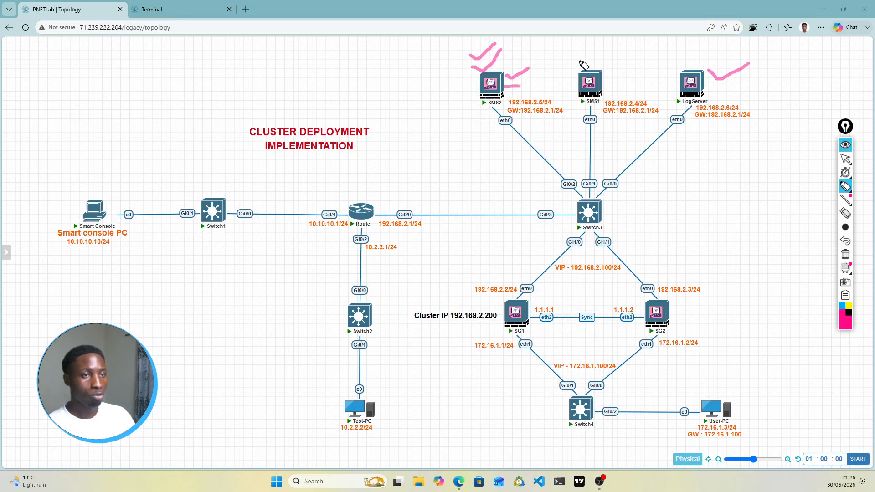
left_click_drag(579, 60, 593, 60)
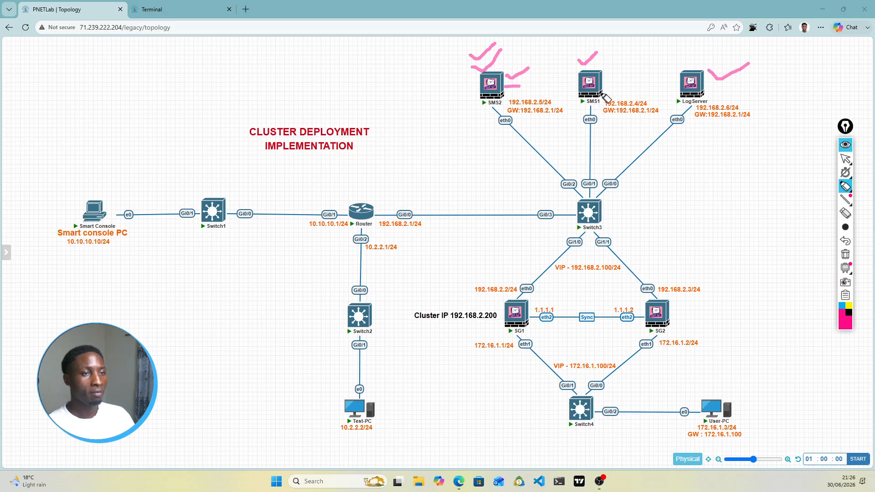
left_click_drag(601, 82, 612, 81)
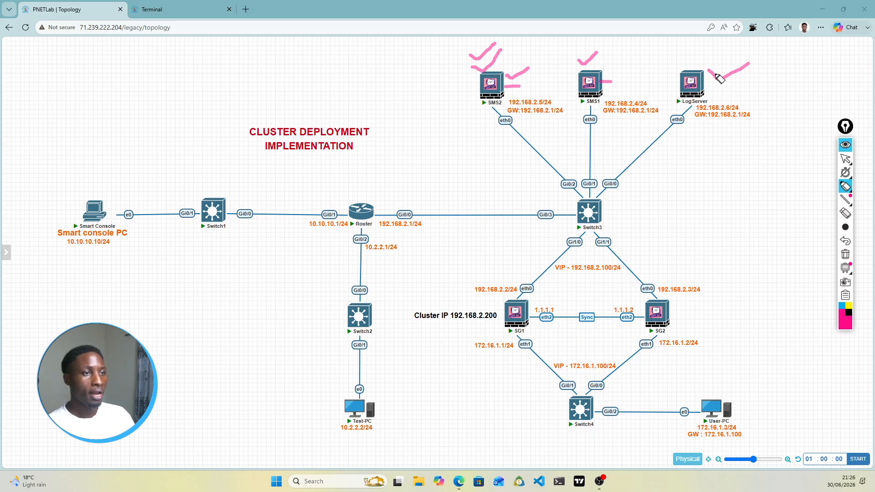
left_click_drag(686, 59, 702, 58)
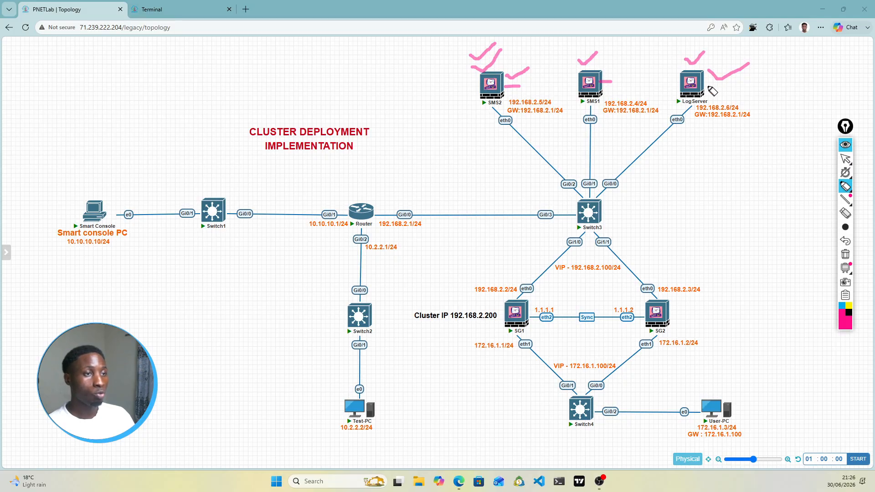
left_click_drag(708, 85, 740, 89)
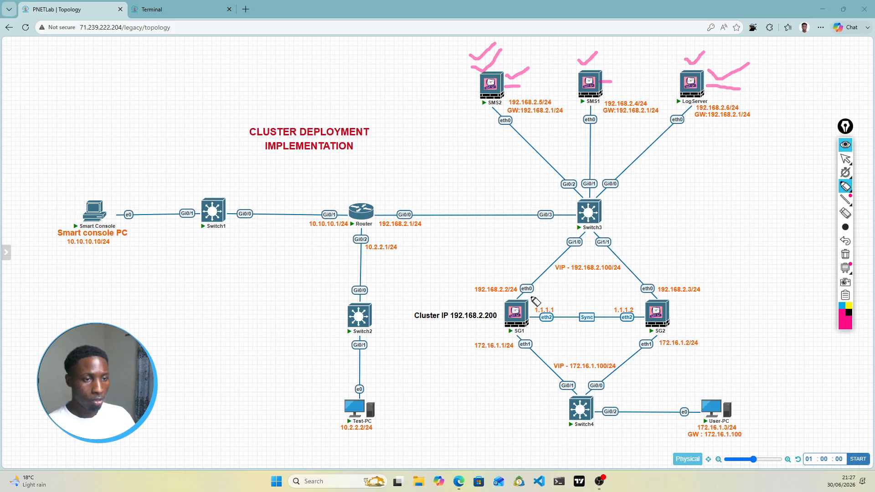
left_click_drag(525, 295, 551, 283)
Step: Tick SG2's 192.168.2.3/24 address and eth0, mark SG1 and SG2, and underline VIP 172.16.1.100/24
left_click_drag(655, 281, 694, 259)
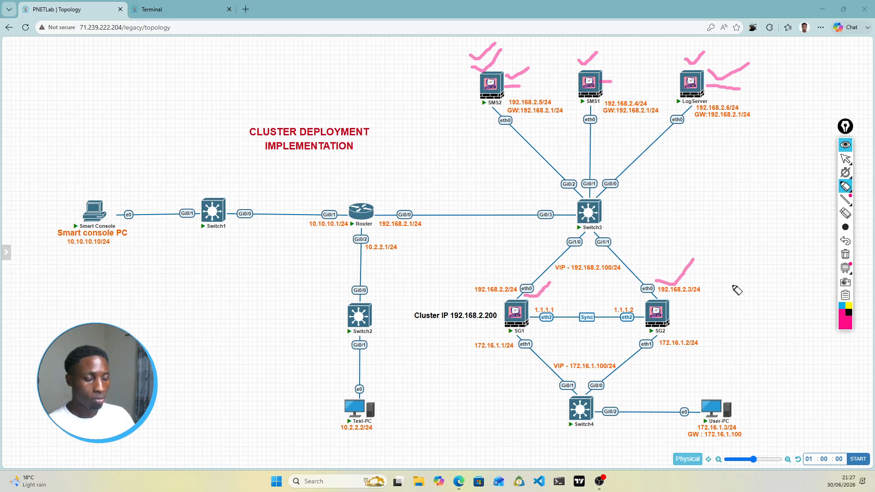
left_click_drag(720, 294, 755, 294)
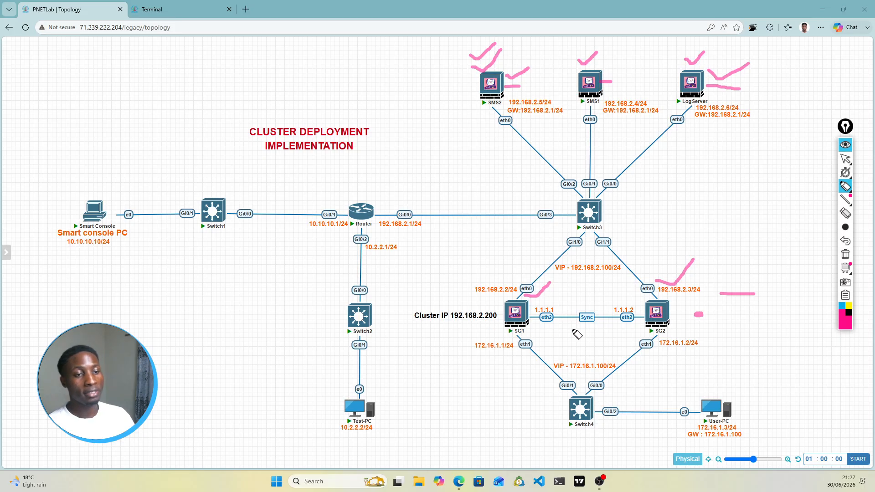
mouse_move(698, 244)
left_mouse_down()
mouse_move(702, 230)
mouse_move(709, 236)
left_mouse_up()
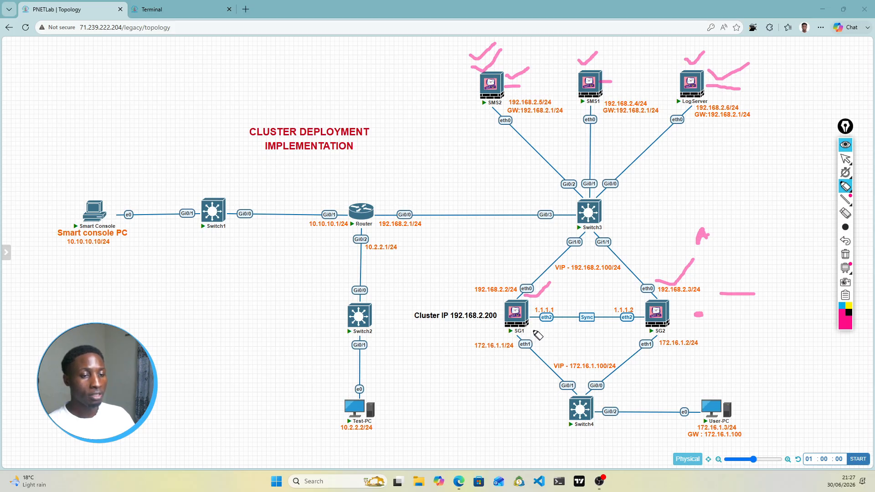
left_click_drag(533, 331, 529, 331)
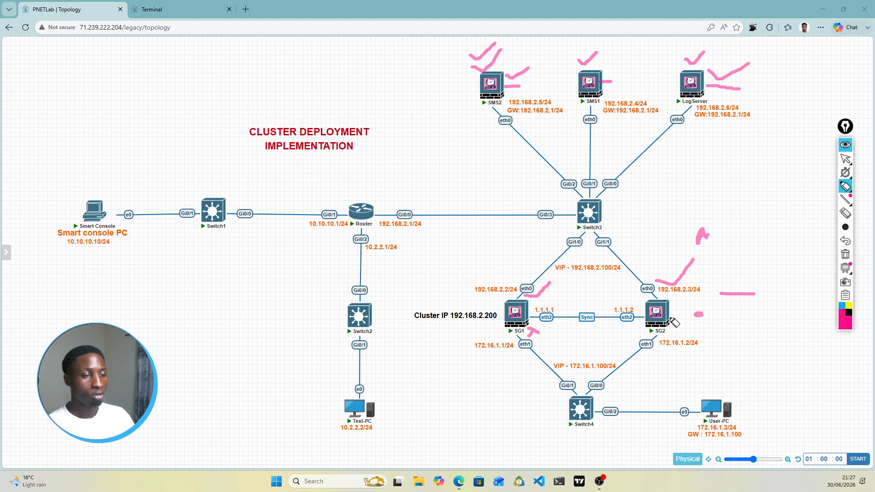
left_click_drag(672, 318, 685, 317)
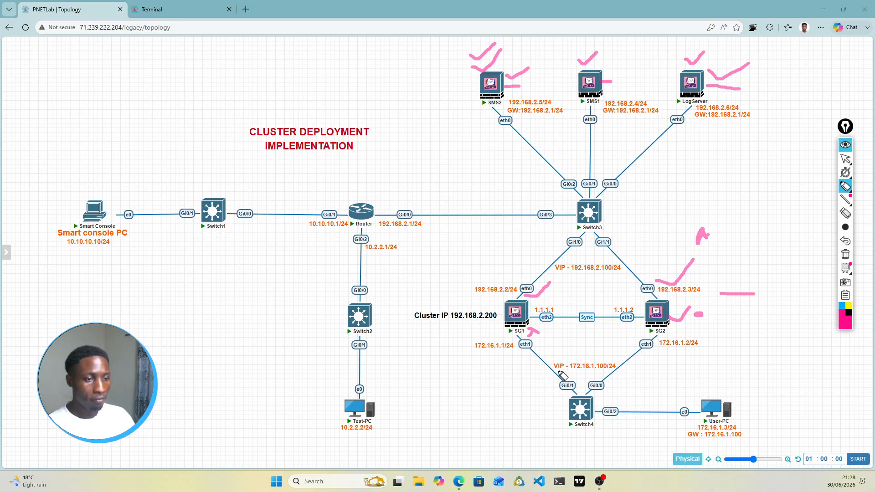
left_click_drag(555, 370, 604, 372)
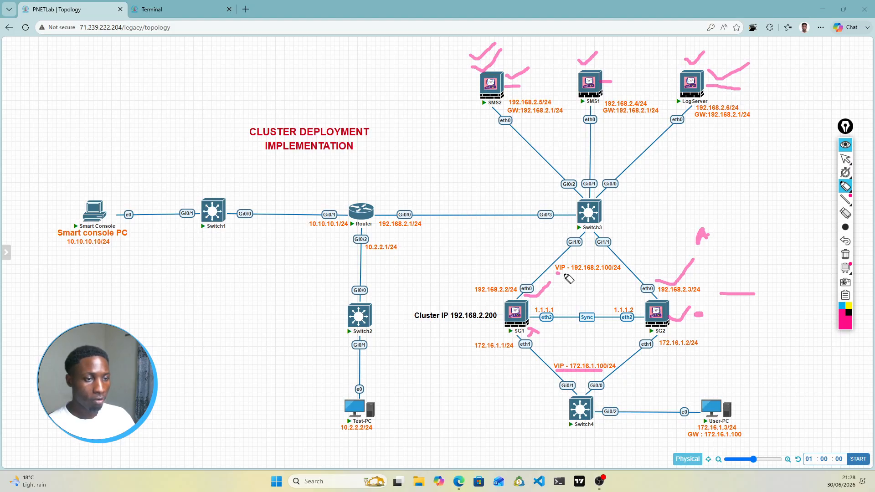
Step: Underline the VIP 192.168.2.100/24 label, circle User-PC and mark SG1's eth1
left_click_drag(566, 275, 620, 276)
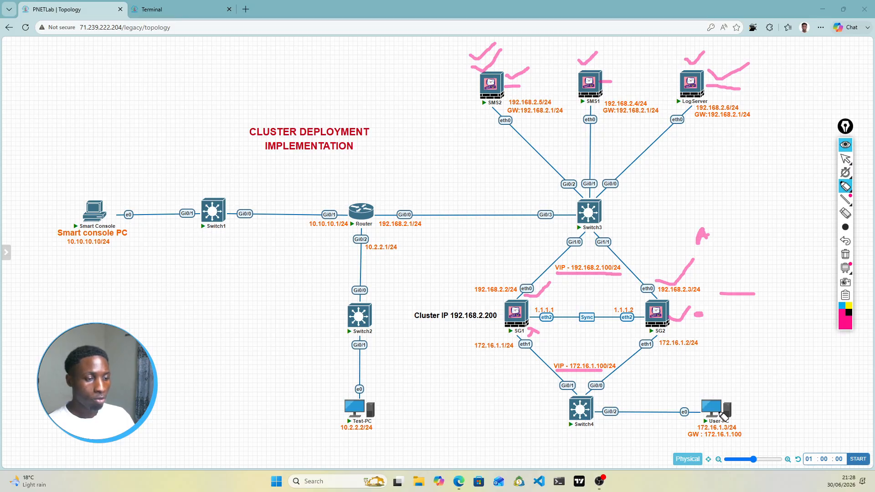
mouse_move(728, 402)
left_mouse_down()
mouse_move(700, 418)
mouse_move(734, 422)
mouse_move(728, 407)
mouse_move(753, 435)
left_mouse_up()
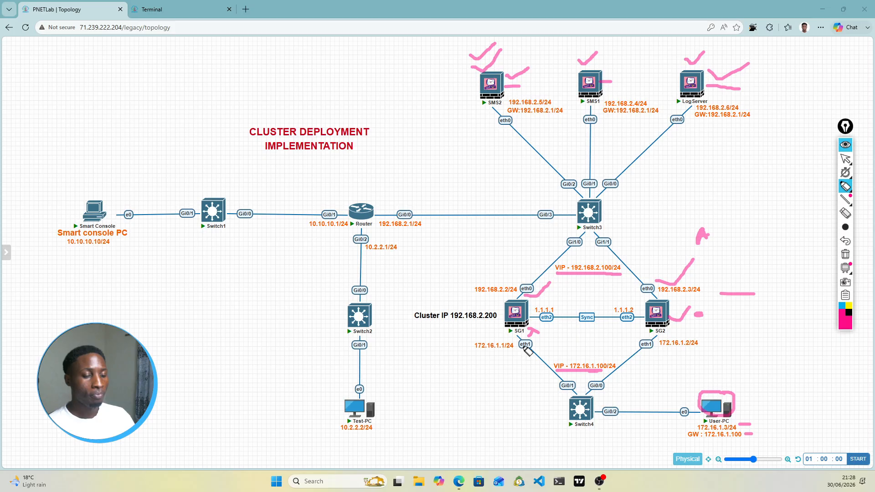
left_click_drag(536, 339, 548, 347)
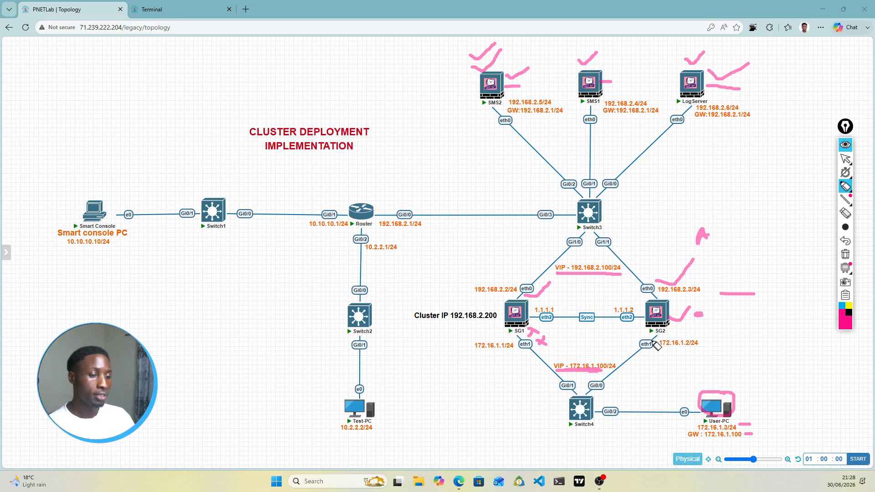
left_click_drag(538, 345, 561, 336)
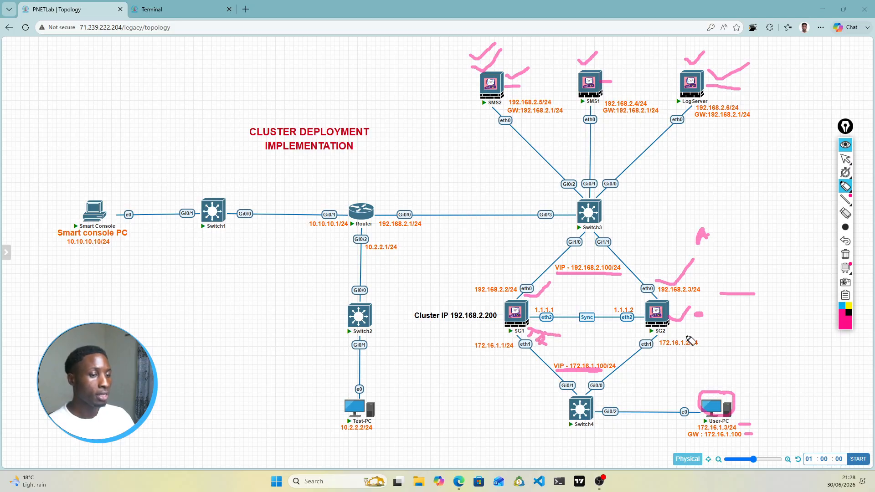
Step: Link the internal VIP to SG2's eth1, underline Cluster IP 192.168.2.200, then clear all drawings
left_click_drag(613, 361, 632, 353)
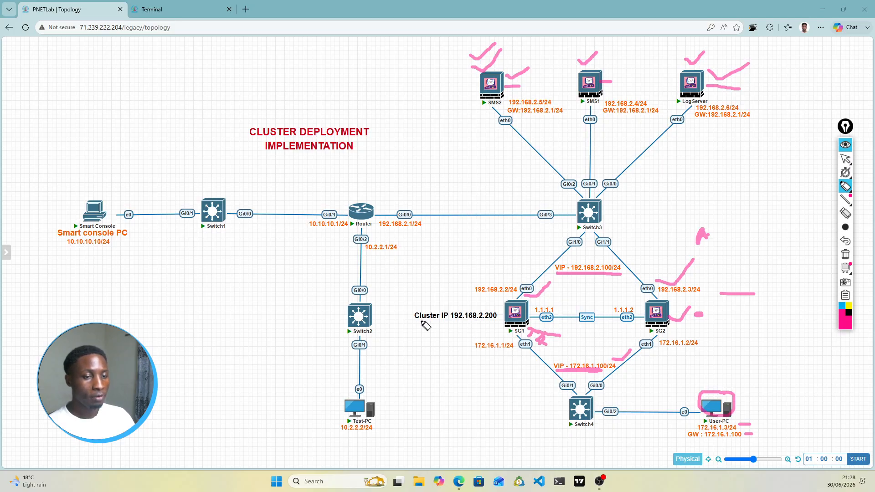
left_click_drag(421, 320, 494, 327)
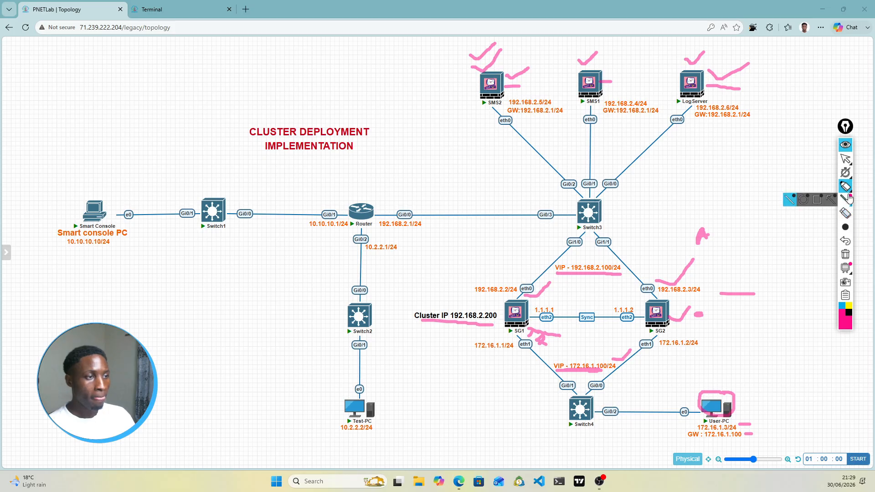
left_click(845, 256)
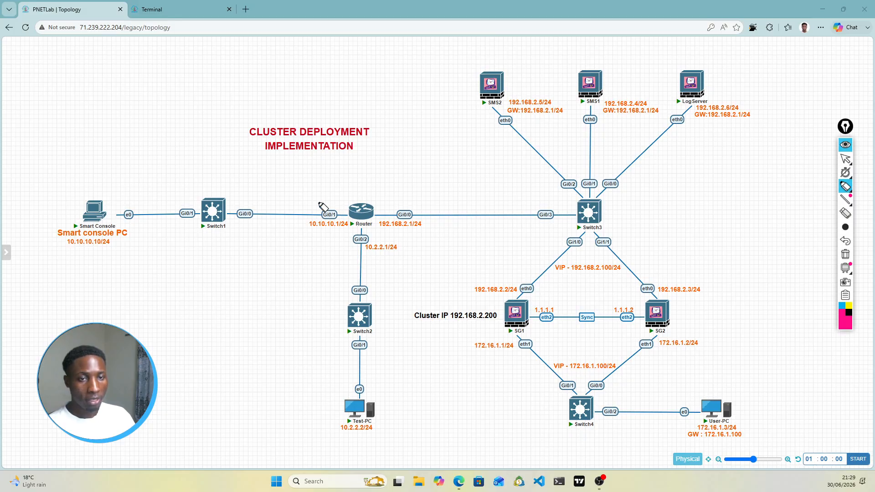
Step: Tick the router's Gi0/1, Gi0/0 and Gi0/2 interfaces and loop the surrounding networks in pink
left_click_drag(318, 200, 339, 193)
left_click_drag(401, 203, 417, 198)
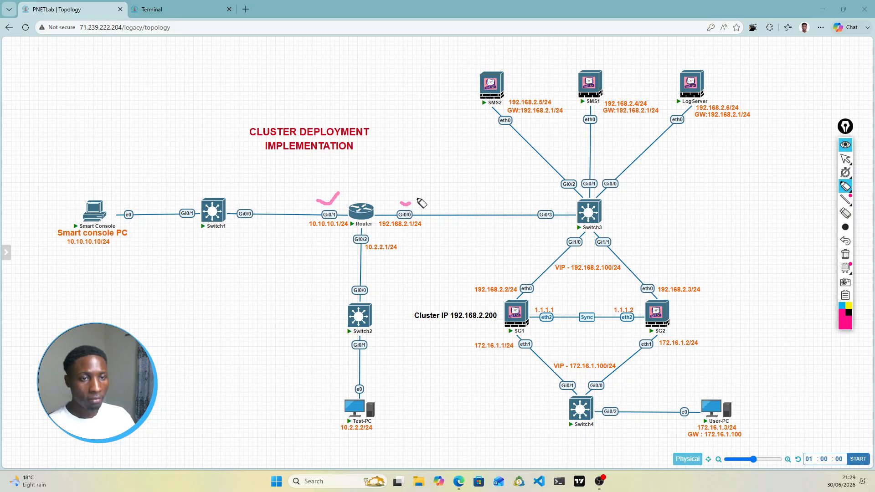
left_click_drag(371, 237, 388, 232)
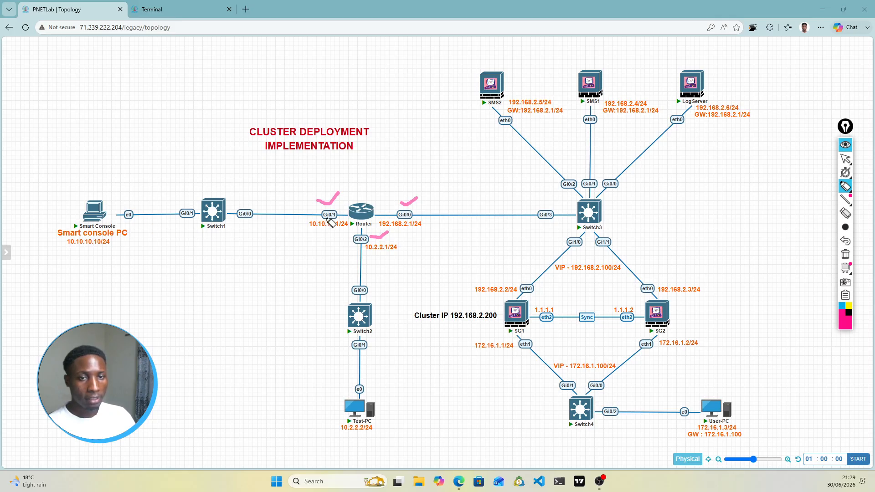
mouse_move(194, 181)
left_mouse_down()
mouse_move(106, 181)
mouse_move(57, 248)
mouse_move(290, 269)
mouse_move(340, 195)
mouse_move(114, 193)
left_mouse_up()
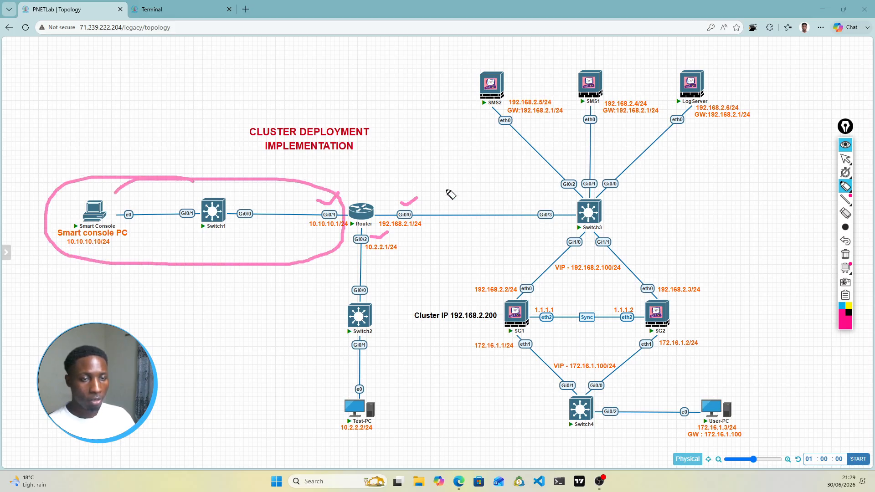
mouse_move(424, 164)
left_mouse_down()
mouse_move(385, 197)
mouse_move(382, 238)
mouse_move(448, 257)
mouse_move(484, 296)
mouse_move(742, 288)
mouse_move(759, 116)
mouse_move(684, 58)
mouse_move(524, 48)
mouse_move(466, 87)
mouse_move(422, 167)
left_mouse_up()
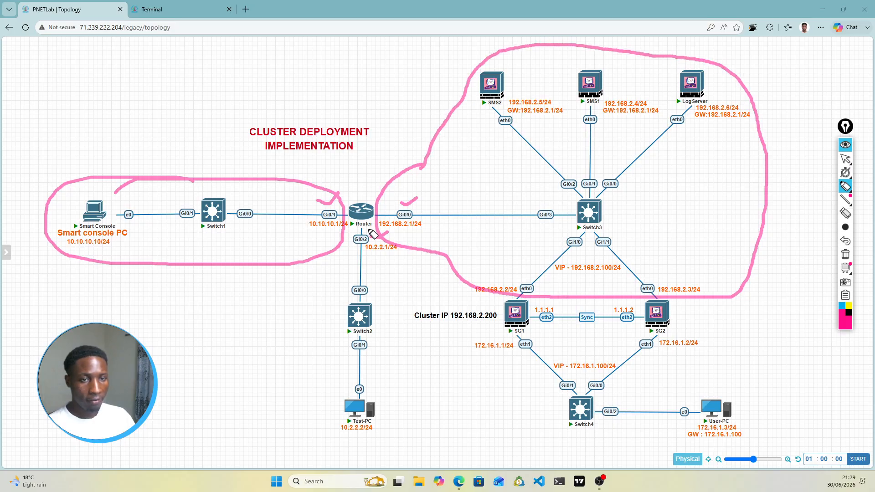
mouse_move(370, 231)
left_mouse_down()
mouse_move(356, 234)
mouse_move(343, 288)
mouse_move(336, 441)
mouse_move(408, 382)
mouse_move(386, 258)
mouse_move(371, 232)
left_mouse_up()
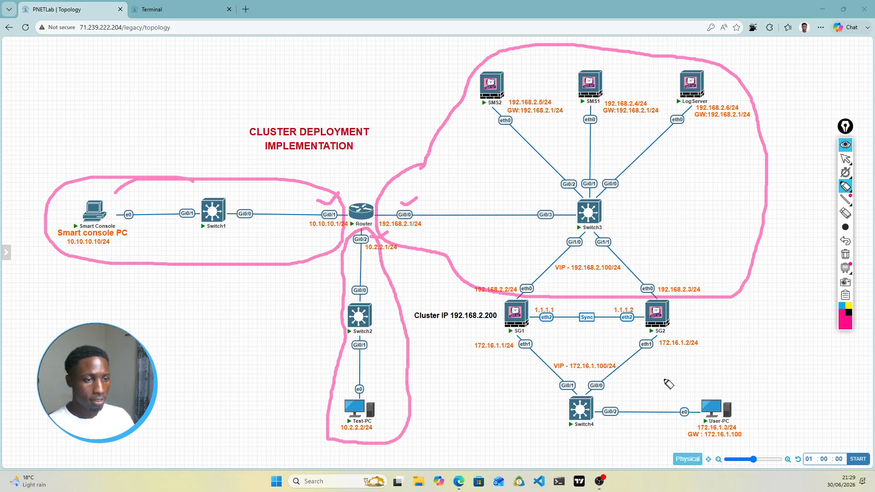
Step: In yellow, outline the internal network, router path and SG1/SG2 cluster, then clear everything
left_click(850, 308)
mouse_move(464, 337)
left_mouse_down()
mouse_move(692, 337)
mouse_move(774, 422)
mouse_move(650, 446)
mouse_move(497, 418)
mouse_move(469, 343)
left_mouse_up()
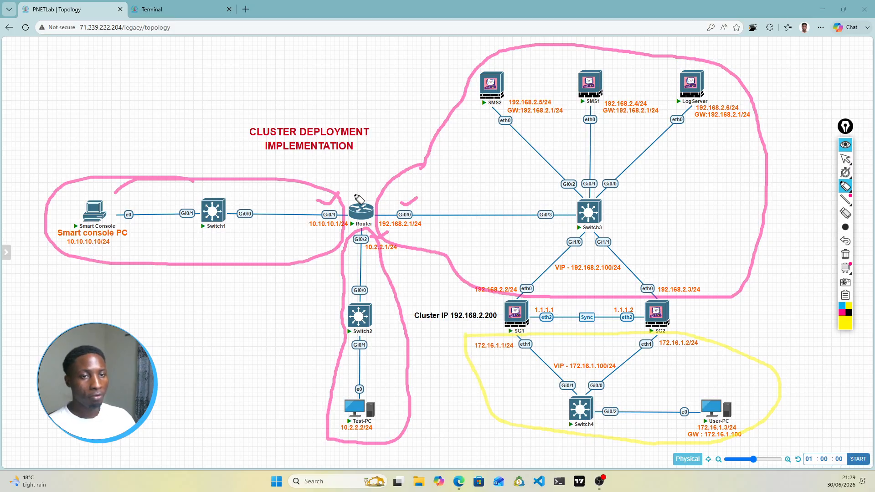
left_click_drag(354, 184, 372, 172)
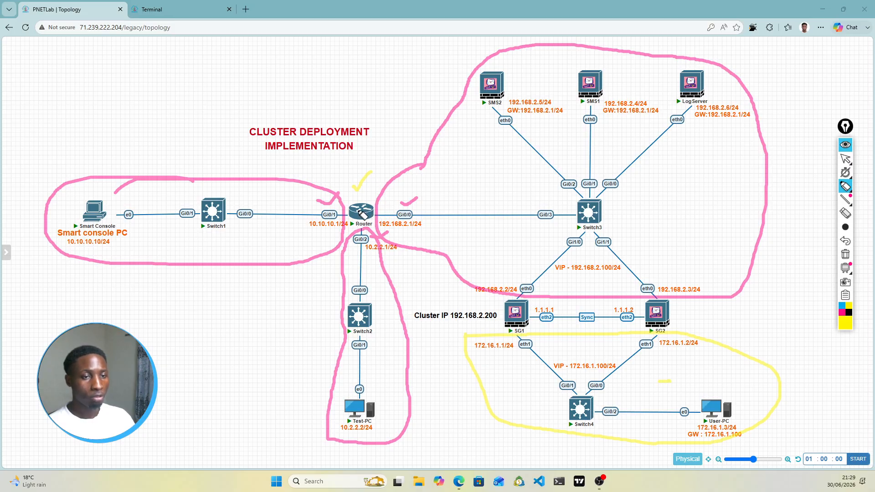
mouse_move(362, 212)
left_mouse_down()
mouse_move(461, 183)
mouse_move(592, 264)
mouse_move(596, 247)
mouse_move(578, 257)
left_mouse_up()
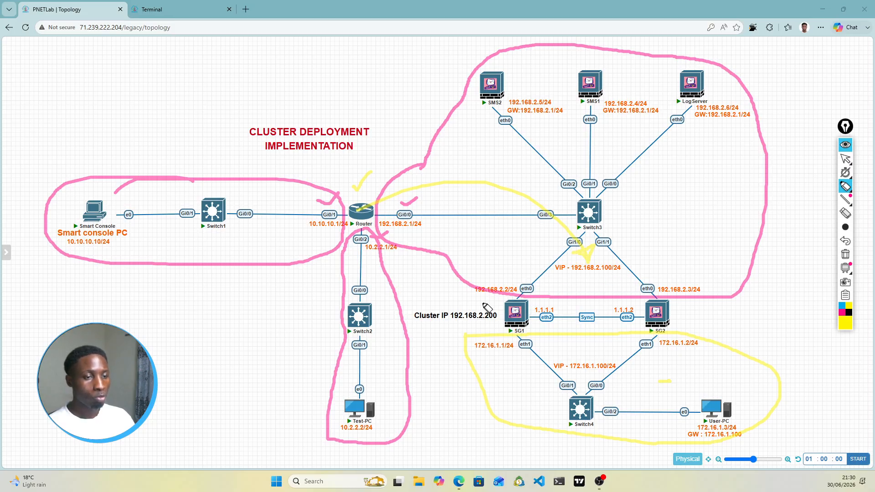
mouse_move(486, 265)
left_mouse_down()
mouse_move(687, 264)
mouse_move(694, 335)
mouse_move(492, 331)
mouse_move(497, 266)
left_mouse_up()
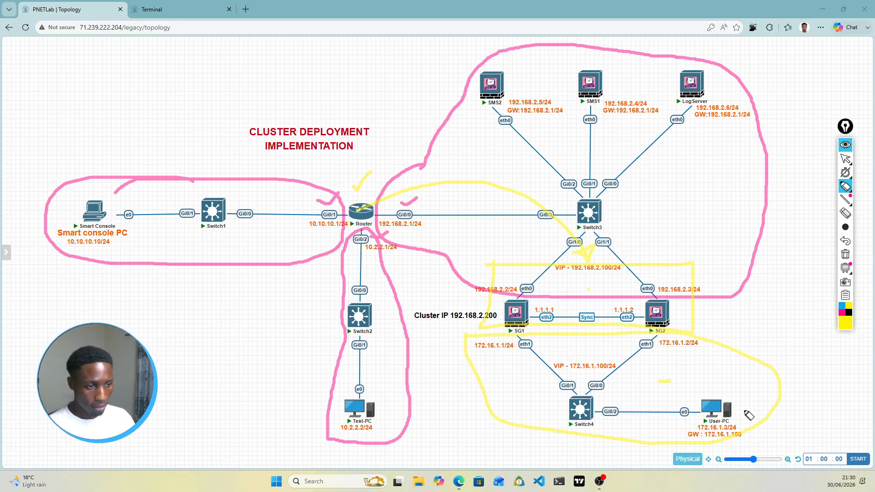
left_click_drag(729, 401, 763, 405)
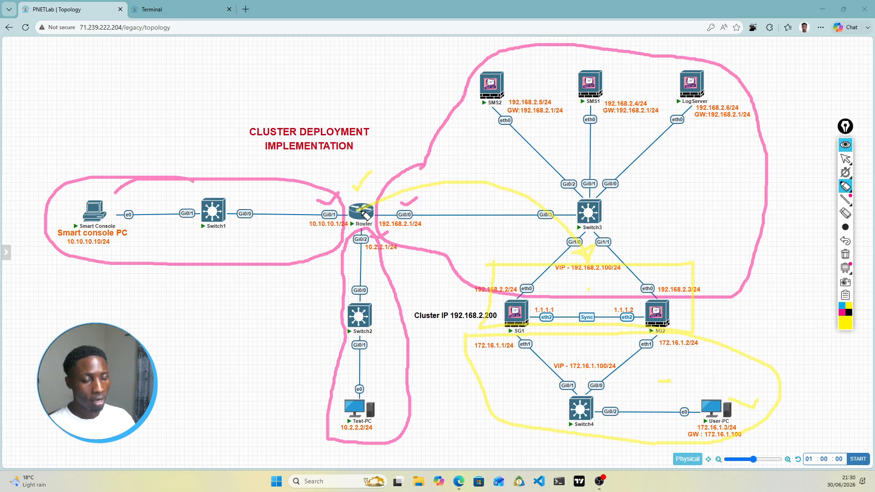
left_click(846, 254)
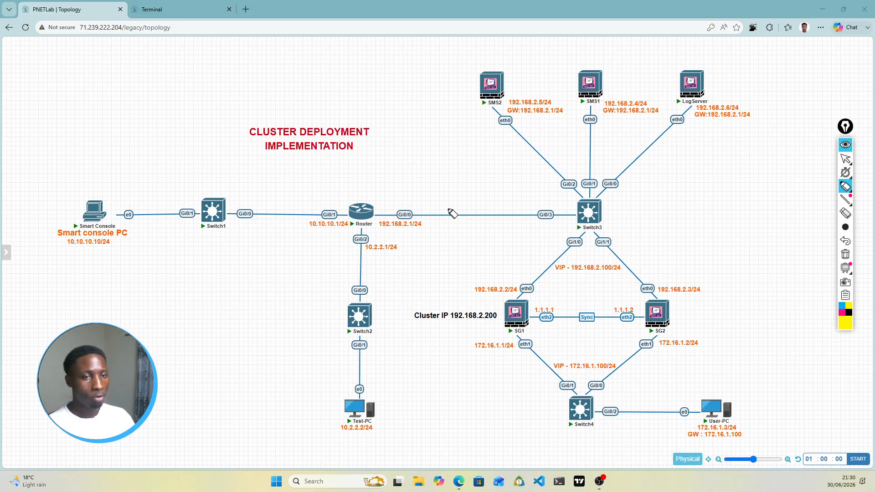
Step: Return to the selection arrow and hide the annotation toolbar
mouse_move(847, 162)
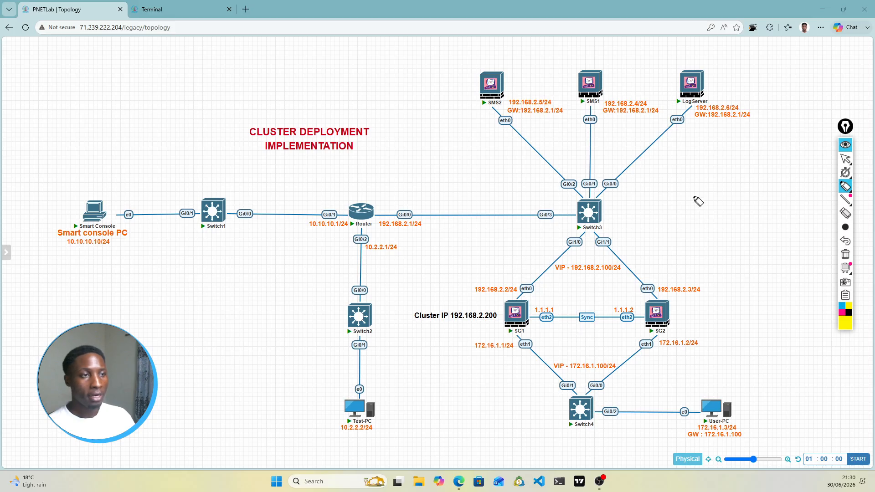
left_click(846, 161)
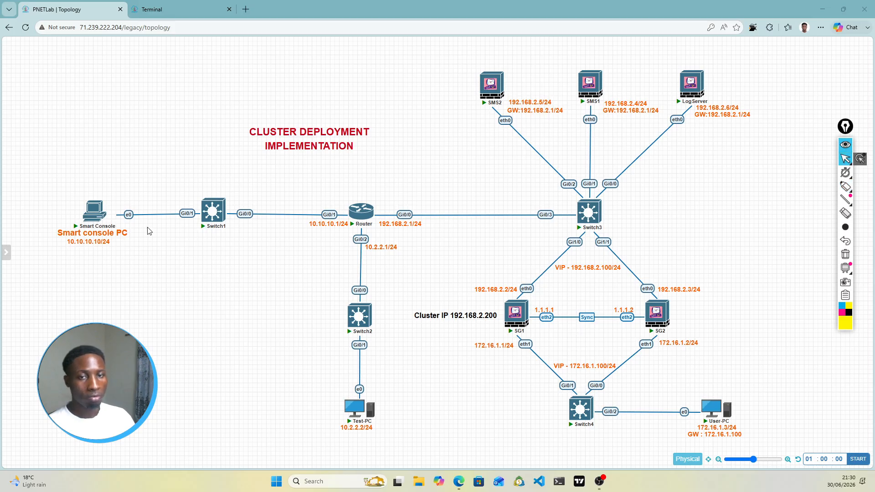
left_click(845, 145)
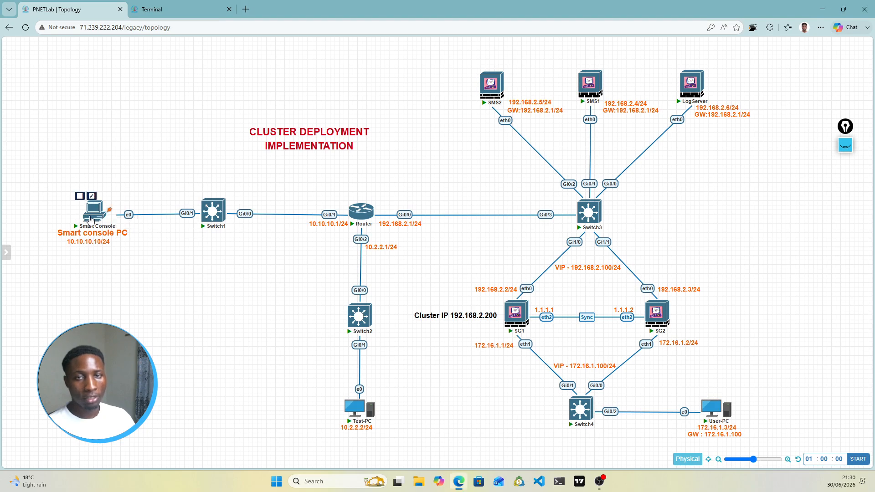
Step: Open the Smart Console PC's console, dismiss the connection-error popup and switch to its session
left_click(91, 220)
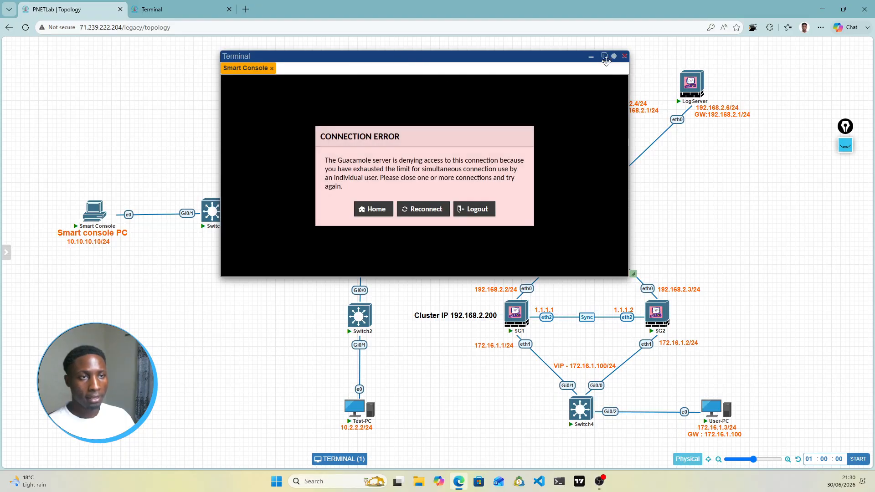
left_click(625, 56)
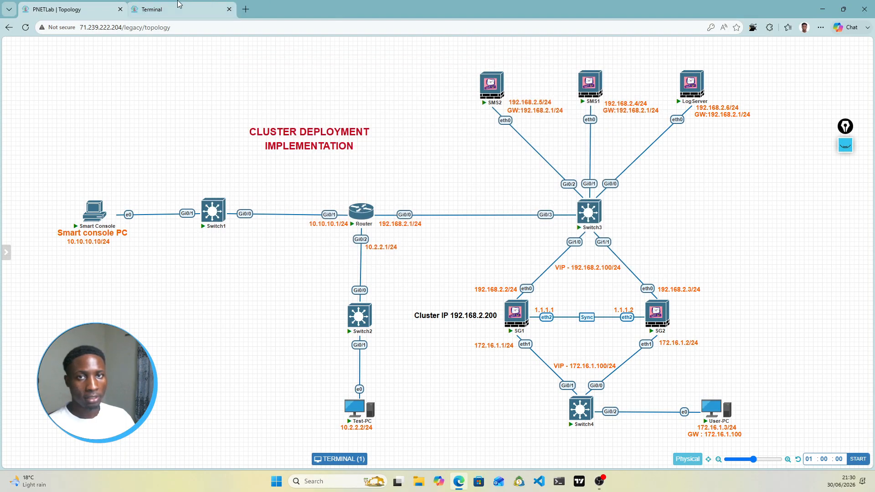
left_click(167, 10)
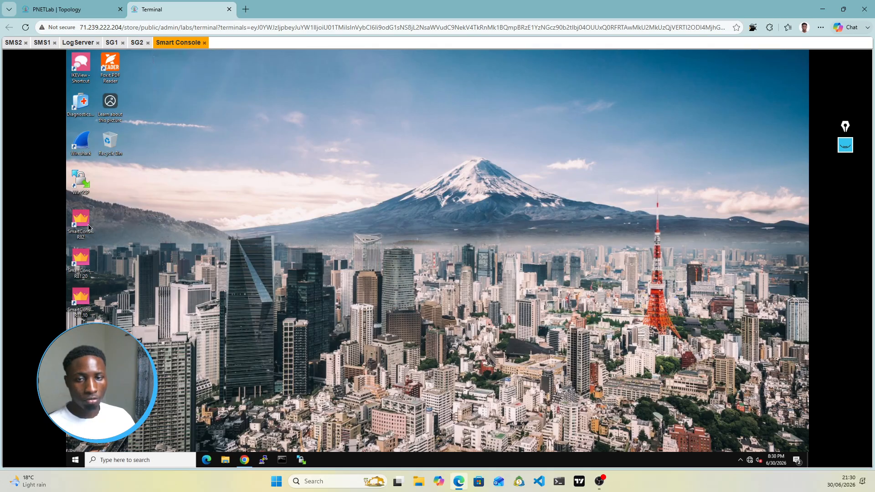
Step: Launch SmartConsole R81.20, log in to 192.168.2.4 and accept the server fingerprint
double_click(84, 263)
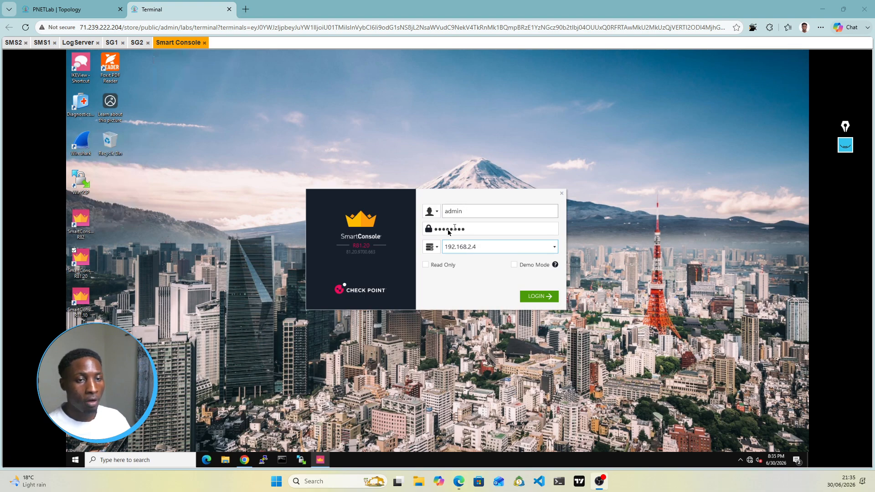
left_click(53, 6)
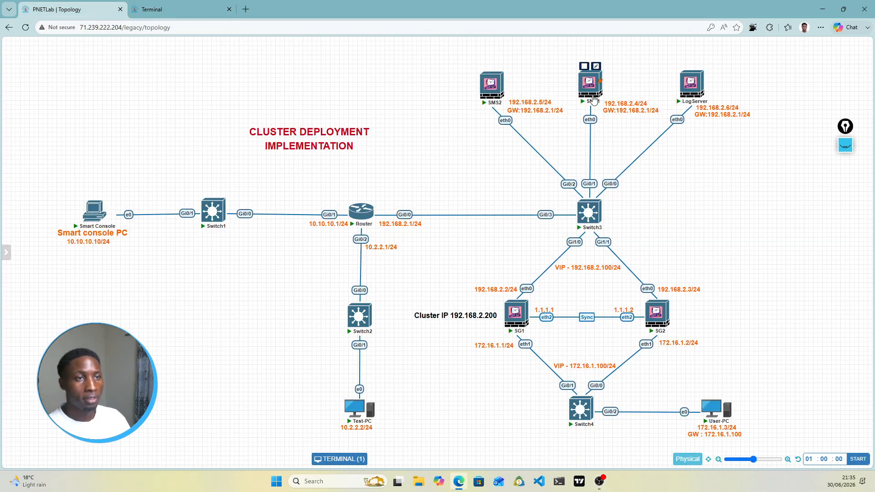
left_click(209, 10)
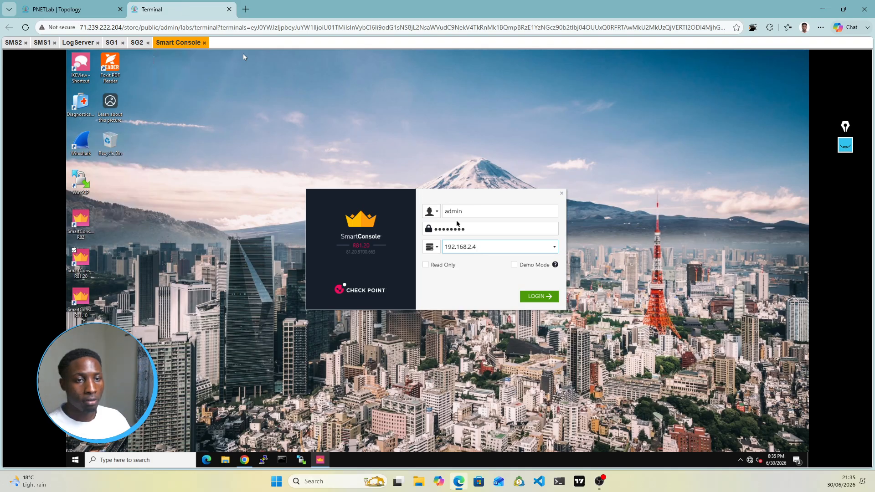
left_click(544, 299)
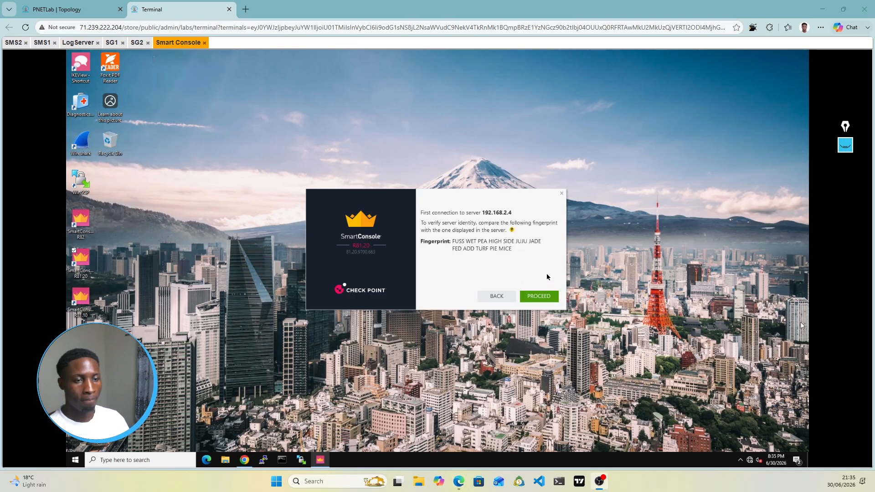
left_click(538, 298)
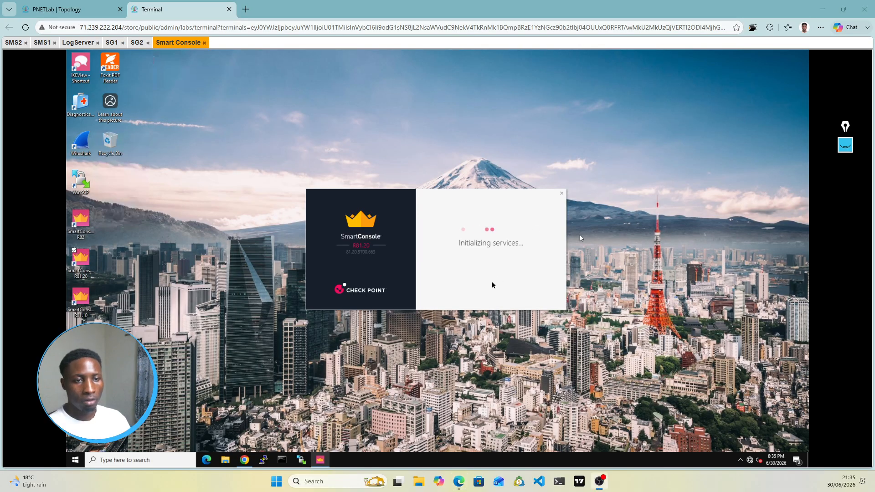
Step: Glance at the topology, return to the remote desktop and launch the browser with the 192.168.2.5 Gaia login
left_click(90, 10)
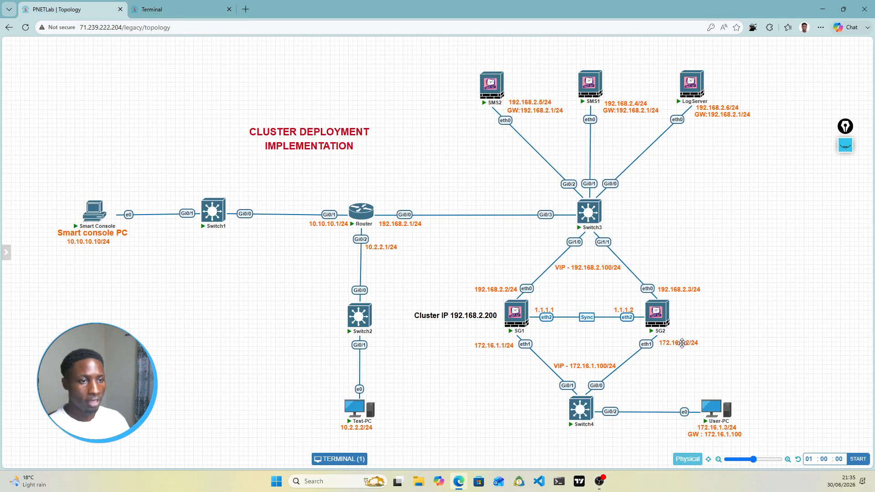
mouse_move(509, 296)
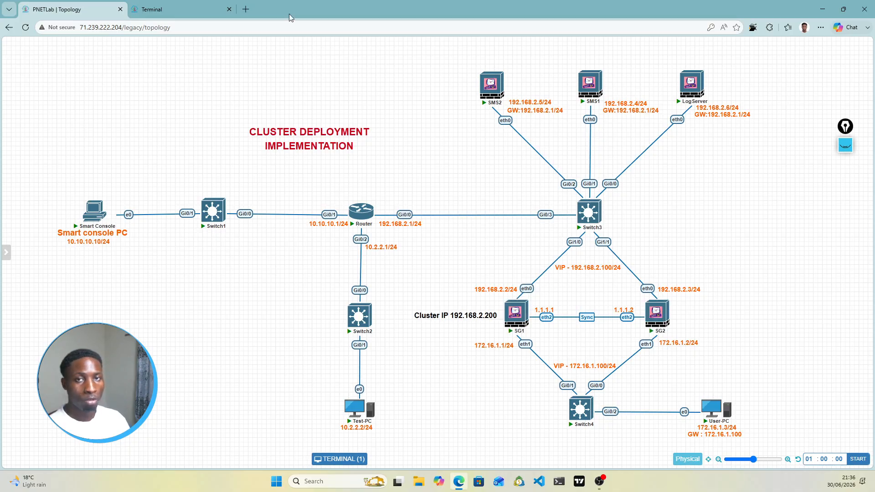
left_click(180, 9)
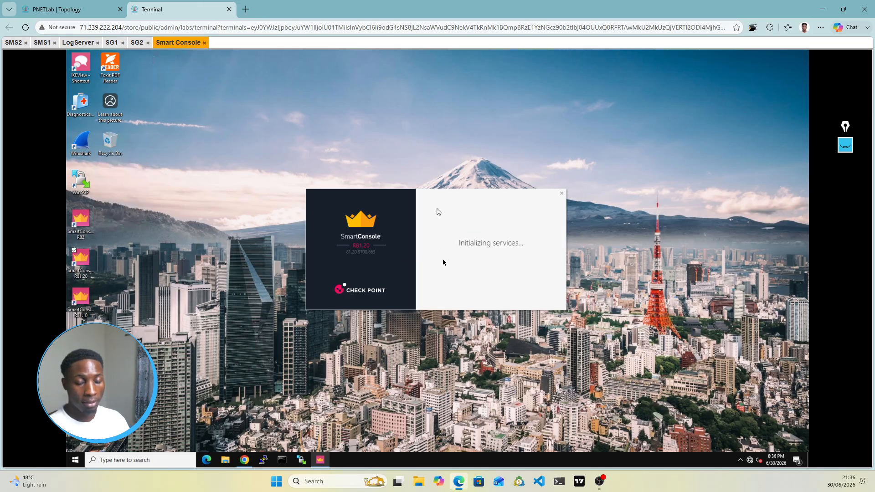
left_click(245, 461)
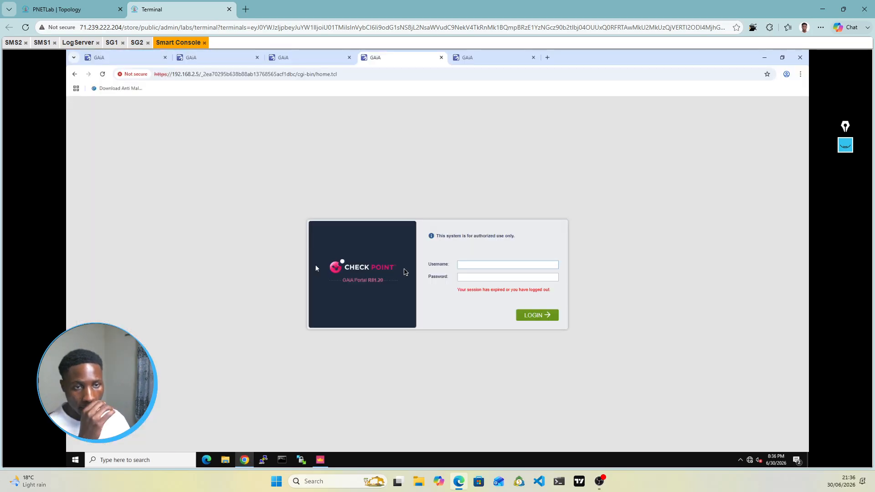
Step: Log in to the Gaia portals of SG1 (192.168.2.2) and SG2 (192.168.2.3), then return to the topology
left_click(127, 61)
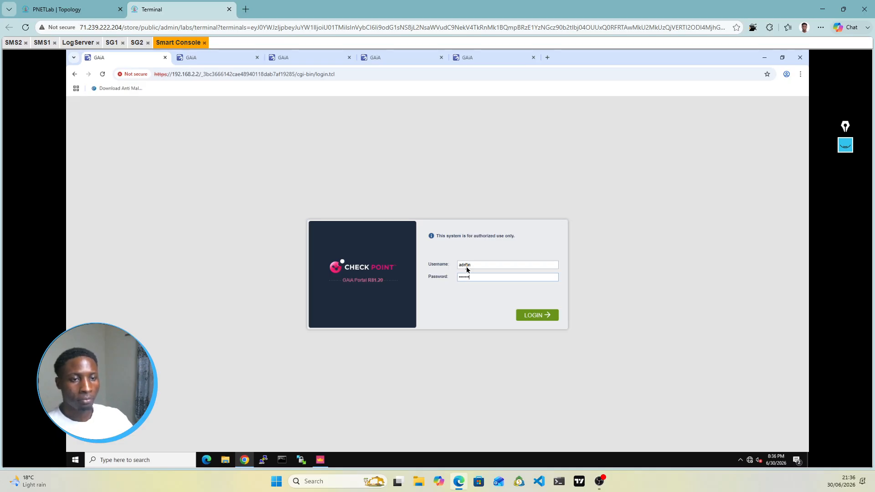
key("Return")
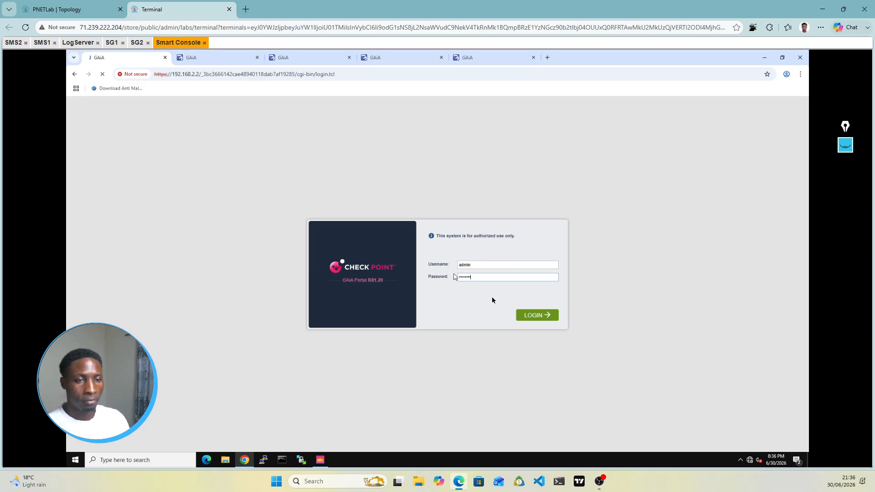
left_click(217, 57)
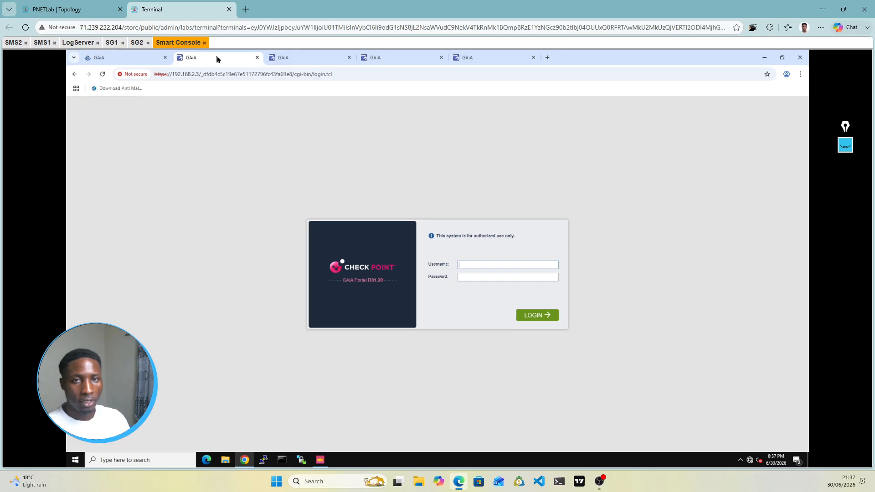
left_click(485, 270)
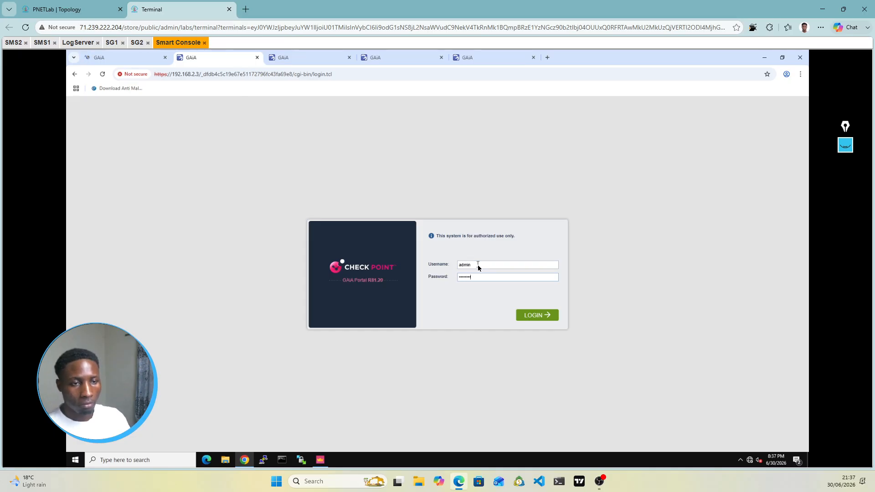
left_click(548, 315)
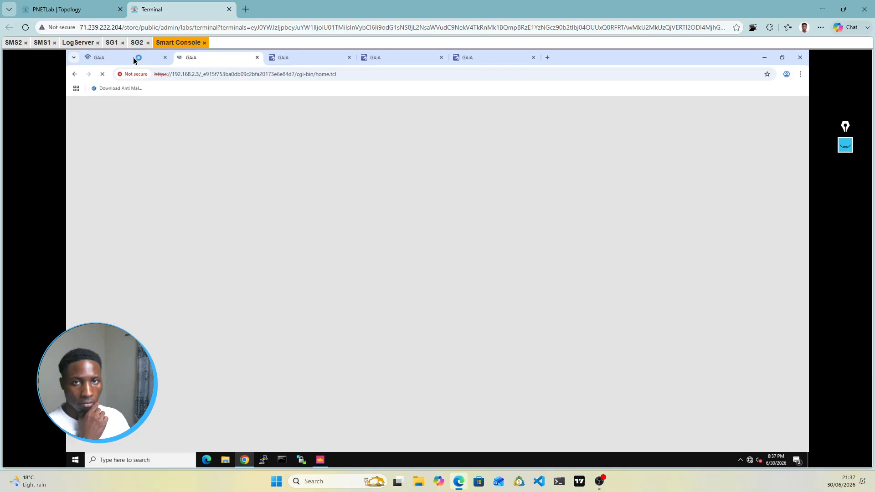
left_click(135, 60)
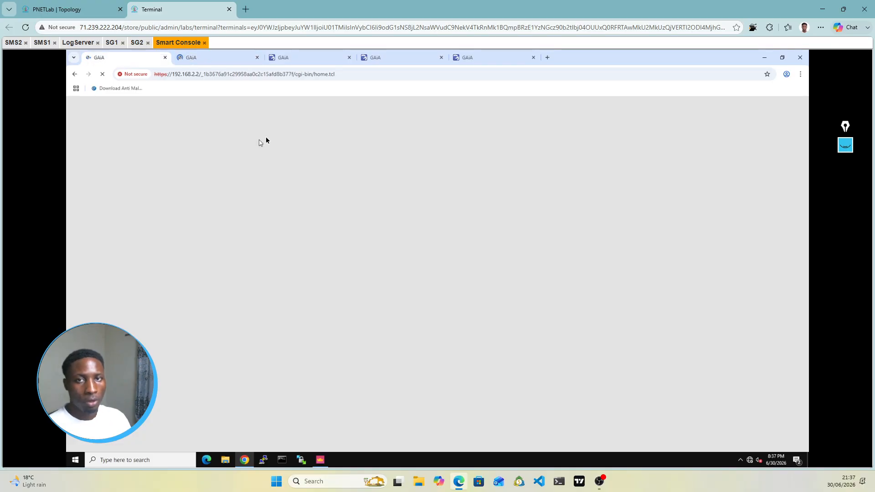
left_click(75, 14)
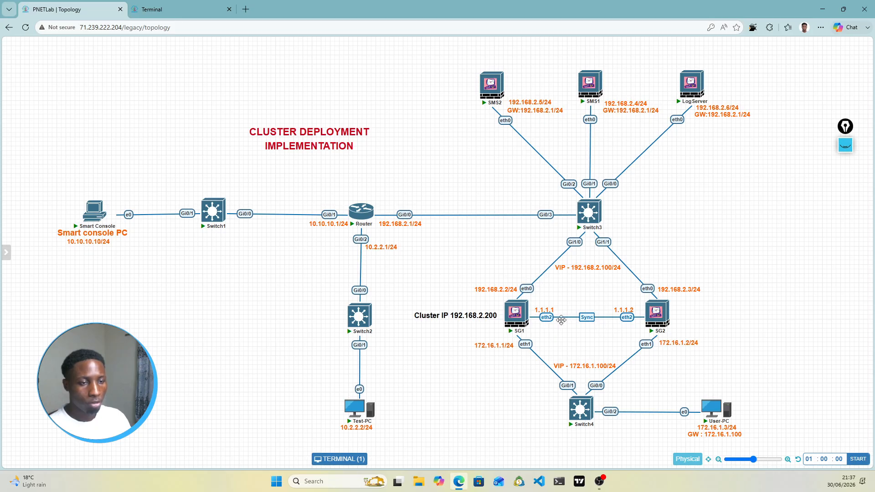
Step: Return to the remote desktop showing SG1's Gaia portal System Overview page
left_click(177, 6)
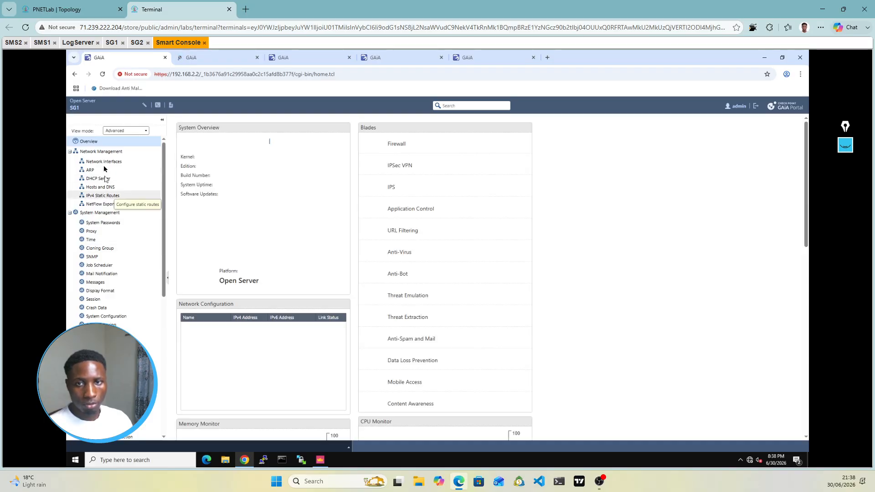
Step: Open the Edit dialog for SG1's eth2 interface after checking its 1.1.1.1 sync address on the topology
left_click(105, 163)
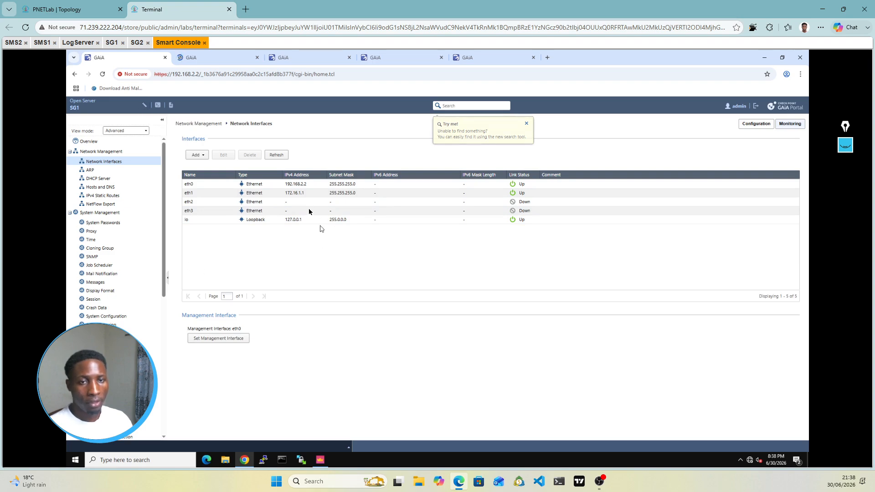
left_click(76, 10)
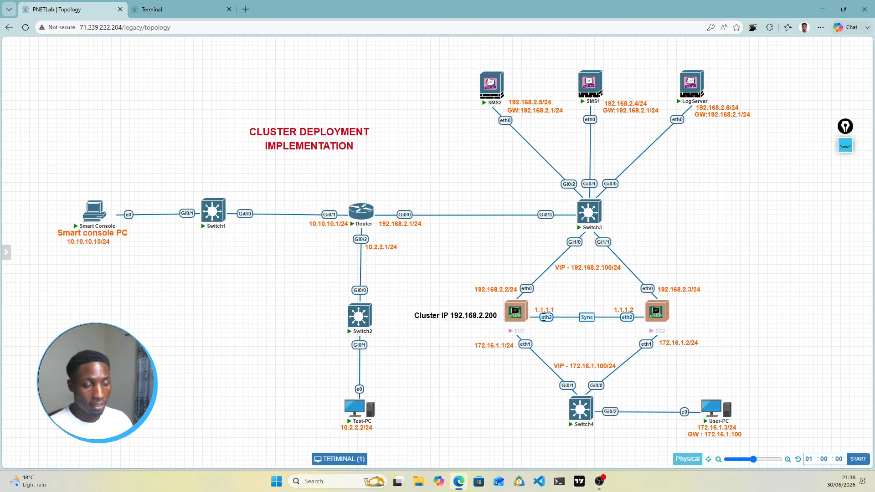
left_click(164, 9)
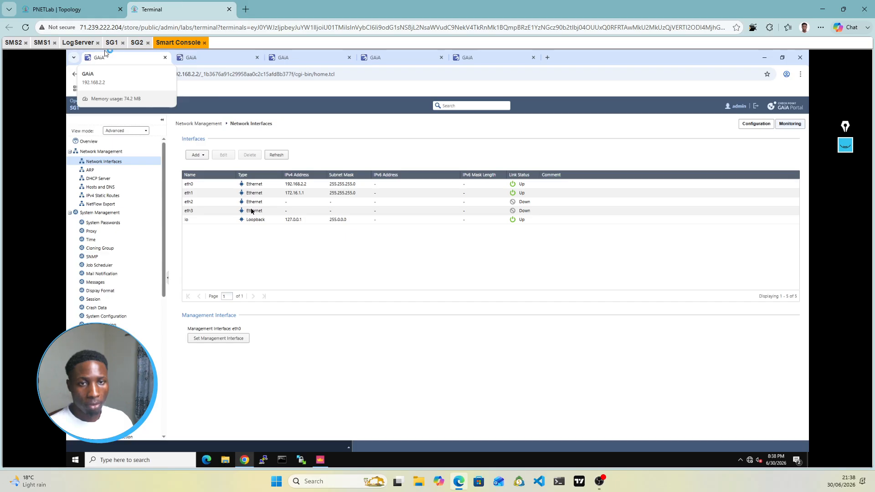
left_click(301, 203)
left_click(224, 159)
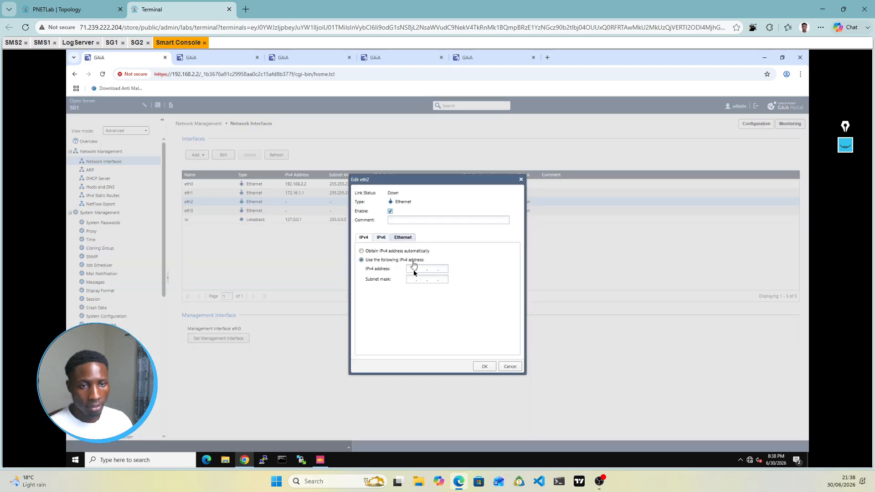
left_click(64, 9)
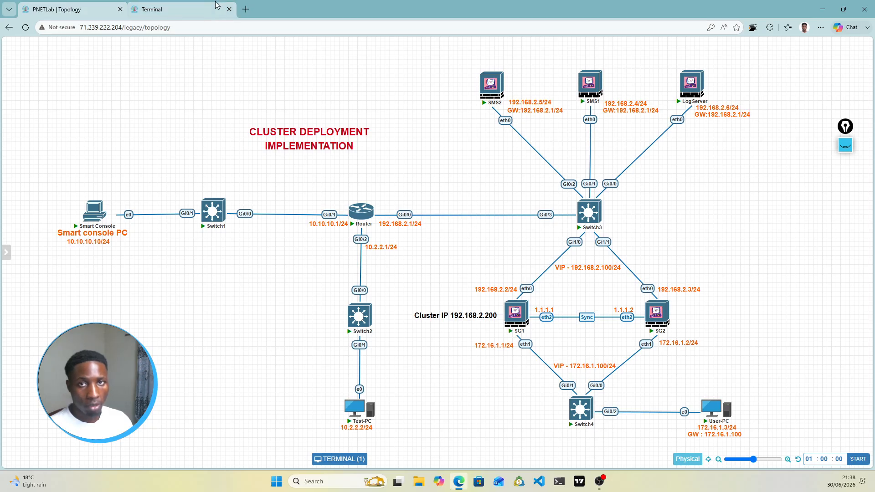
Step: Save SG1's eth2 with address 1.1.1.1 and mask 255.255.255.252
left_click(191, 9)
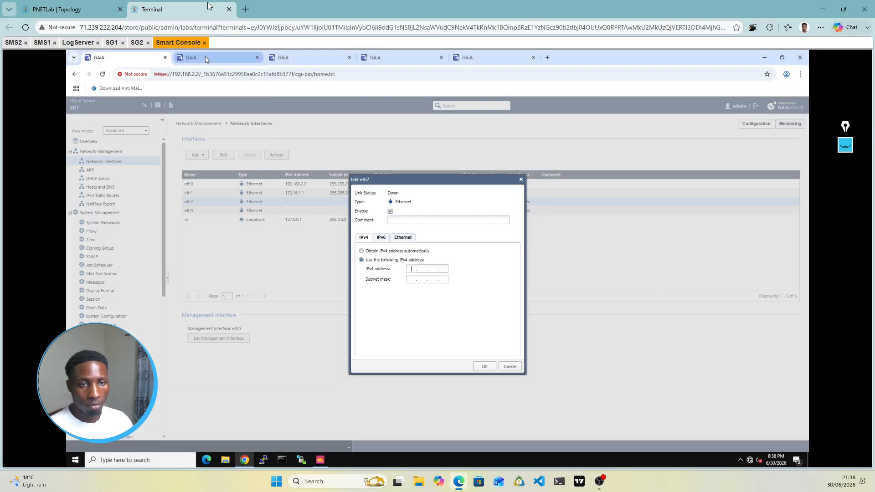
left_click(414, 281)
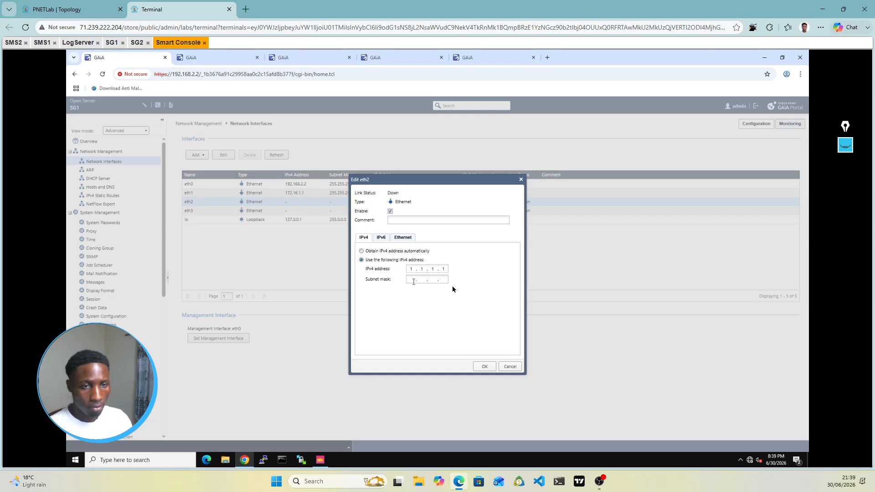
type("255 . 2")
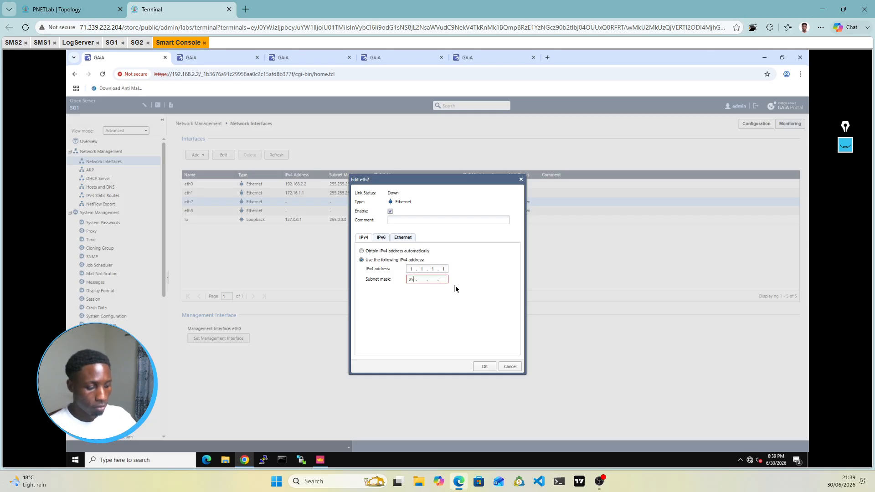
type("55 . 255 . 255 ")
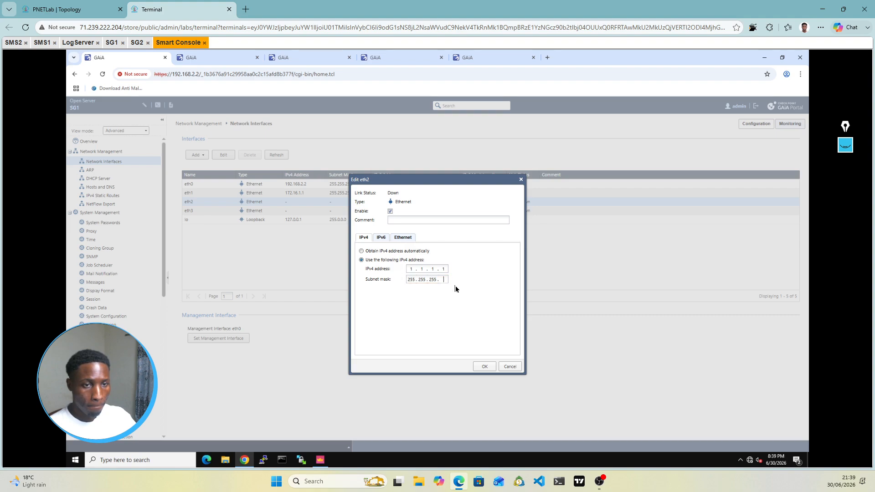
type("2")
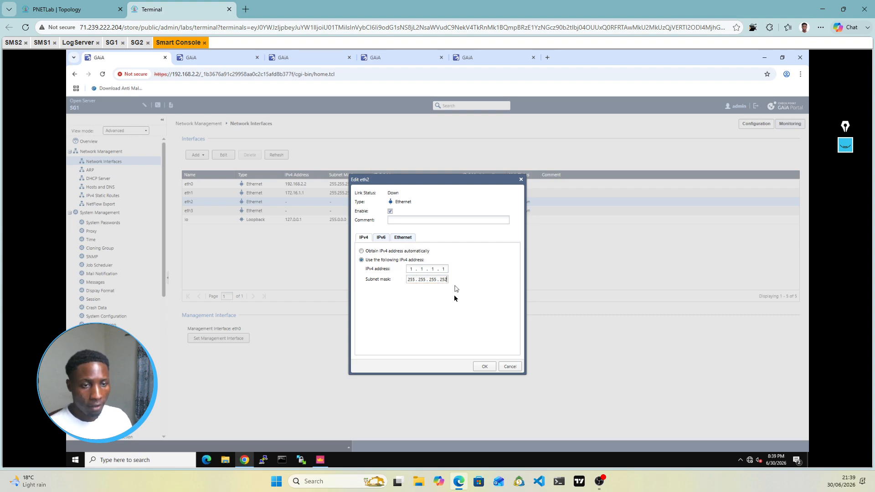
left_click(490, 368)
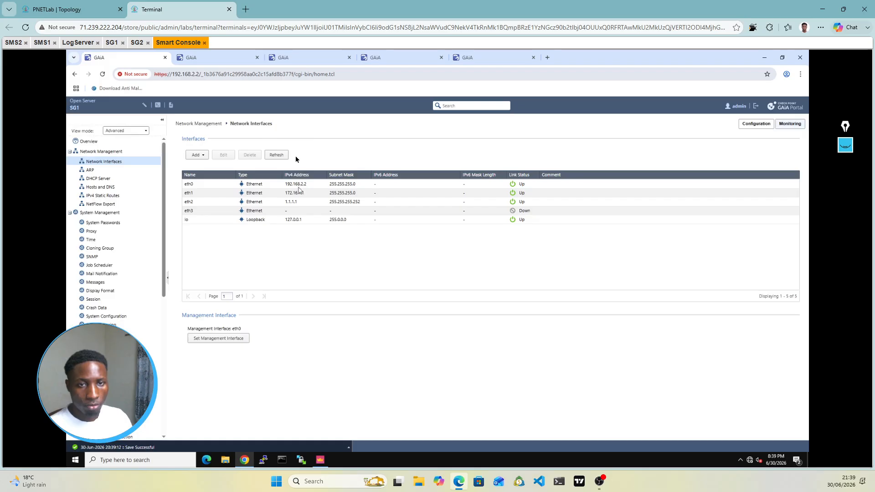
Step: Show the Network Interfaces list in SG2's Gaia portal at 192.168.2.3
left_click(218, 59)
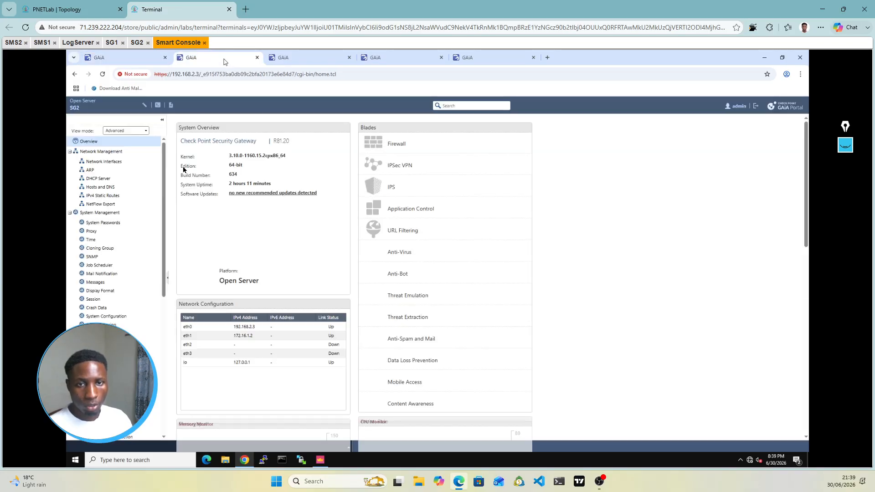
left_click(108, 164)
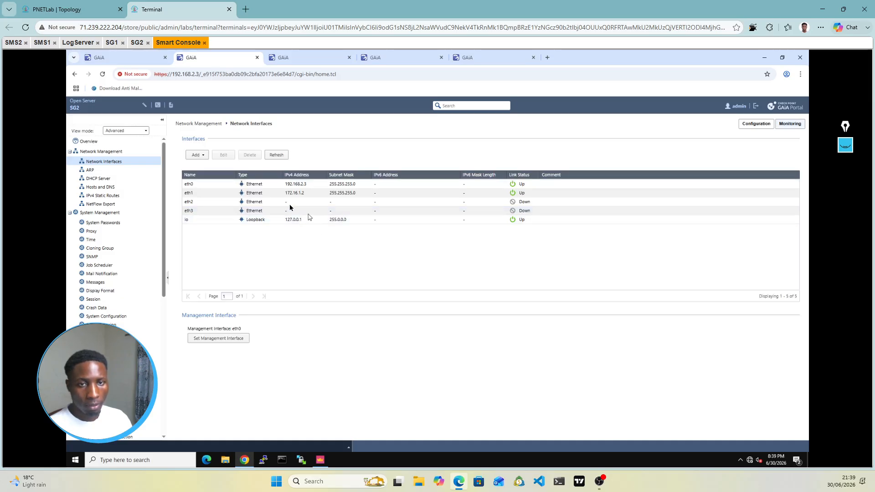
Step: Enable SG2's eth2 with IPv4 1.1.1.2 and mask 255.255.255.252, and save it
left_click(290, 204)
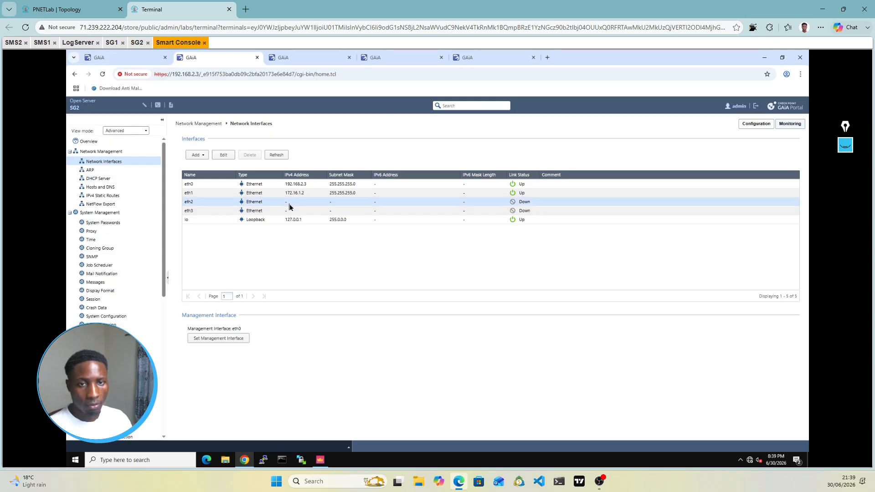
double_click(290, 204)
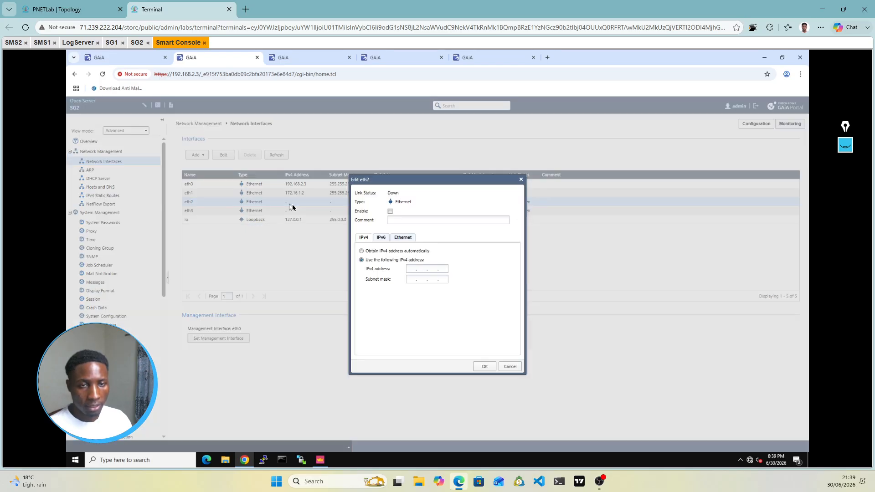
left_click(390, 213)
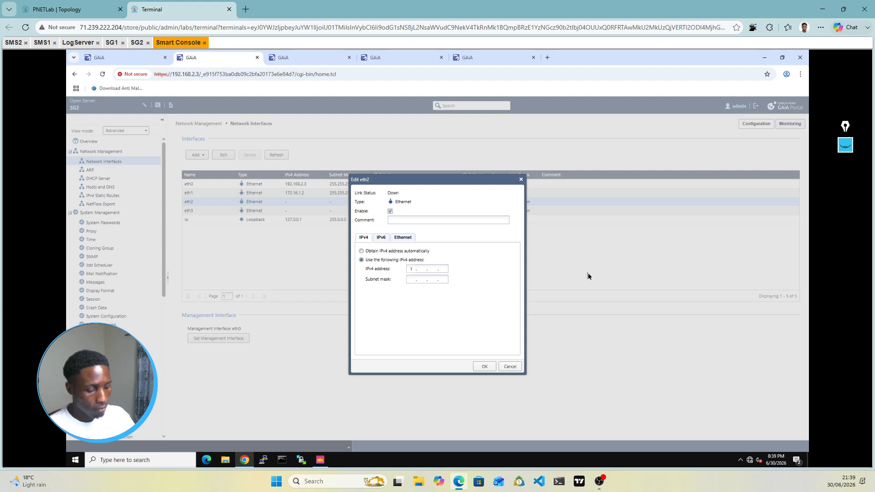
type("1")
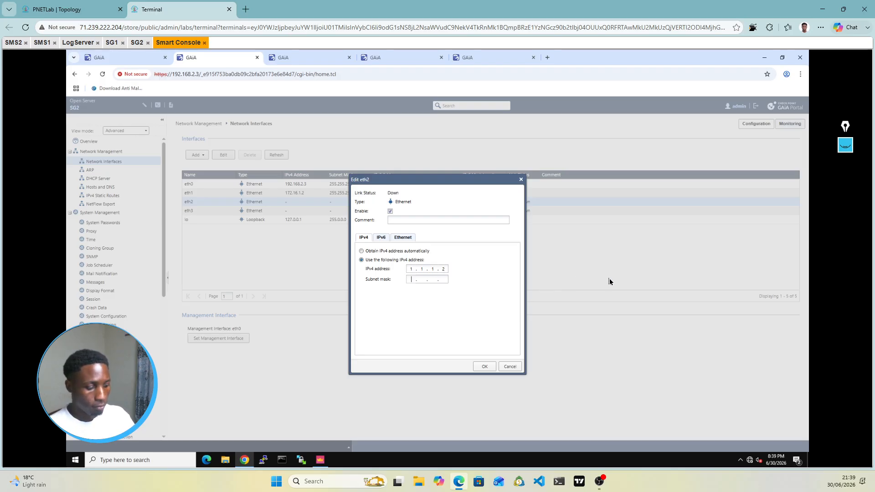
type("255 . 255 . 255 . ")
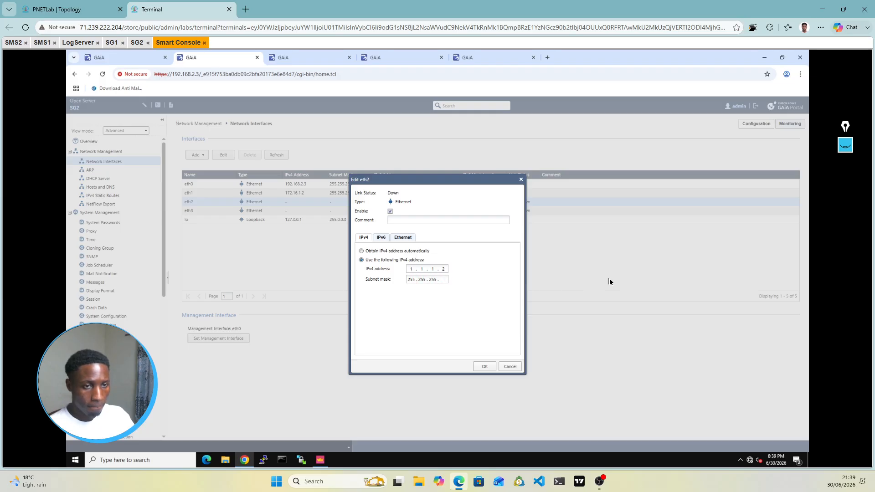
type("252")
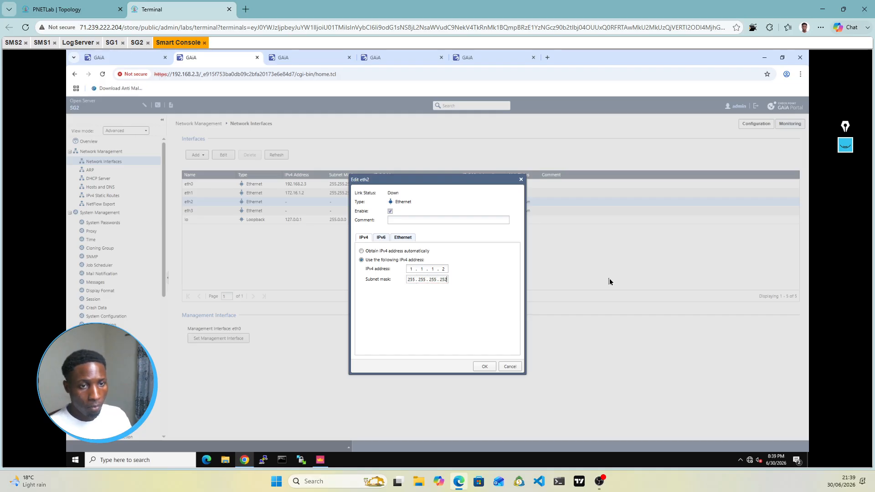
left_click(484, 368)
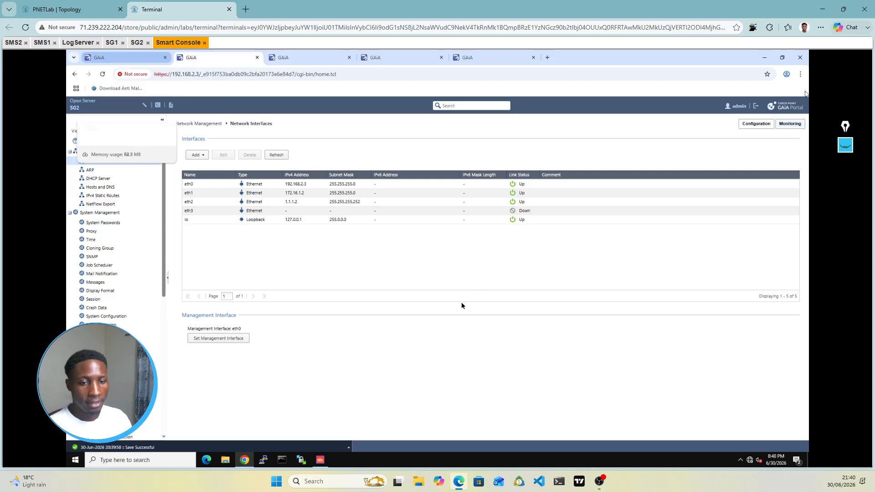
Step: Bring SmartConsole forward with its What's New notes closed, then show the PNETLab topology
left_click(322, 465)
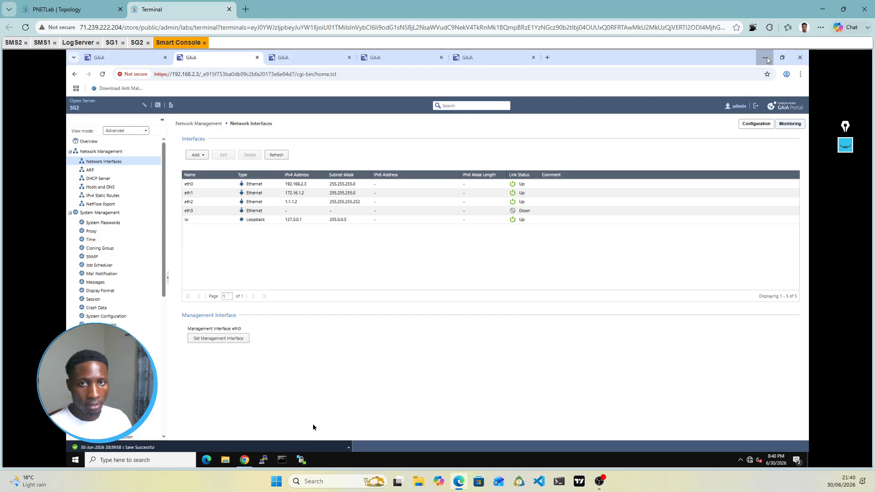
left_click(767, 59)
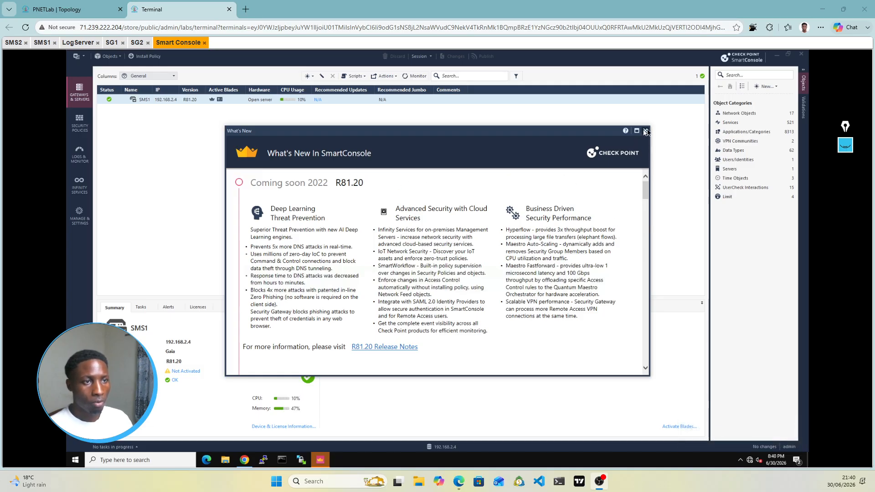
left_click(646, 132)
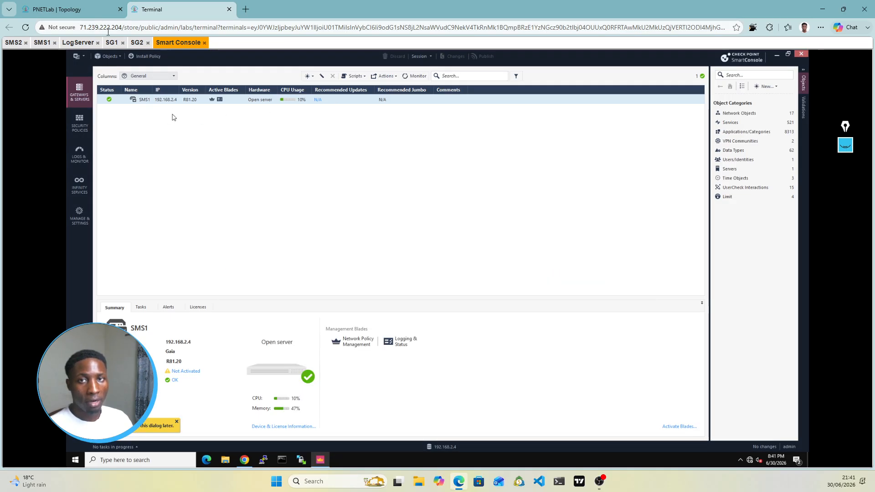
left_click(93, 12)
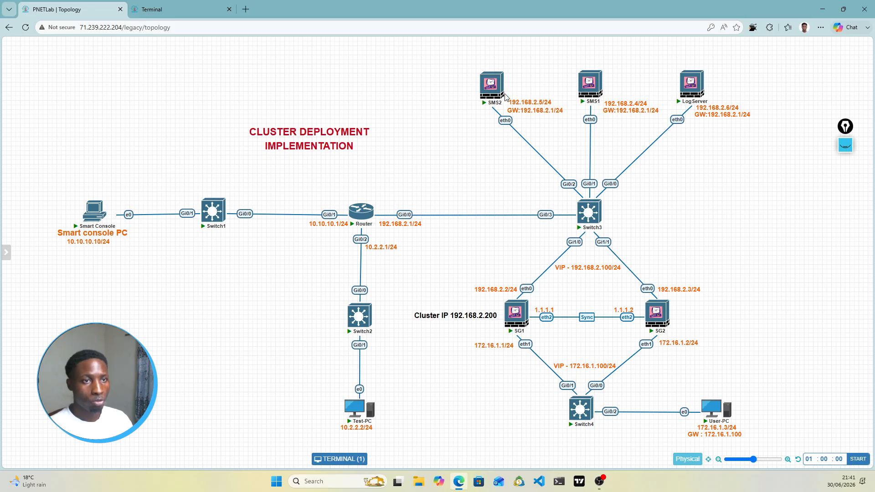
Step: Review the LogServer, SG1, SG2 and SMS1 addresses on the topology, then return to SmartConsole
mouse_move(692, 94)
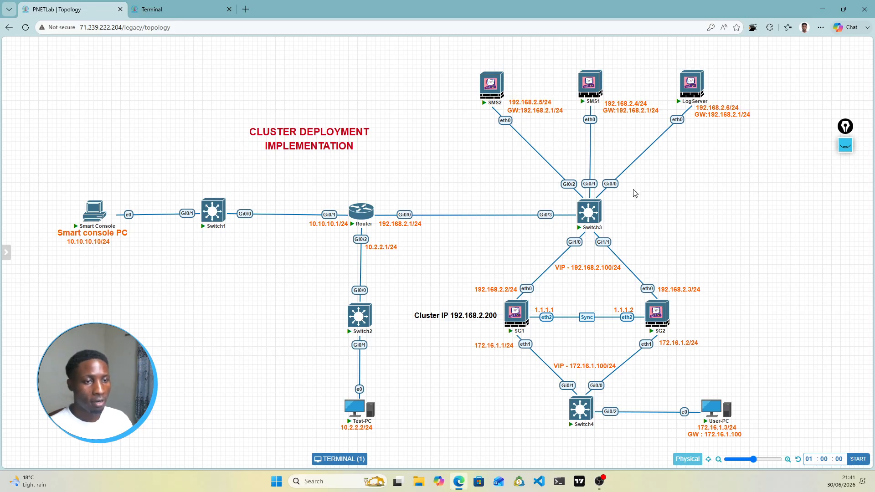
mouse_move(523, 332)
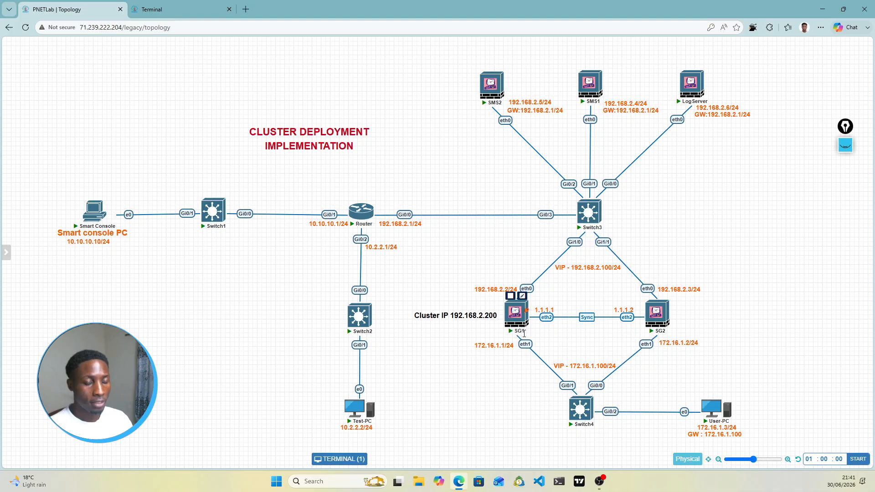
mouse_move(657, 329)
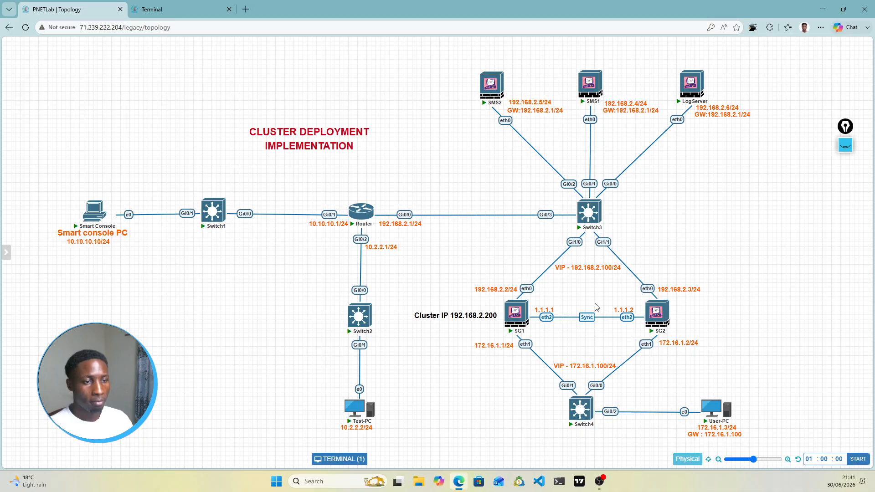
mouse_move(532, 316)
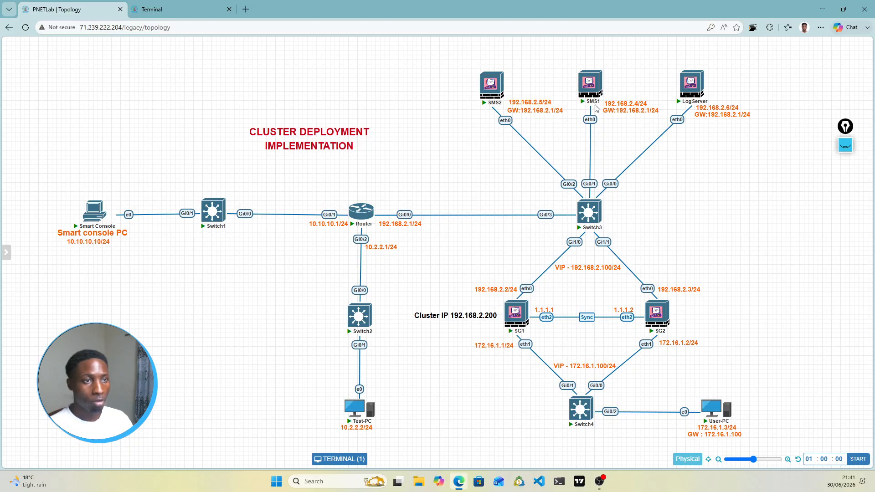
mouse_move(588, 94)
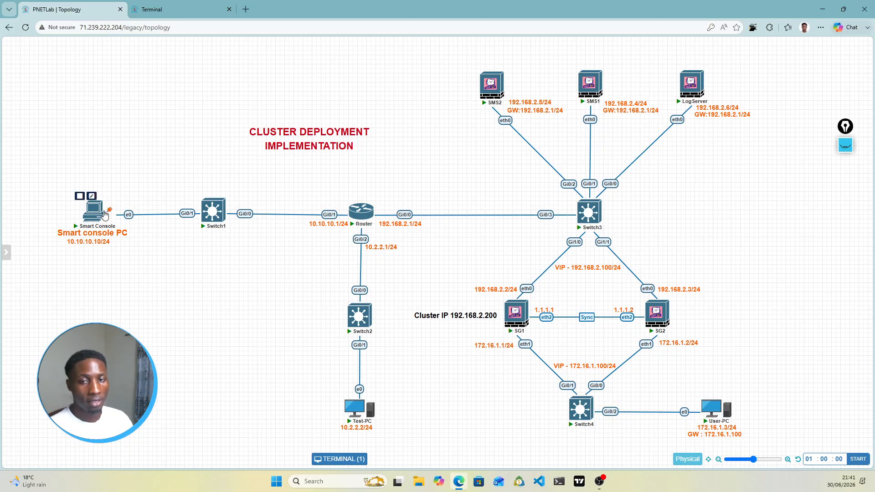
left_click(171, 6)
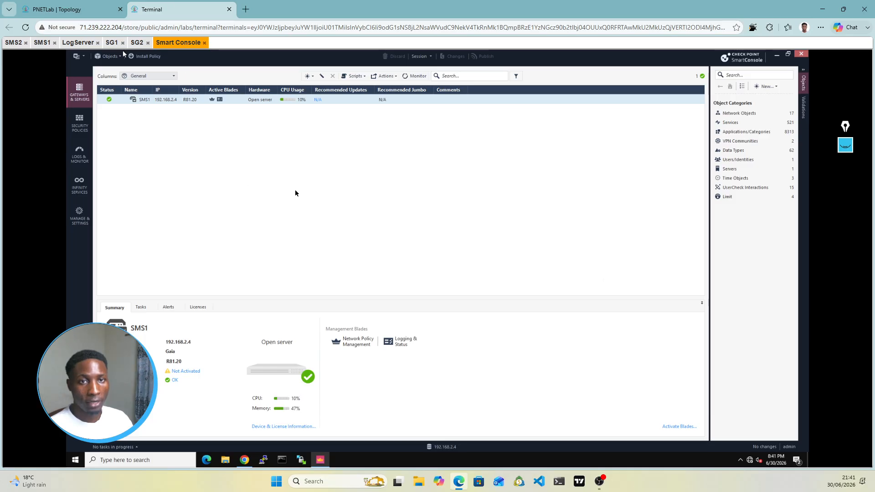
Step: Create a new Cluster object from the New menu using Classic Mode
left_click(312, 77)
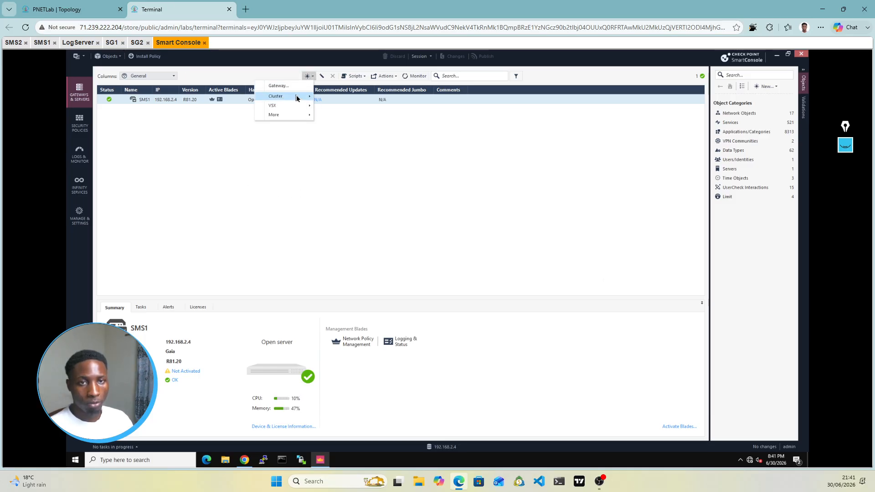
mouse_move(296, 98)
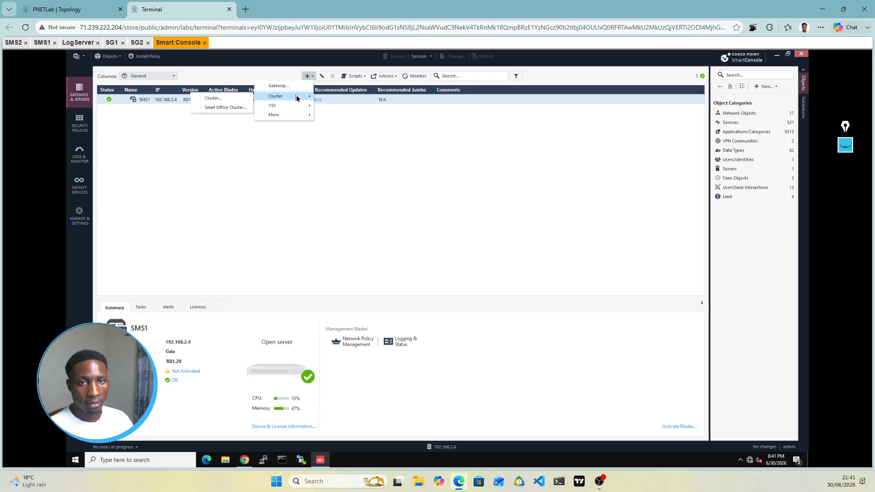
left_click(230, 102)
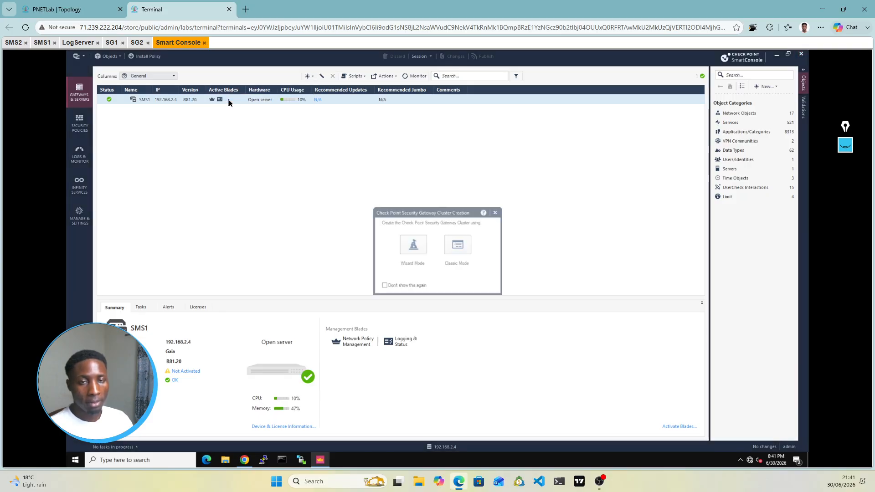
left_click(464, 250)
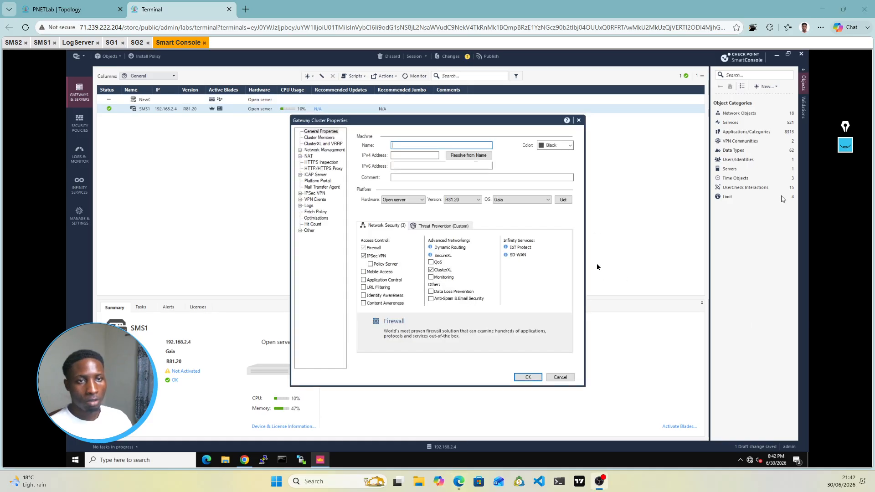
Step: Name the cluster CLuster with IPv4 192.168.2.200, view Cluster Members, then go to SG1's console
left_click(405, 146)
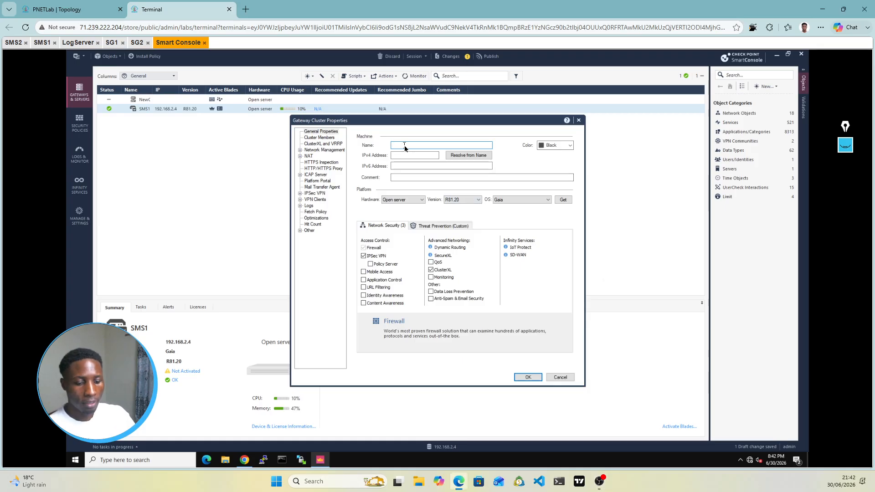
type("CLuster")
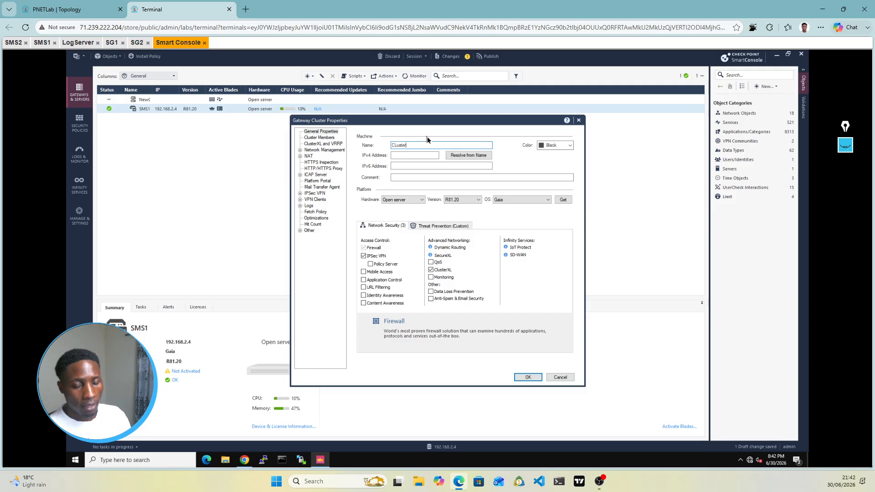
left_click(396, 156)
left_click(68, 9)
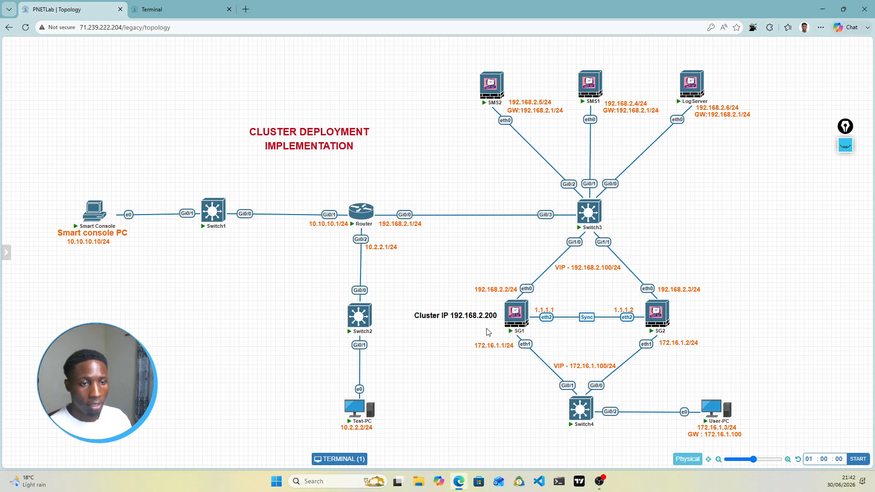
left_click(189, 10)
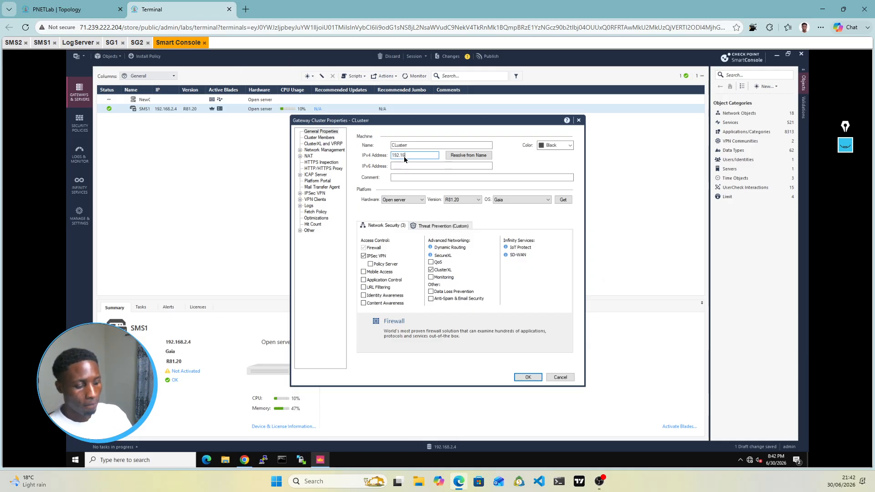
type("8.2.200")
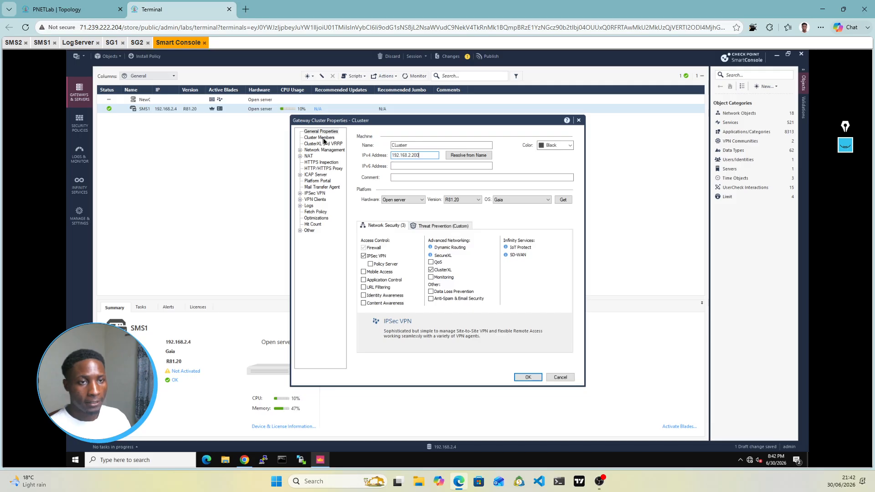
left_click(324, 138)
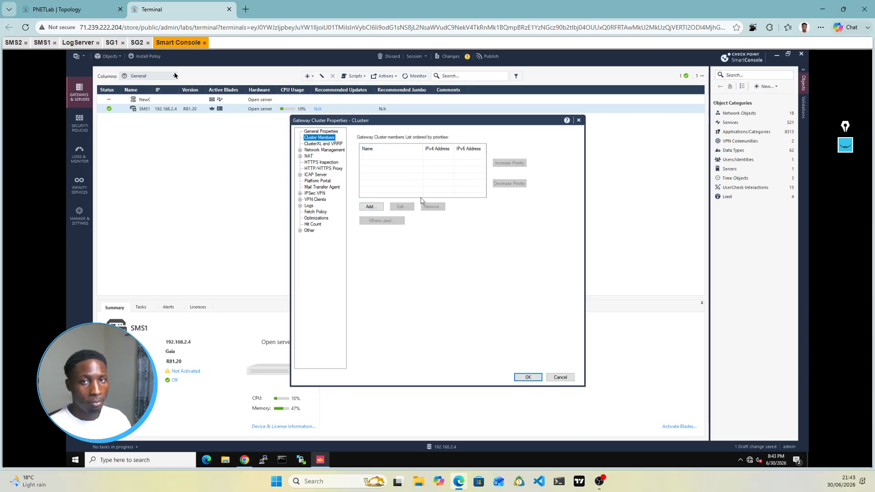
left_click(112, 42)
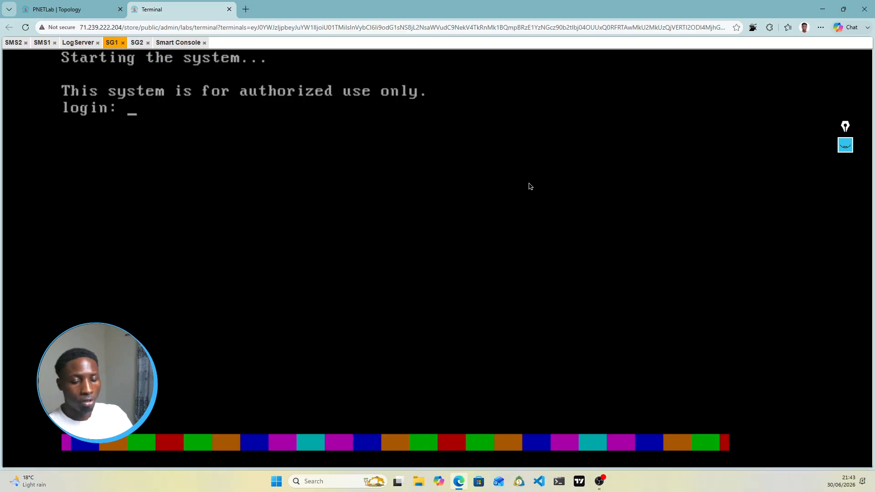
Step: Log in to SG1 as admin and run 'lock database override'
type("admin")
key("Return")
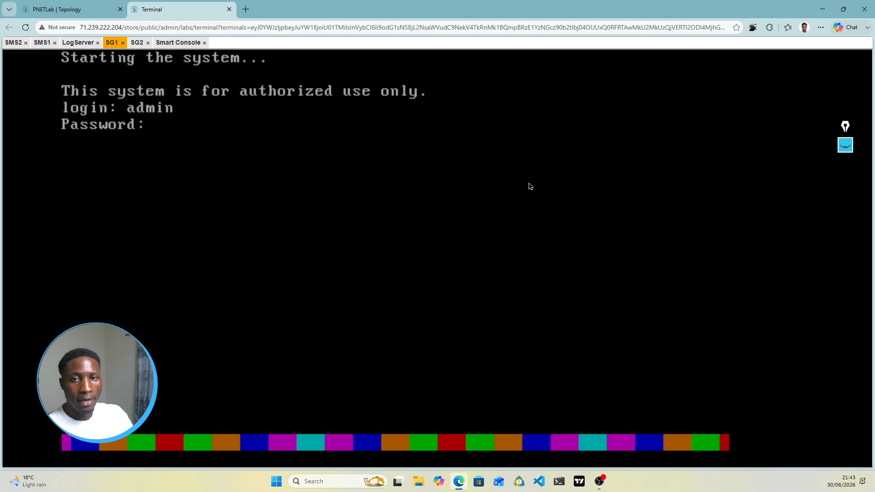
key("Return")
type("lock")
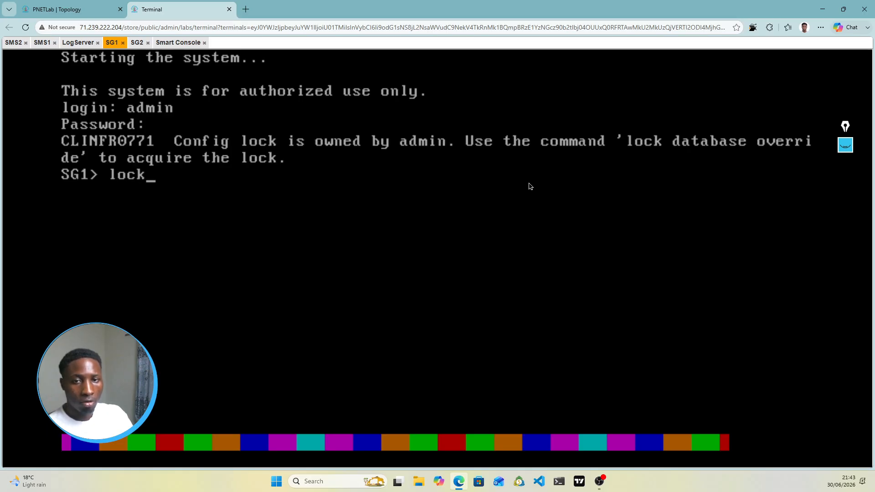
key("Tab")
type("d")
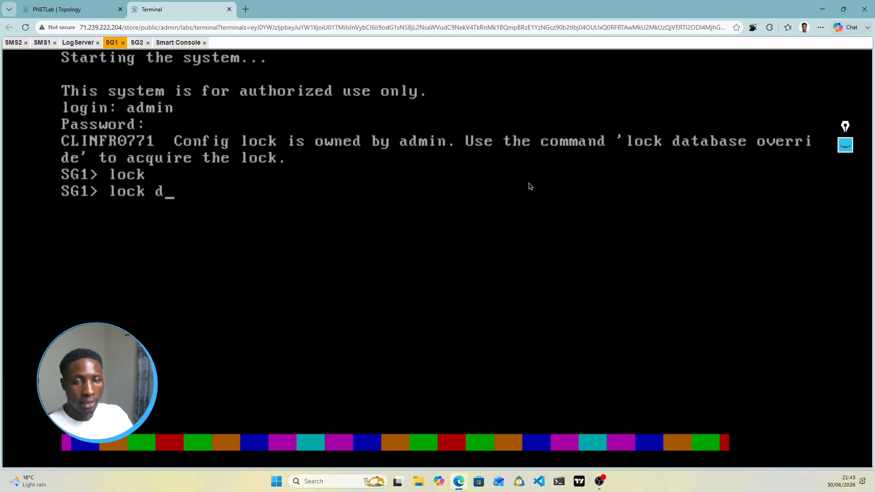
key("Tab")
type("o")
key("Tab")
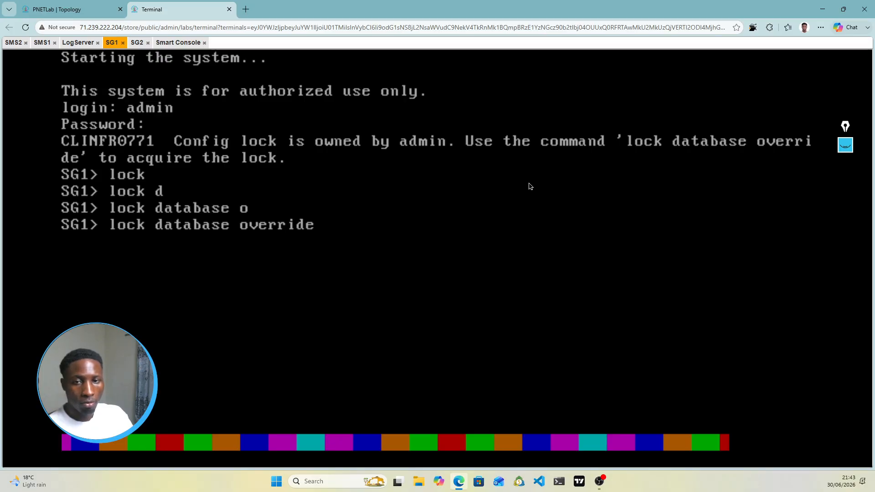
key("Return")
Step: Run cpconfig to show its configuration menu, then return to SmartConsole
type("cpconfig")
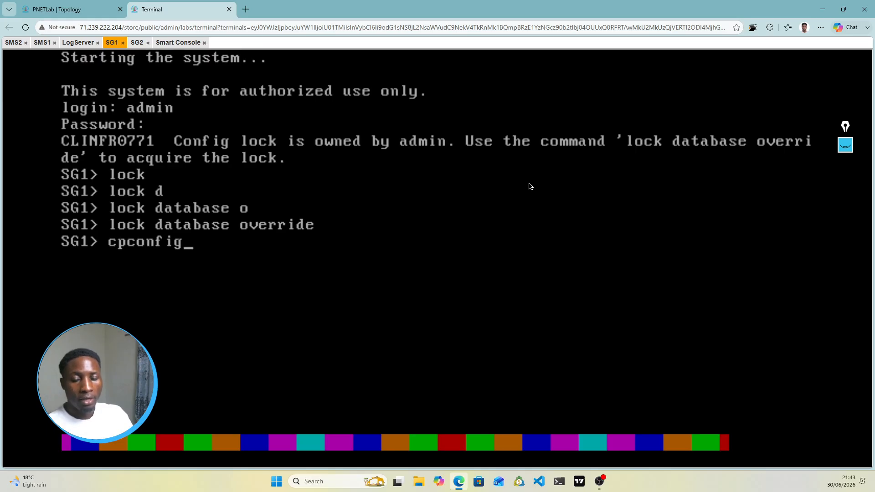
key("Return")
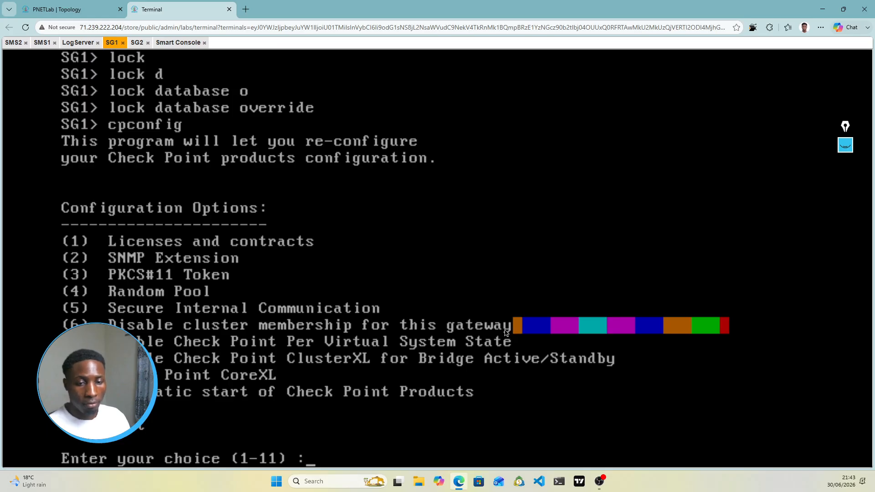
left_click(182, 43)
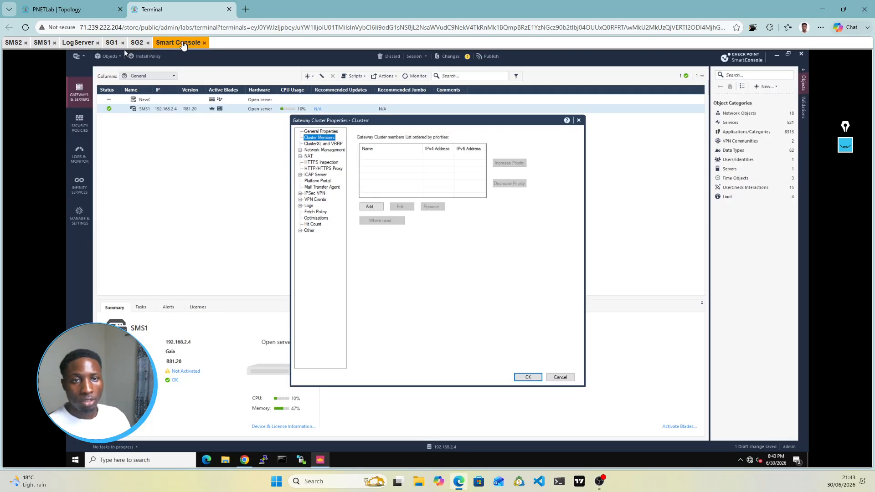
Step: Create new cluster member SG1 with IPv4 address 192.168.2.2 and colour Pink
left_click(372, 207)
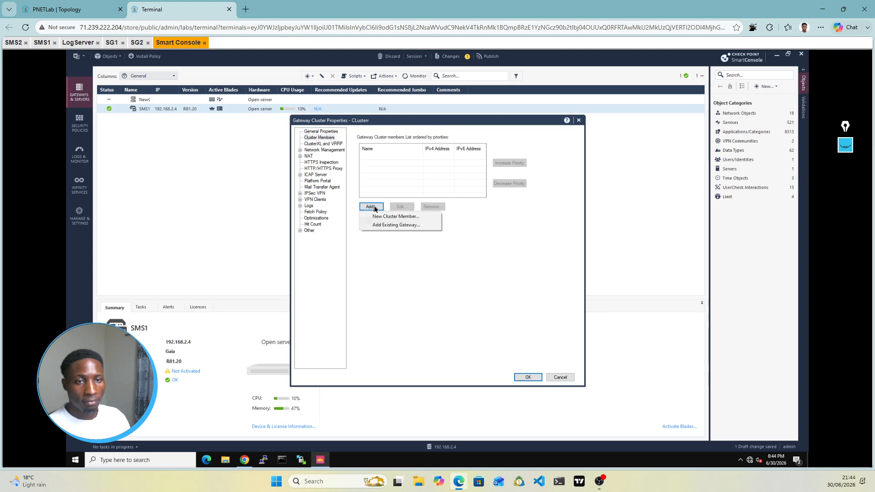
left_click(397, 217)
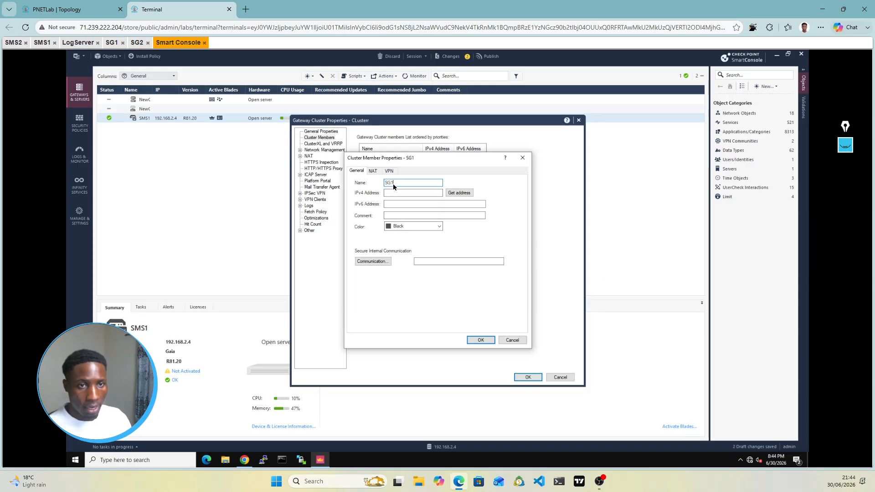
left_click(391, 192)
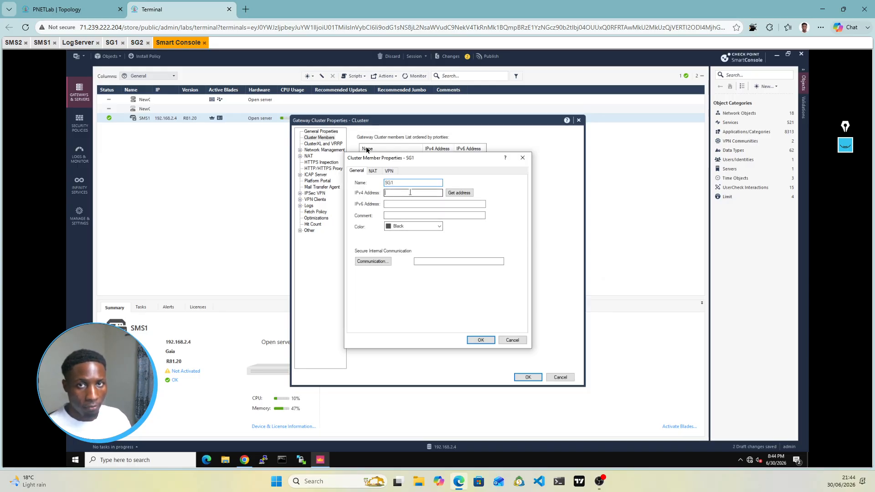
left_click(73, 9)
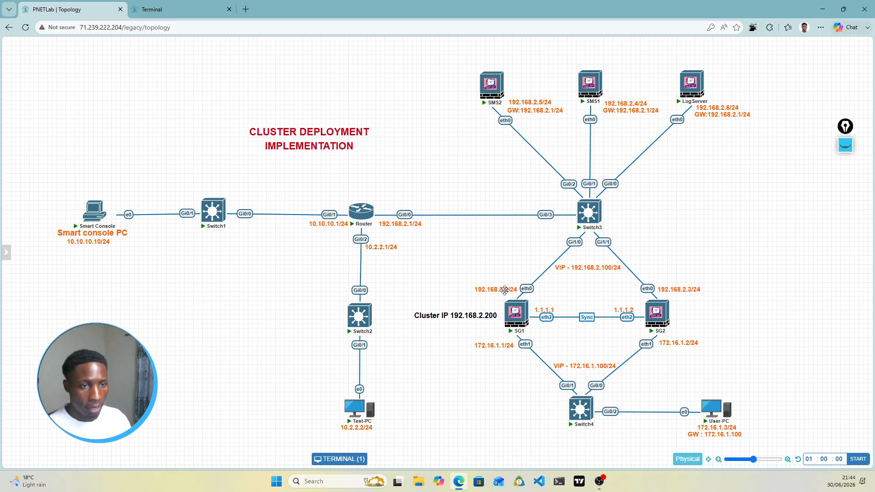
left_click(206, 9)
left_click(388, 195)
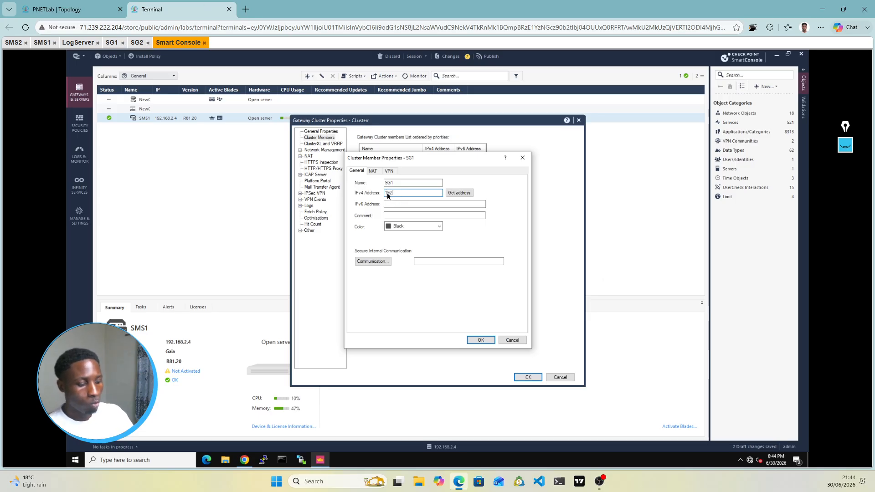
type("192.168.2.2")
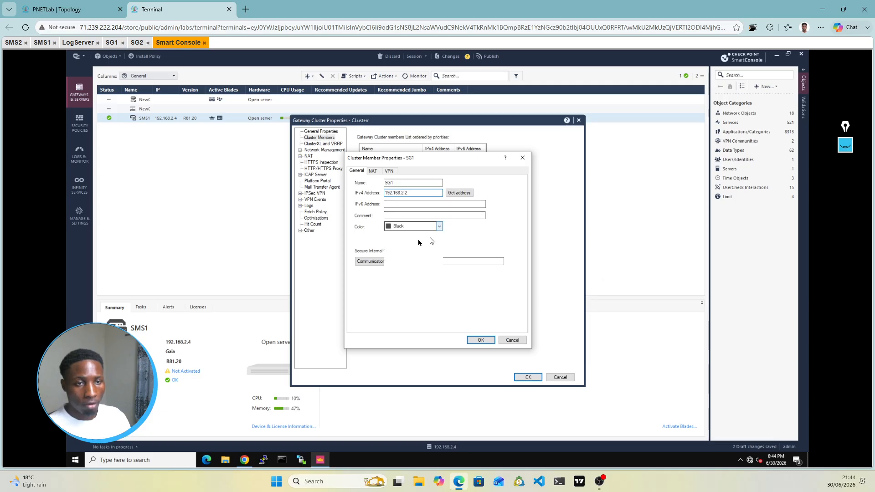
left_click(439, 226)
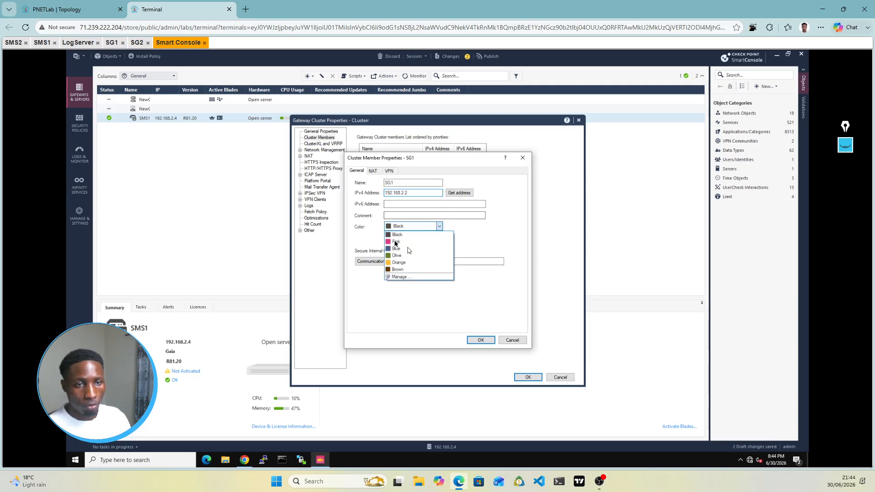
left_click(396, 241)
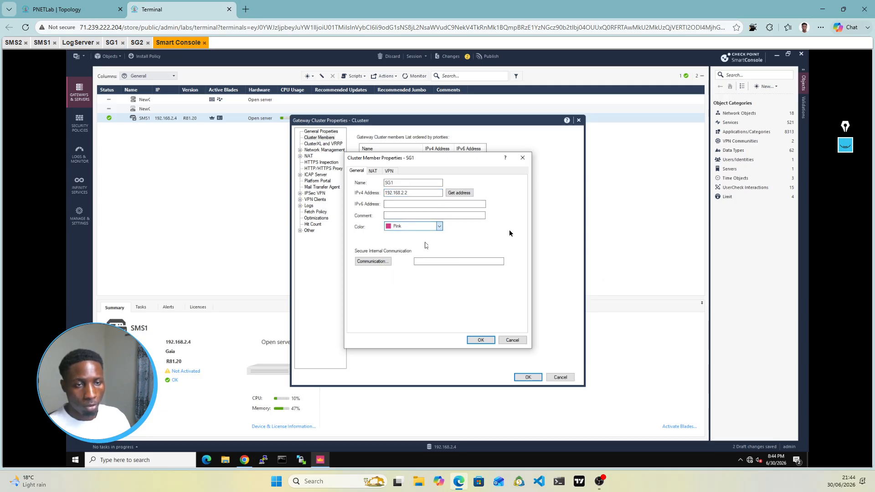
Step: Initialize SIC trust with SG1 using a confirmed one-time password, then save the member
left_click(374, 262)
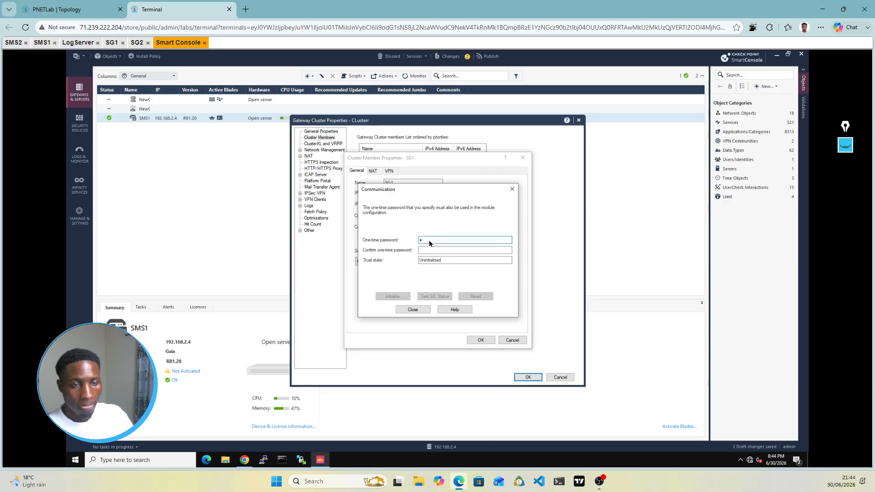
type("••••")
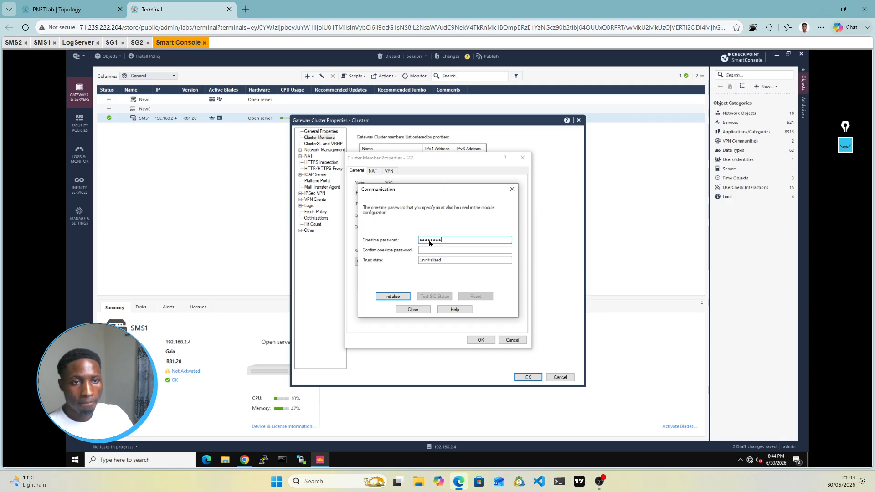
key("Tab")
type("••")
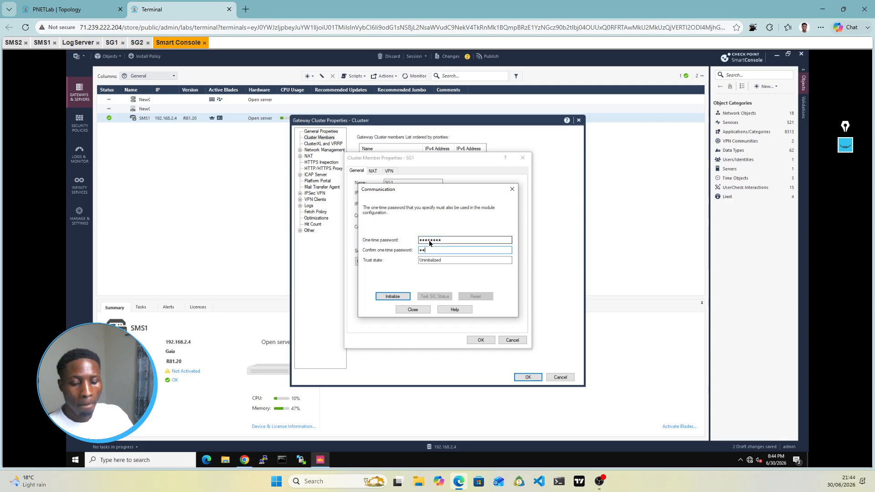
type("••")
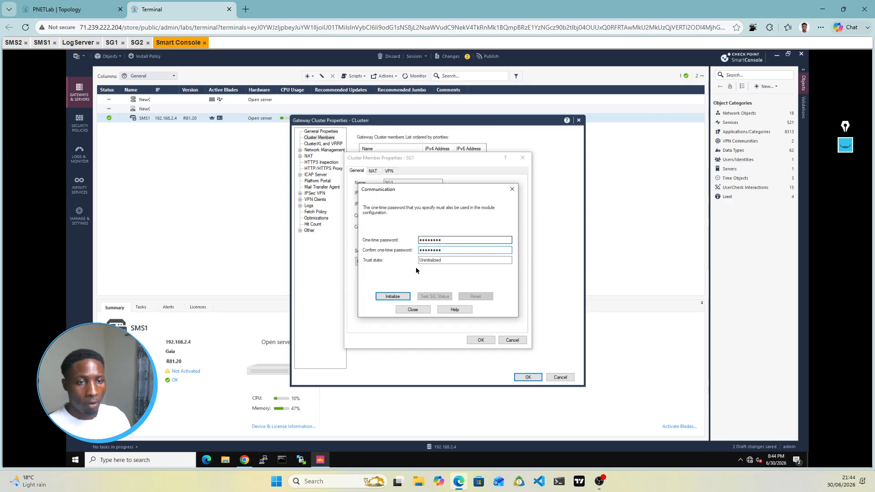
left_click(393, 297)
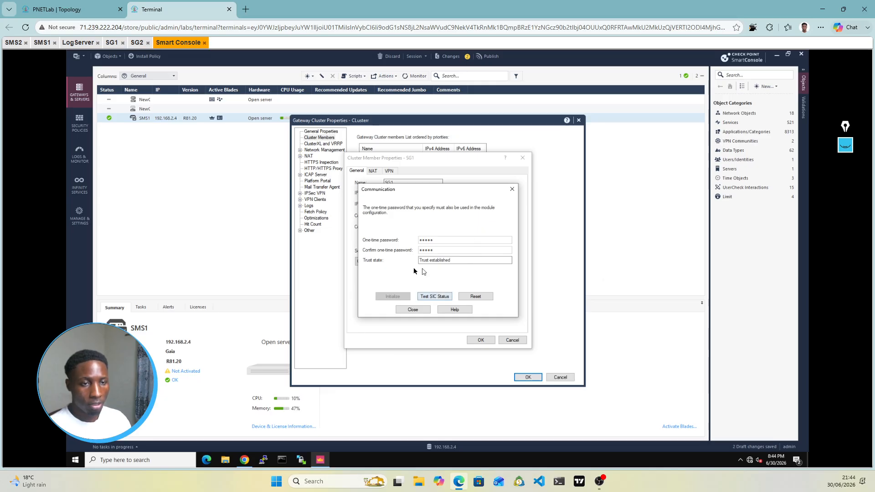
left_click(413, 310)
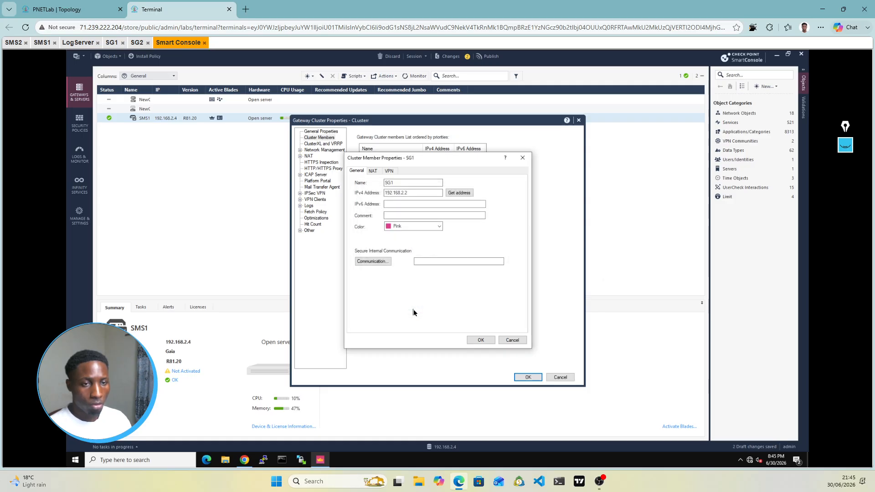
left_click(485, 341)
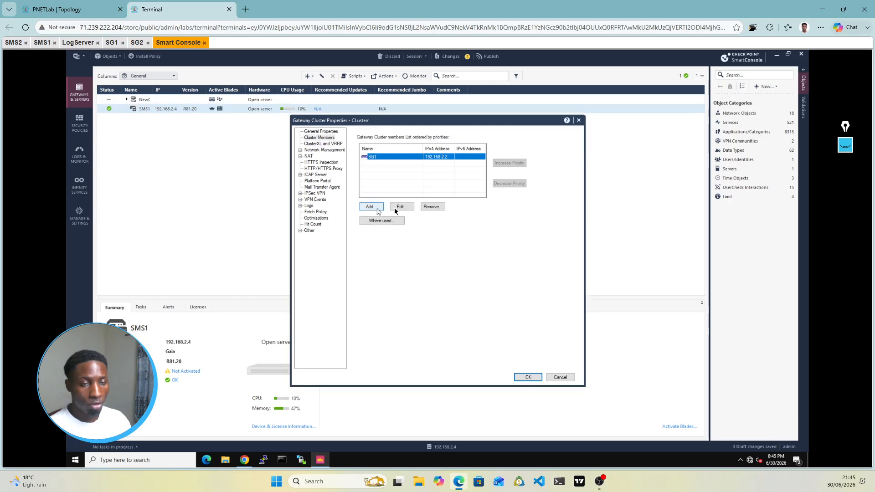
left_click(372, 209)
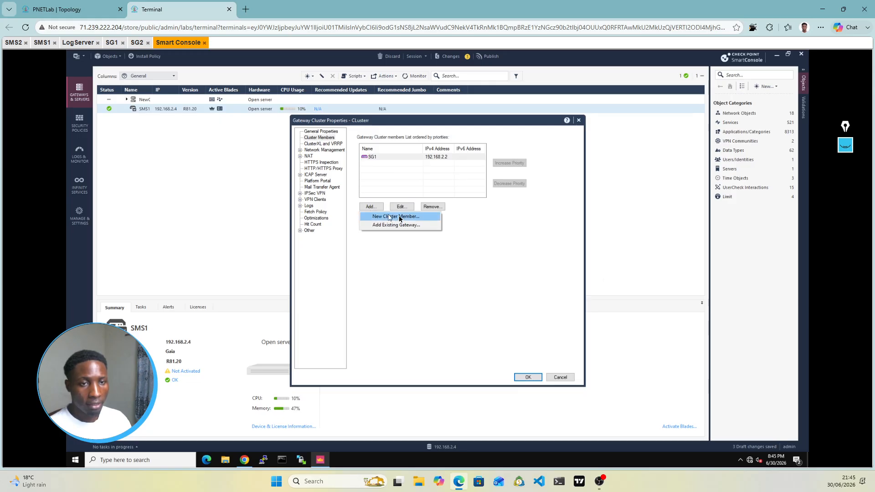
Step: Draft a second member, fixing the name field to read SG2, with IPv4 192.168.2.3
left_click(399, 217)
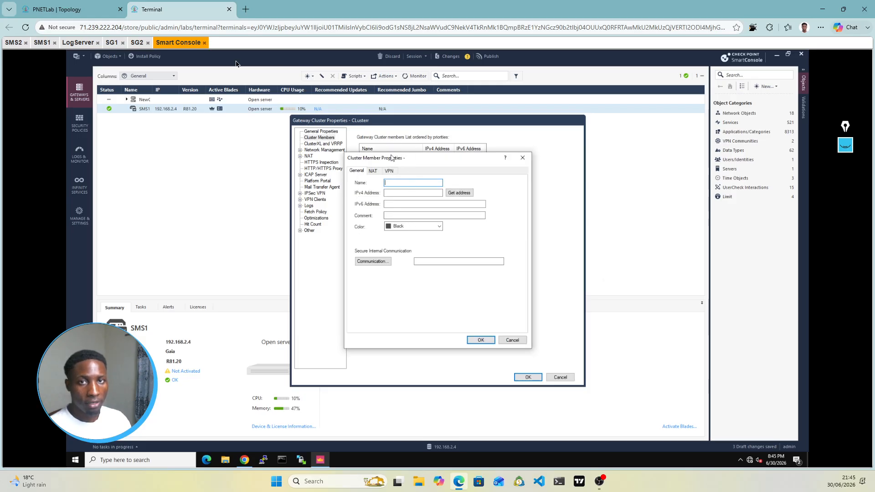
left_click(82, 10)
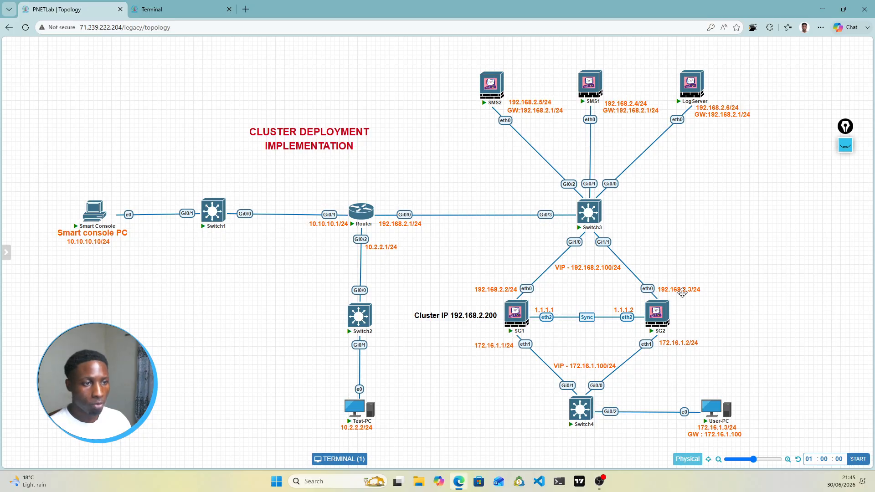
left_click(192, 9)
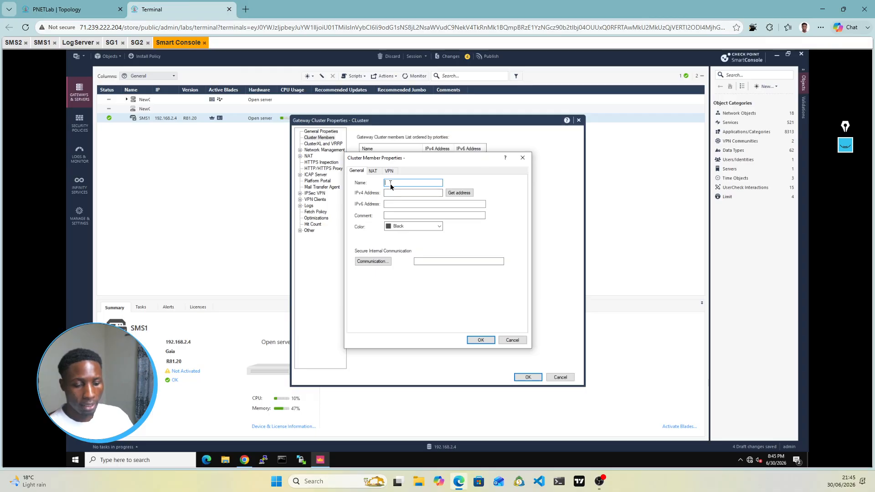
type("192")
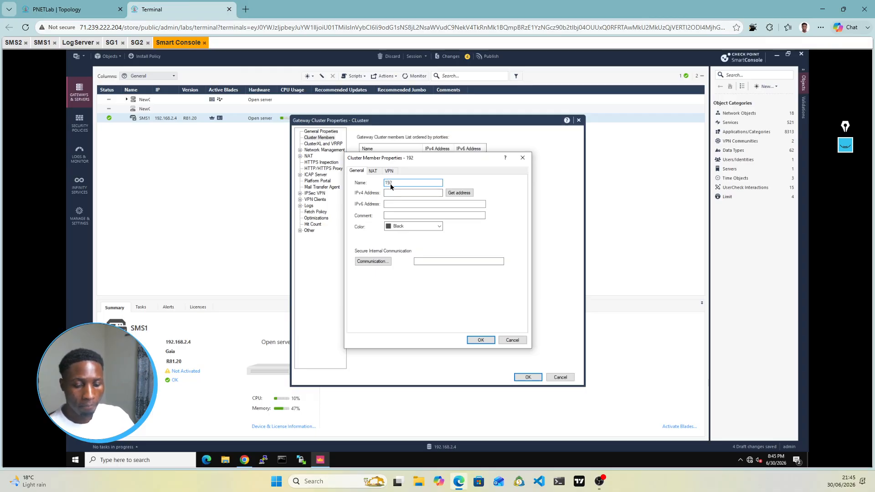
type(".168.2.3")
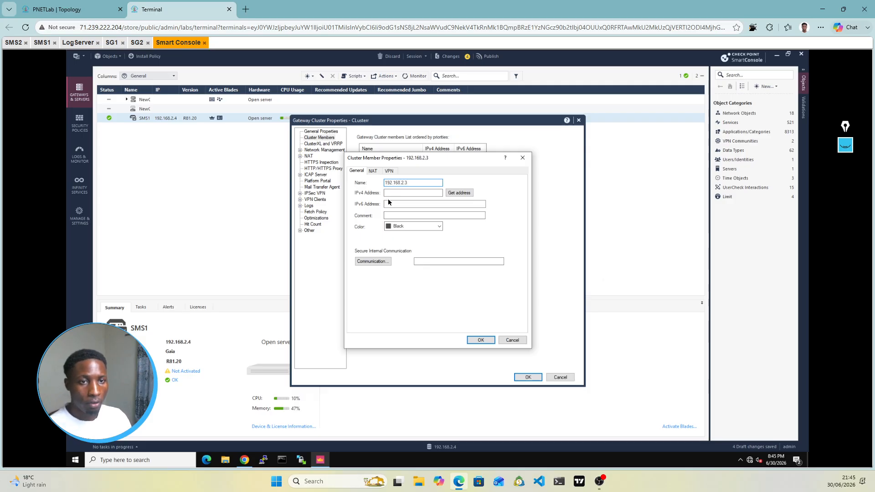
left_click_drag(413, 183, 381, 184)
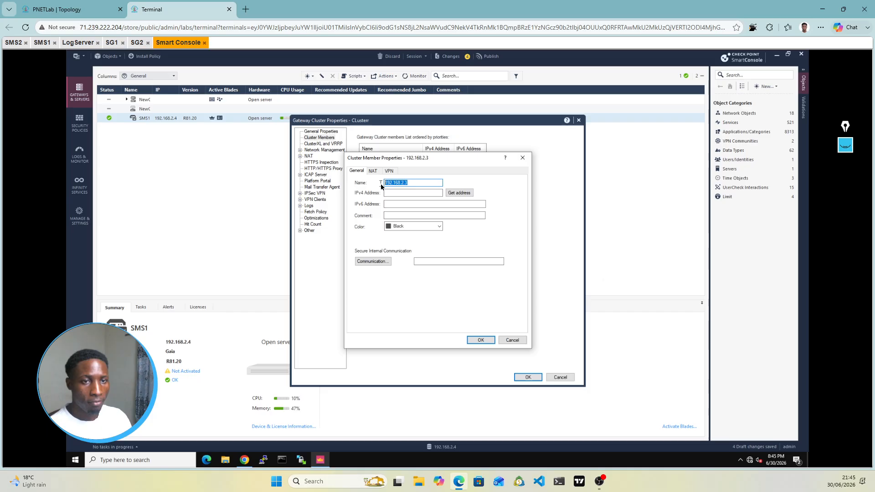
left_click(392, 192)
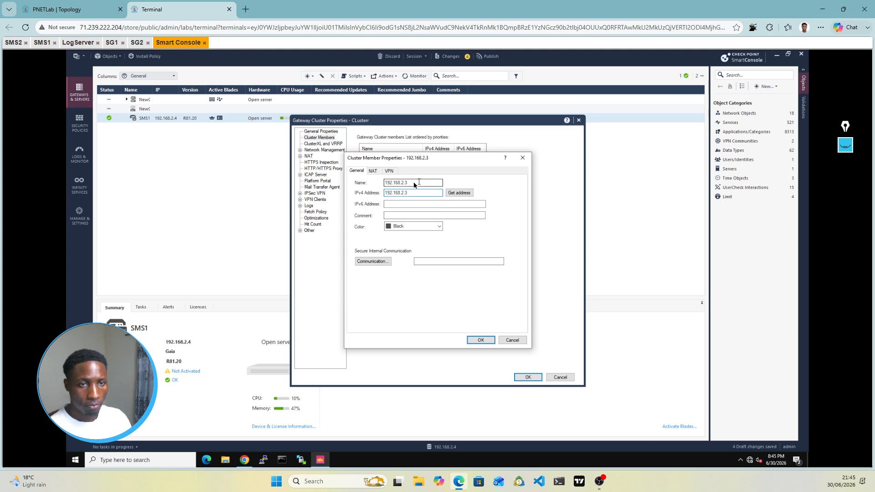
left_click(414, 182)
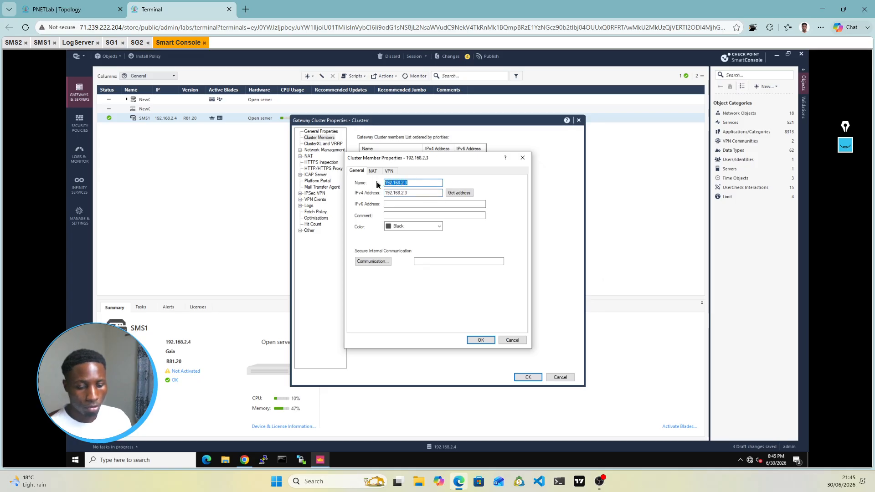
type("Sg2")
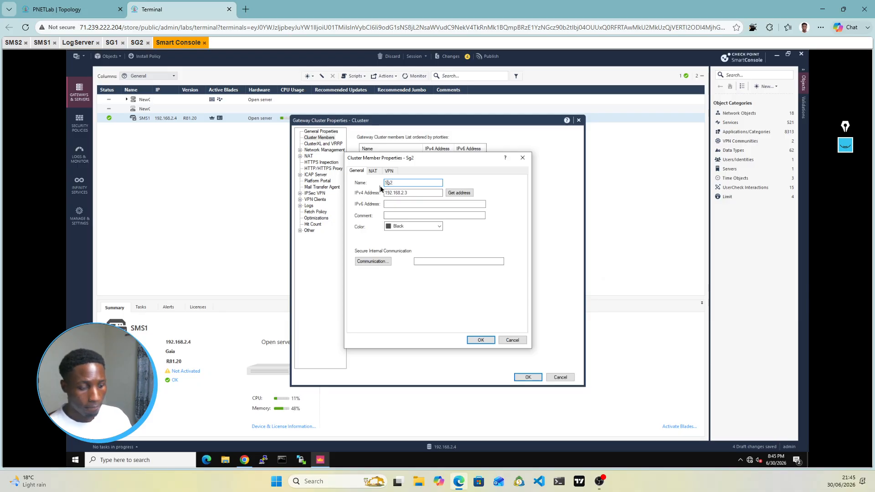
key("BackSpace")
key("BackSpace")
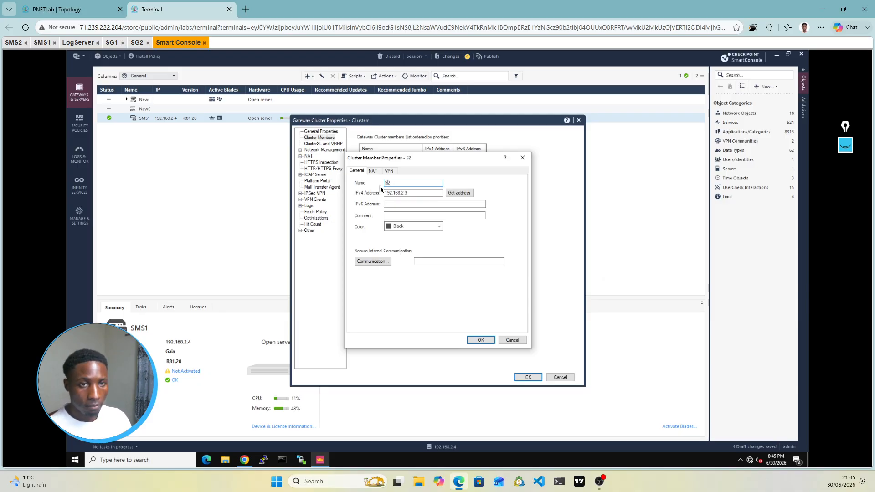
type("G2")
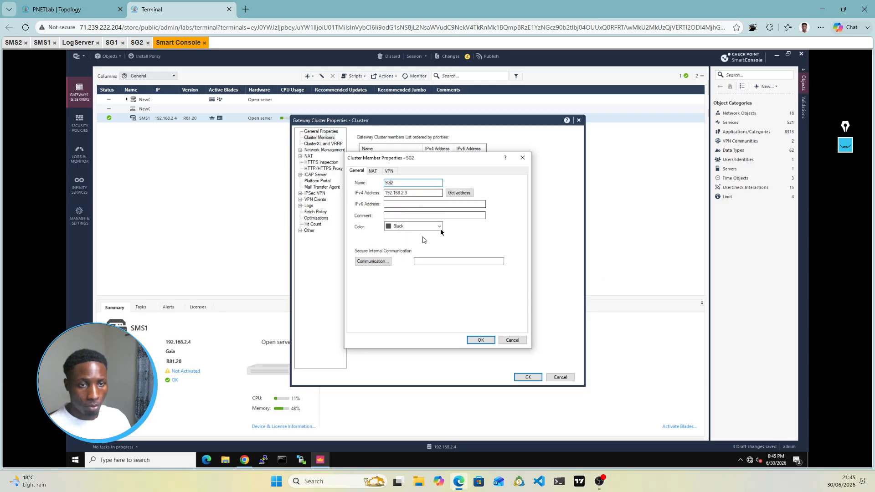
left_click(379, 263)
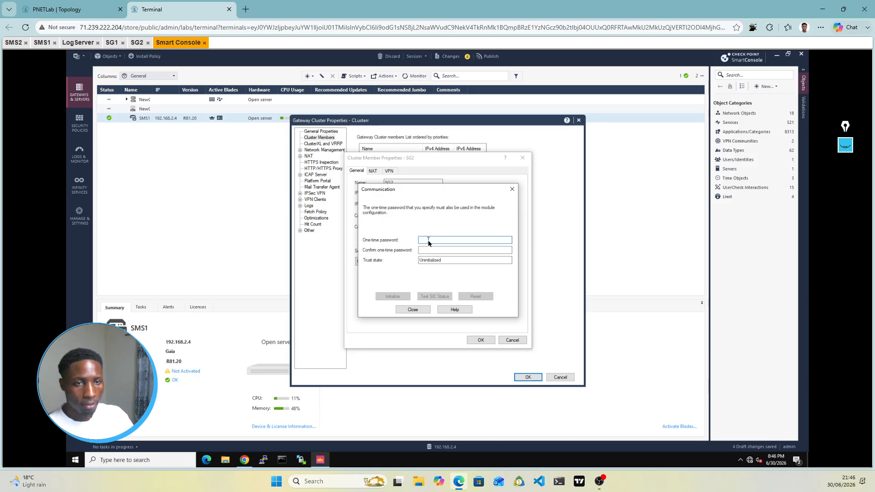
Step: Initialize SIC trust with SG2 via the one-time password, then switch to SG2's console
type("••••••••")
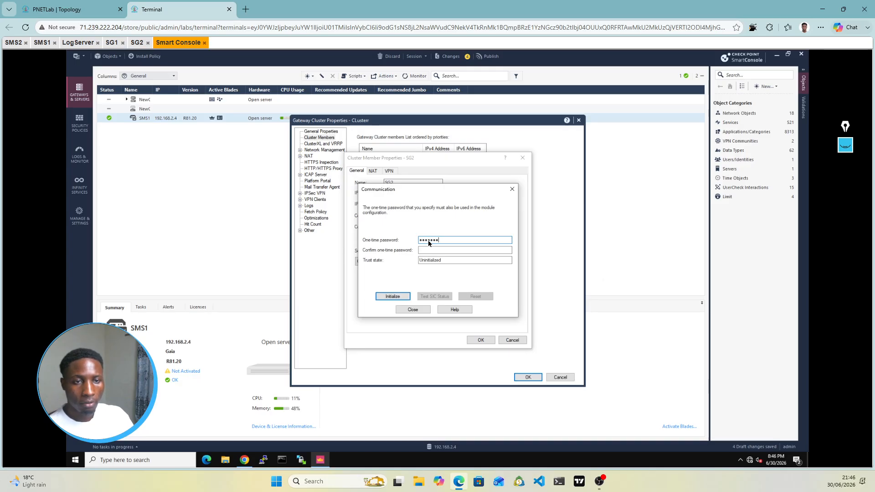
key("Tab")
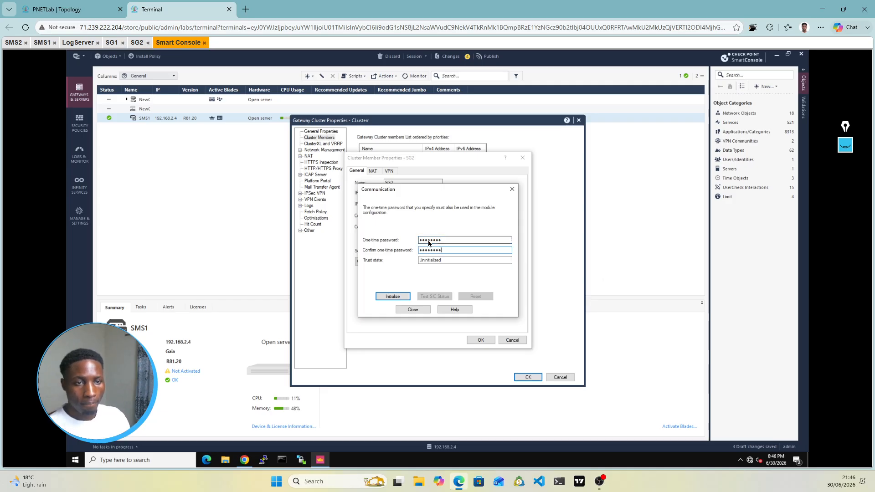
left_click(393, 297)
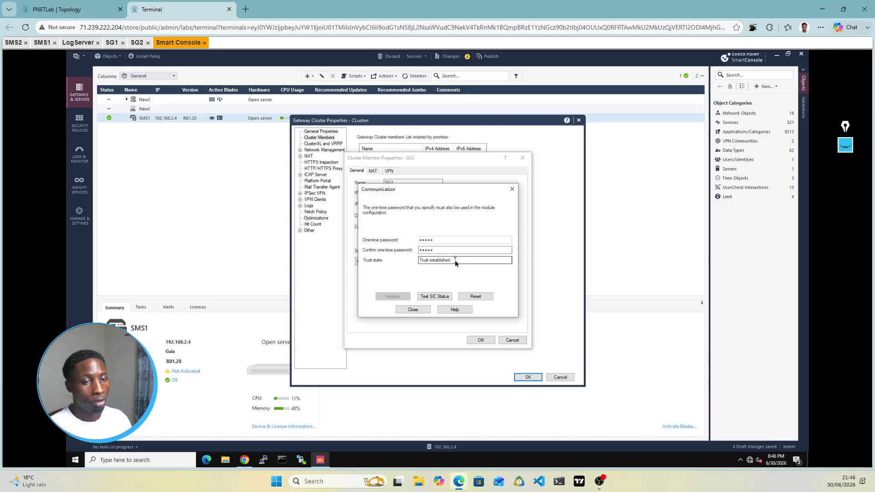
left_click(136, 46)
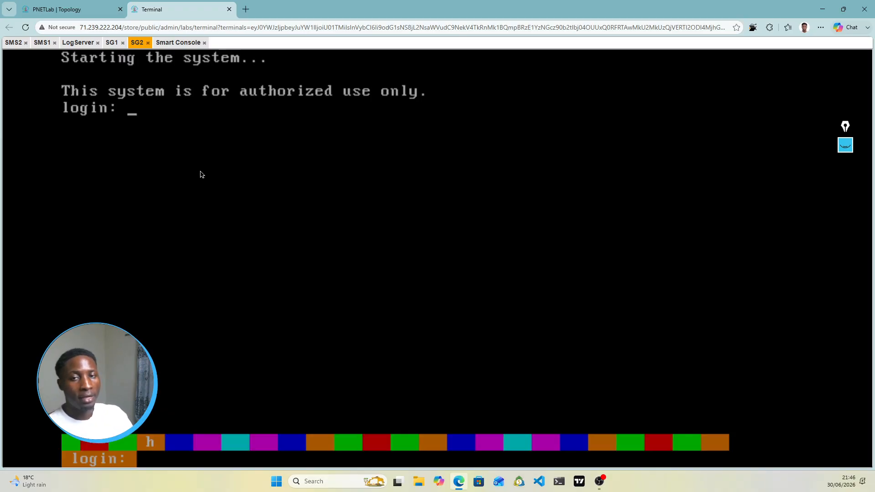
Step: Log in to SG2 as admin and run 'lock database override'
type("admin")
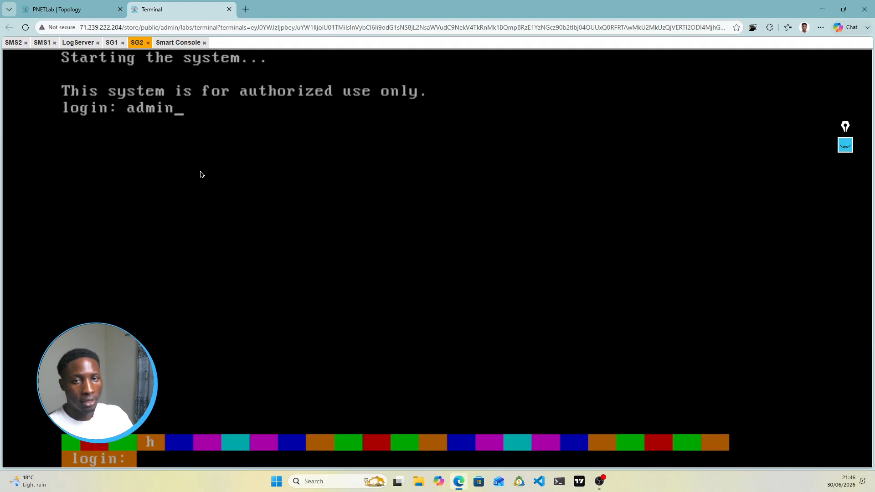
key("Return")
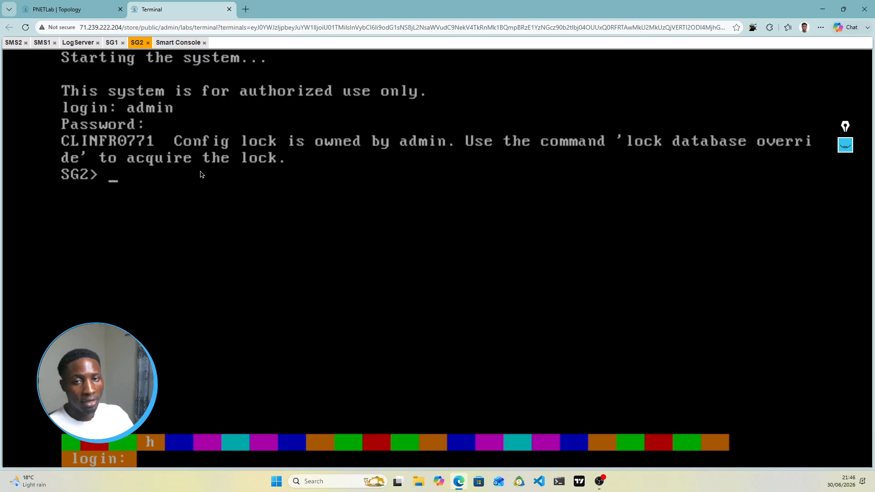
type("lock")
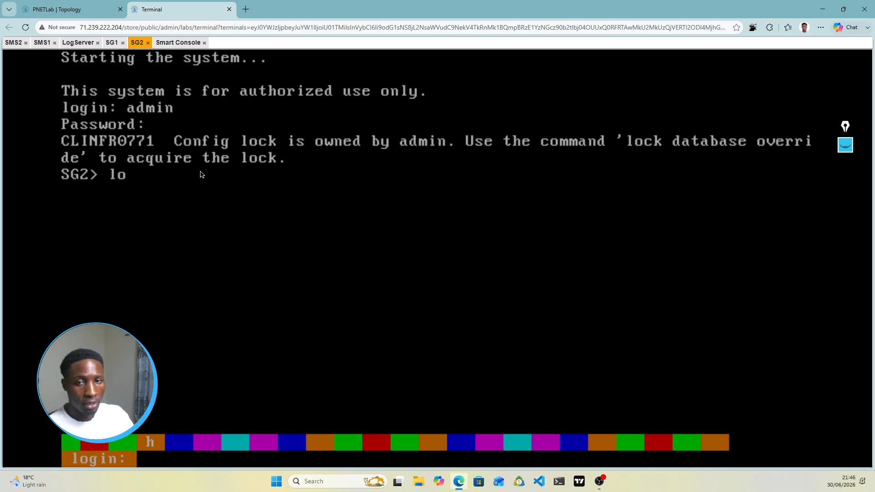
key("Tab")
key("Tab")
key("Tab")
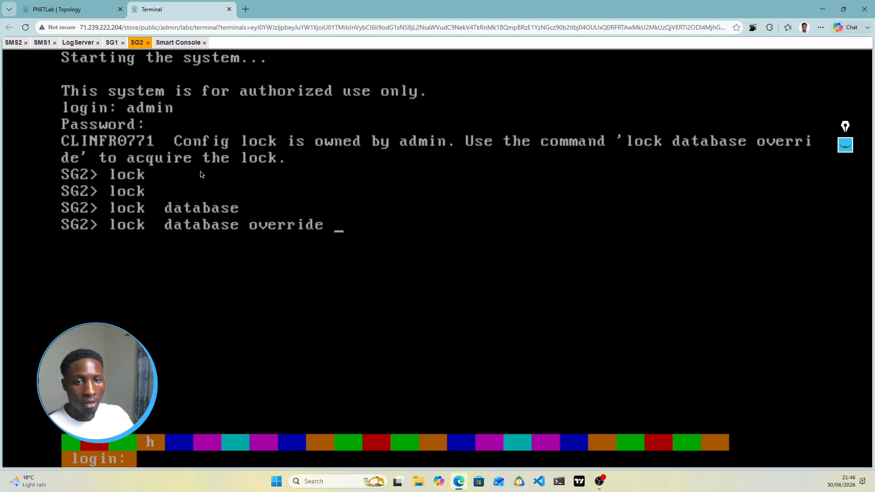
key("Return")
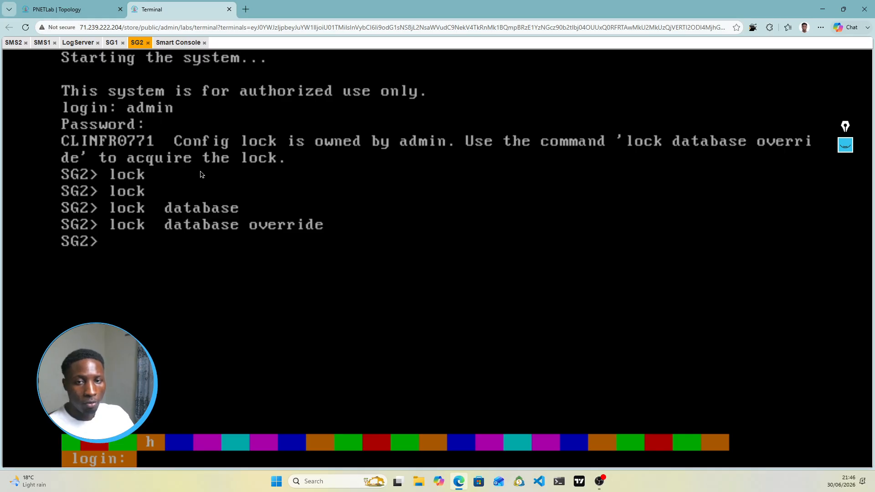
Step: In cpconfig, check SIC with option 5, answer n to re-initializing, and exit with 11
type("cpconfig")
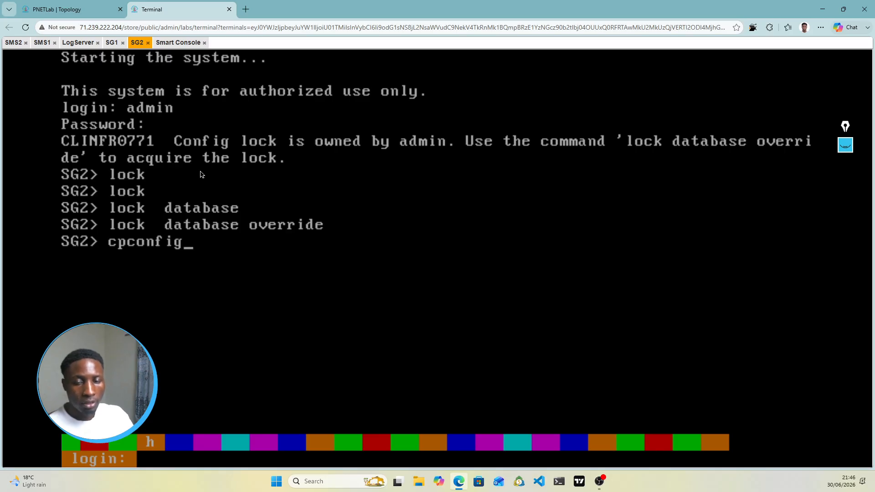
key("Return")
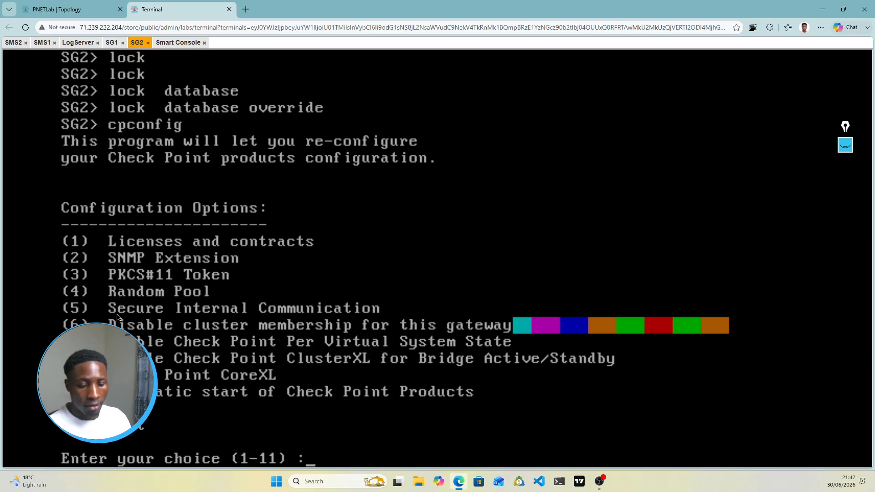
type("5")
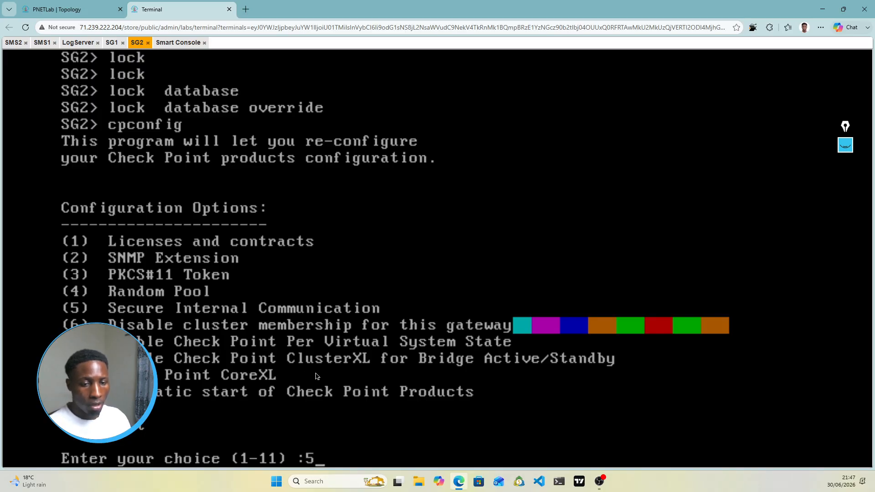
key("Return")
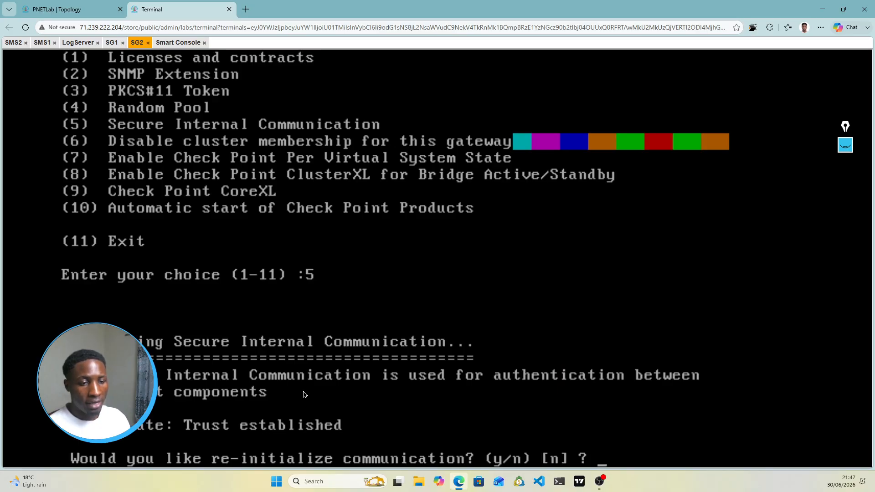
type("n")
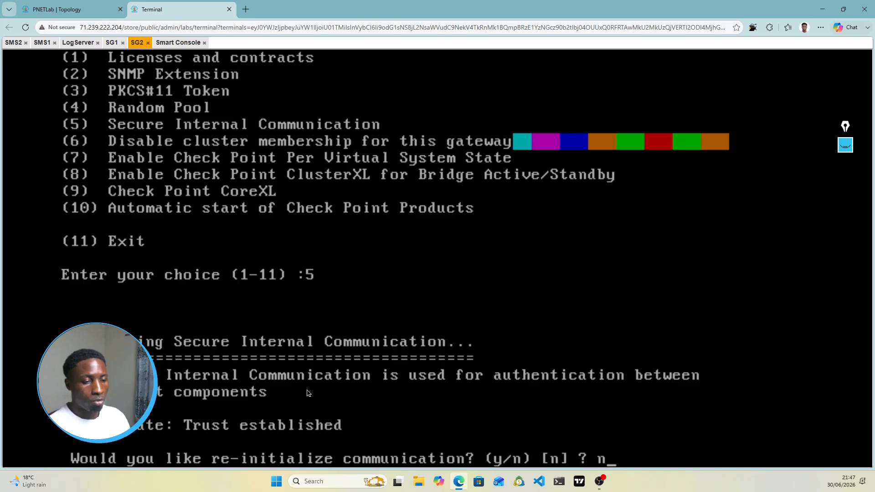
key("Return")
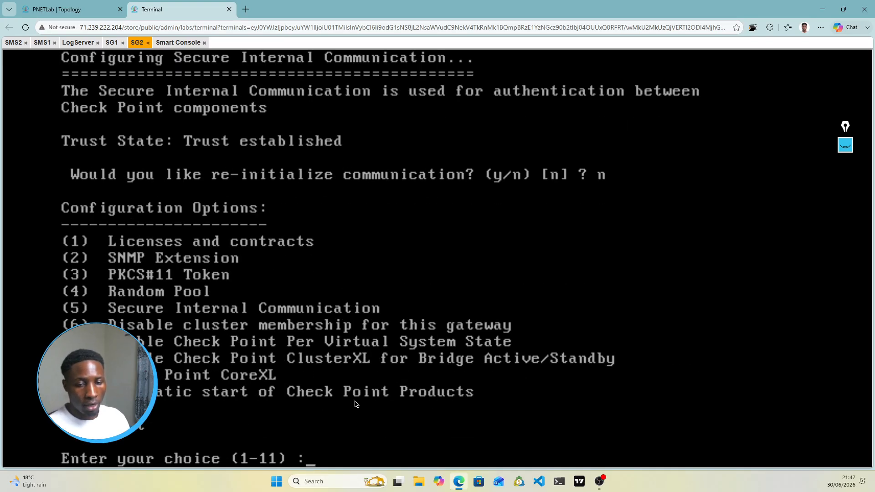
type("11")
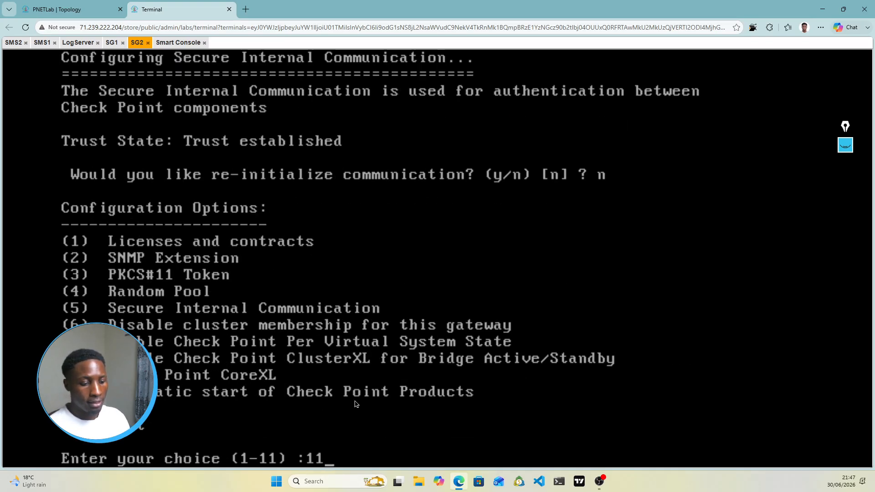
key("Return")
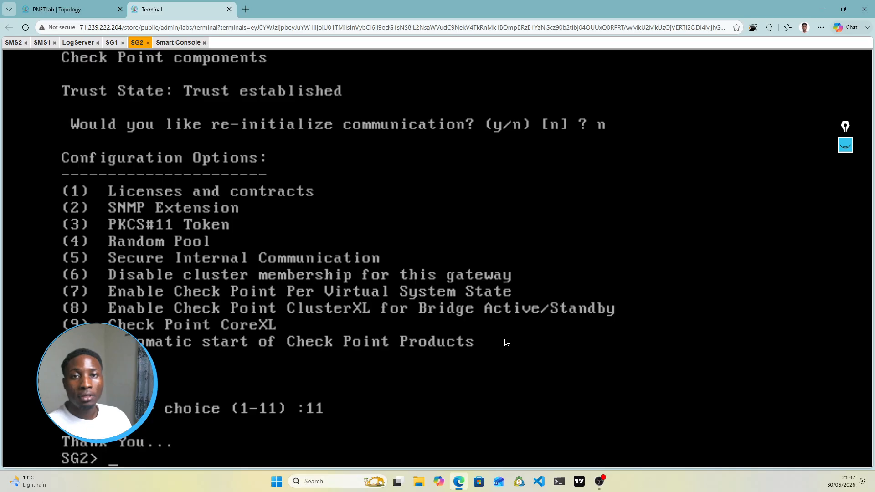
left_click(174, 43)
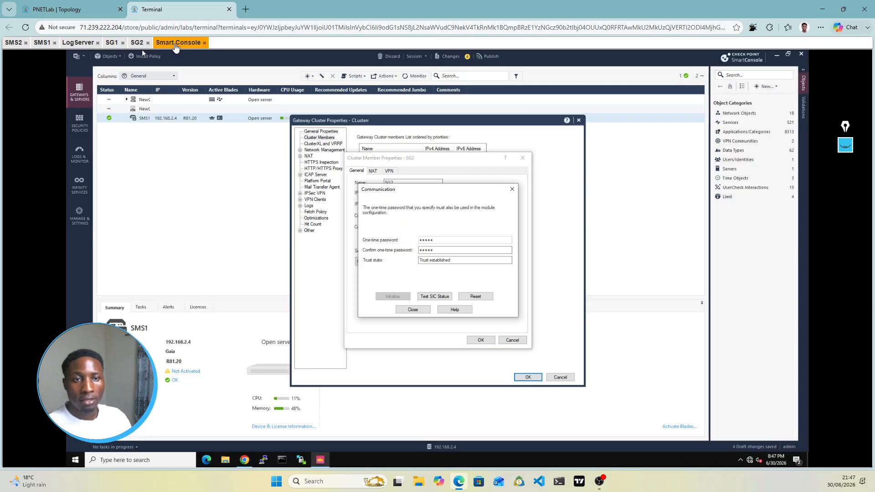
Step: Close SG2's established trust settings and save SG2 as a cluster member
left_click(412, 310)
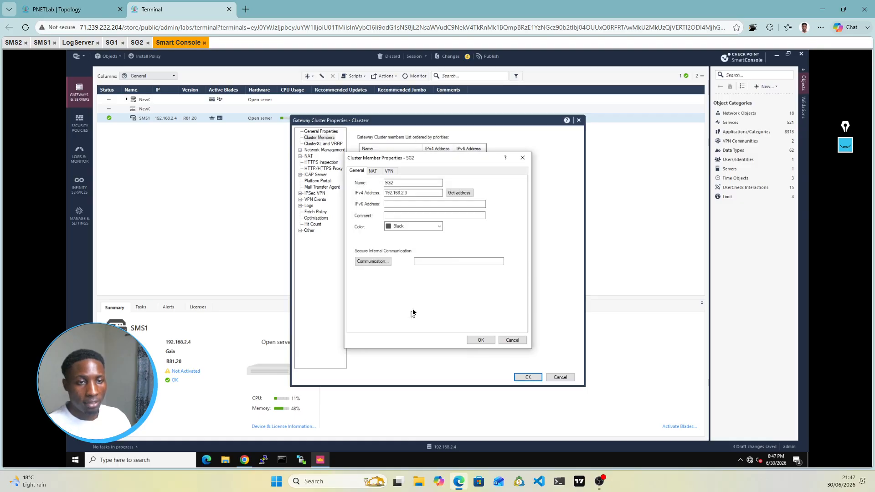
left_click(481, 340)
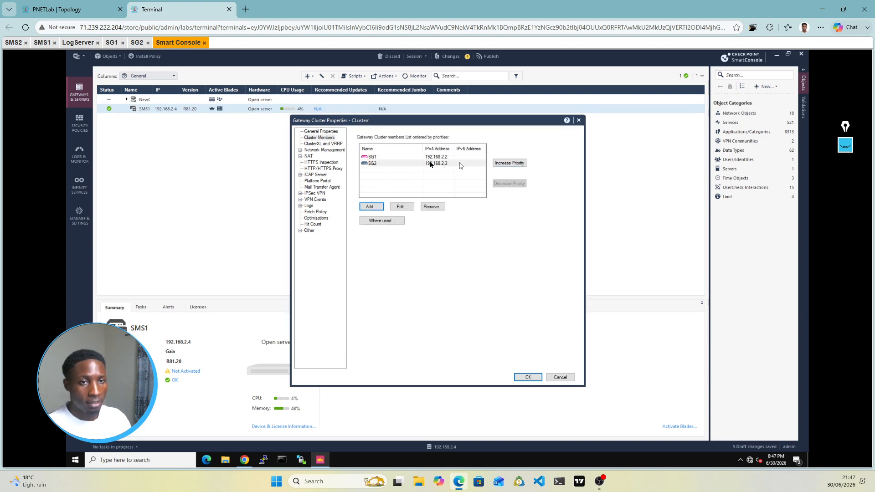
left_click(77, 9)
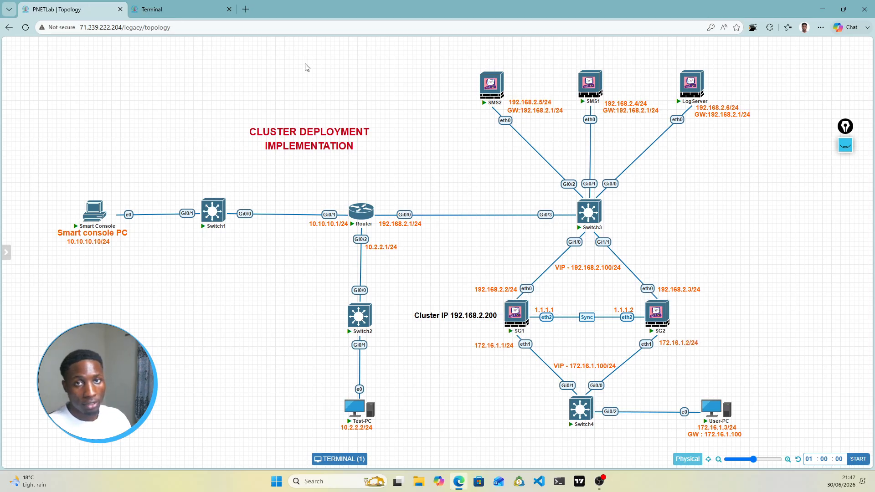
left_click(195, 13)
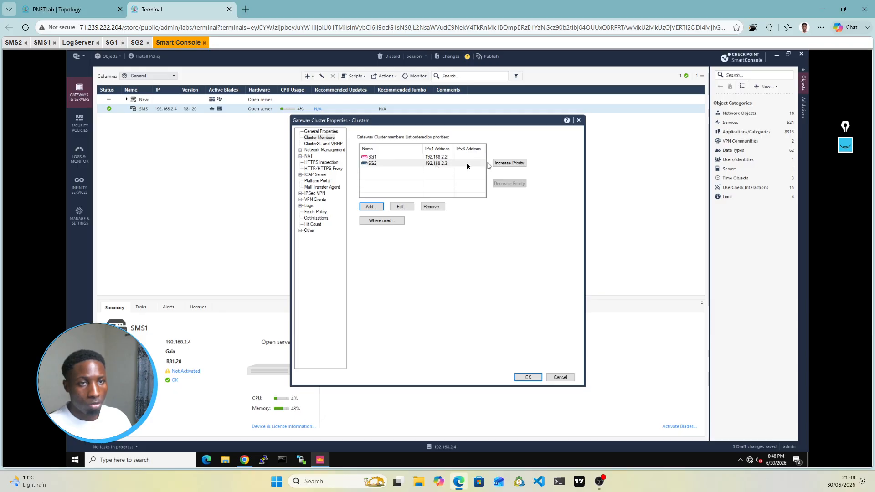
Step: Keep SG1 ahead of SG2 in member priority and show the ClusterXL and VRRP page
left_click(454, 164)
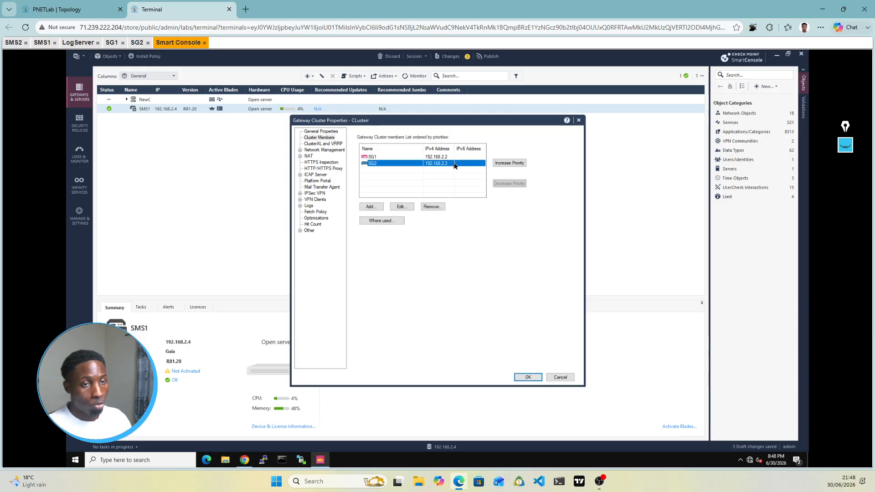
left_click(504, 164)
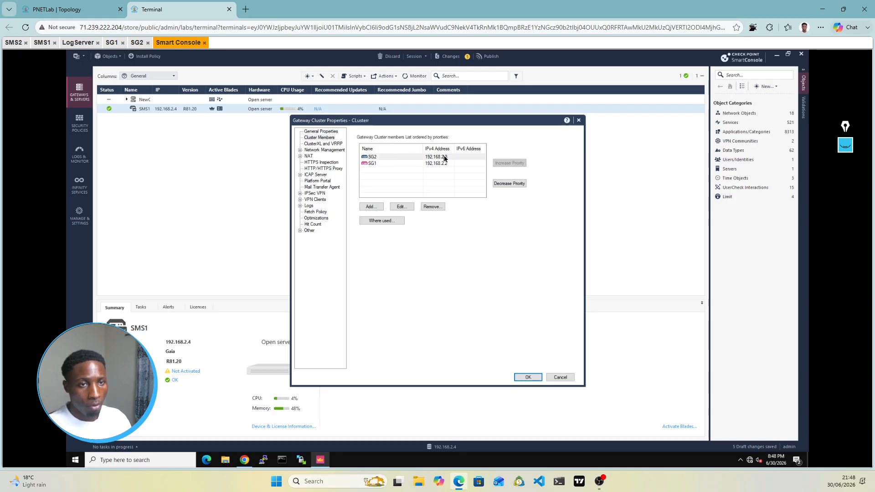
left_click(510, 184)
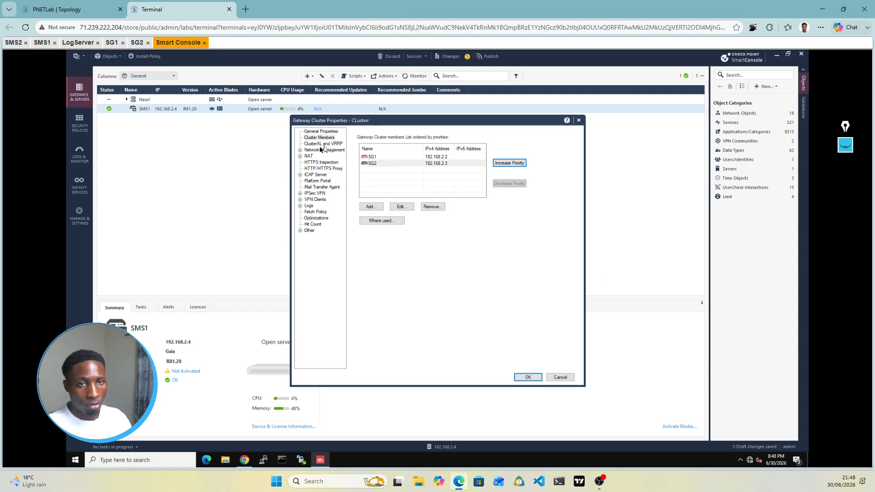
left_click(313, 145)
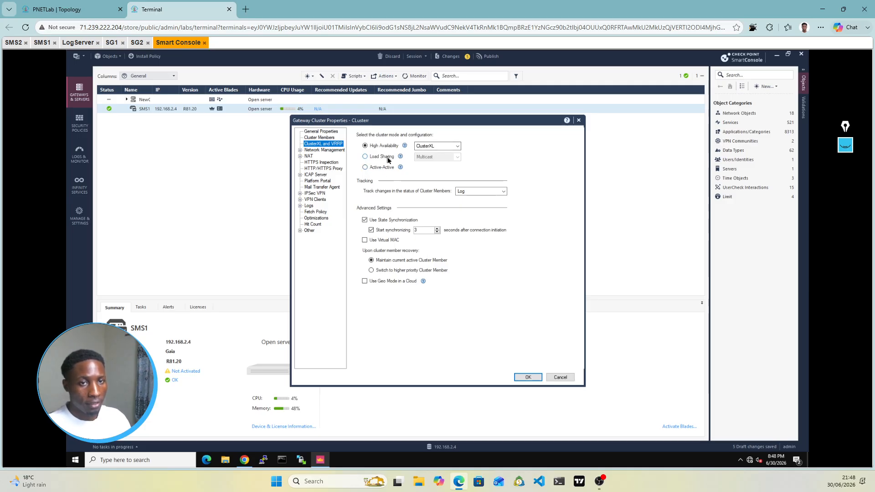
Step: Open the empty Network Management page, consult the lab topology, and show the Get Interfaces options
left_click(330, 151)
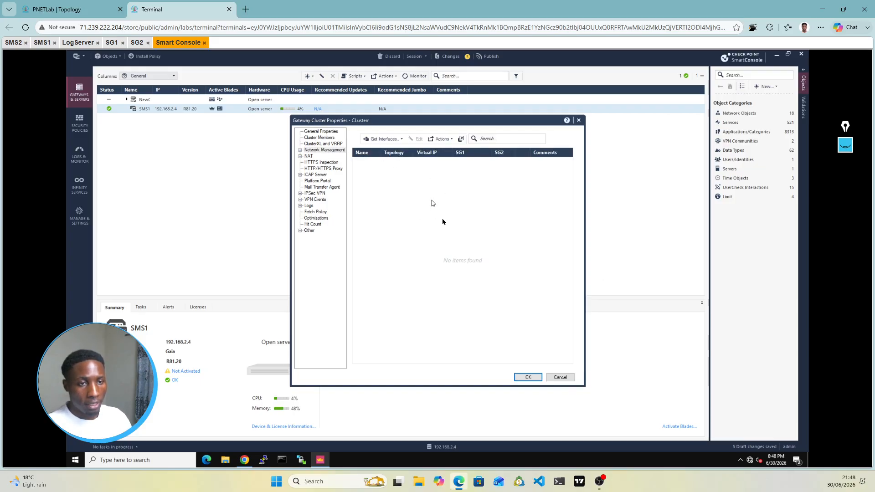
left_click(57, 9)
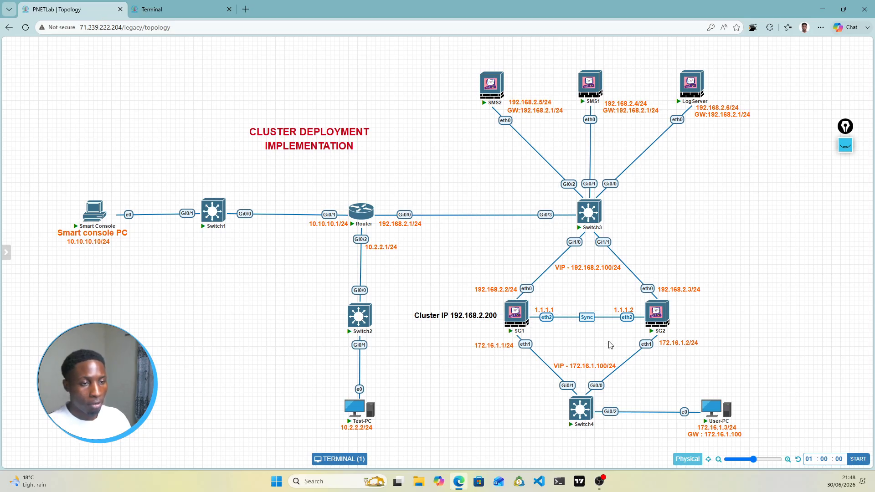
left_click(153, 10)
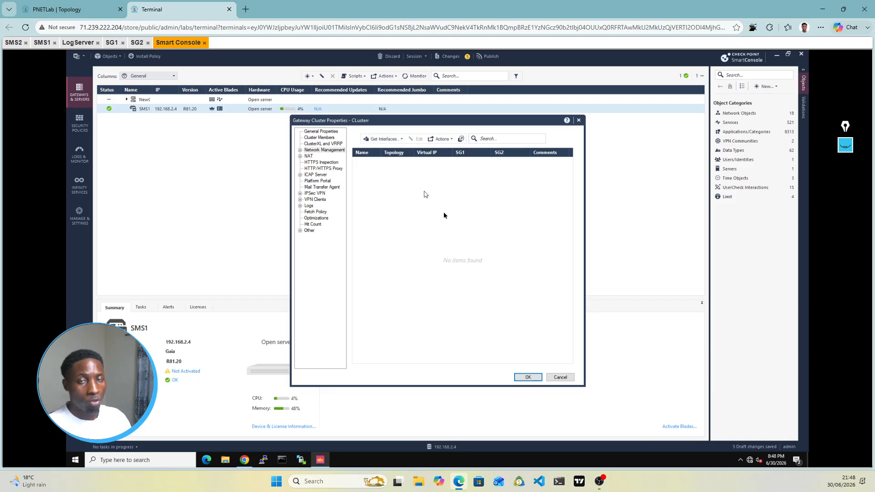
left_click(77, 10)
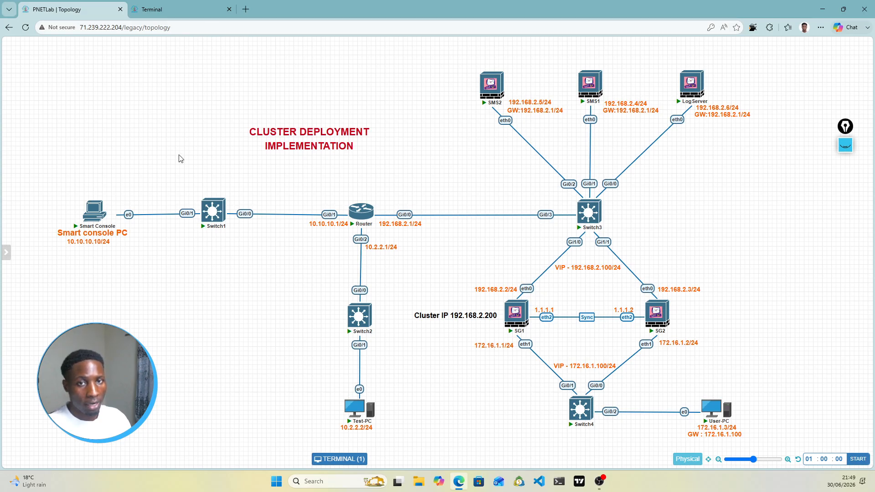
left_click(178, 5)
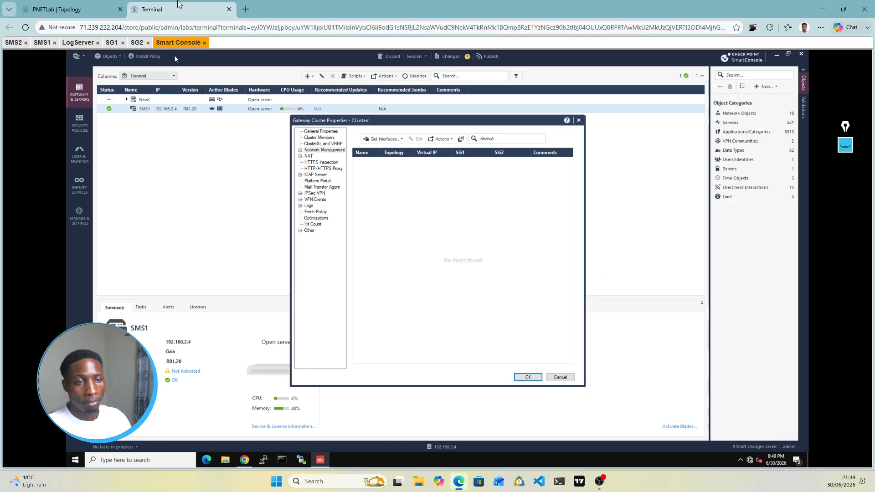
left_click(403, 140)
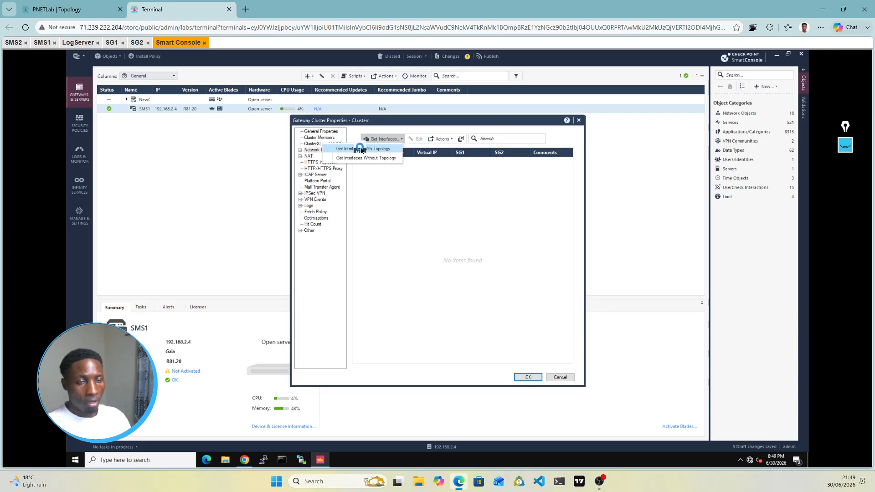
Step: Get interfaces with topology, accepting the overwrite warning, and select eth0
left_click(362, 150)
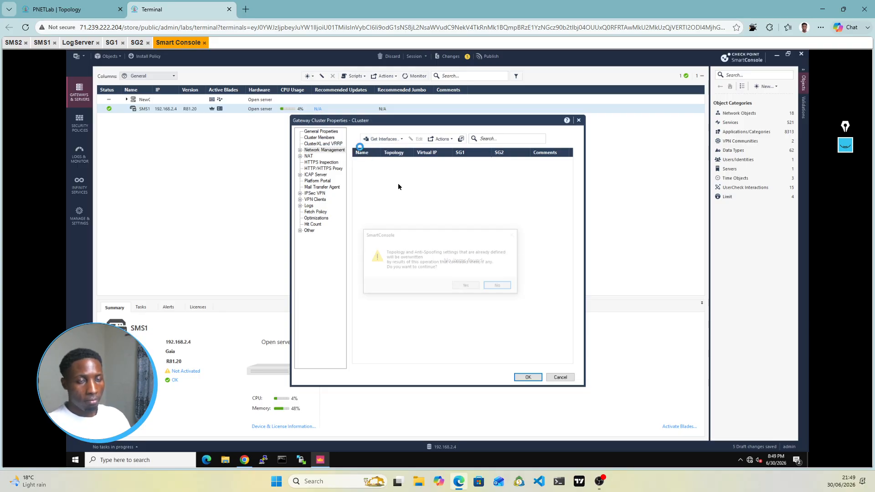
left_click(473, 290)
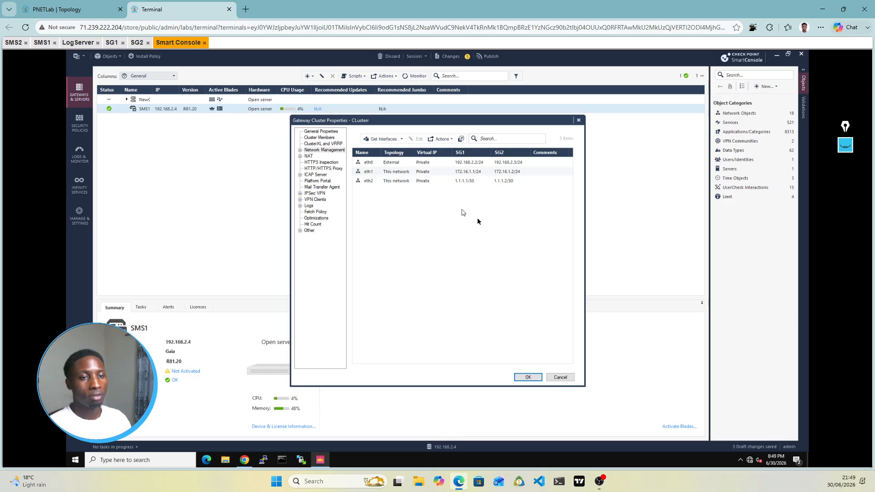
left_click(442, 163)
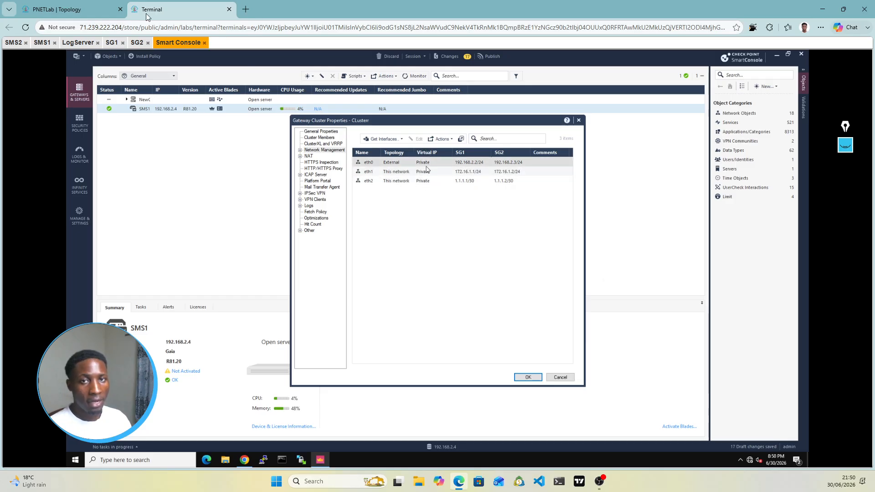
left_click(98, 9)
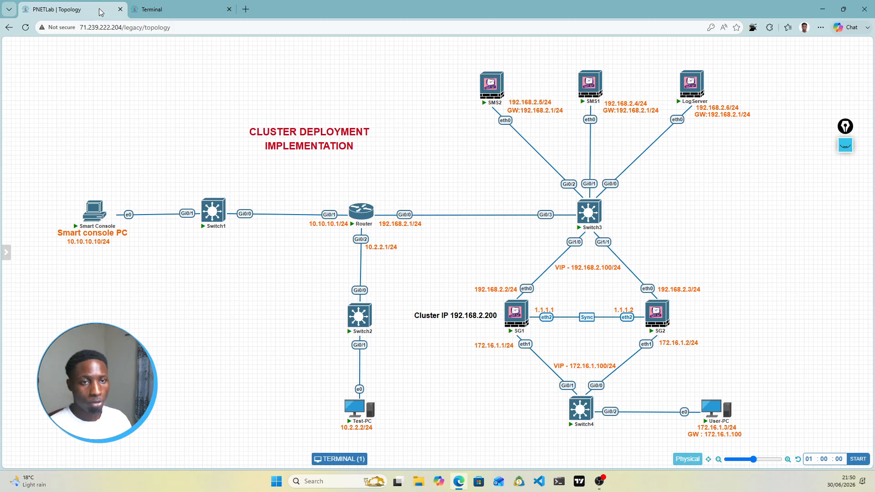
left_click(846, 145)
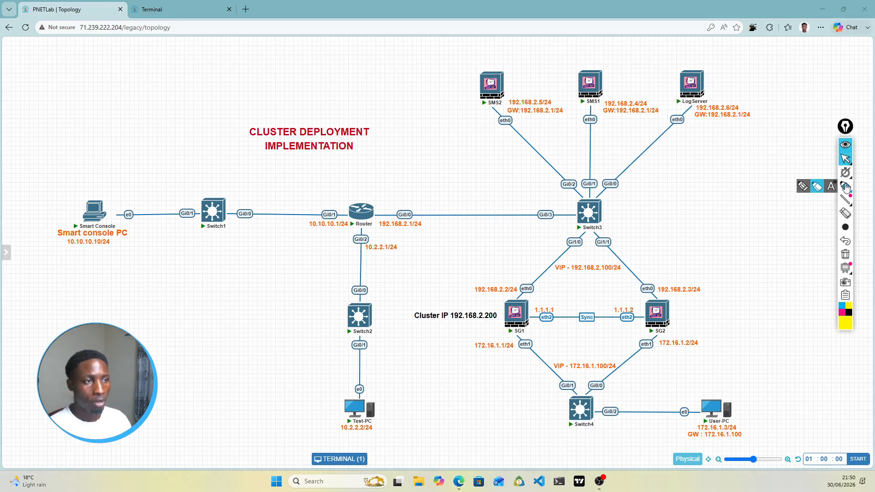
left_click(846, 187)
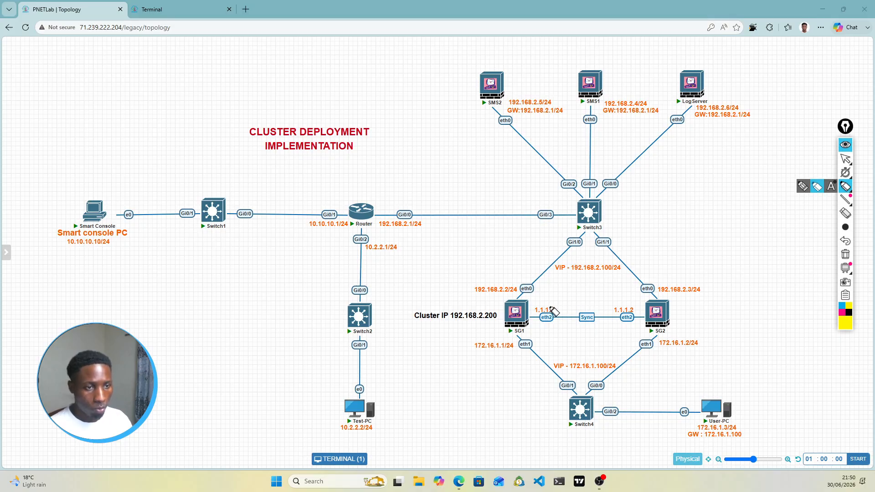
mouse_move(552, 308)
left_mouse_down()
mouse_move(535, 307)
mouse_move(557, 328)
mouse_move(634, 328)
mouse_move(638, 302)
mouse_move(533, 300)
mouse_move(559, 248)
left_mouse_up()
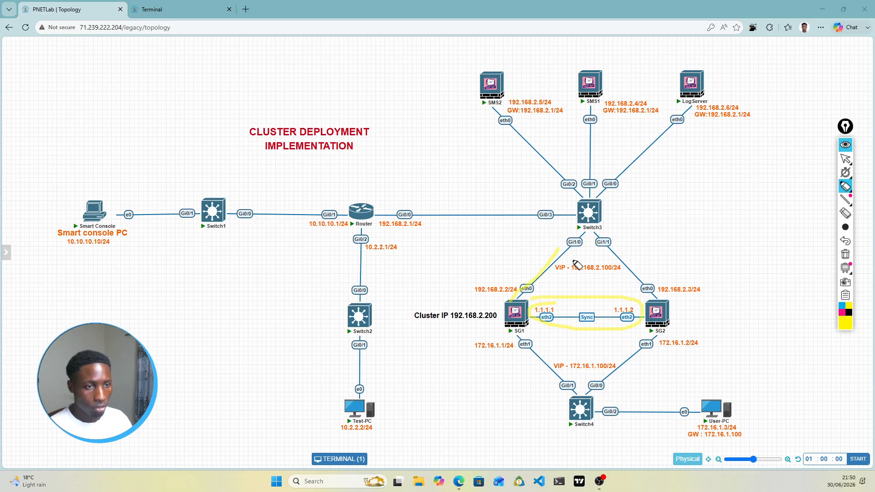
left_click_drag(621, 245, 661, 300)
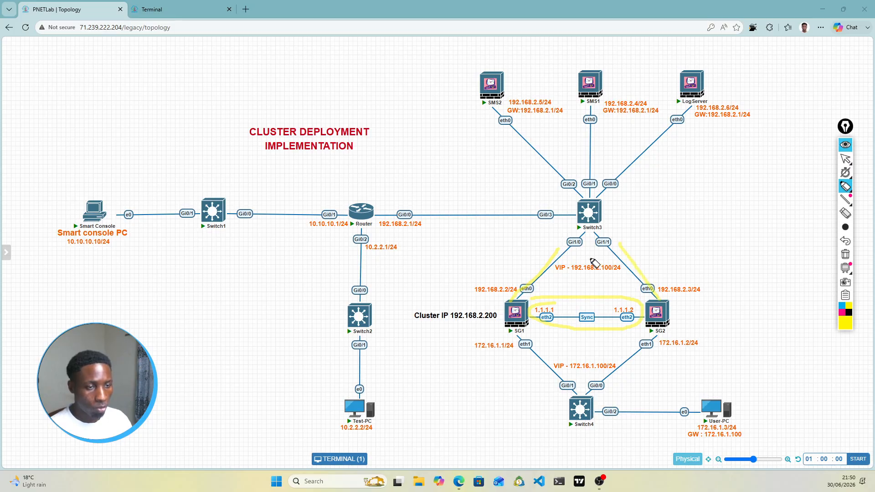
mouse_move(592, 261)
left_mouse_down()
mouse_move(553, 273)
mouse_move(618, 281)
mouse_move(608, 259)
mouse_move(568, 262)
left_mouse_up()
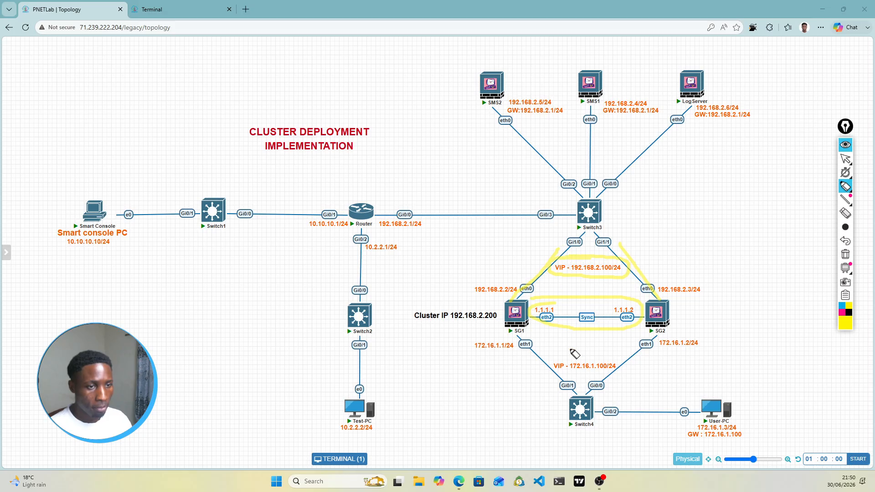
left_click_drag(519, 337, 565, 383)
left_click_drag(654, 335, 607, 389)
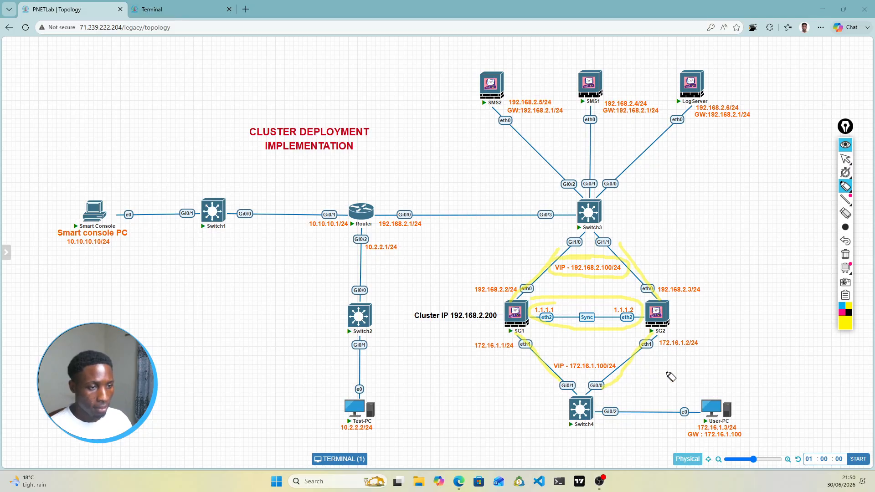
mouse_move(571, 355)
left_mouse_down()
mouse_move(554, 365)
mouse_move(576, 382)
mouse_move(629, 375)
mouse_move(555, 365)
left_mouse_up()
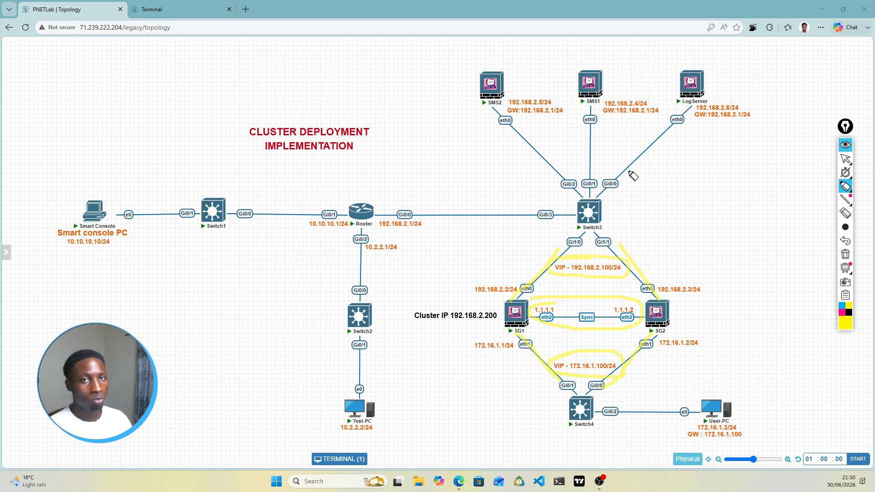
left_click(846, 255)
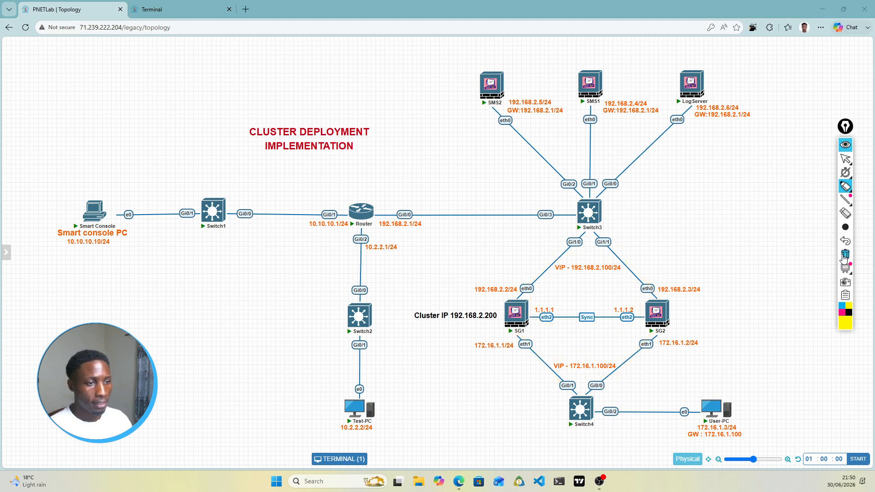
left_click(845, 144)
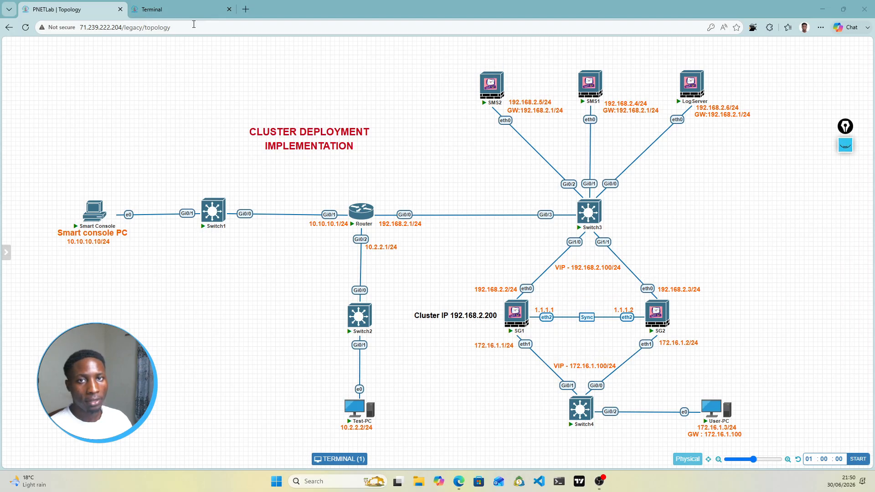
left_click(182, 11)
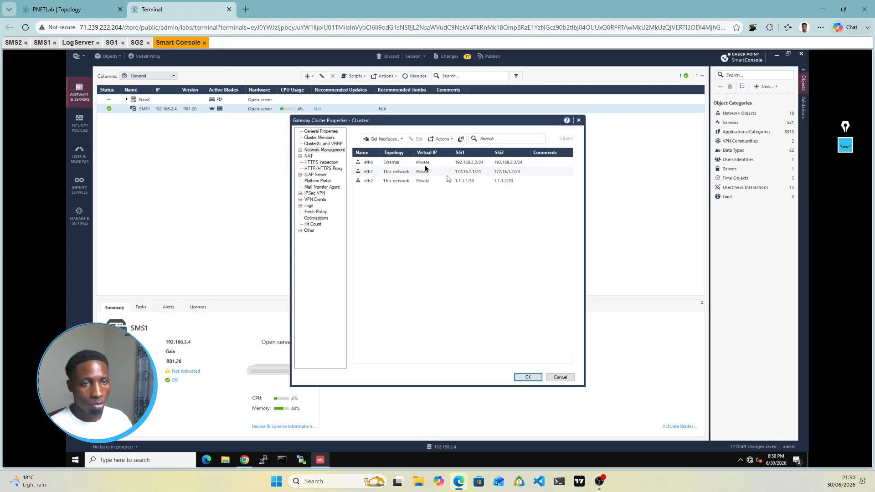
Step: Select eth0 and compare its addressing against the lab topology diagram
left_click(386, 163)
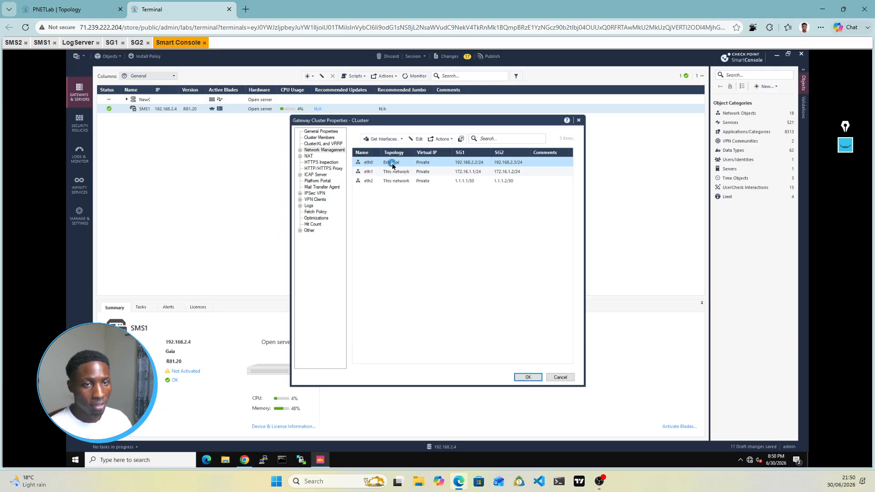
left_click(90, 6)
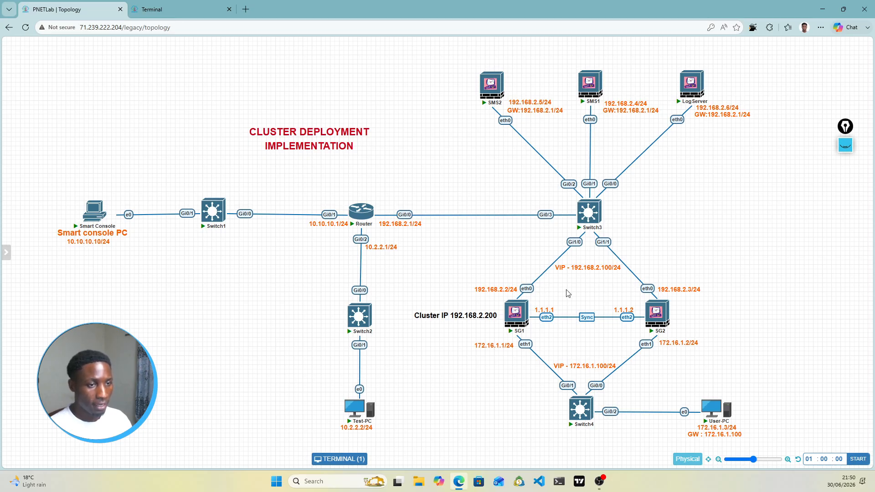
left_click(185, 11)
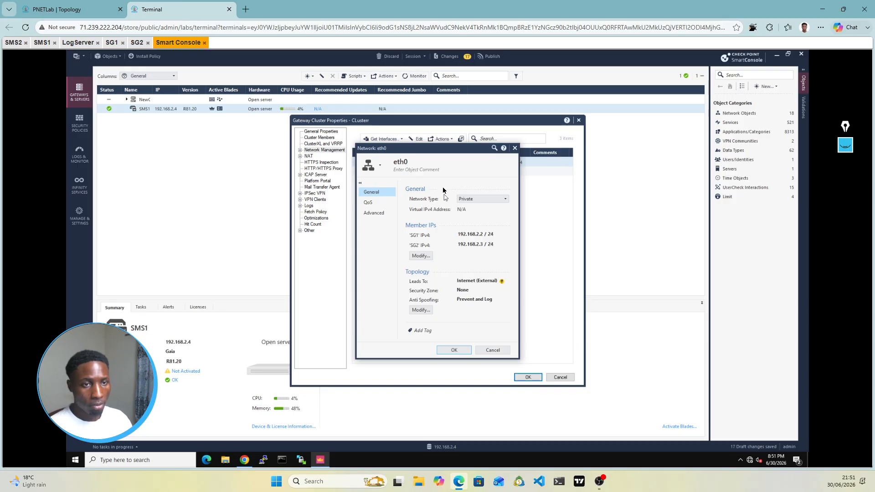
Step: Change eth0's network type to Cluster with virtual IP 192.168.2.100/24 and confirm
left_click(485, 199)
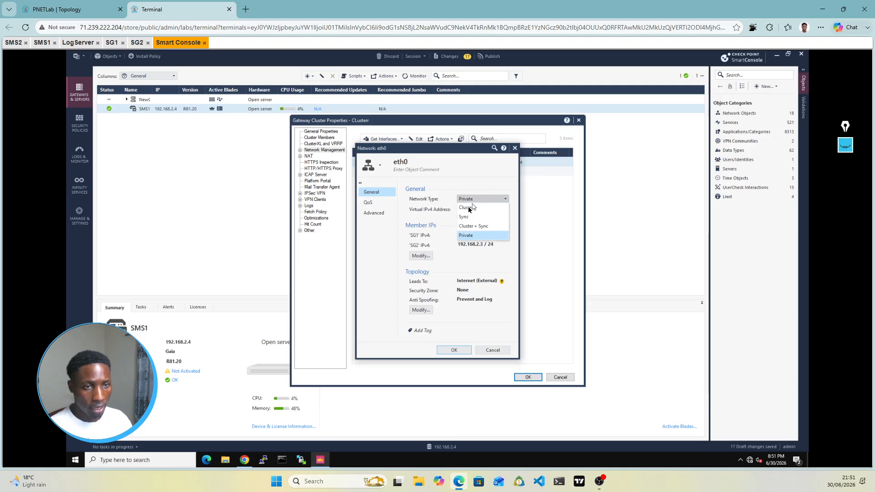
left_click(468, 208)
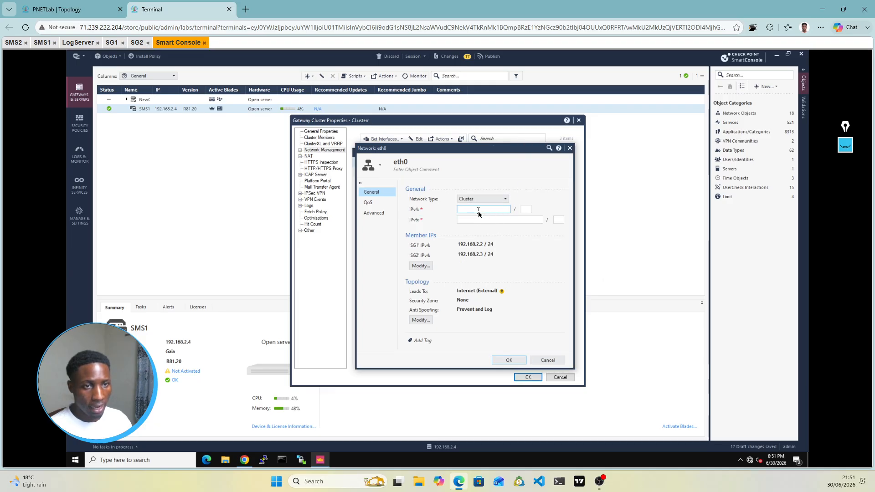
left_click(478, 212)
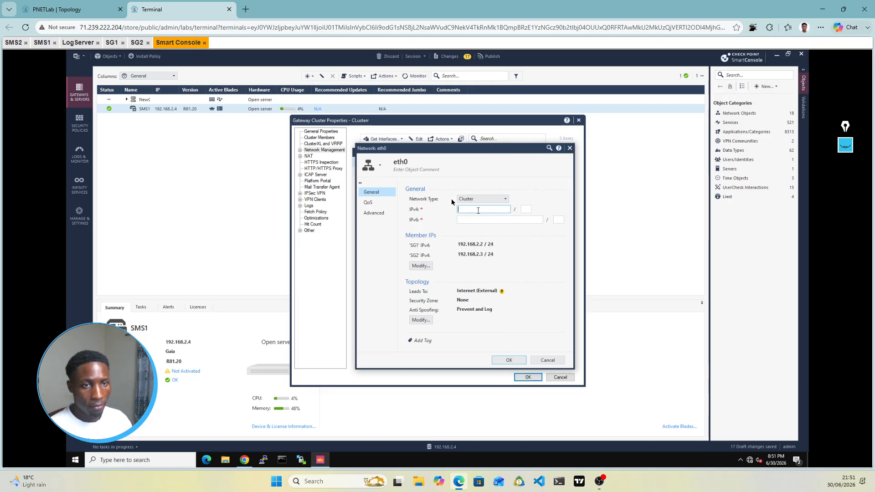
left_click(90, 17)
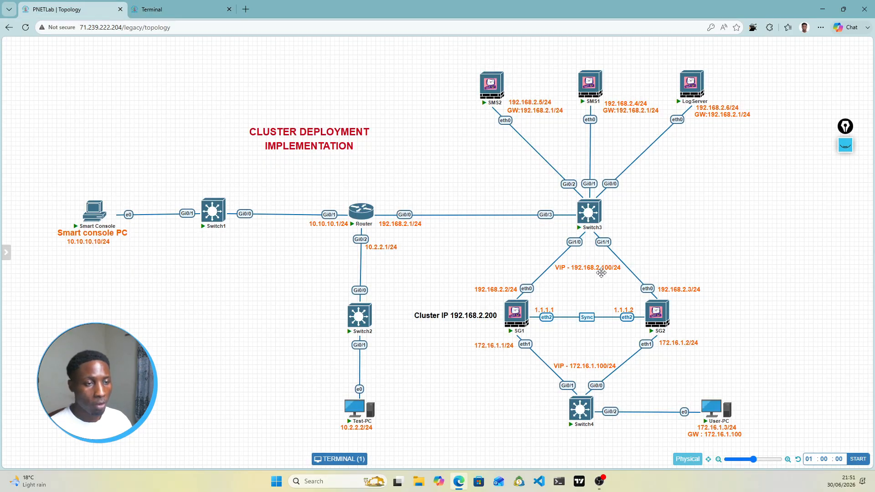
left_click(179, 16)
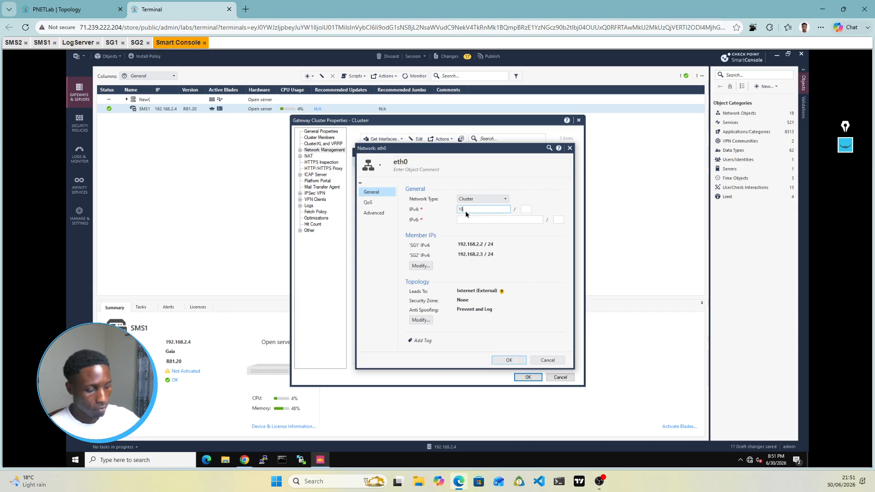
left_click(466, 211)
type("192.168.2.")
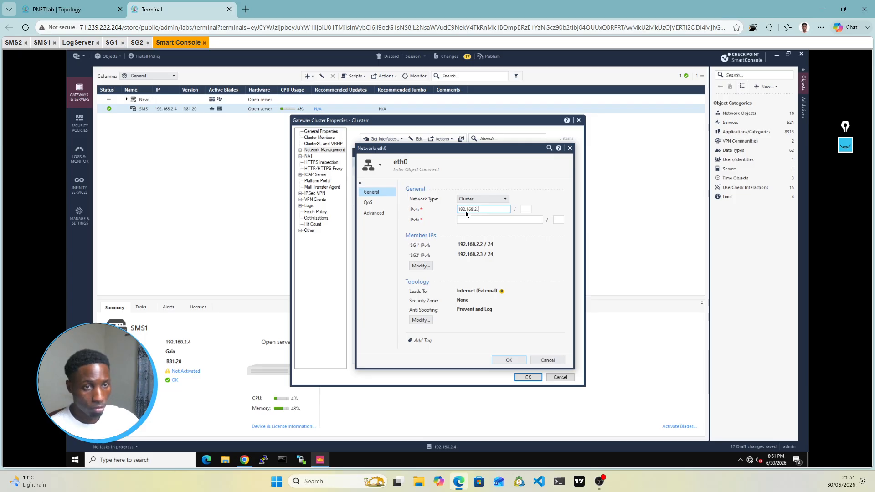
type("100")
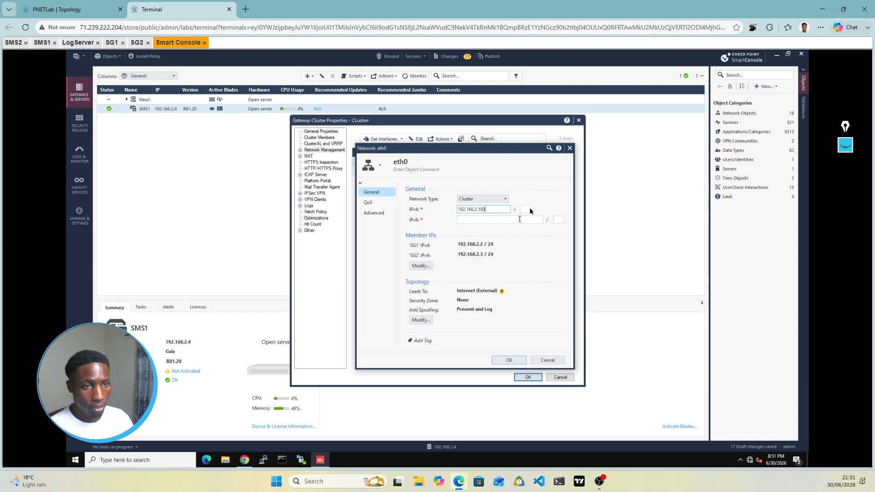
key("Tab")
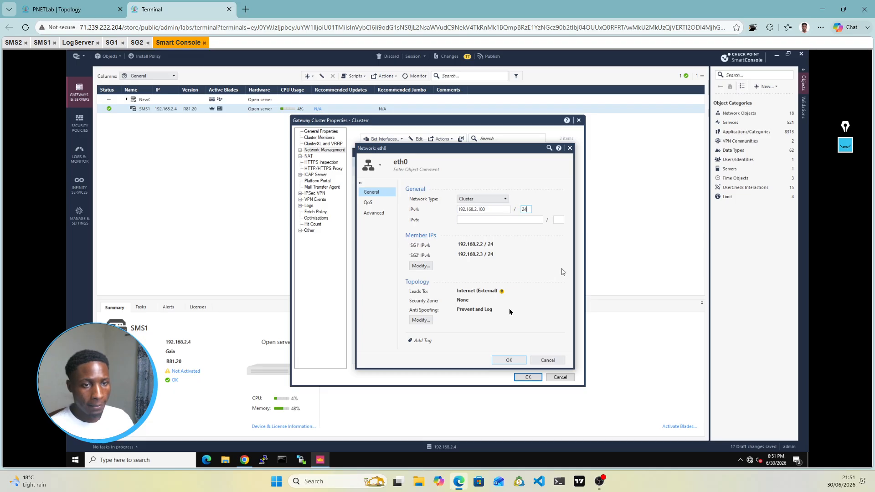
left_click(509, 360)
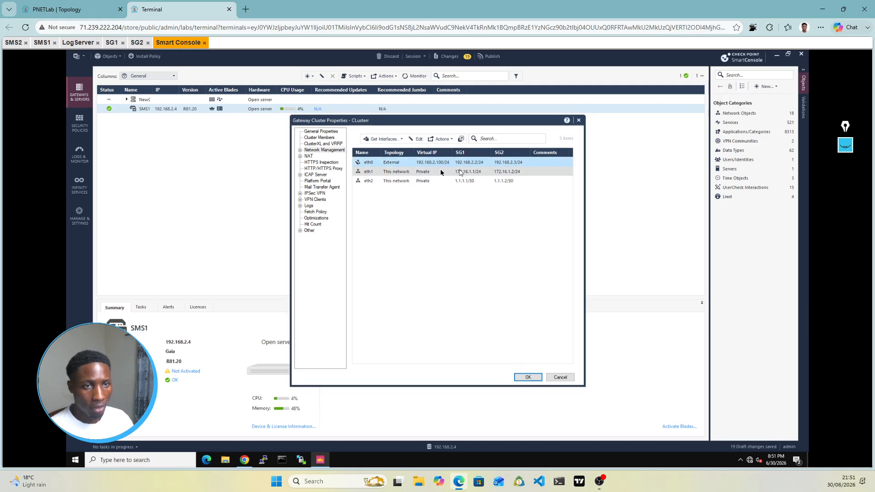
Step: Change eth1 from Private to Cluster with virtual IP 172.16.1.100/24 and confirm
left_click(77, 4)
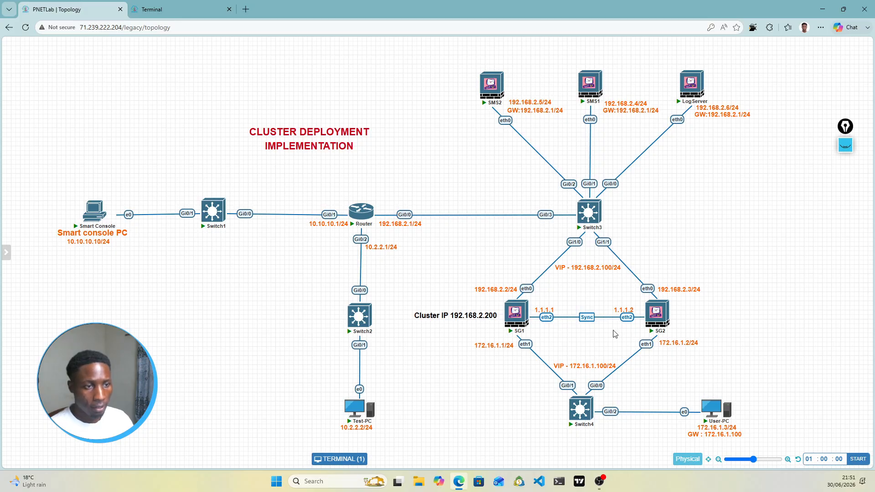
left_click(187, 6)
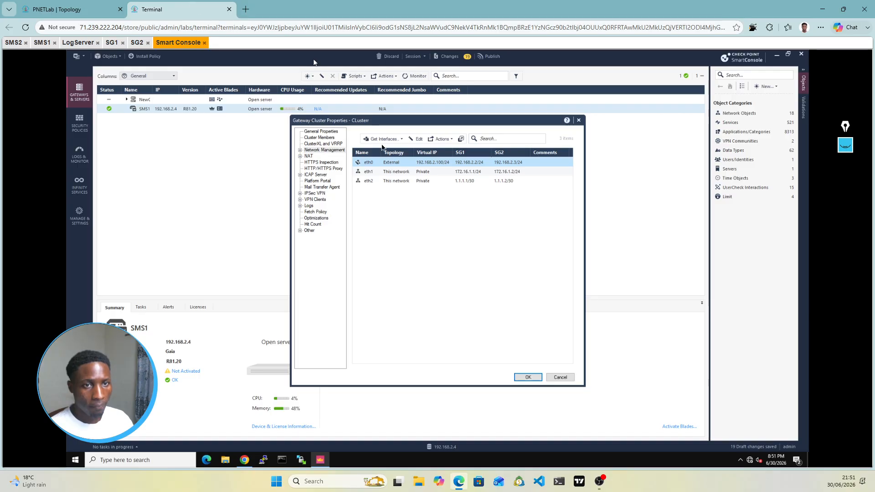
left_click(445, 177)
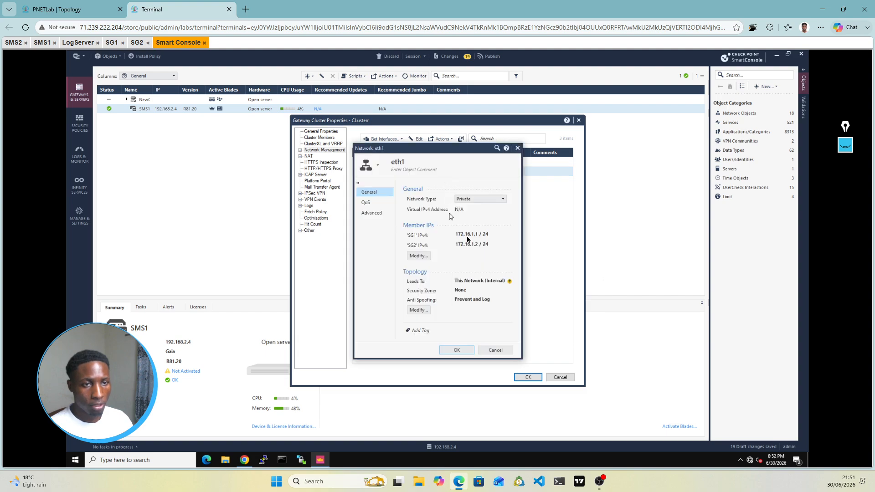
left_click(472, 201)
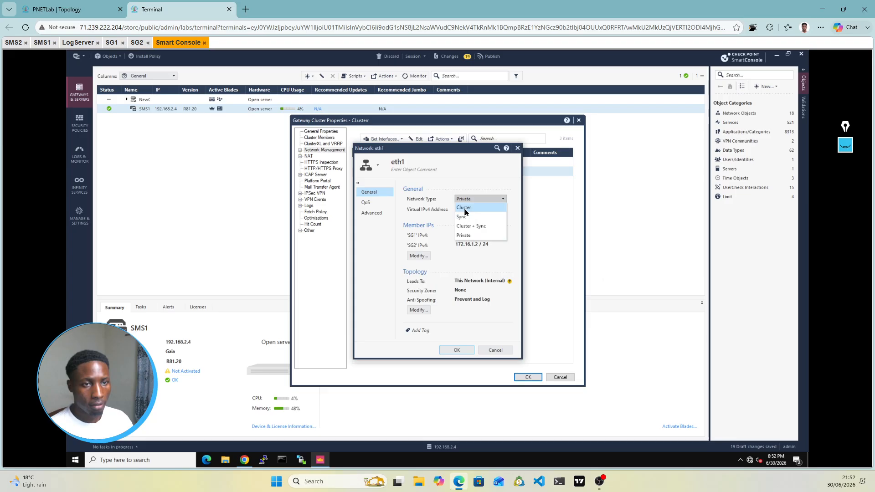
left_click(465, 208)
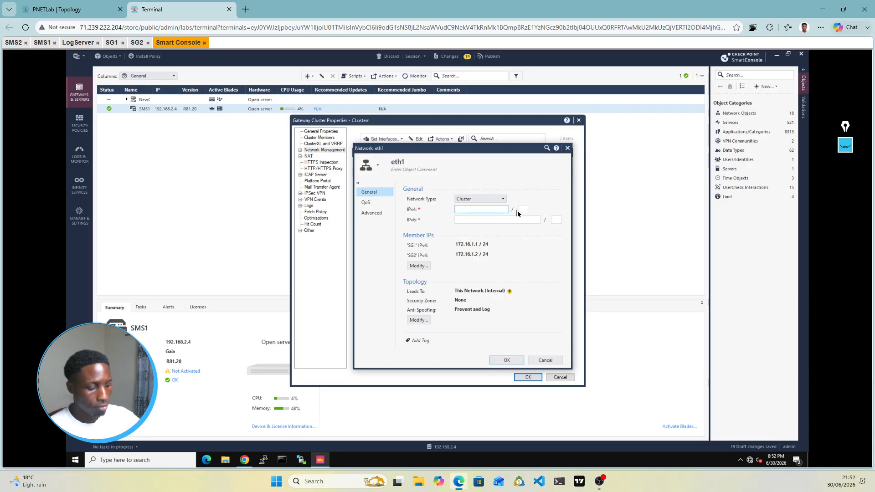
type("172.16")
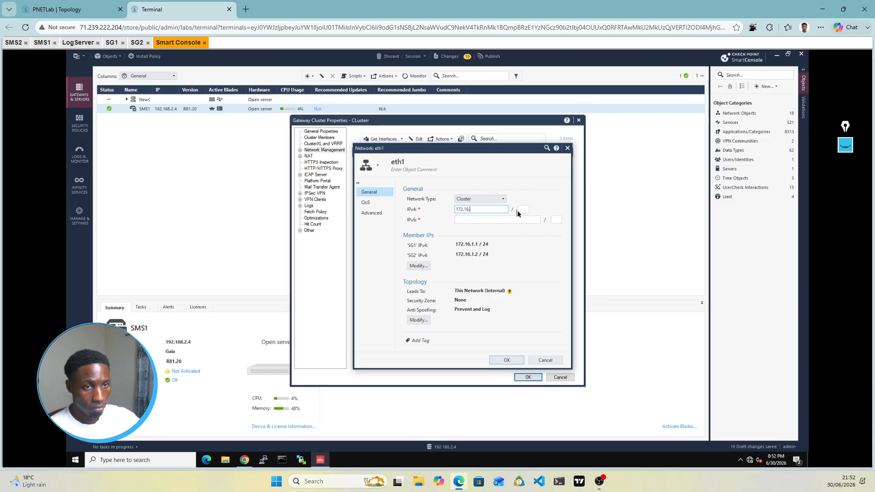
type(".")
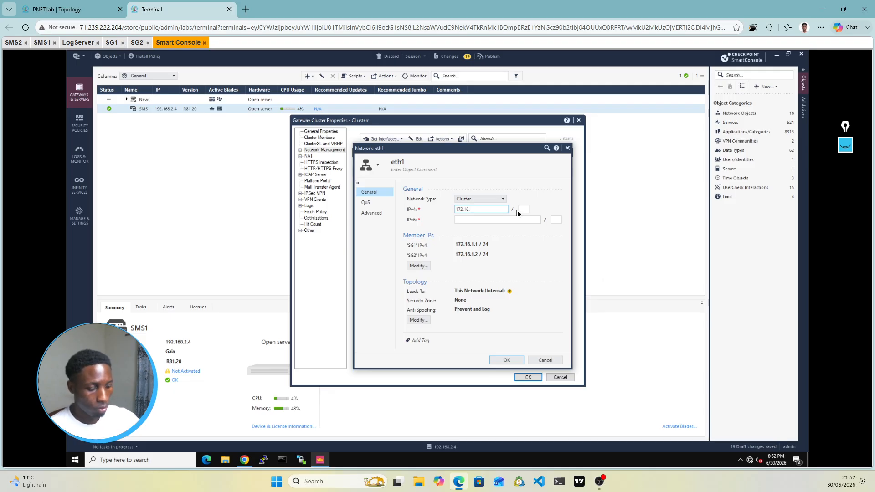
type("1.100")
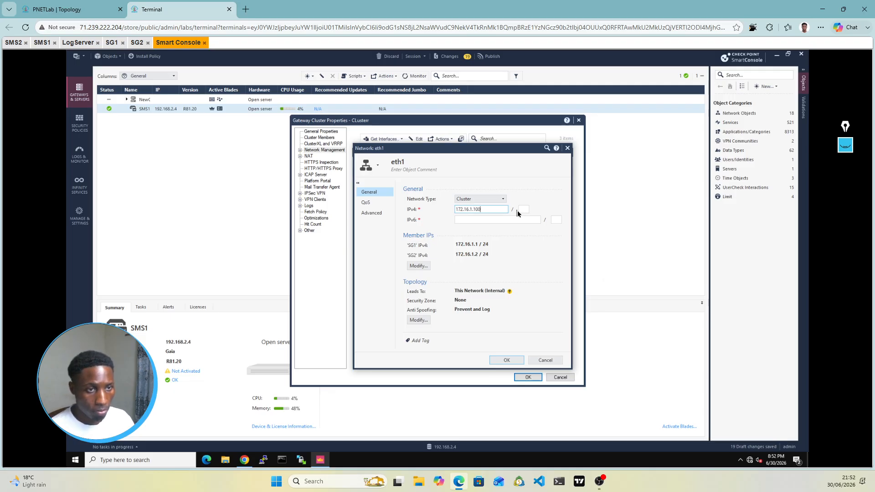
key("Tab")
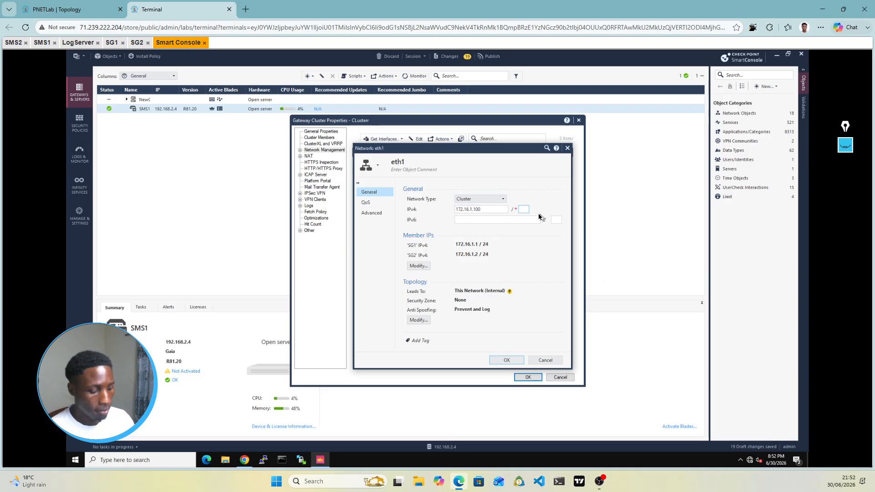
type("24")
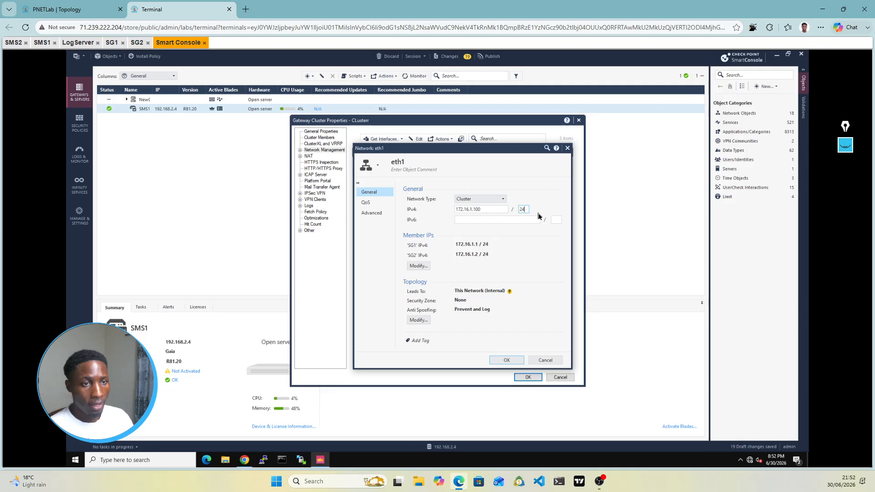
left_click(512, 361)
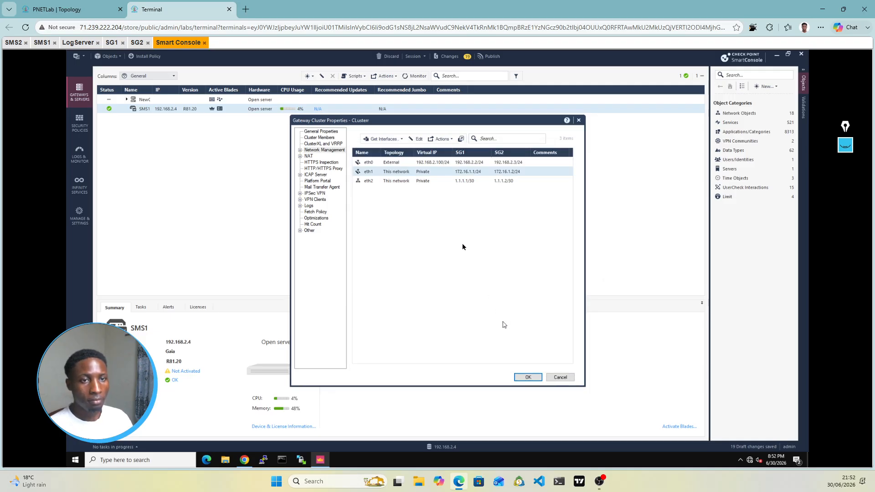
double_click(424, 181)
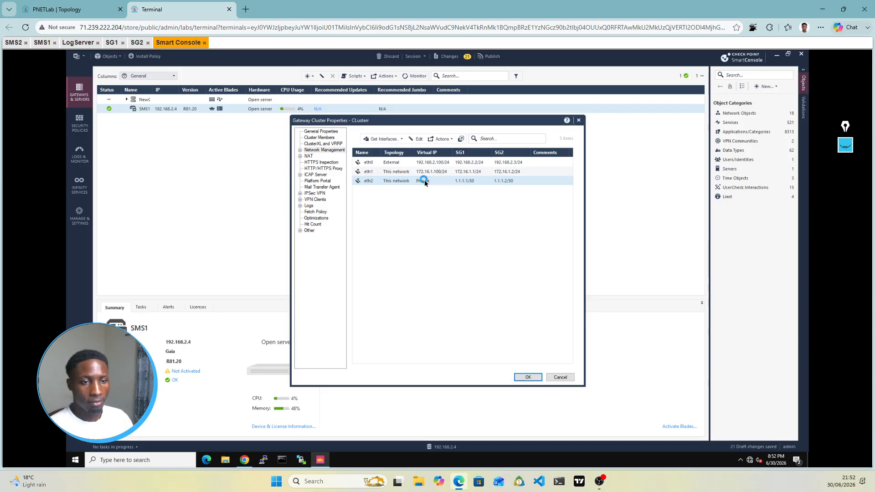
Step: Change eth2's network type from Private to Sync, with member addresses 1.1.1.1/30 and 1.1.1.2/30
left_click(73, 9)
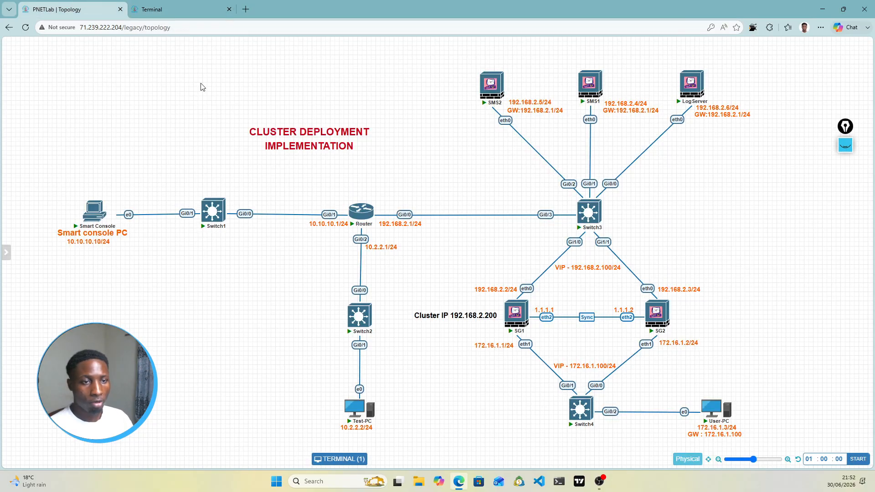
left_click(176, 9)
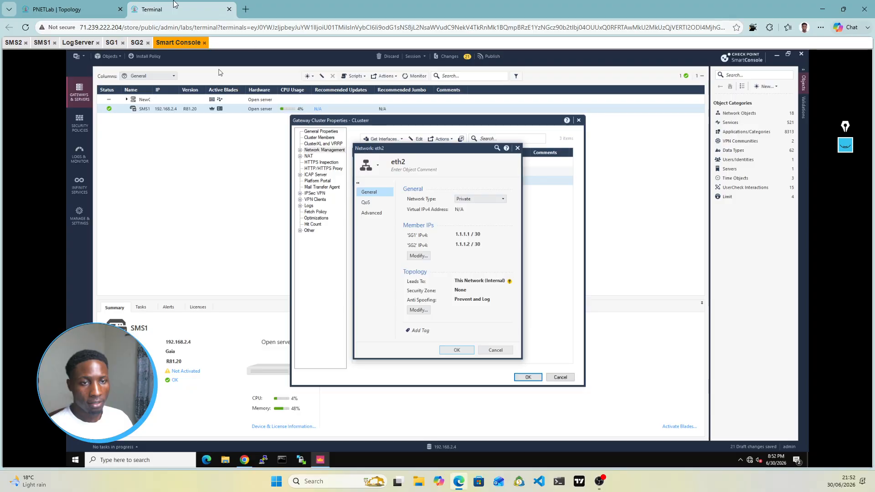
left_click(493, 201)
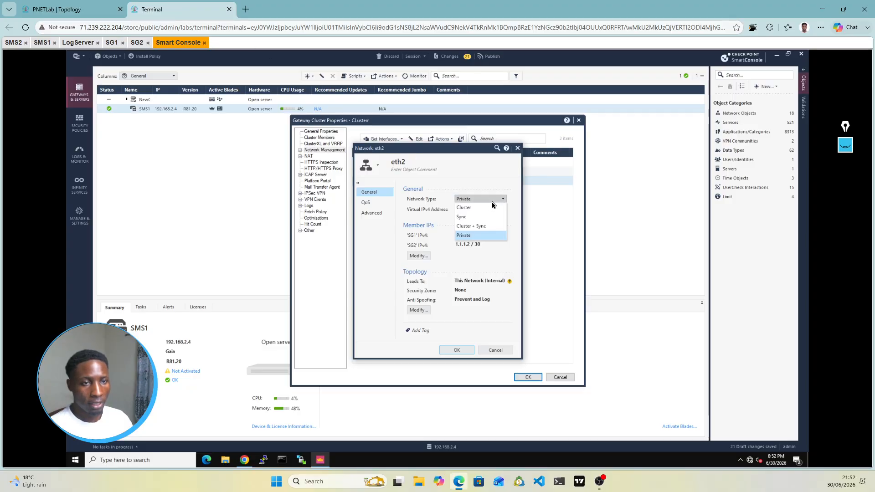
left_click(468, 221)
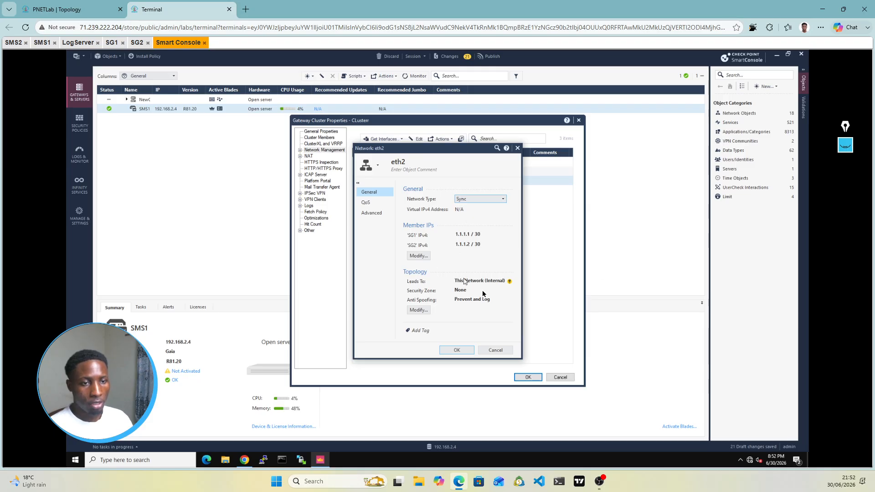
left_click(456, 352)
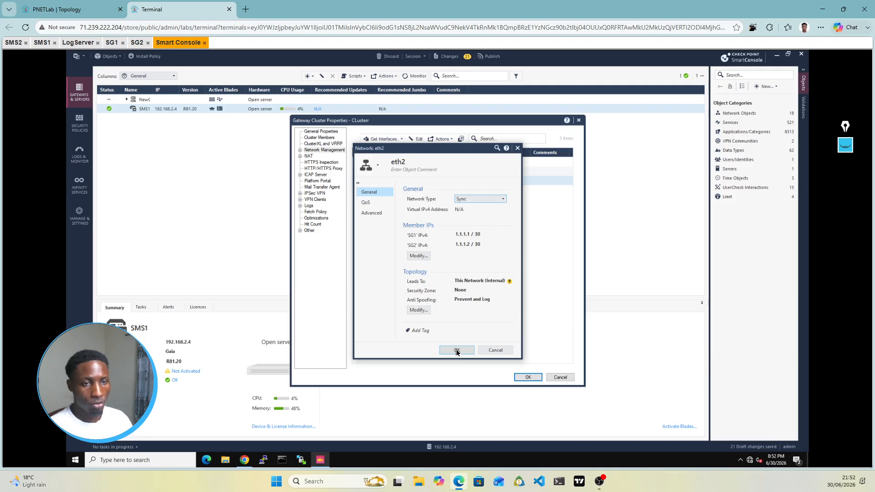
left_click(457, 351)
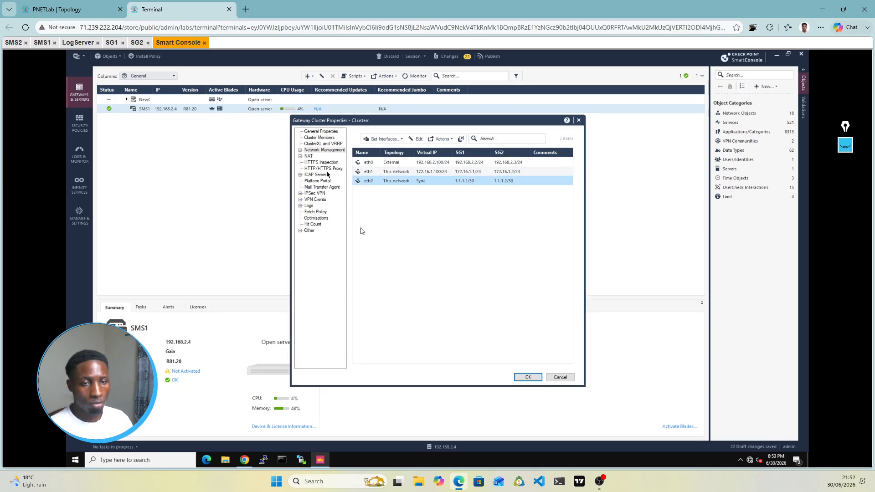
Step: Review the Logs page, close Gateway Cluster Properties with OK, and publish all 27 draft changes
left_click(309, 206)
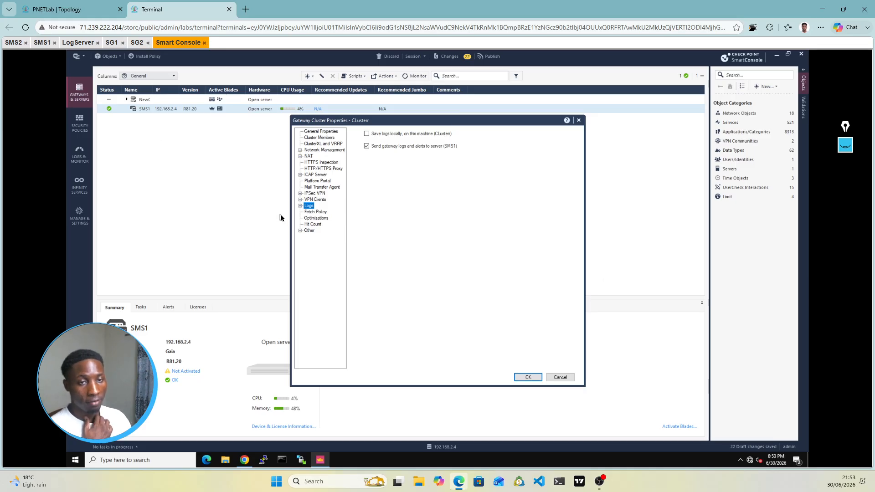
left_click(531, 377)
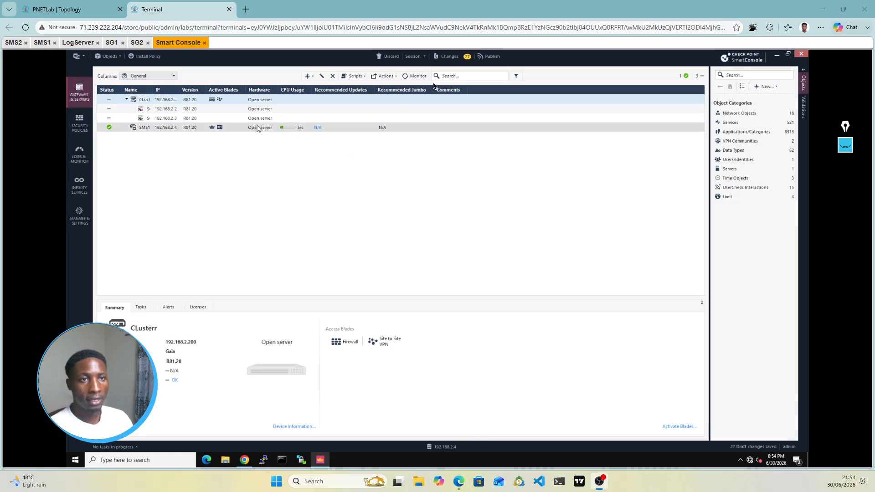
left_click(492, 56)
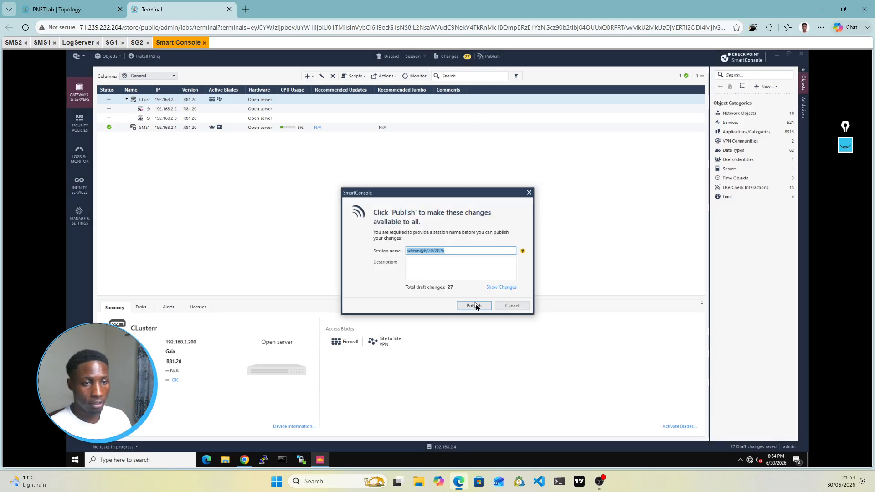
left_click(474, 305)
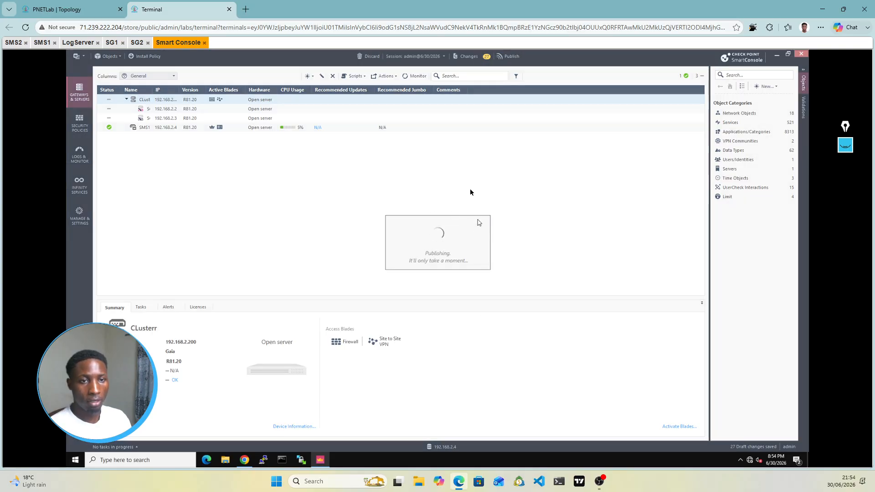
left_click(59, 9)
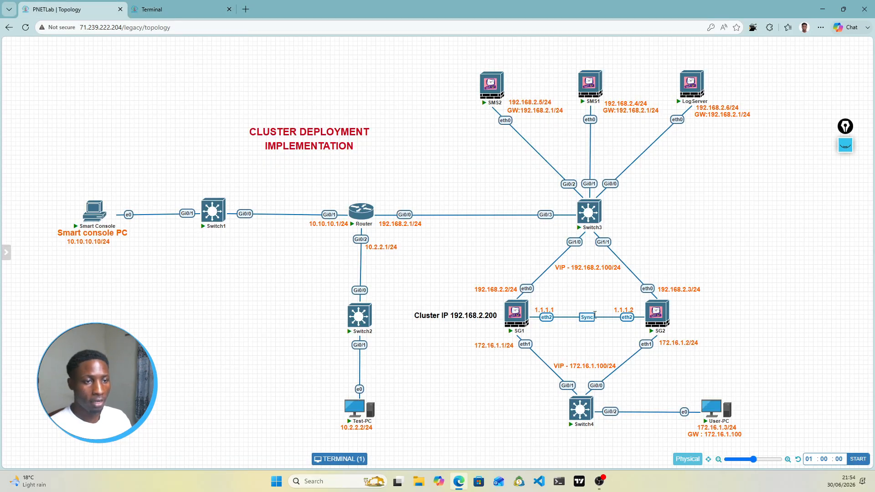
Step: Inspect the SMS1 and SMS2 node addresses in the PNETLab topology, then go back to SmartConsole
mouse_move(510, 321)
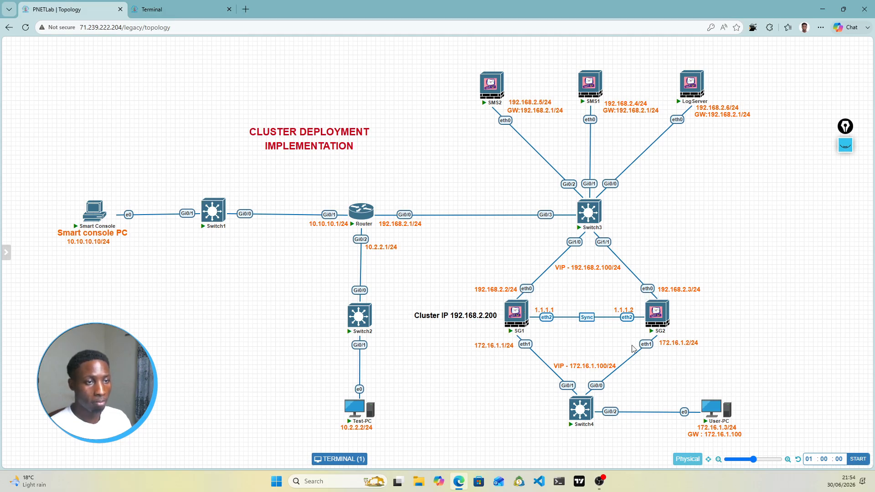
mouse_move(697, 93)
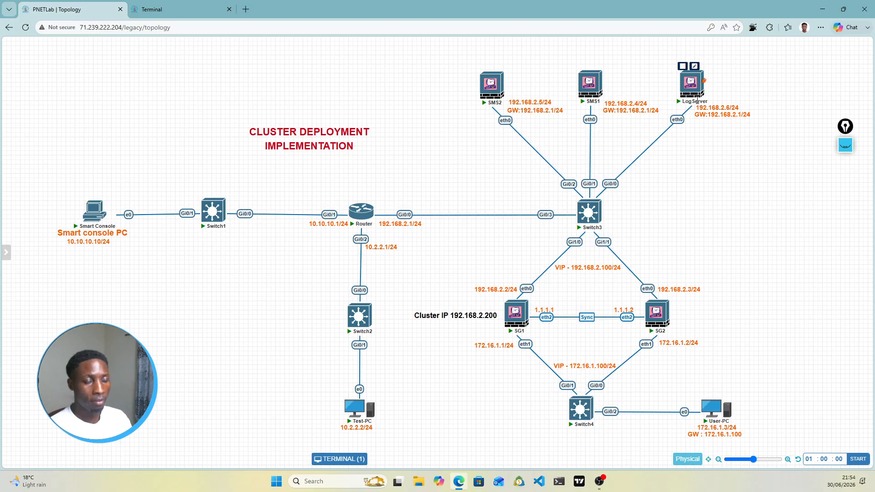
mouse_move(496, 93)
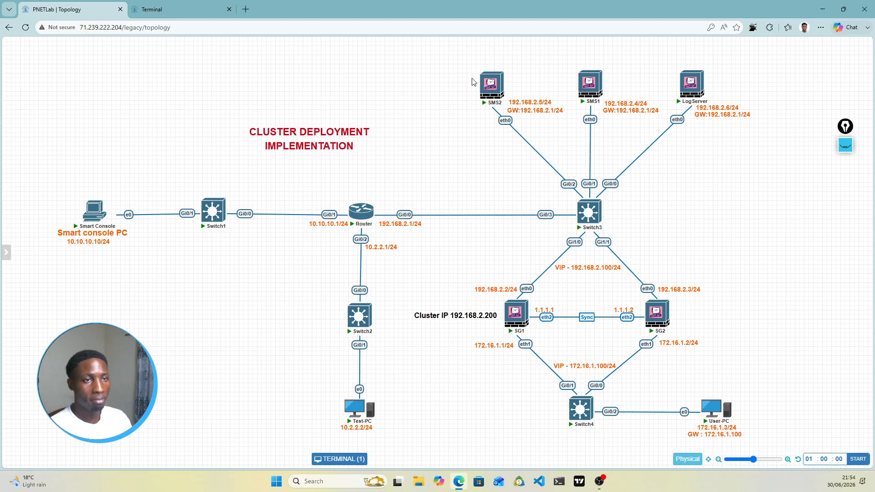
mouse_move(587, 96)
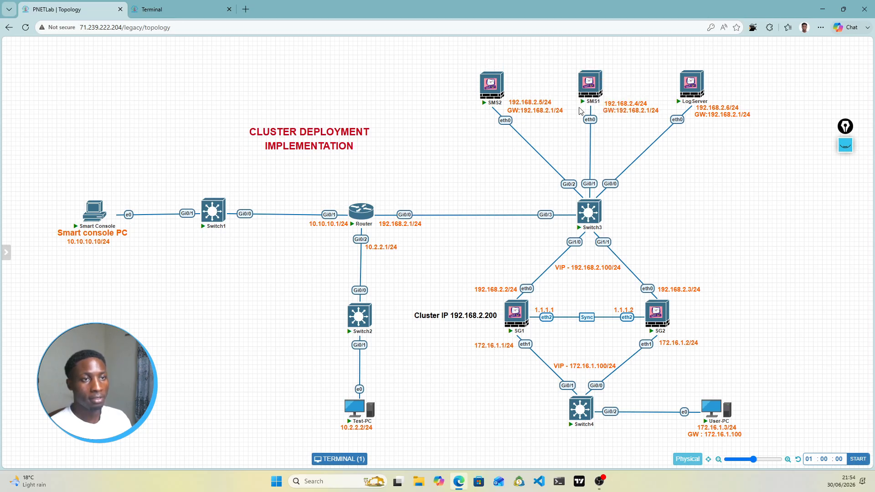
left_click(196, 10)
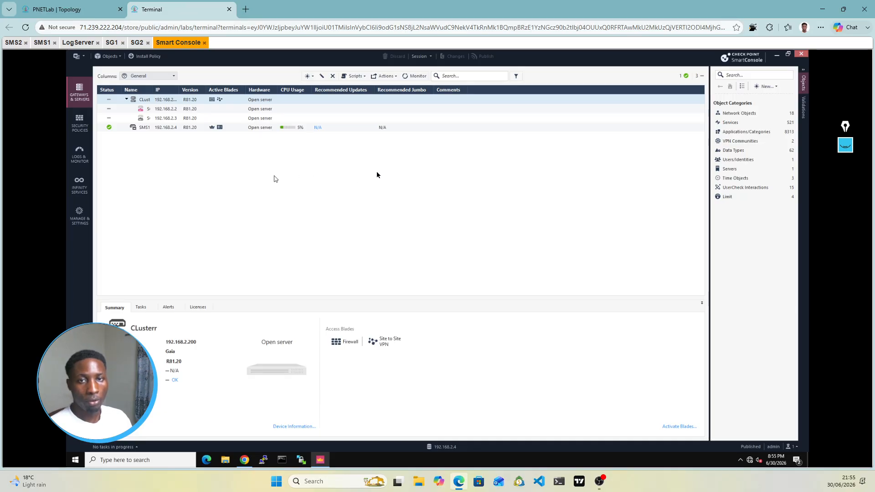
Step: Create a new Check Point Host named Log_server with IPv4 address 192.168.2.6
left_click(313, 78)
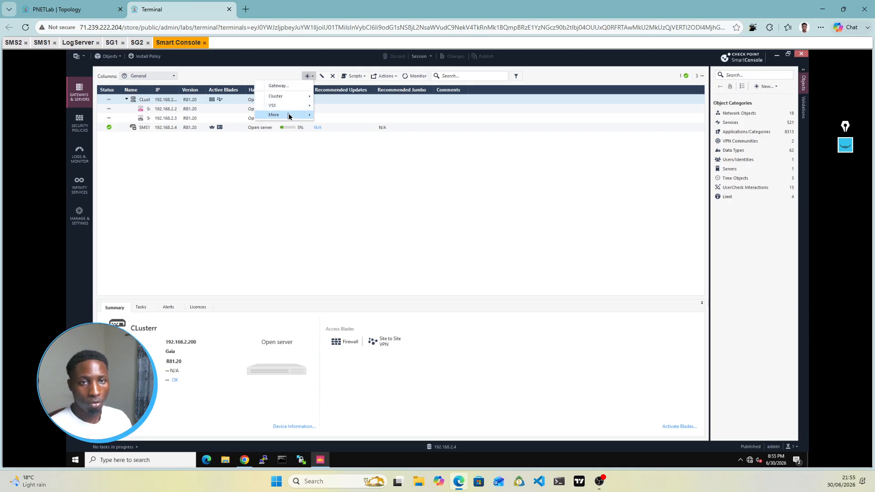
mouse_move(289, 117)
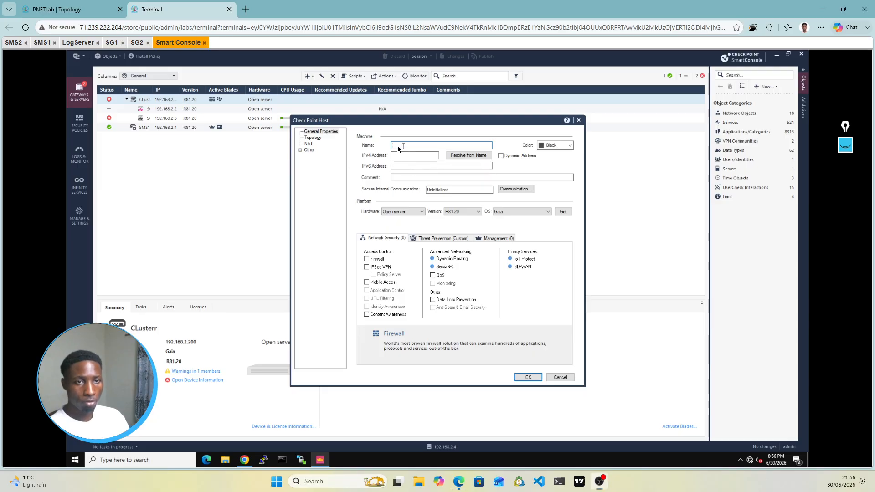
type("Log_server")
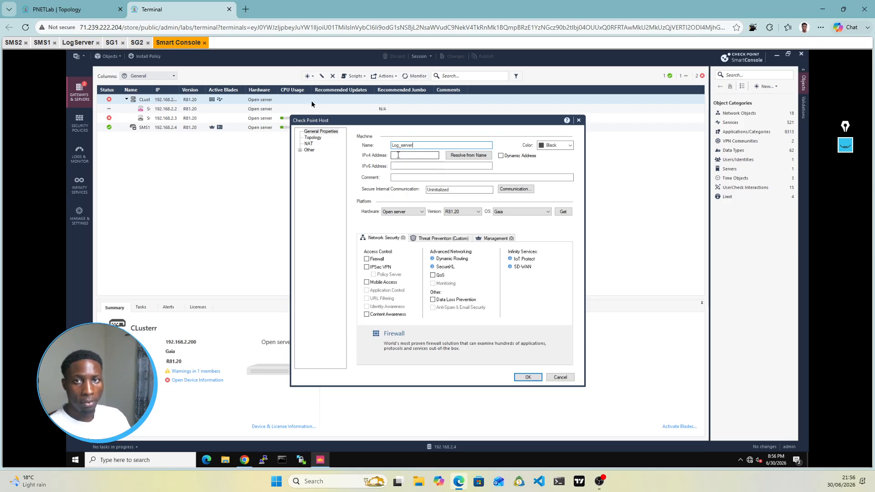
left_click(66, 9)
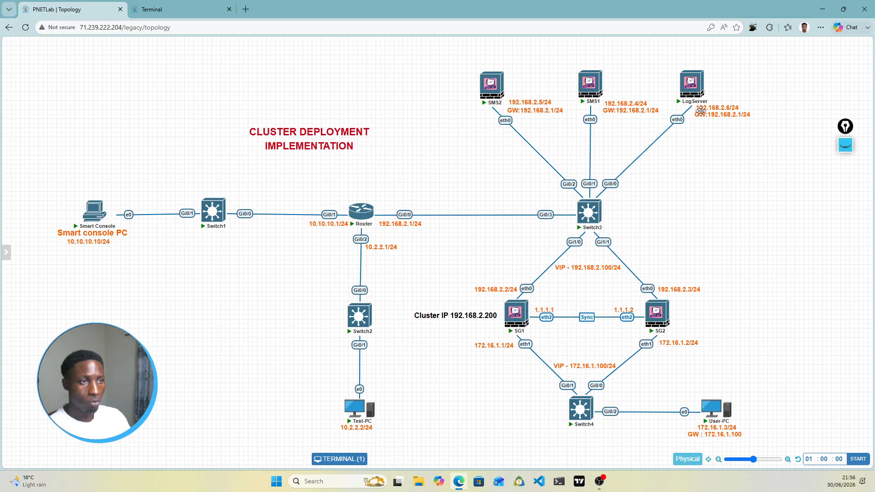
left_click(169, 4)
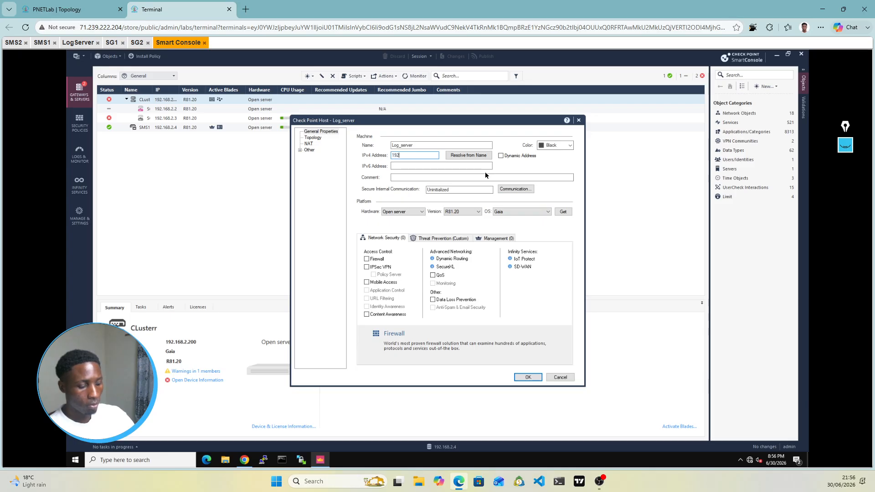
type(".168.2.6")
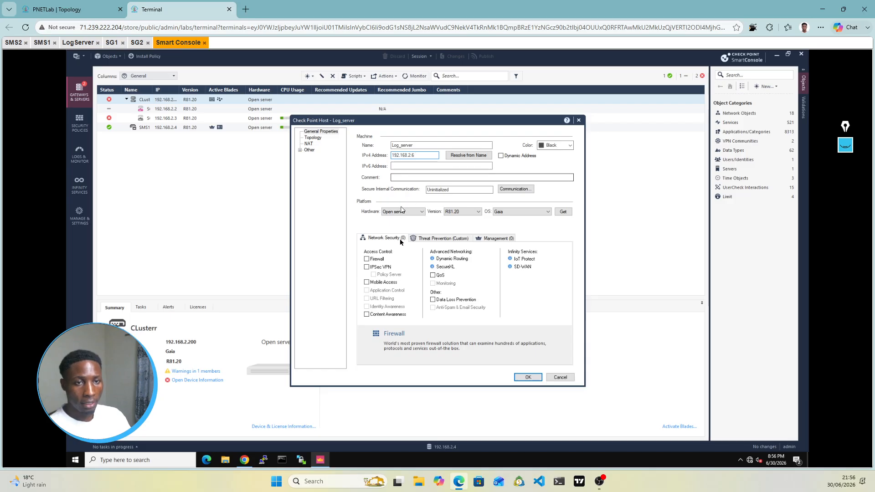
Step: On the Management tab, enable Logging & Status and dismiss the SmartEvent Server warning
left_click(495, 241)
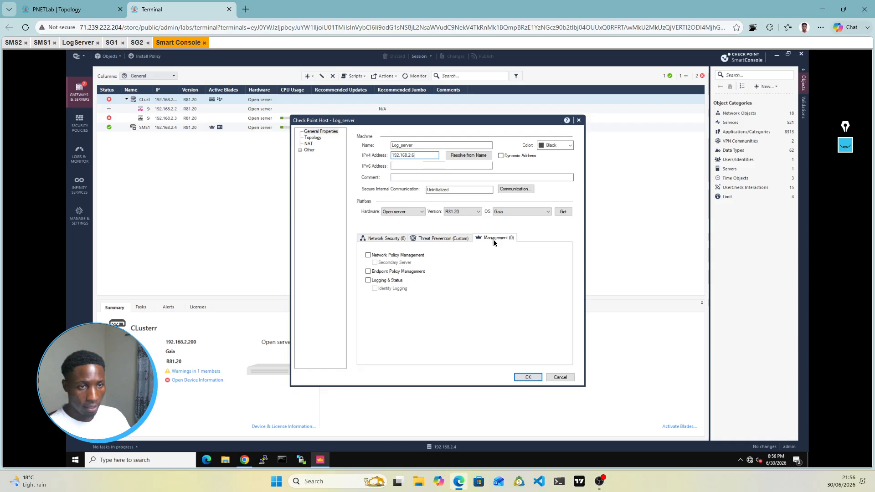
left_click(368, 281)
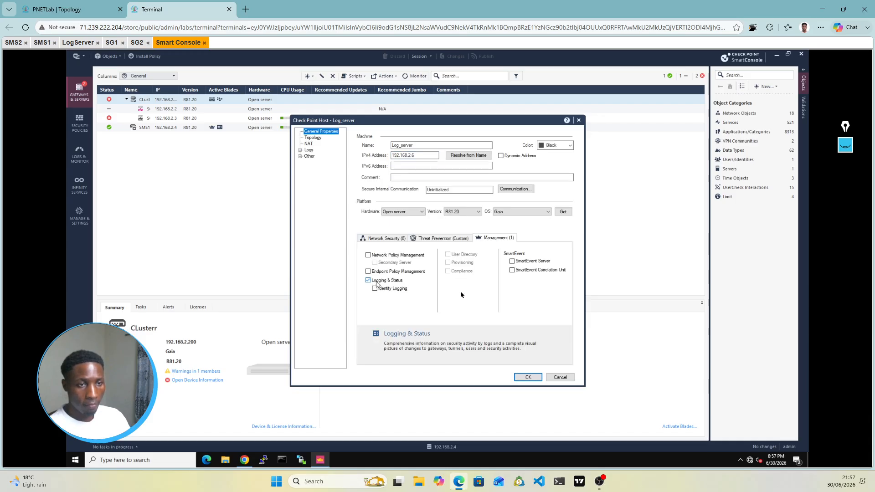
left_click(514, 262)
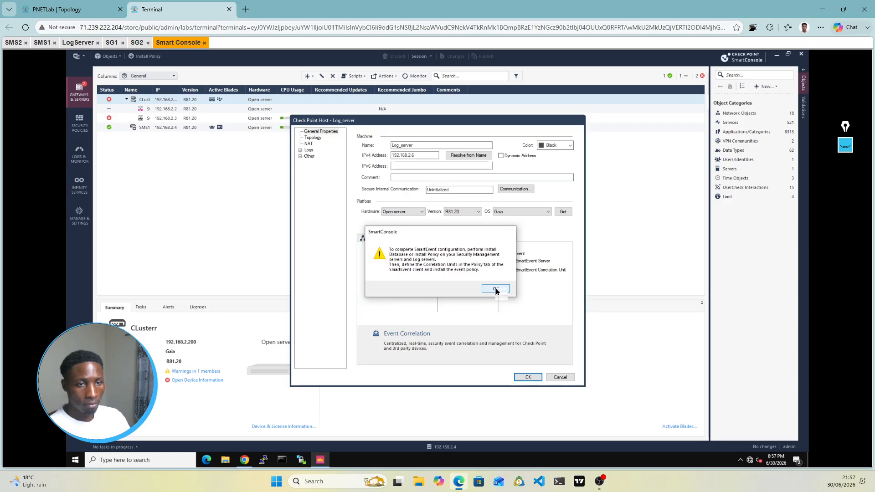
left_click(496, 290)
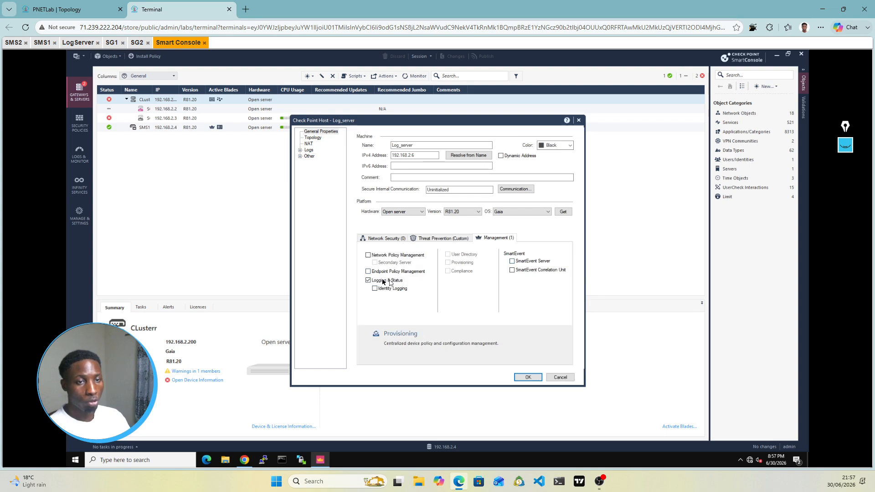
Step: Enter and confirm Log_server's one-time SIC password, initialize, and close once trust is established
left_click(515, 190)
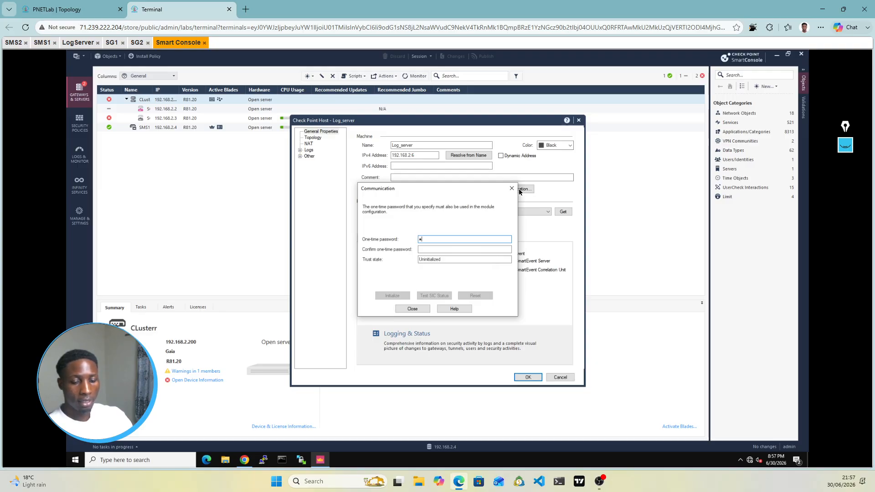
type("••••••••")
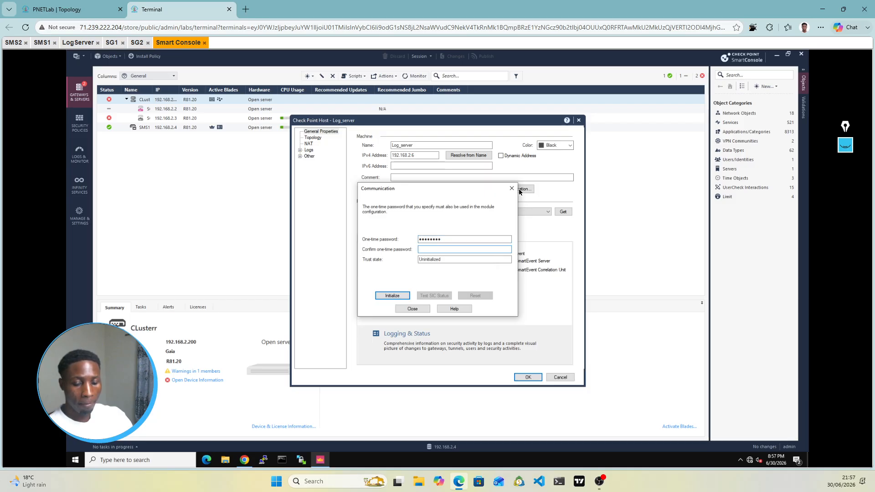
type("•••••••••")
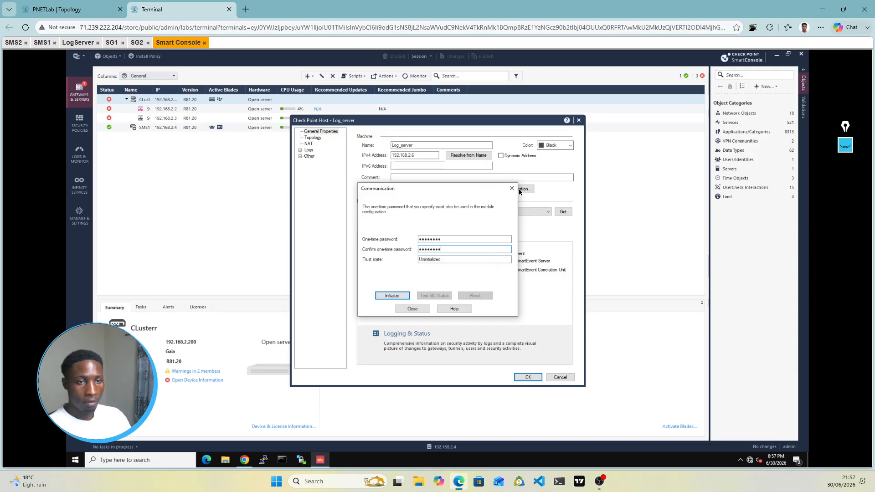
left_click(387, 298)
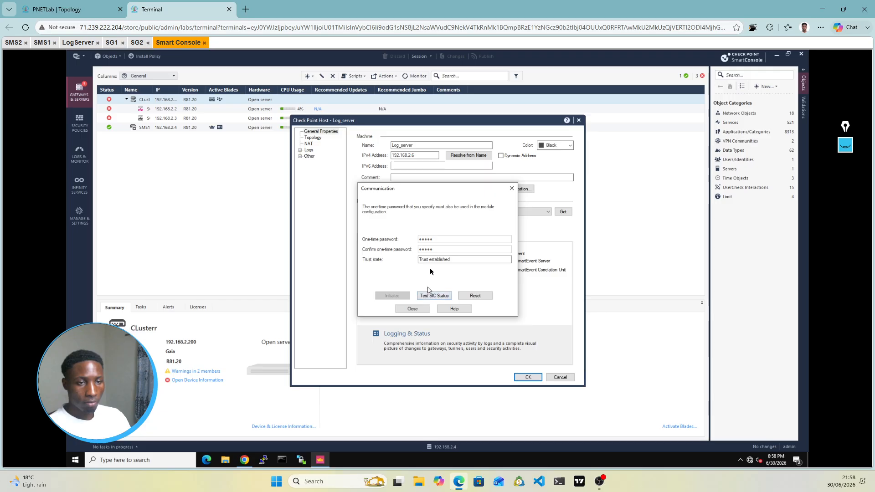
left_click(413, 310)
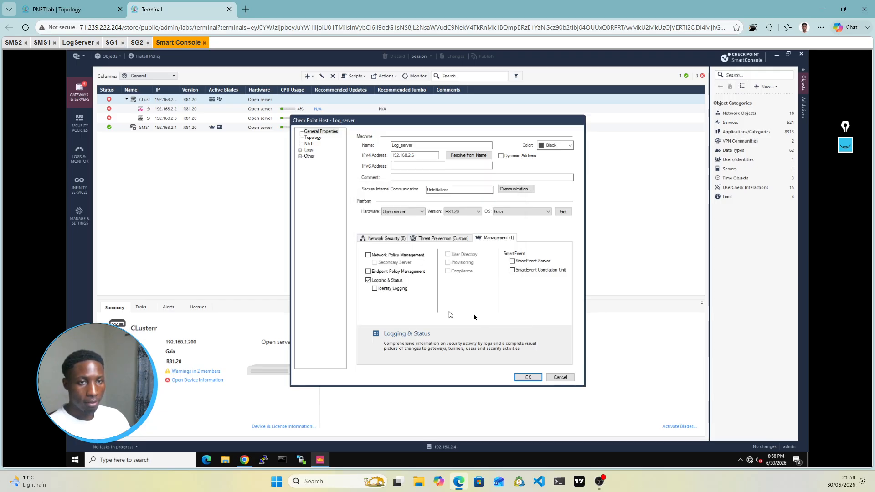
Step: Save the Log_server host and widen the Name and IP columns to show 192.168.2.6 in full
left_click(528, 378)
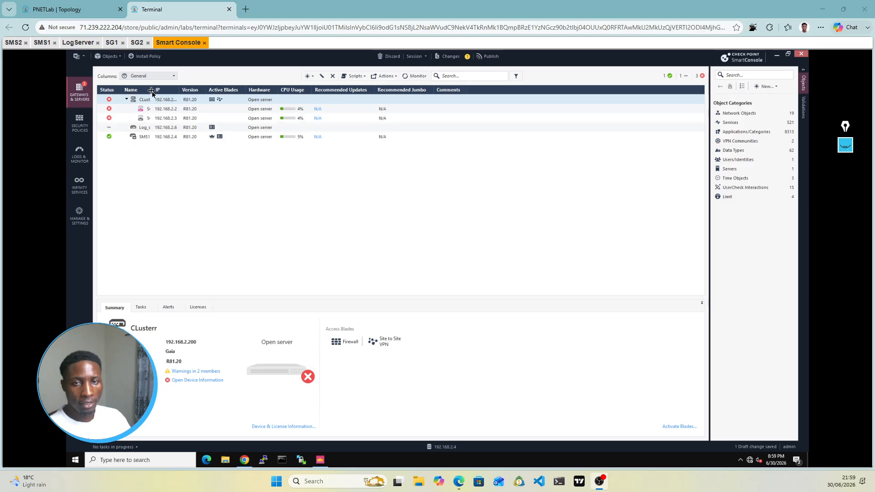
left_click_drag(178, 93, 210, 91)
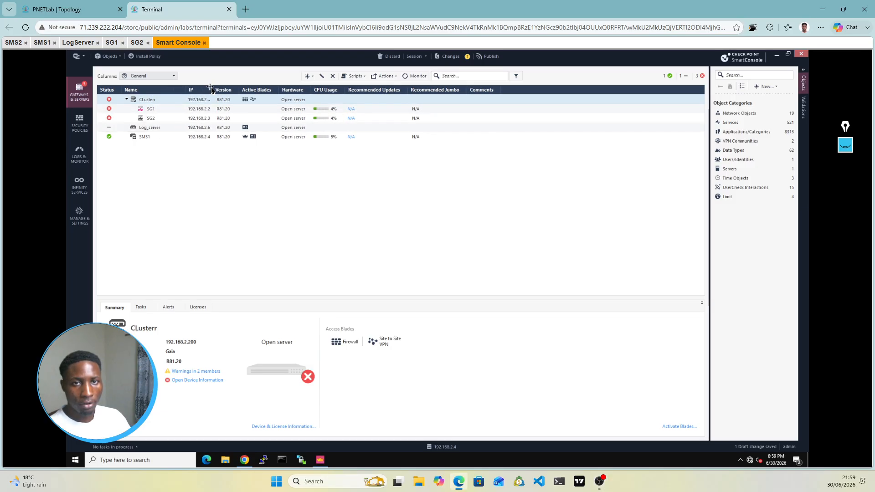
left_click_drag(211, 89, 225, 89)
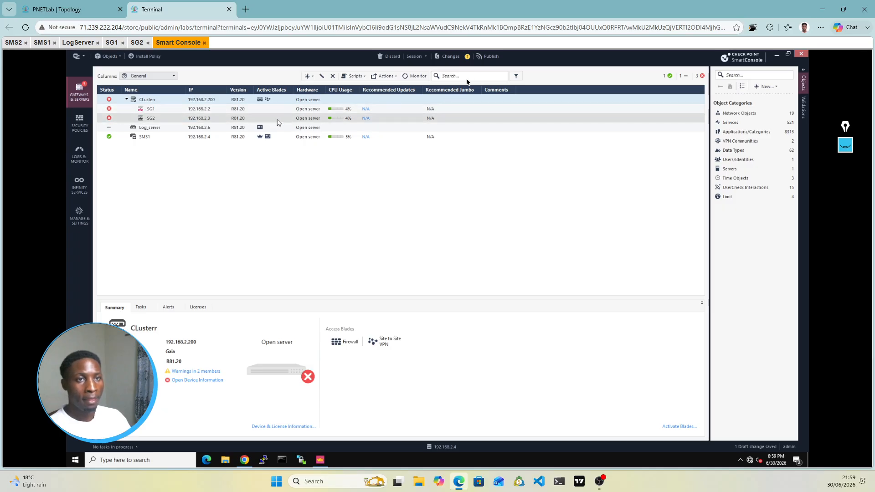
Step: Publish the pending Log_server change and switch to the Security Policies view
left_click(489, 58)
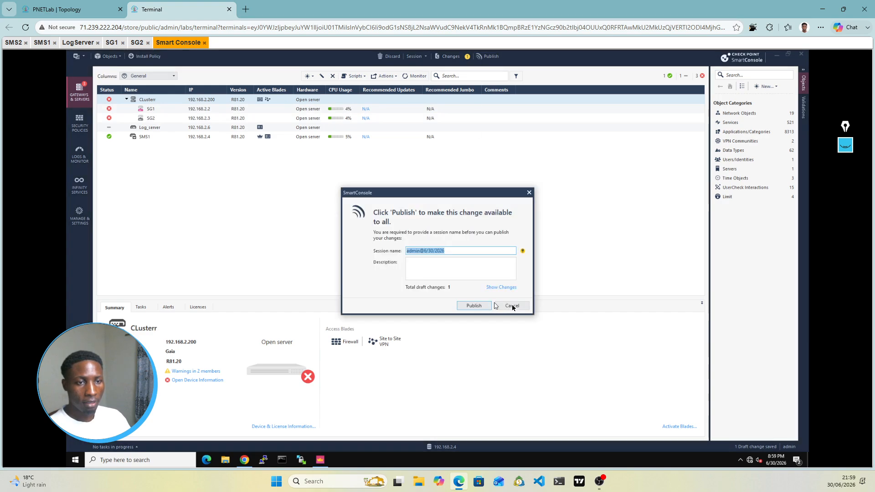
left_click(474, 306)
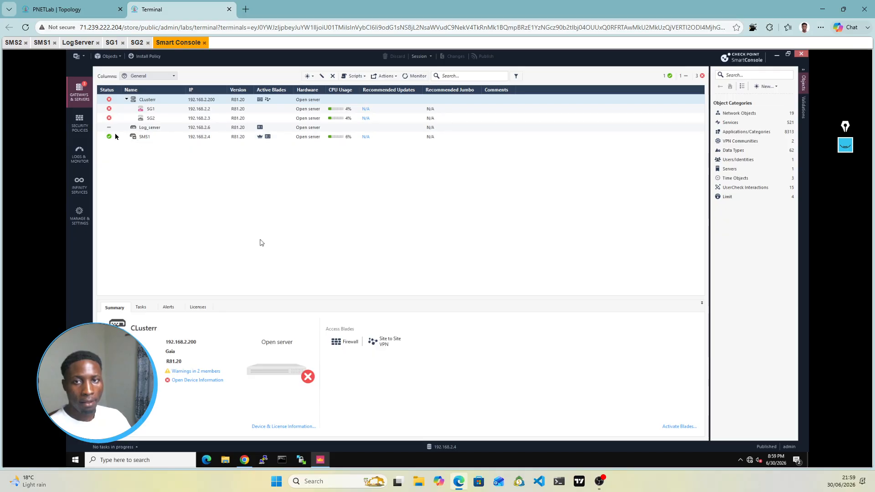
left_click(85, 129)
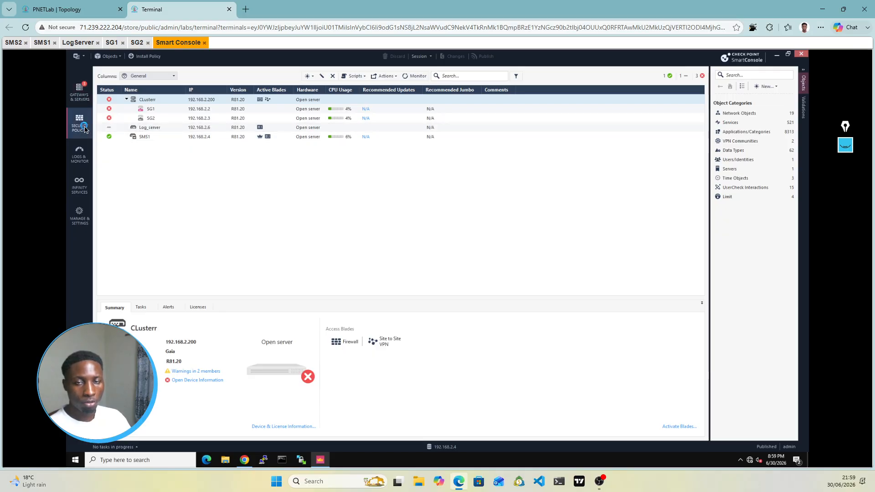
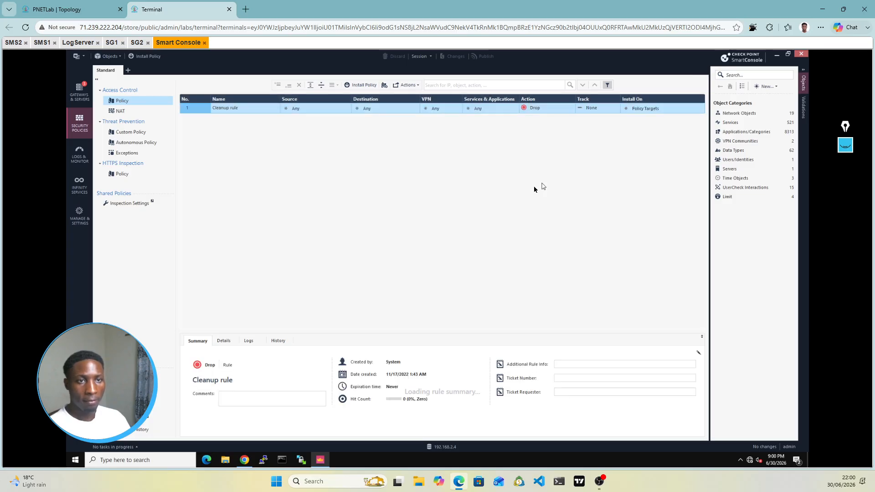
Step: Set the Cleanup rule to Accept with Log tracking, then Publish & Install the policy
left_click(553, 113)
left_click(552, 112)
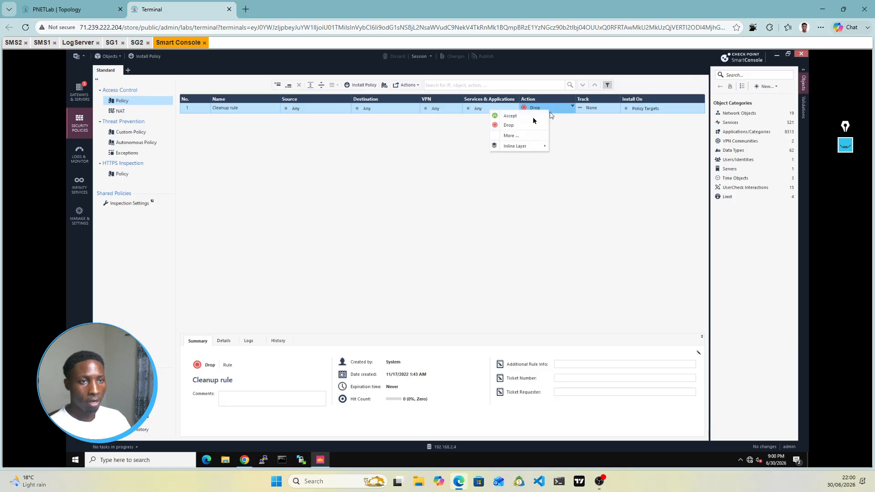
left_click(589, 110)
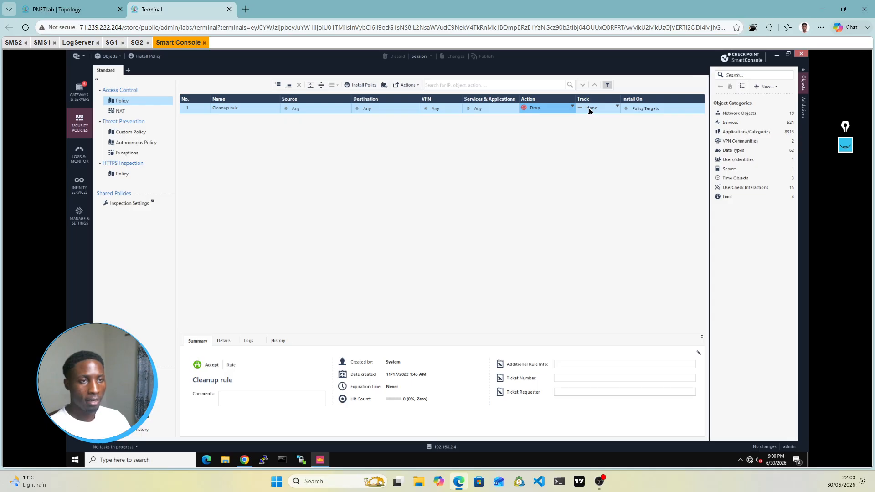
left_click(589, 110)
left_click(589, 111)
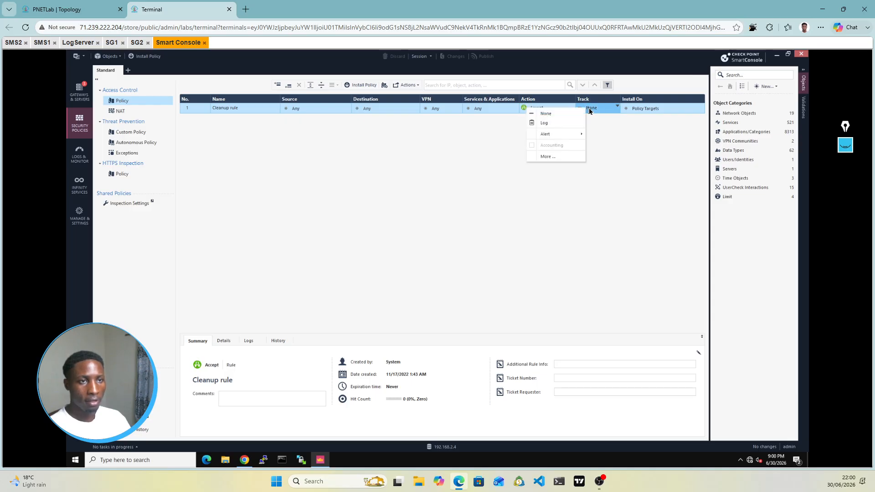
left_click(545, 123)
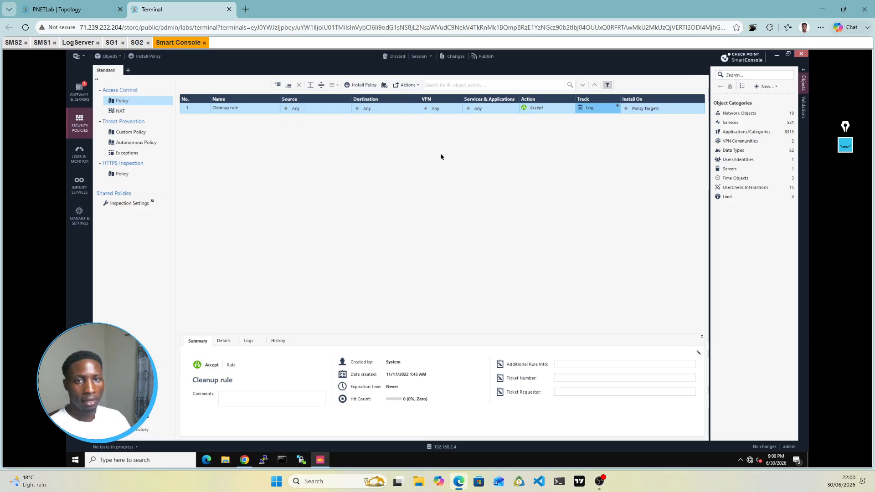
left_click(356, 89)
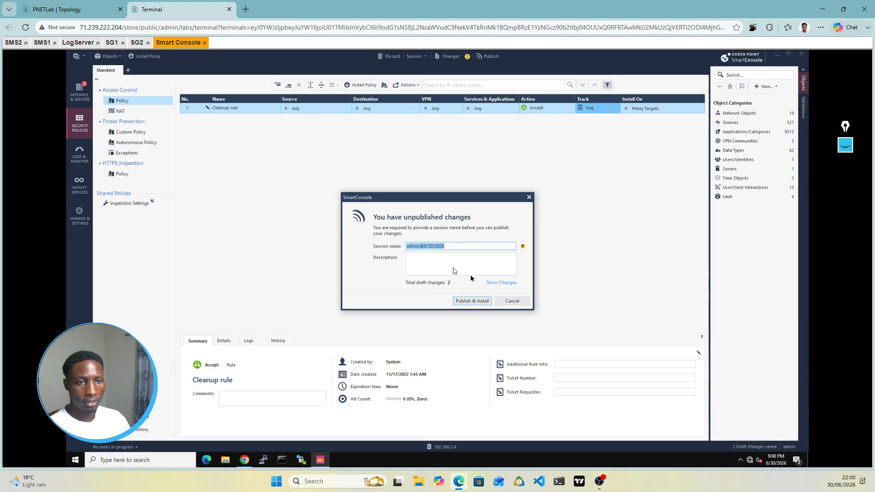
left_click(472, 301)
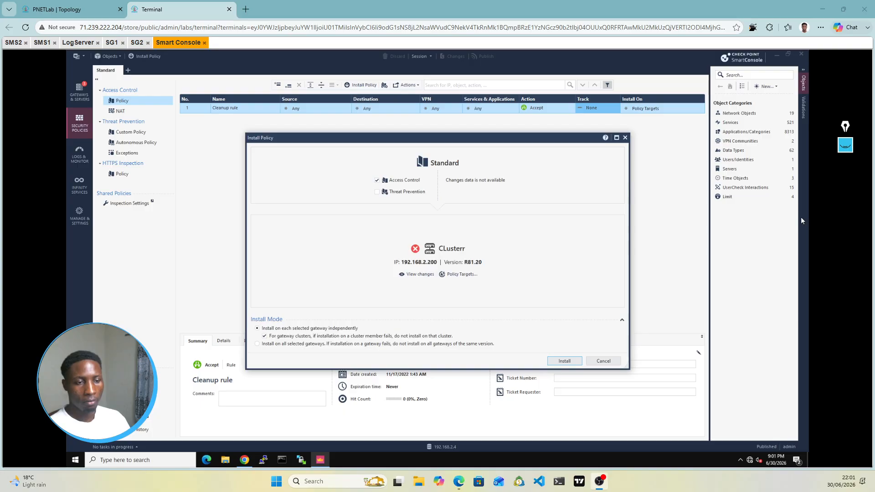
Step: Install the Standard policy on CLusterr and confirm success for SG1 and SG2 in the task details
left_click(565, 362)
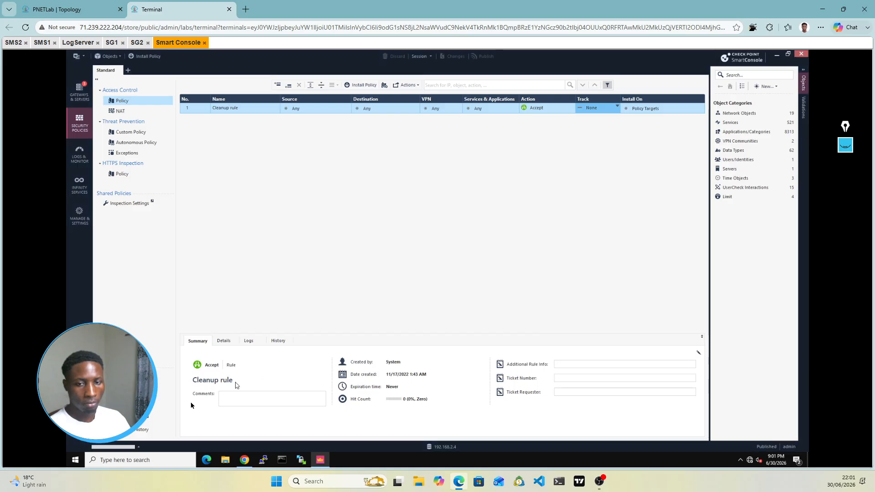
left_click(145, 447)
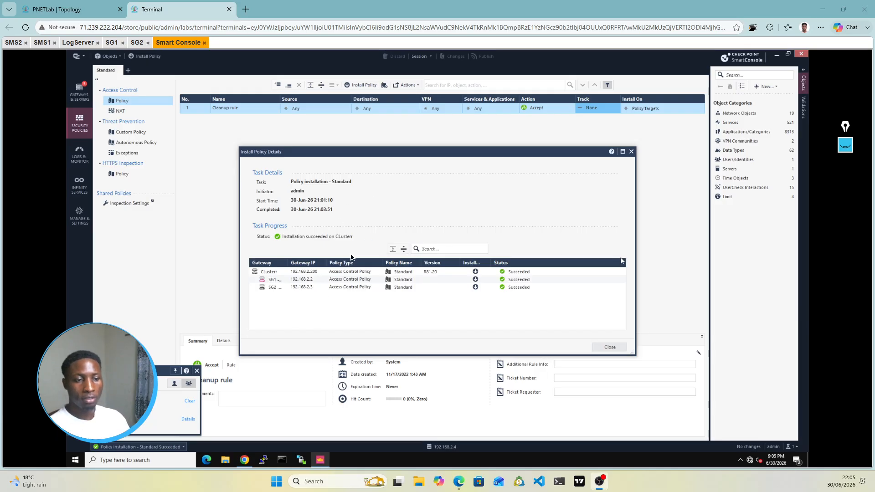
left_click(632, 151)
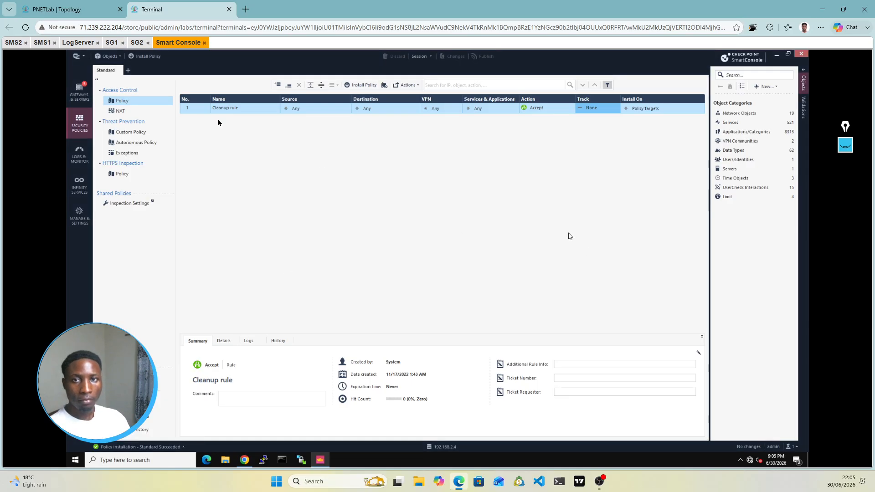
left_click(82, 93)
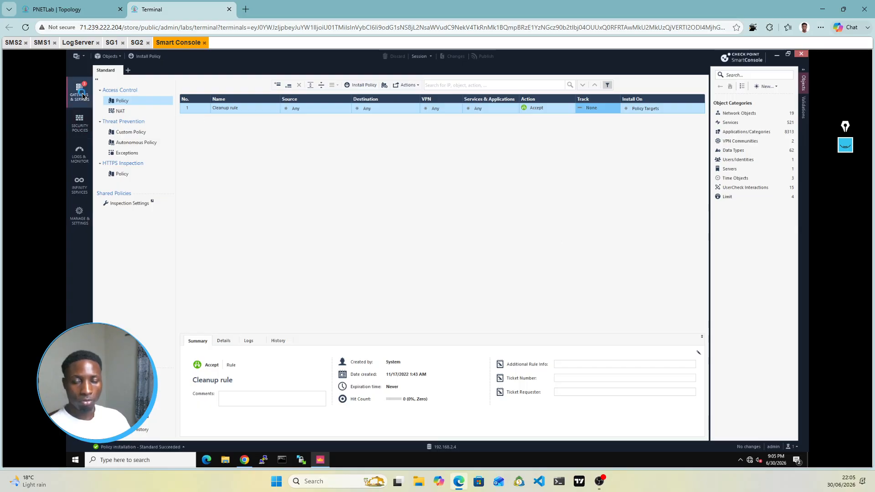
Step: Look up the SMS2 node's address on the PNETLab topology, then return to SmartConsole
left_click(86, 10)
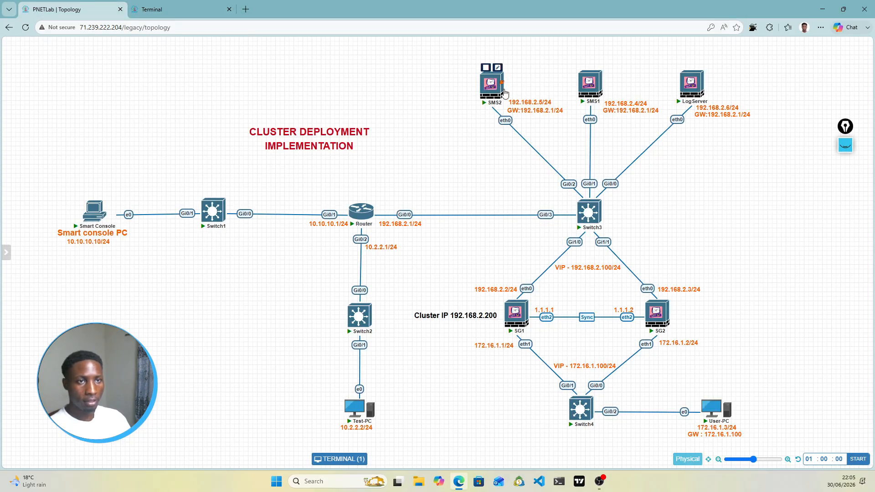
mouse_move(506, 96)
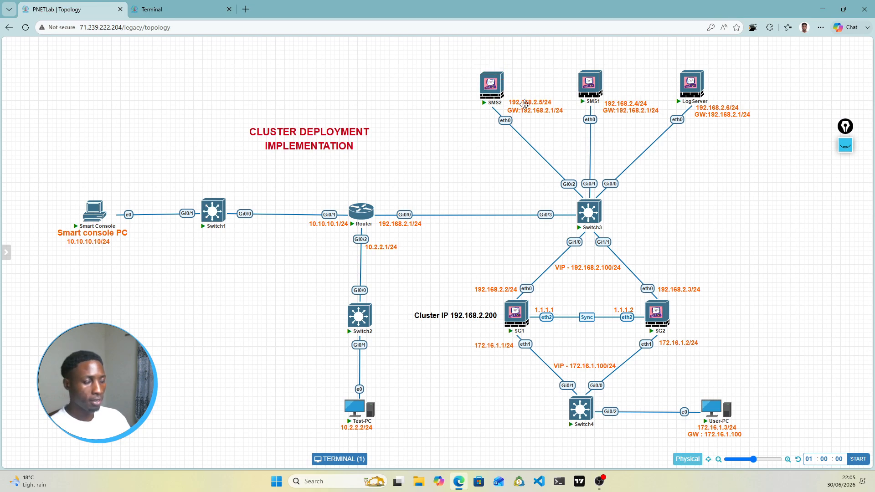
left_click(189, 10)
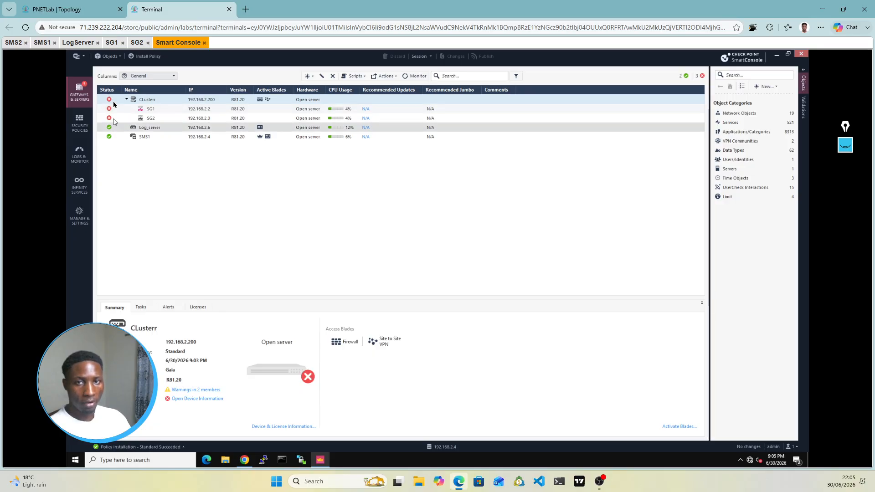
Step: Create a new Check Point Host object named SMS2
left_click(314, 78)
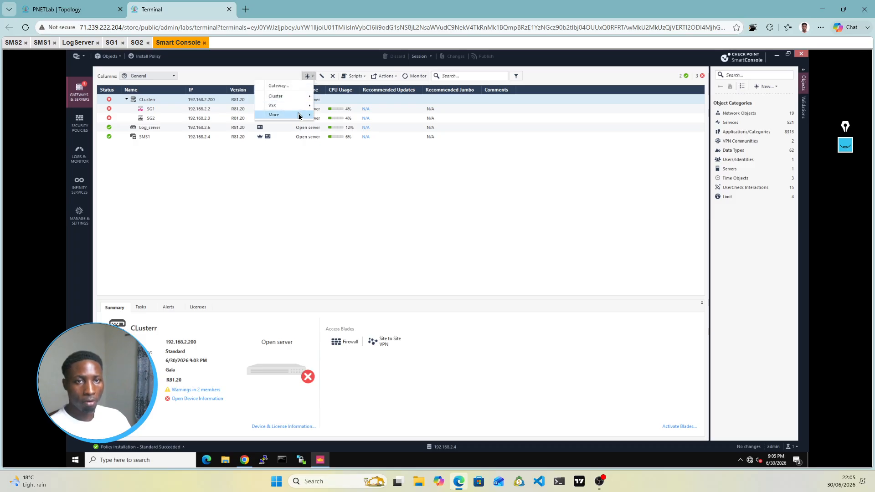
mouse_move(300, 117)
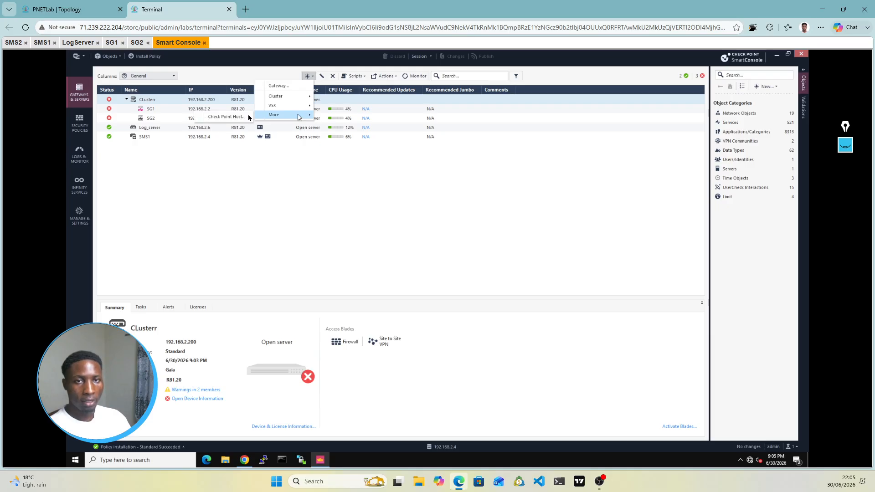
left_click(223, 117)
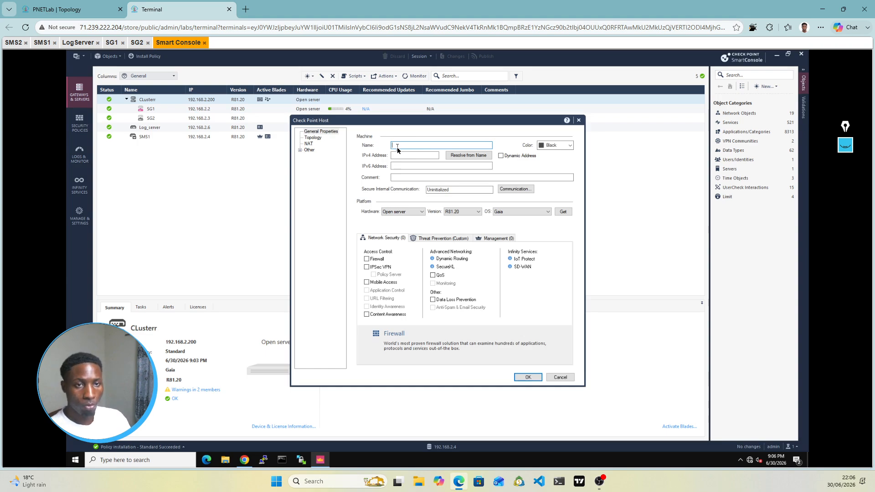
type("SMS2")
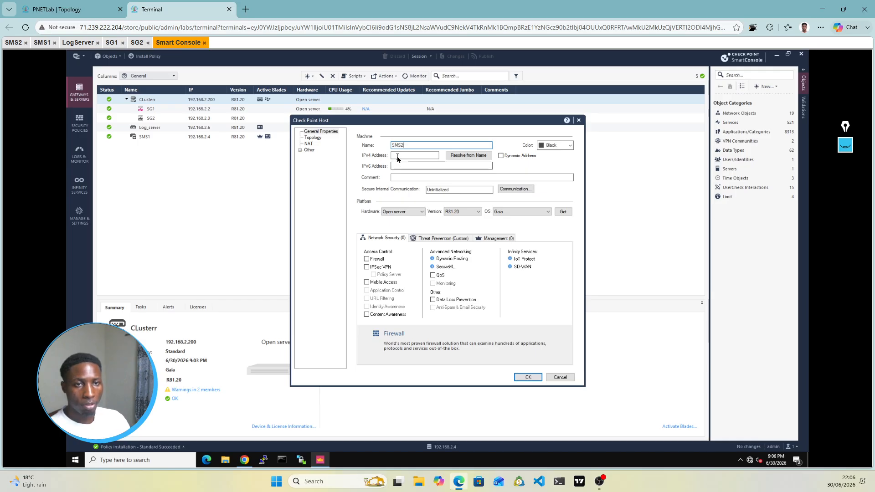
Step: Give SMS2 the IPv4 address 192.168.2.5 and show its Management tab
left_click(58, 4)
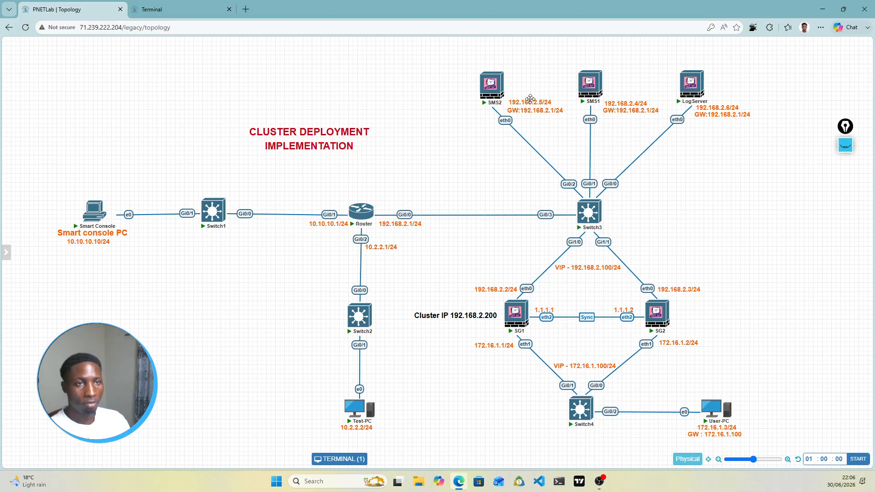
left_click(182, 10)
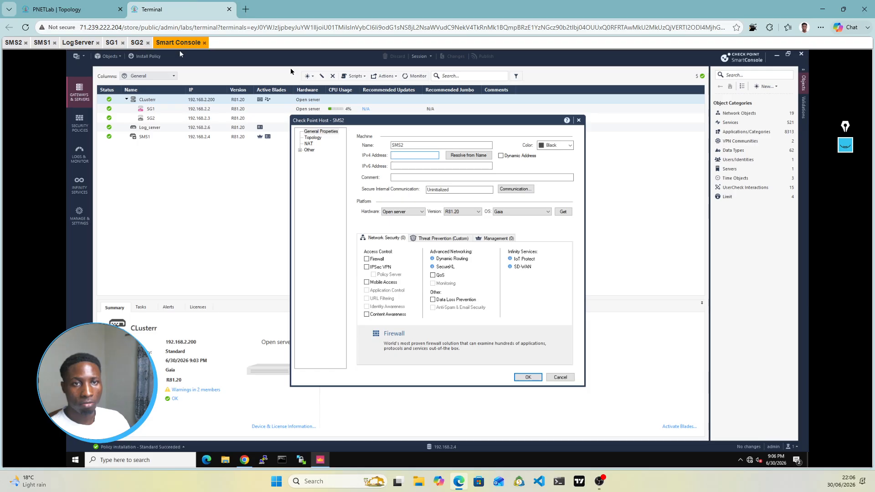
left_click(401, 155)
type("192.168.2")
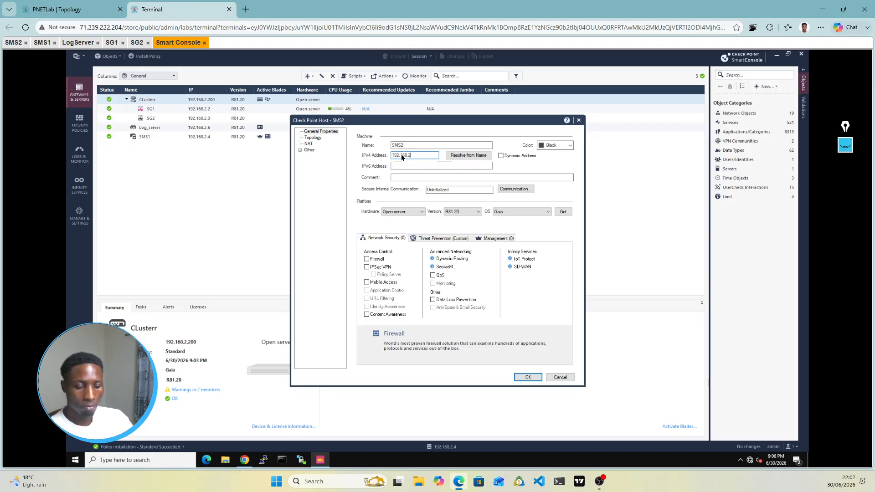
type(".5")
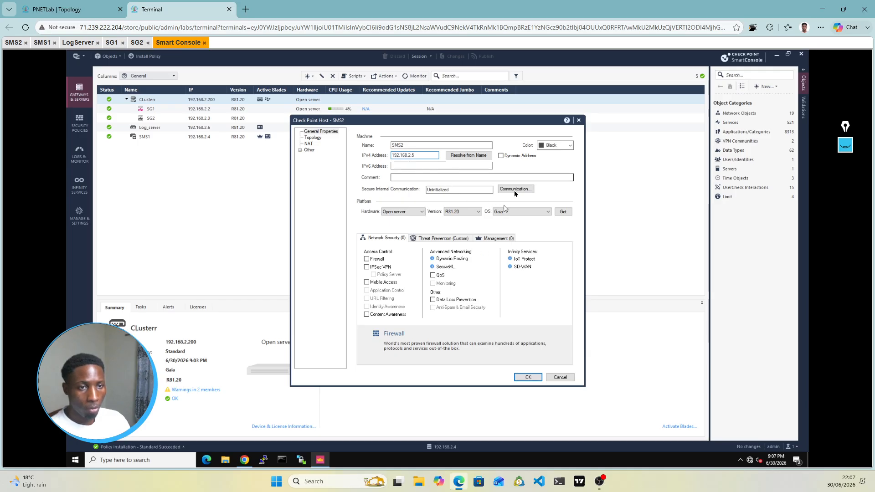
left_click(496, 239)
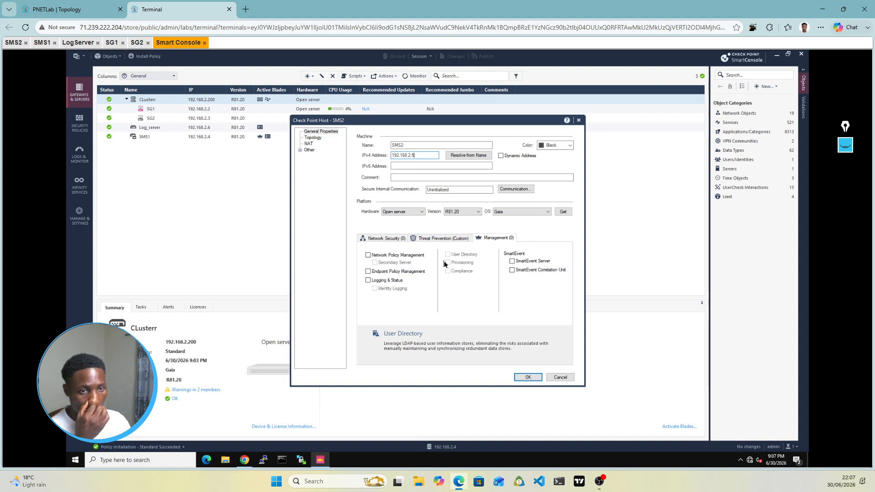
Step: Enable Network Policy Management and Logging & Status on SMS2, then open its SIC Communication settings
left_click(369, 255)
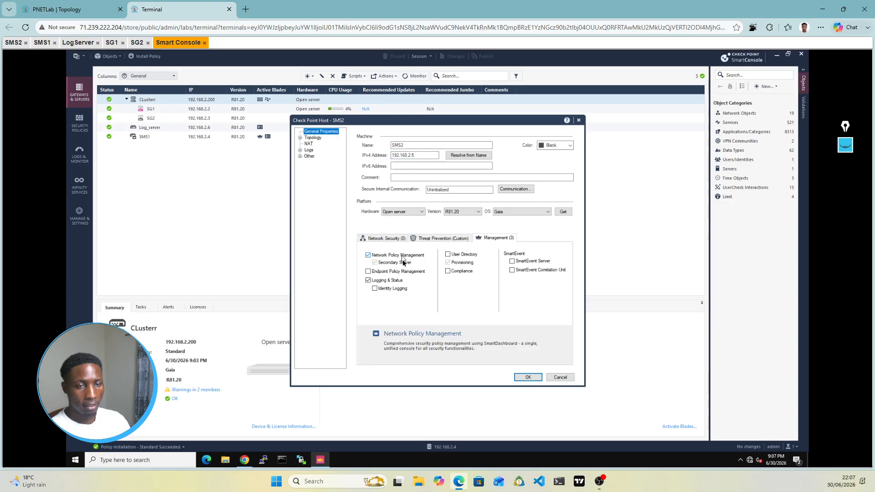
left_click(370, 282)
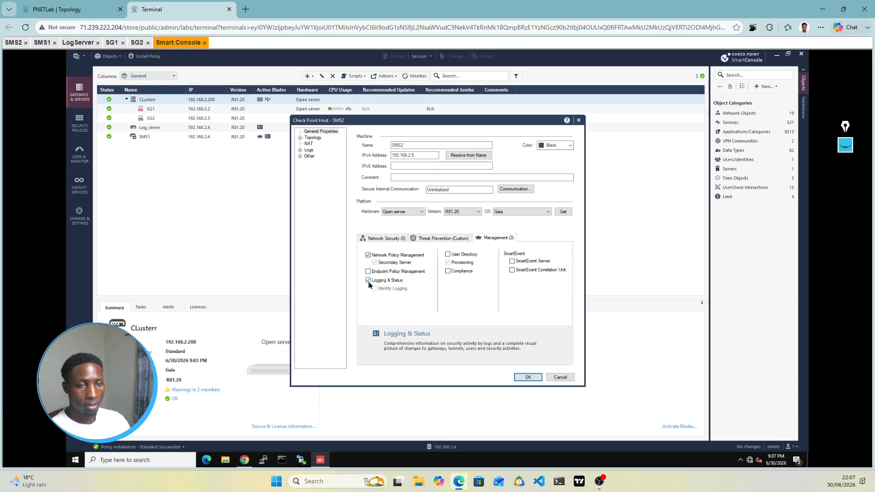
left_click(383, 282)
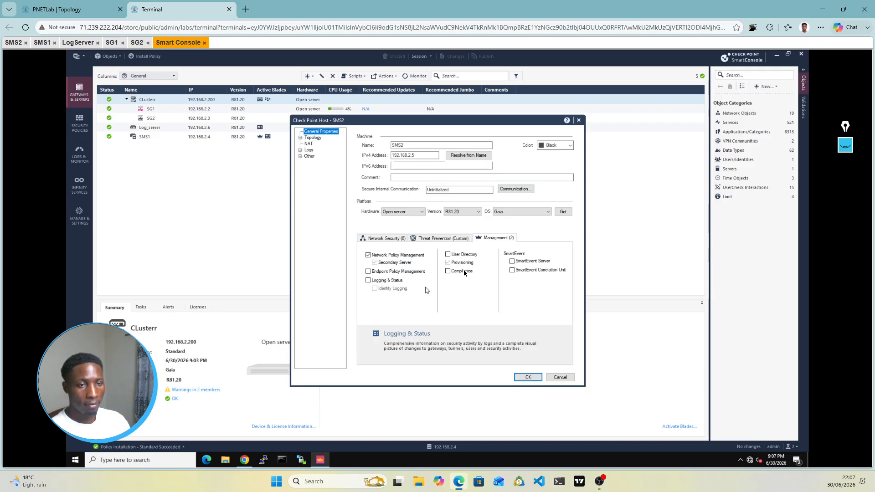
left_click(368, 282)
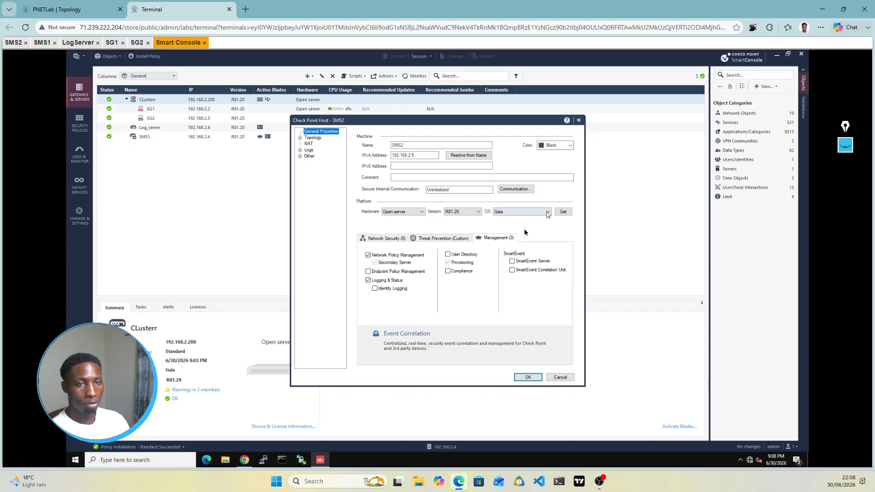
left_click(527, 191)
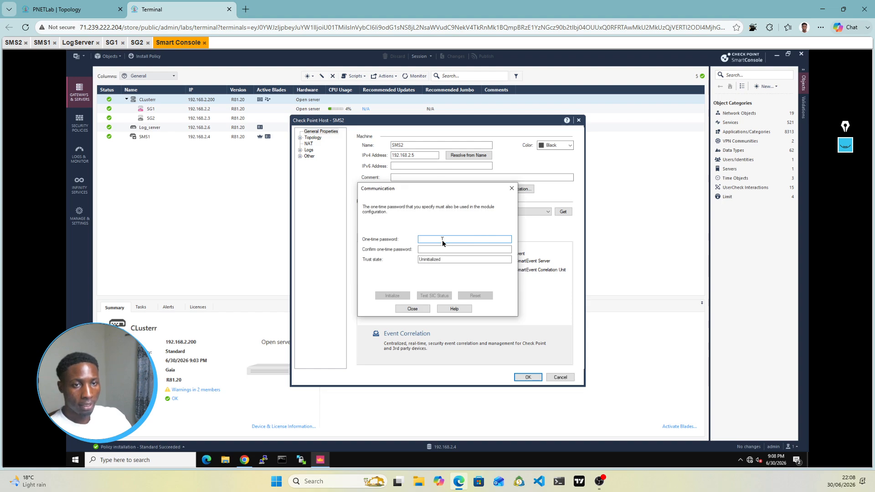
Step: Initialize SMS2's secure communication with the one-time password until trust is established
type("123")
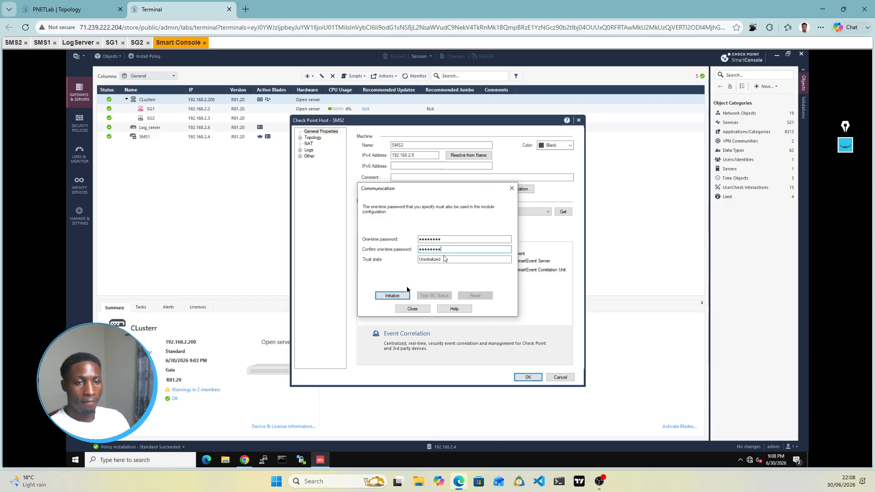
left_click(396, 297)
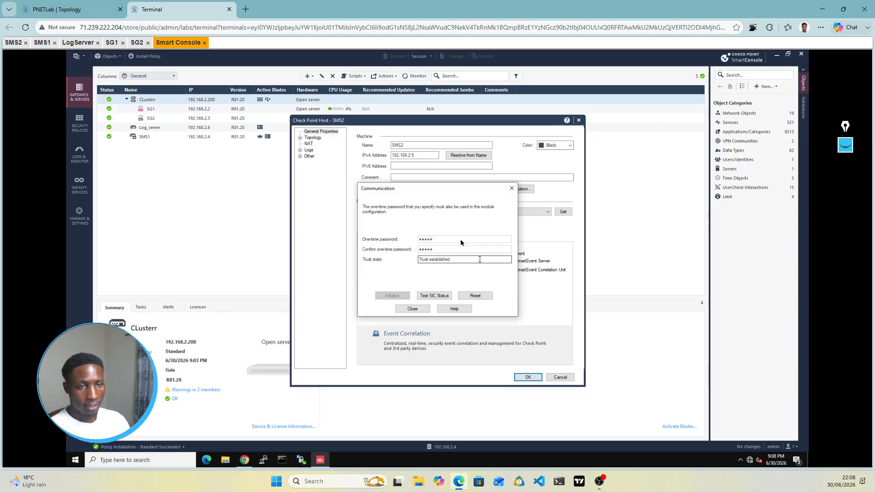
left_click(413, 309)
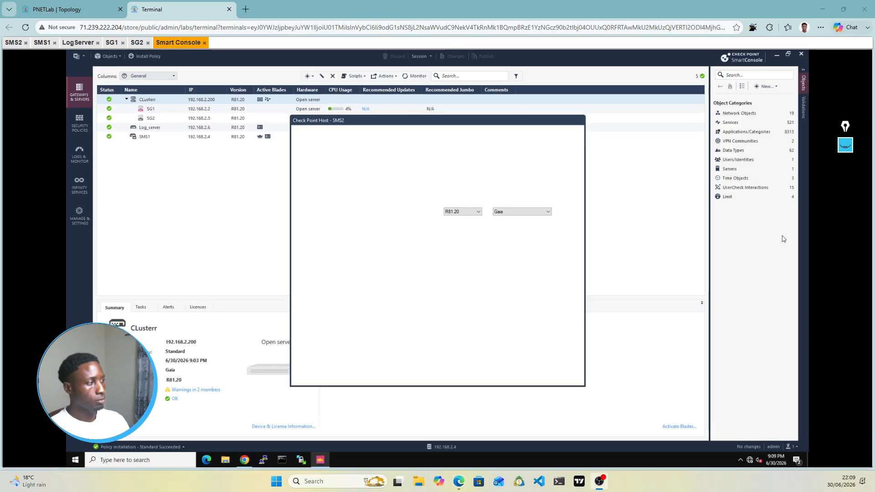
Step: Annotate the screen: underline SMS2 and sketch labelled SMS1/SMS2 boxes joined by HA
left_click(845, 146)
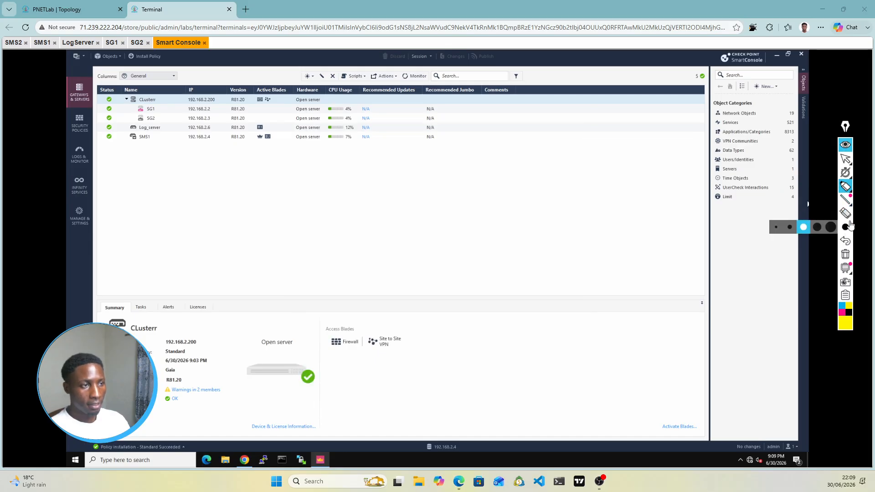
mouse_move(850, 196)
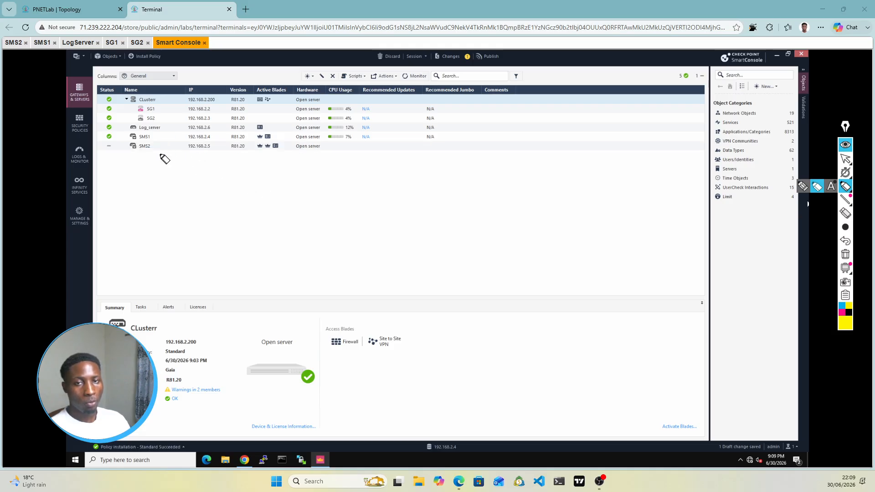
left_click_drag(126, 151, 153, 151)
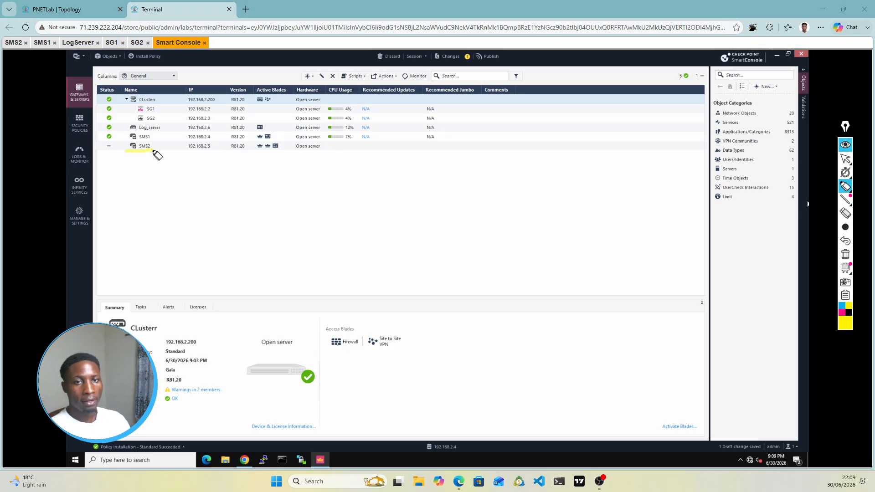
mouse_move(425, 167)
left_mouse_down()
mouse_move(418, 184)
mouse_move(447, 172)
mouse_move(457, 183)
mouse_move(471, 168)
mouse_move(471, 186)
mouse_move(487, 185)
left_mouse_up()
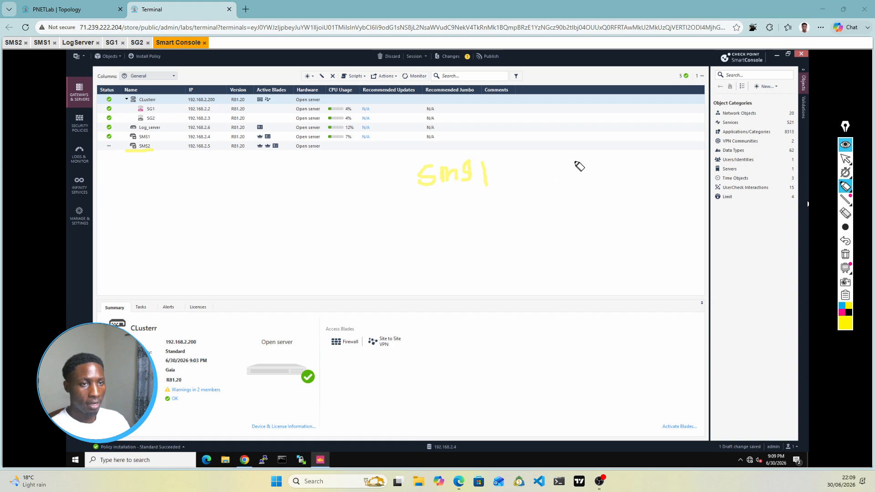
mouse_move(578, 161)
left_mouse_down()
mouse_move(562, 181)
mouse_move(597, 170)
mouse_move(664, 185)
left_mouse_up()
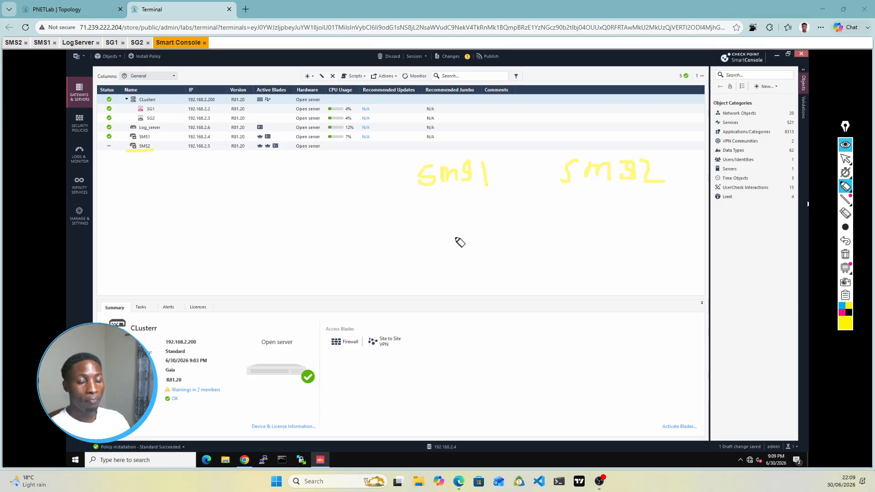
mouse_move(522, 134)
left_mouse_down()
mouse_move(520, 154)
mouse_move(562, 147)
mouse_move(561, 136)
left_mouse_up()
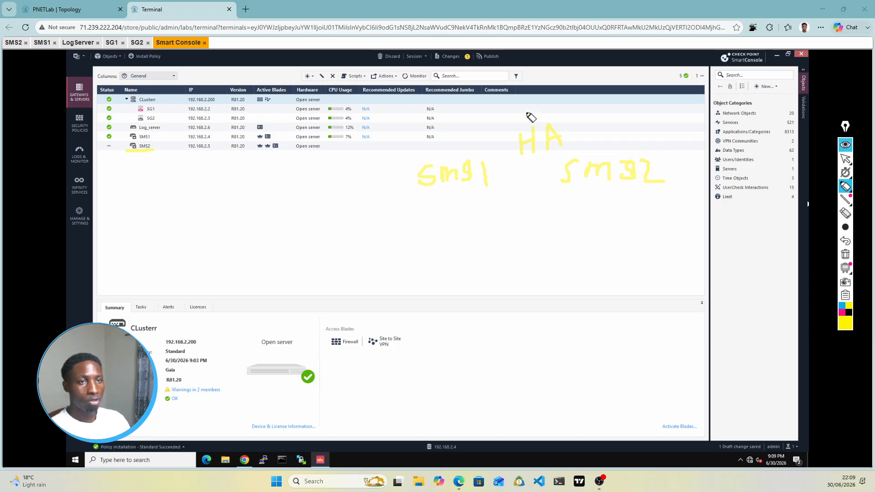
mouse_move(543, 46)
left_mouse_down()
mouse_move(507, 53)
mouse_move(518, 59)
left_mouse_up()
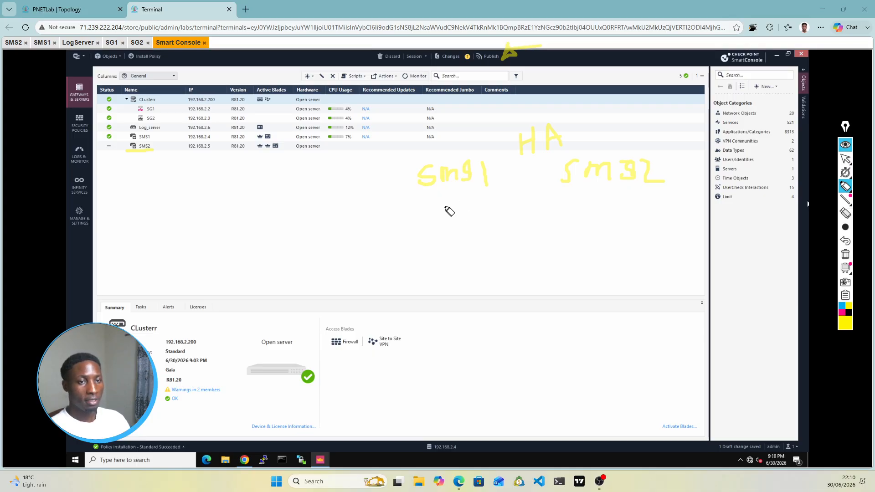
mouse_move(441, 196)
left_mouse_down()
mouse_move(441, 220)
mouse_move(487, 194)
mouse_move(441, 196)
left_mouse_up()
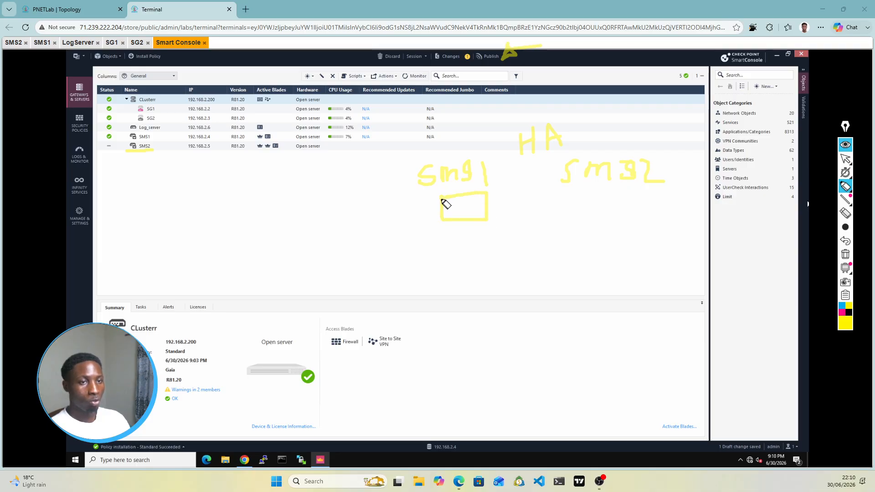
mouse_move(606, 193)
left_mouse_down()
mouse_move(608, 218)
mouse_move(660, 214)
mouse_move(631, 193)
mouse_move(607, 195)
left_mouse_up()
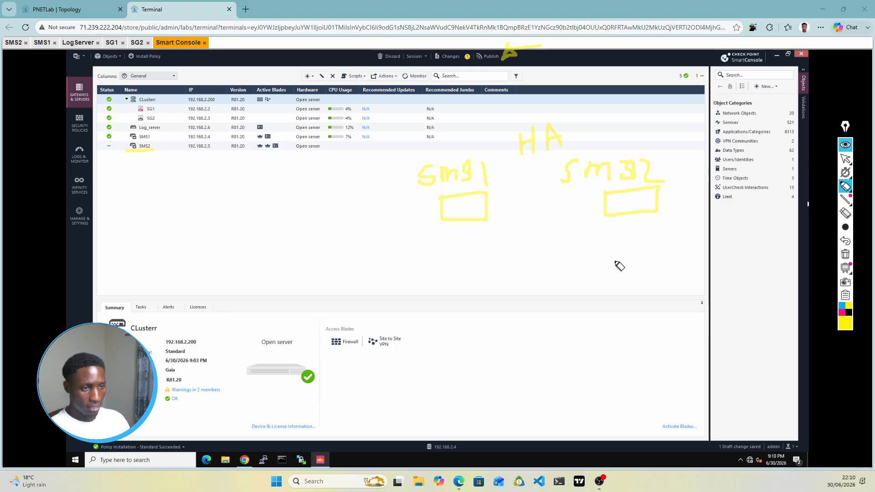
Step: Jot notes with an upward arrow below the server sketches, then erase all annotations
mouse_move(618, 263)
left_mouse_down()
mouse_move(604, 276)
mouse_move(643, 279)
left_mouse_up()
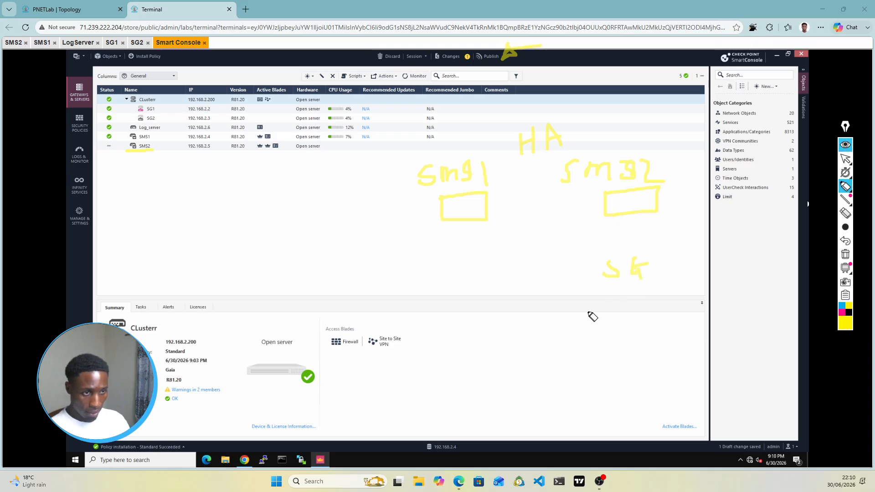
mouse_move(576, 302)
left_mouse_down()
mouse_move(573, 342)
mouse_move(588, 337)
left_mouse_up()
left_click_drag(665, 301, 674, 315)
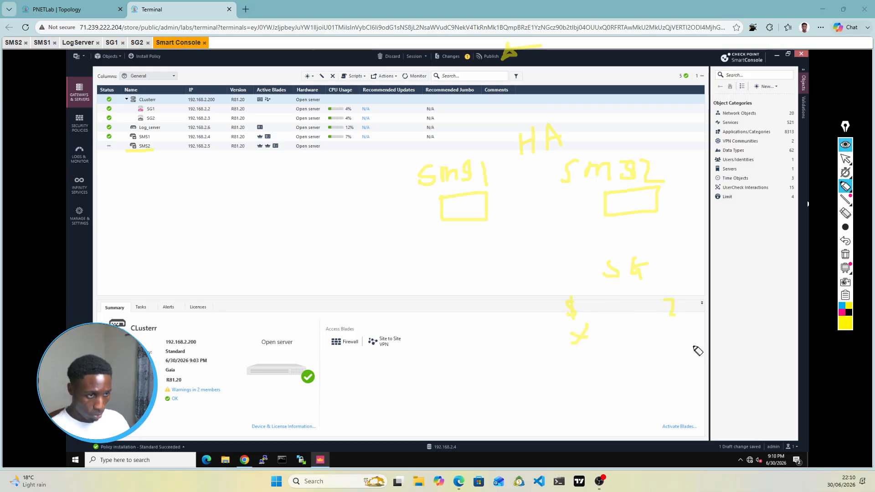
mouse_move(693, 346)
left_mouse_down()
mouse_move(690, 318)
mouse_move(692, 332)
left_mouse_up()
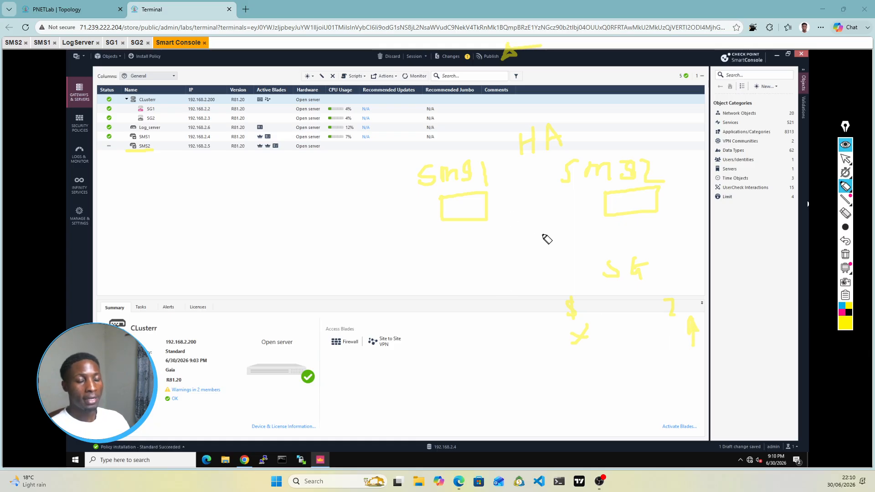
left_click(845, 215)
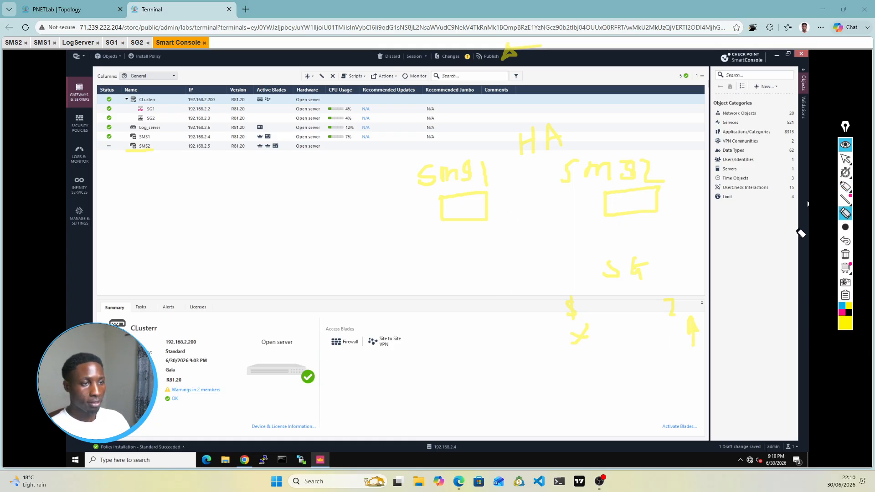
left_click(845, 254)
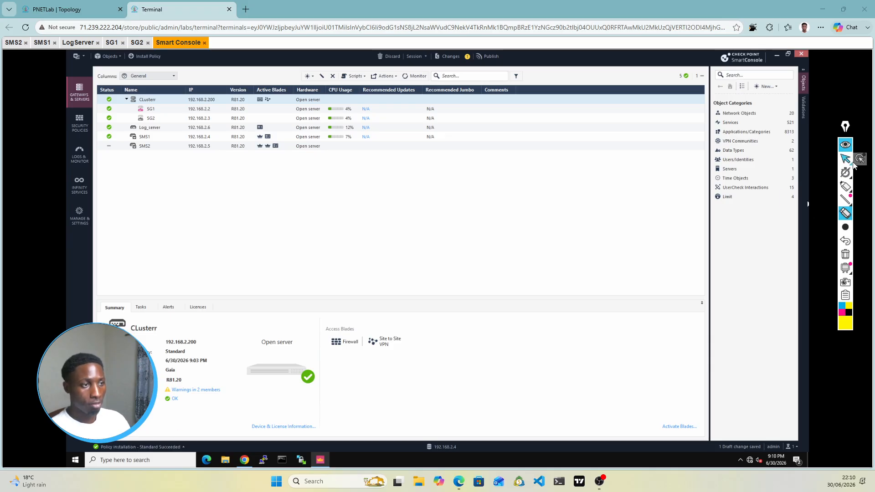
Step: Publish the pending SMS2 draft change from SmartConsole
left_click(846, 160)
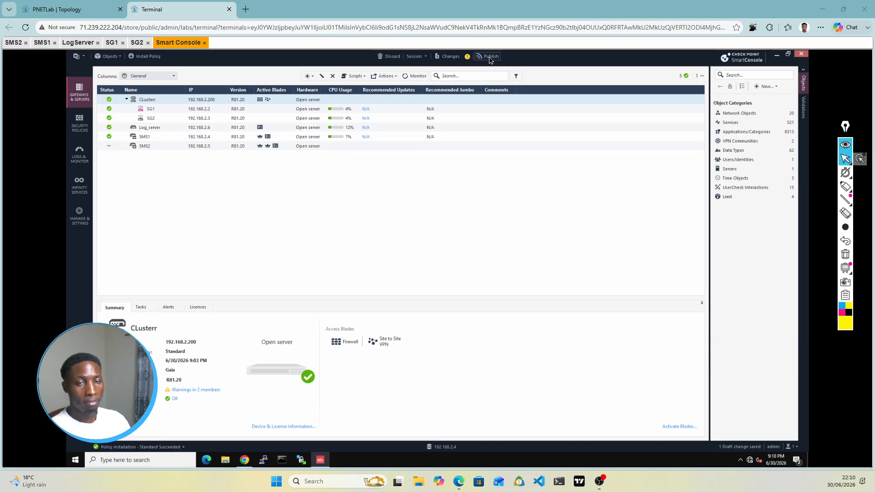
left_click(72, 9)
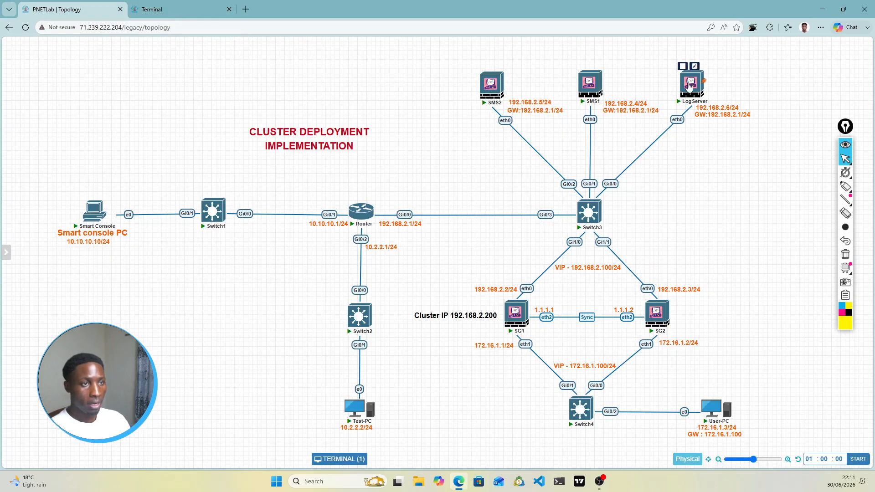
left_click(183, 10)
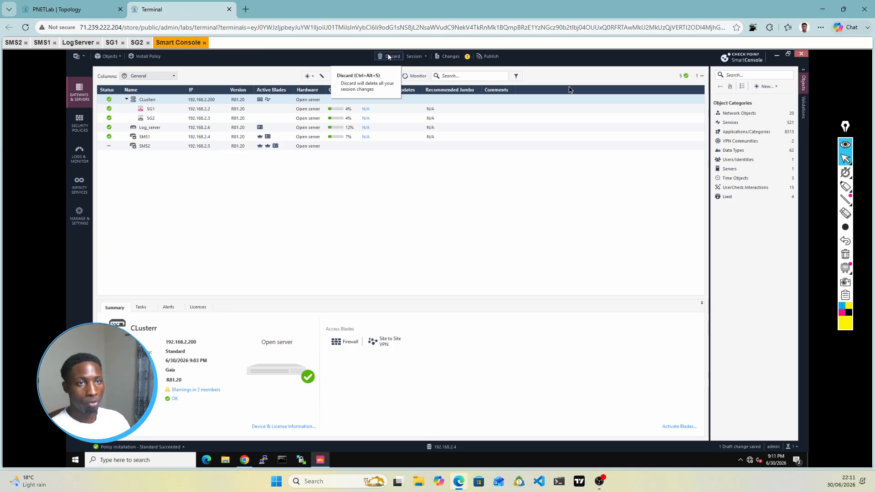
left_click(489, 57)
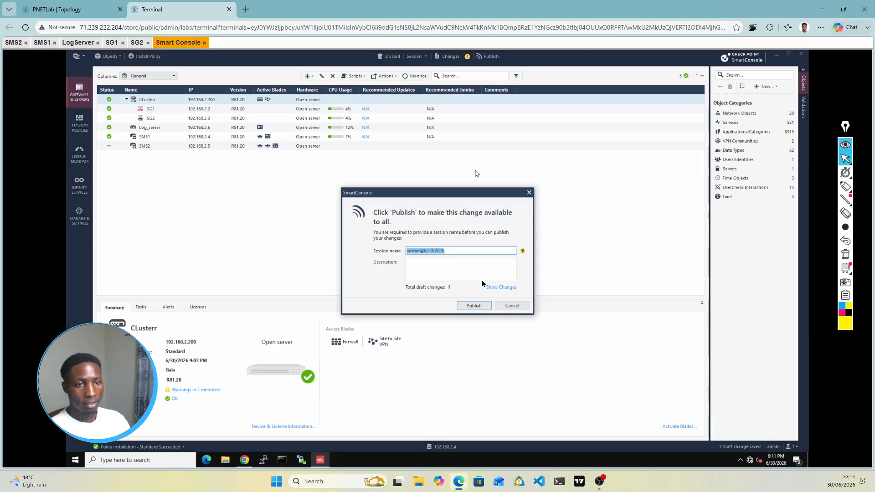
left_click(480, 310)
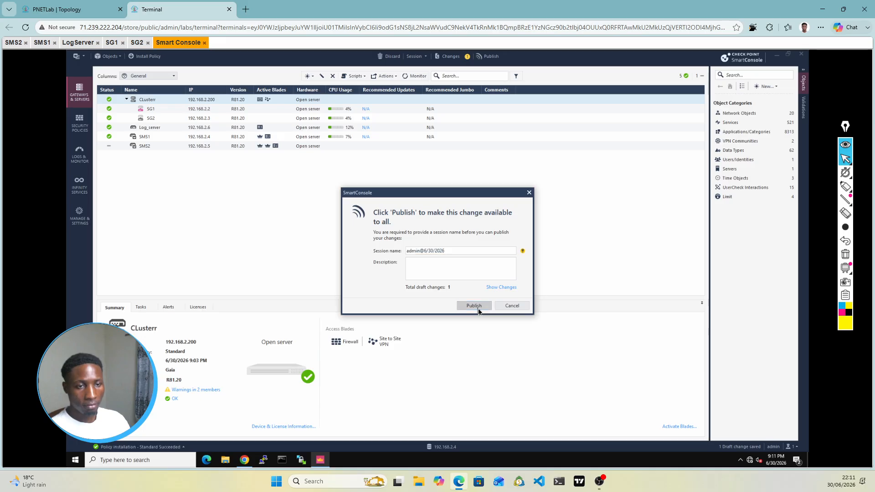
Step: Check Peer 'SMS2' initialization progress in Recent Tasks, then return to the PNETLab topology
left_click(846, 145)
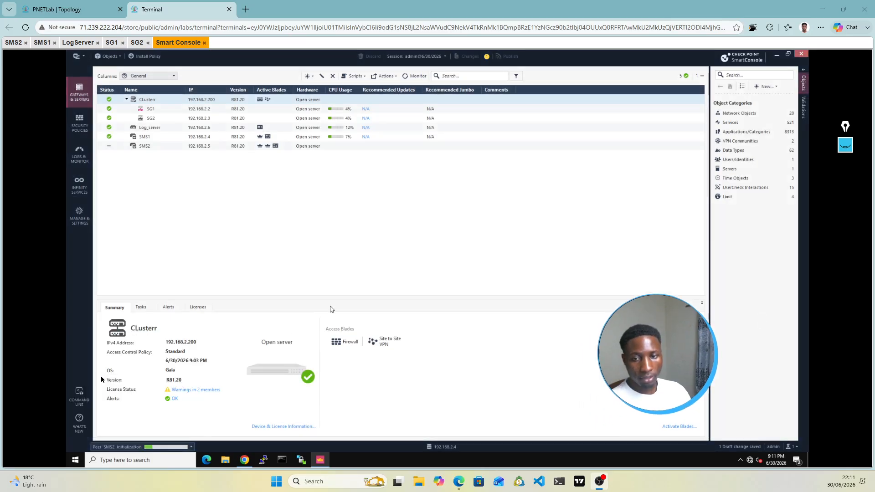
left_click(187, 449)
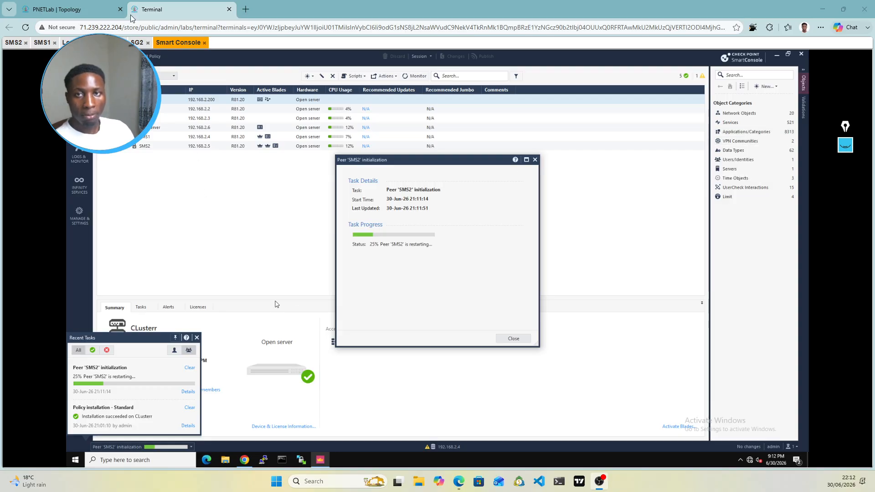
left_click(87, 10)
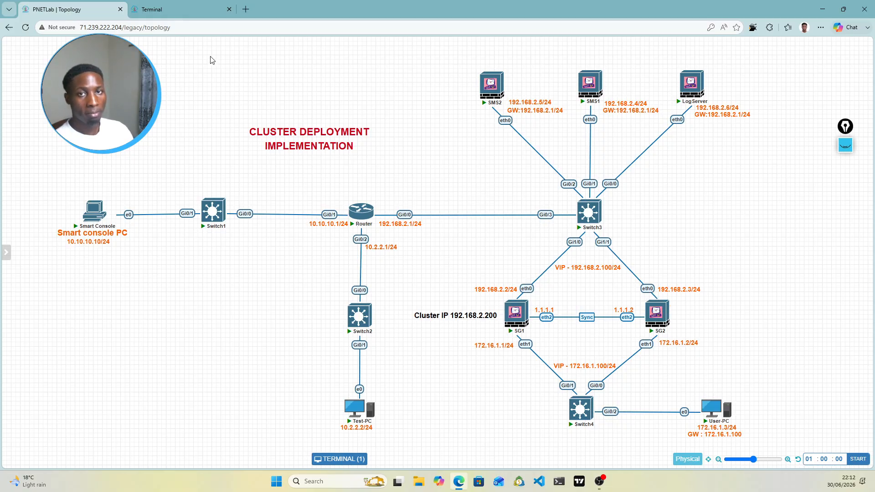
Step: Open the SG1 gateway console and exit its menu with choices 112 and 11
left_click(176, 9)
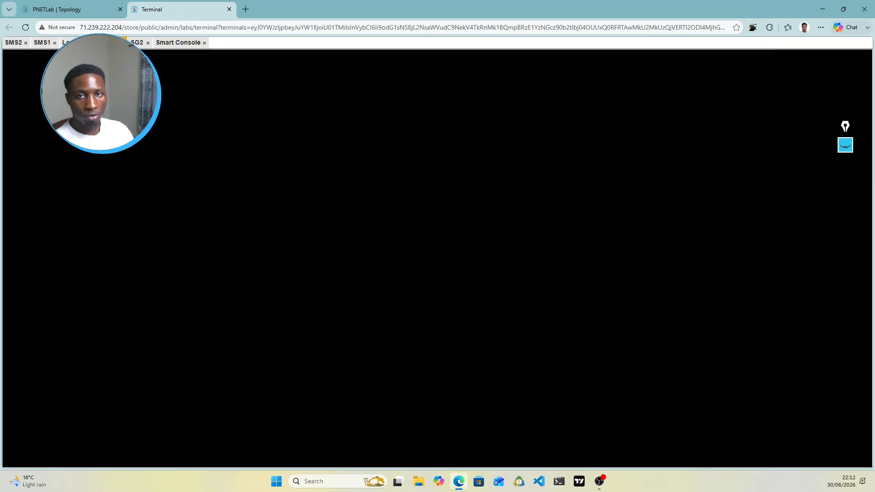
left_click(91, 6)
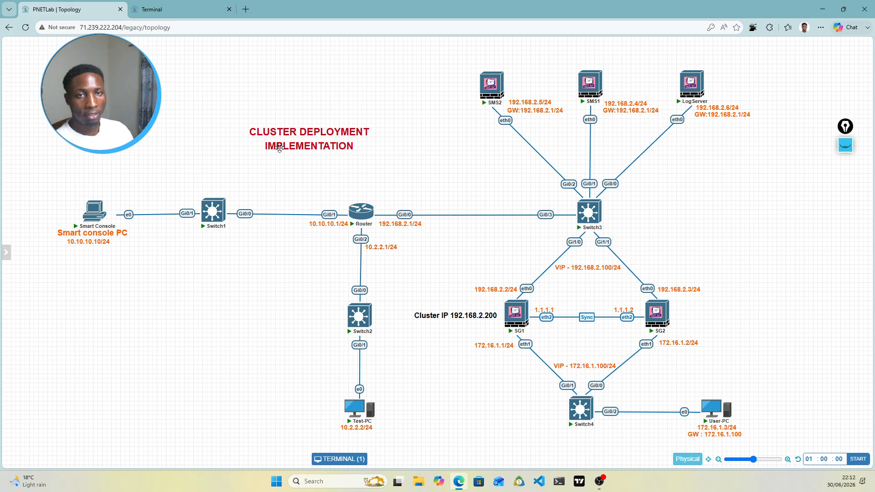
left_click(164, 4)
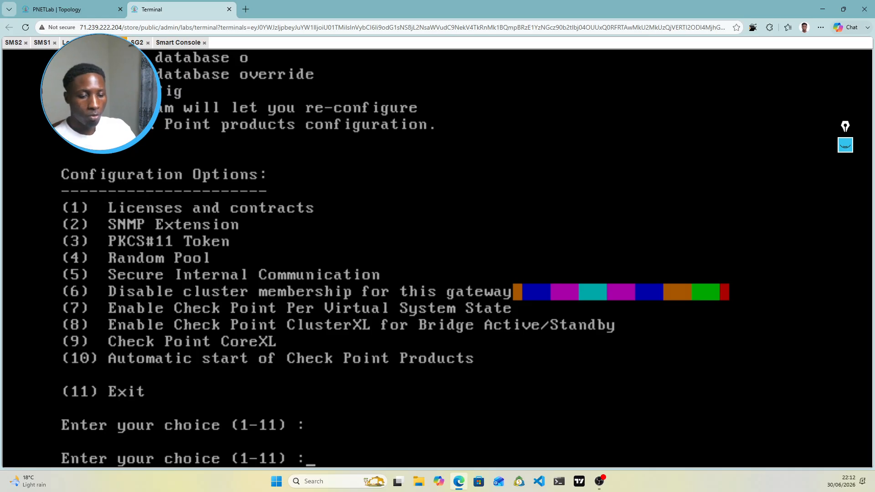
type("112")
key("Return")
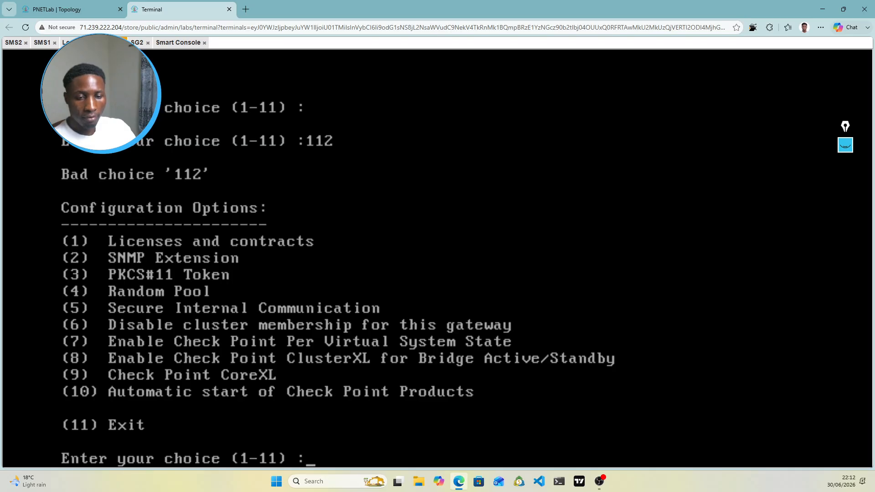
type("11")
key("Return")
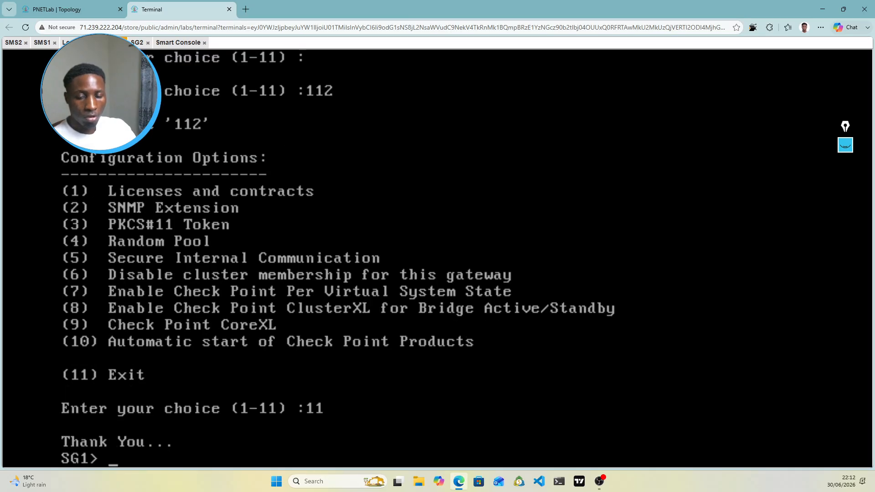
Step: Clear the SG1 console and run 'cphaprob stat' to show cluster status
type("clear")
key("Return")
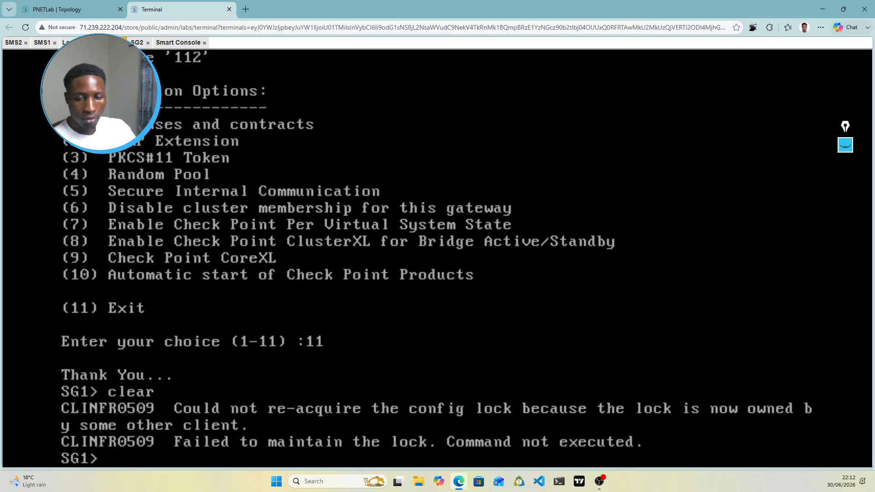
key("Return")
key("Return")
key("Return")
key("Return")
key("Return")
key("Return")
key("Return")
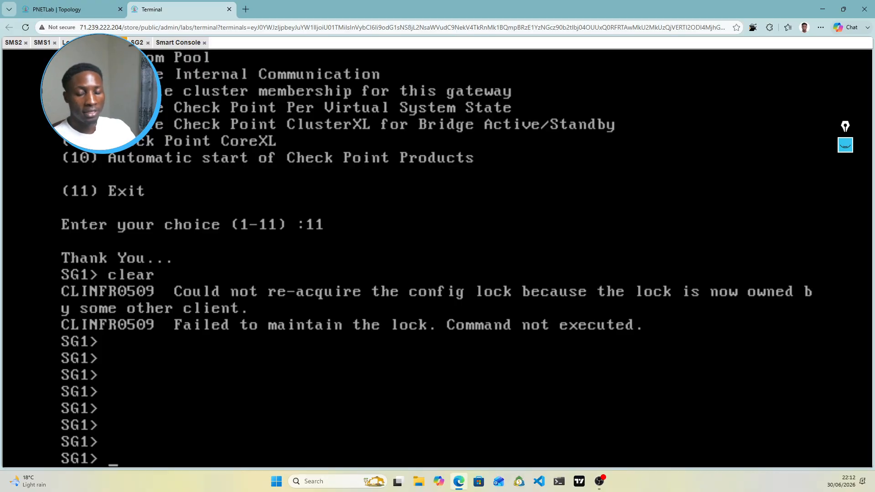
type("cp")
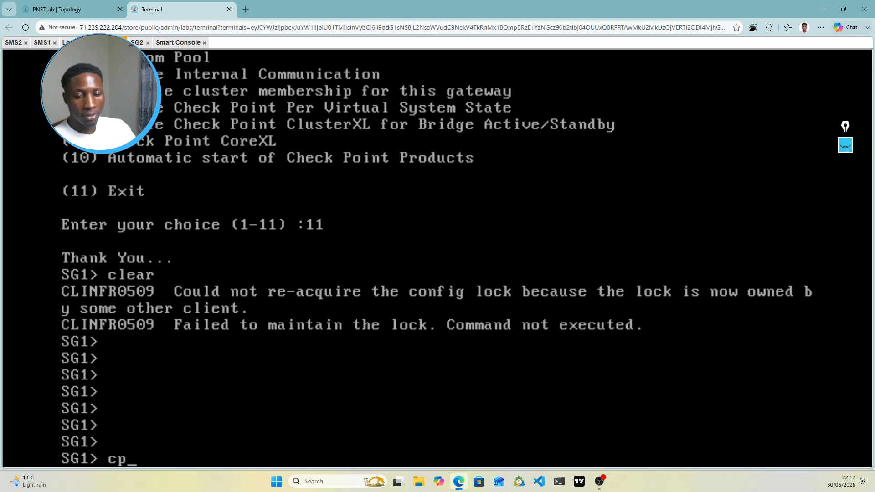
type("hap")
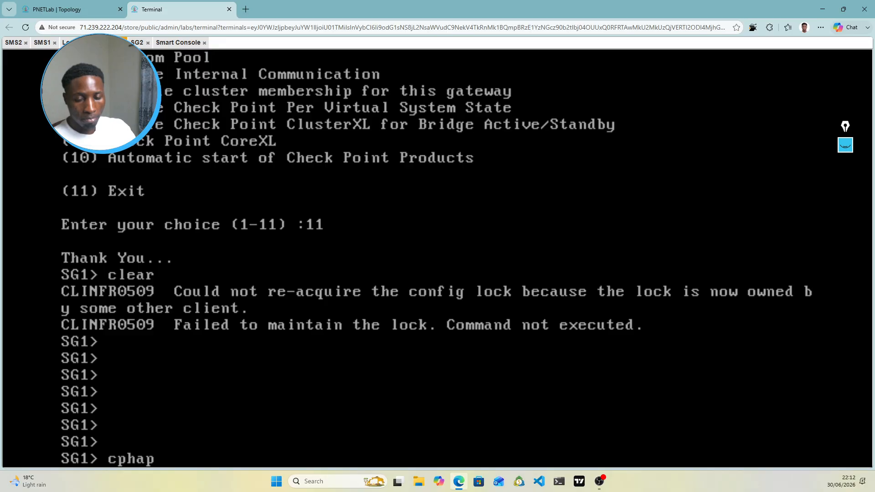
type("rob s")
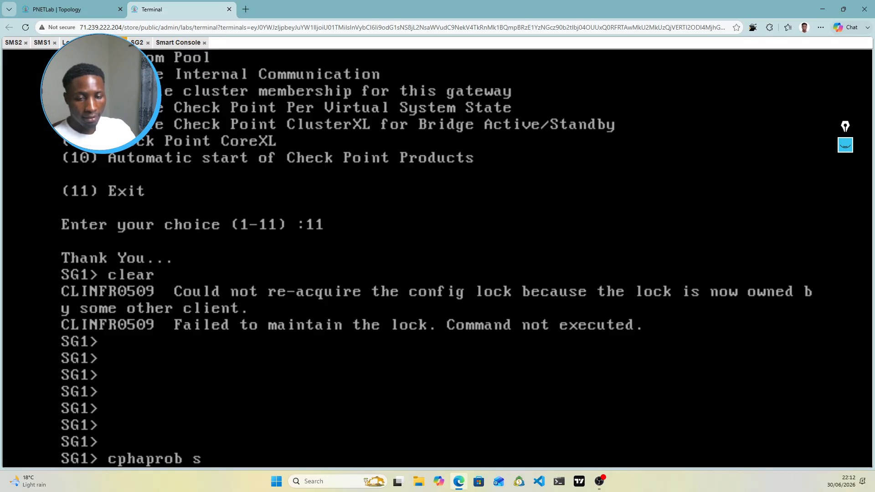
type("tat")
key("Return")
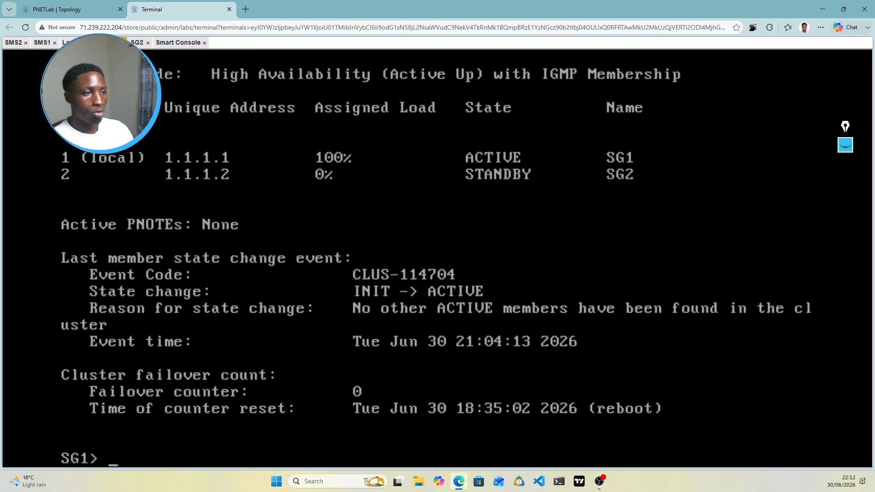
Step: Tick SG1 active and SG2 standby with their 100% and 0% loads, then return to the topology
left_click(847, 146)
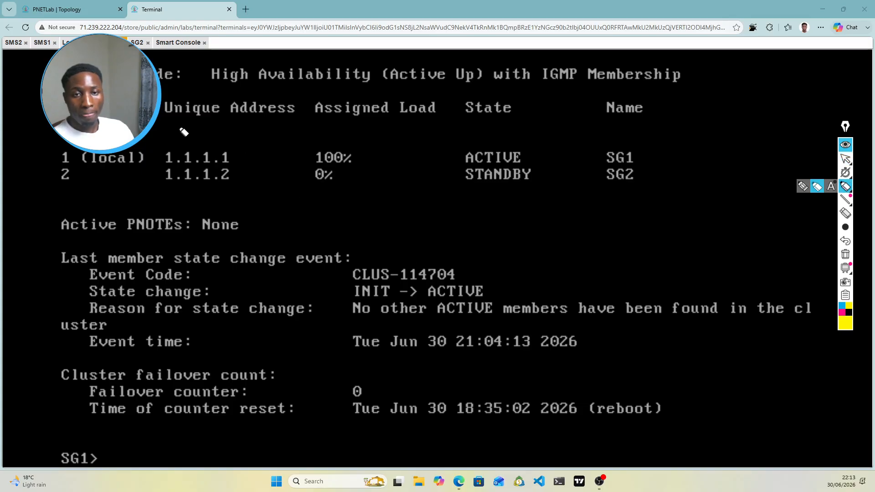
mouse_move(636, 153)
left_mouse_down()
mouse_move(648, 163)
mouse_move(680, 132)
left_mouse_up()
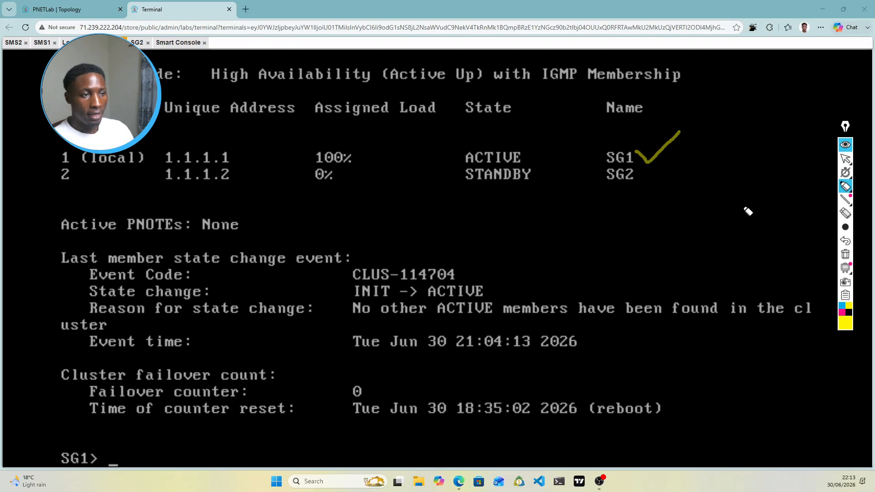
left_click(842, 313)
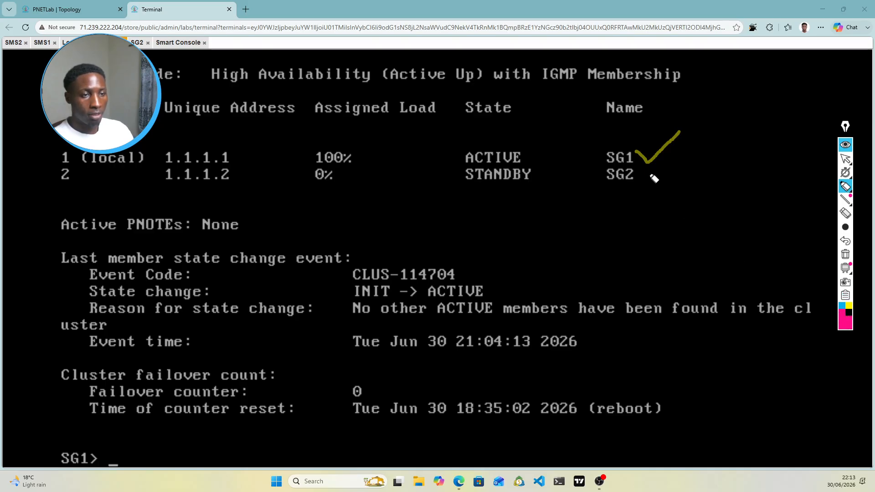
mouse_move(646, 179)
left_mouse_down()
mouse_move(672, 174)
mouse_move(672, 185)
left_mouse_up()
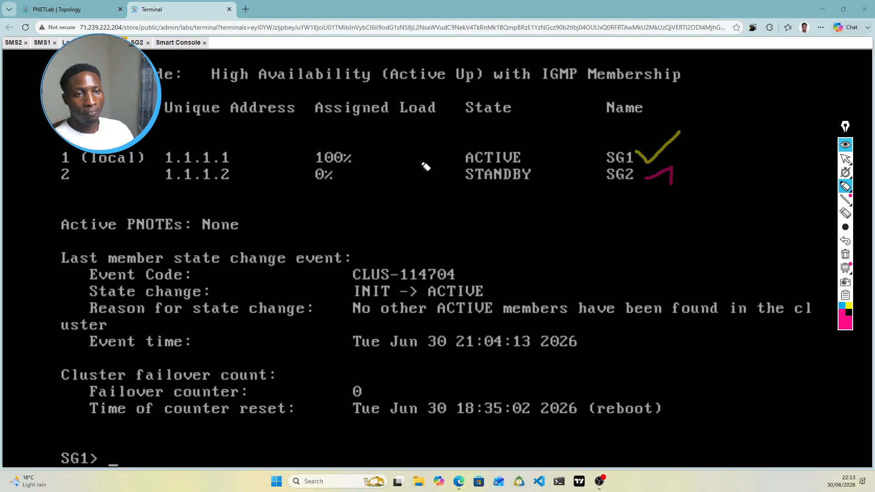
left_click_drag(352, 151, 399, 141)
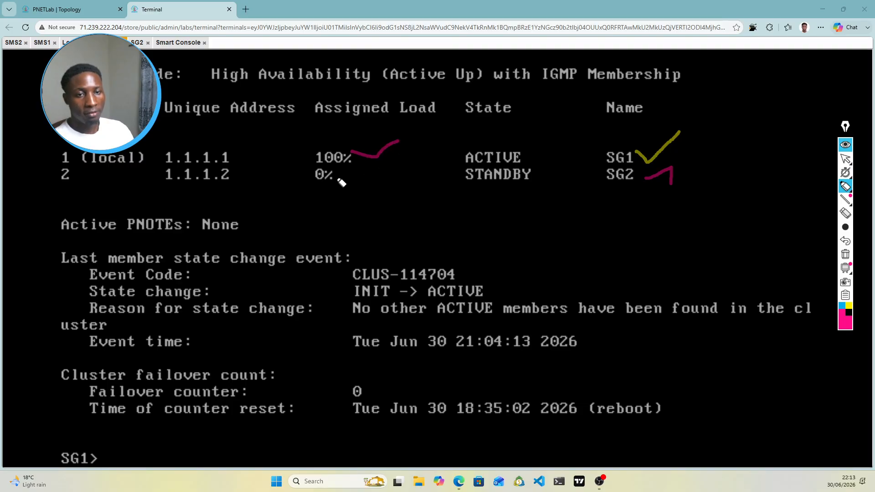
left_click_drag(334, 178, 373, 171)
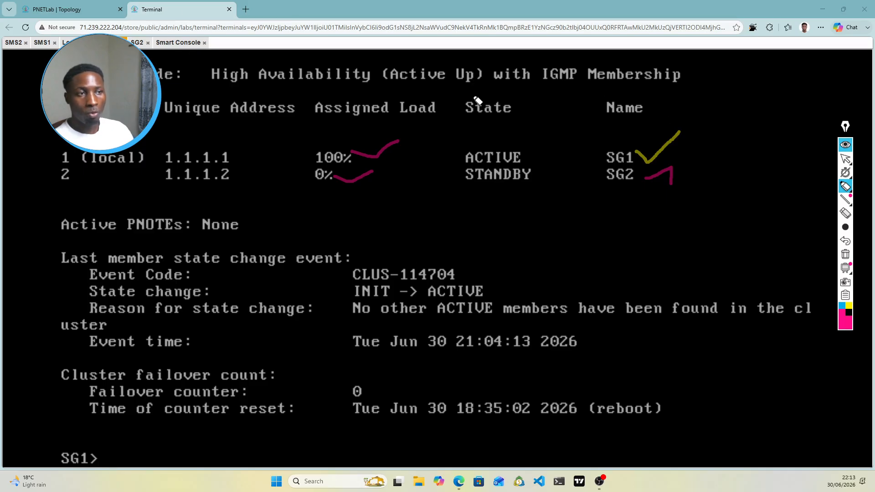
mouse_move(847, 171)
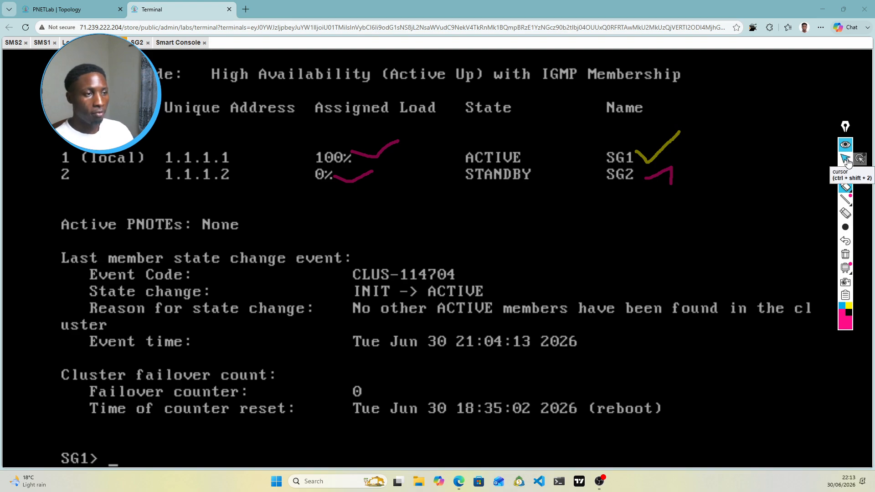
left_click(847, 159)
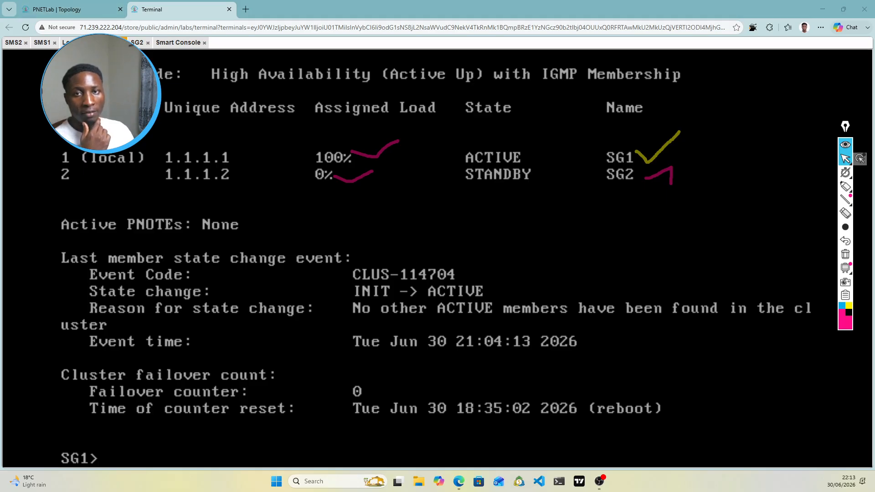
left_click(68, 9)
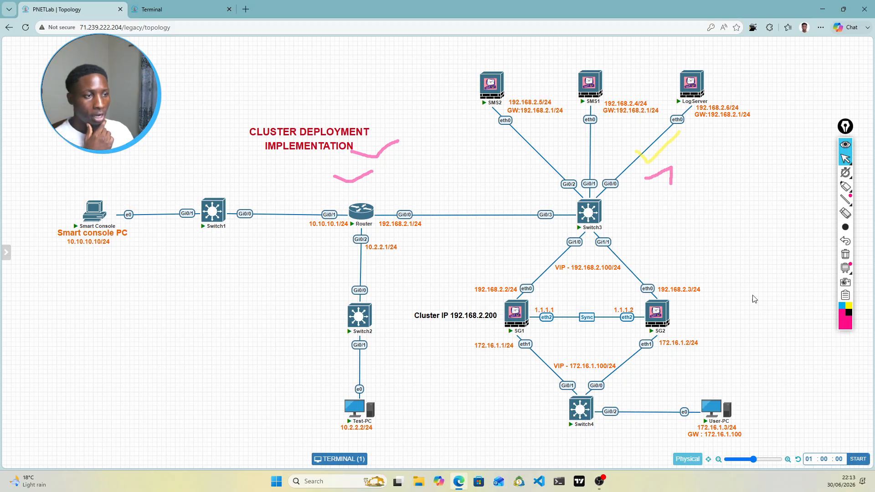
Step: Erase the screen annotations and open User-PC's console at its Windows 7 login screen
left_click(846, 255)
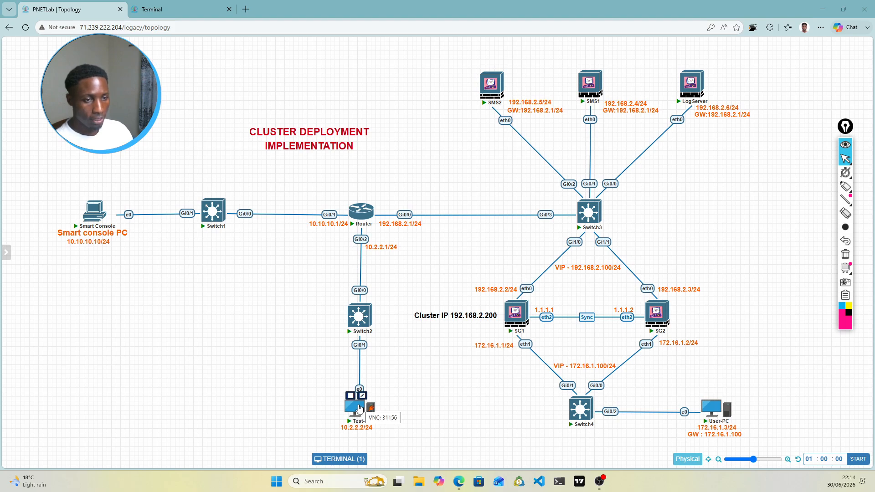
left_click(714, 411)
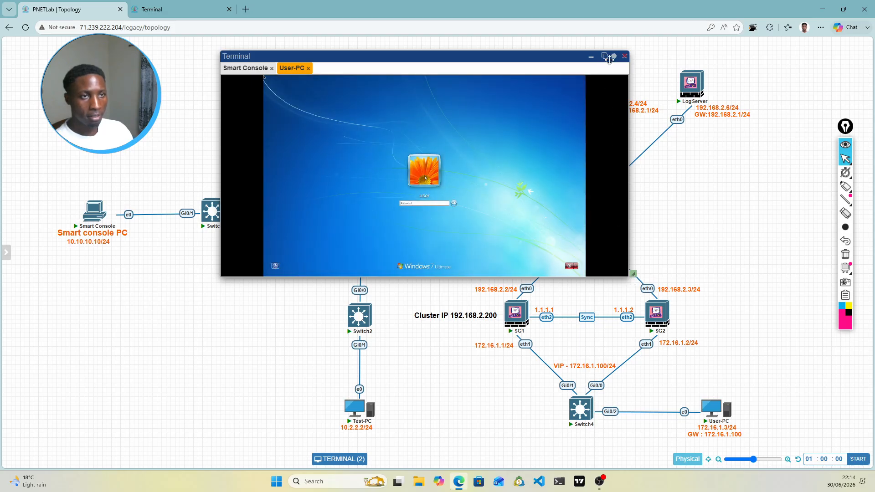
Step: Move the console into its own browser tab, open Test-PC's console, and log in to User-PC
left_click(606, 57)
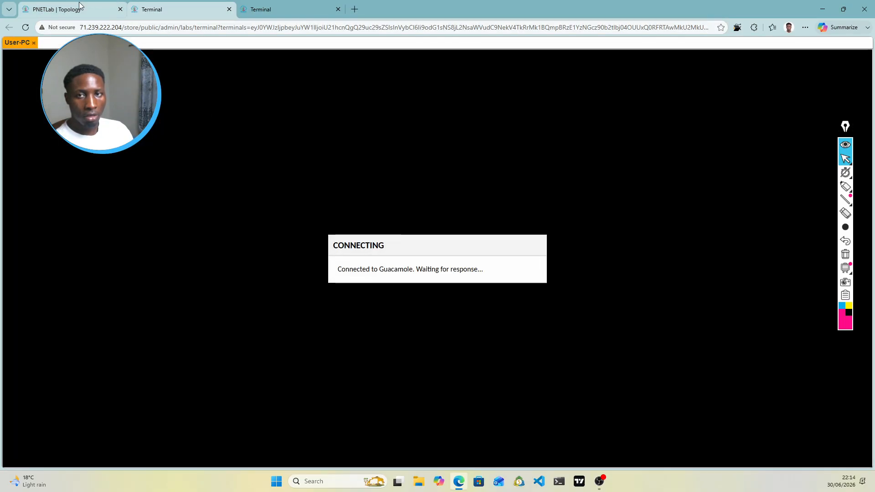
left_click(94, 6)
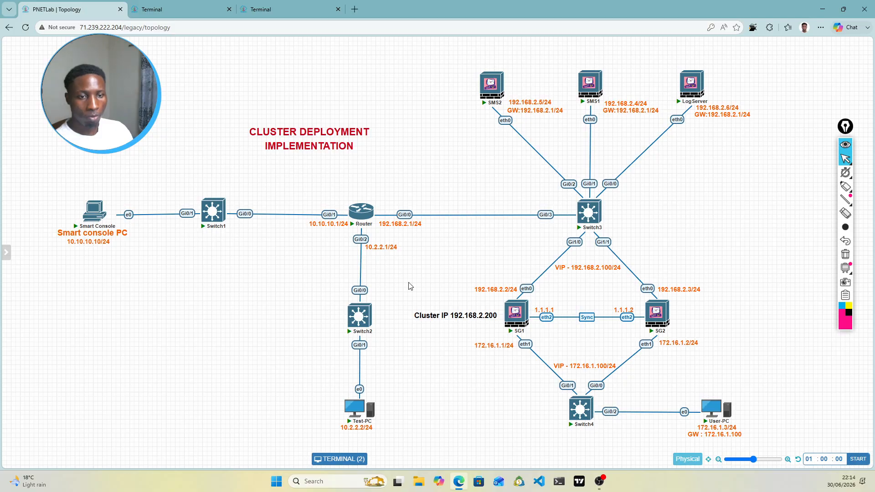
left_click(357, 411)
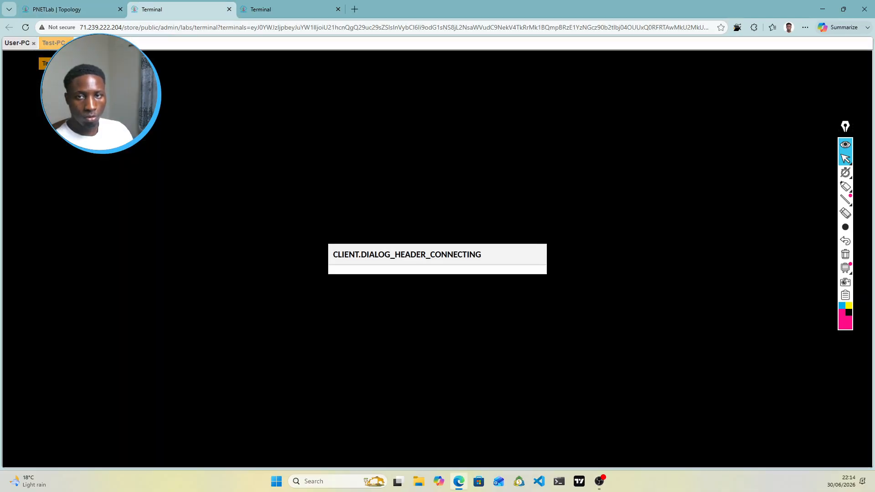
left_click(17, 43)
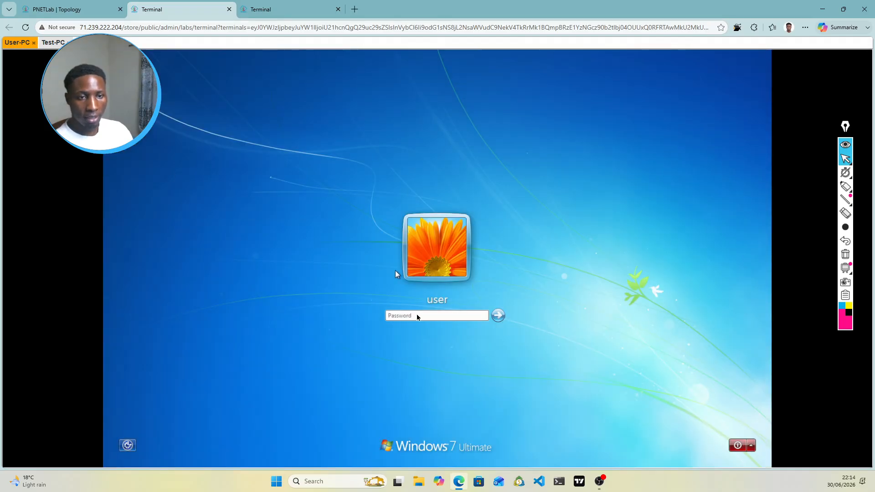
left_click(412, 316)
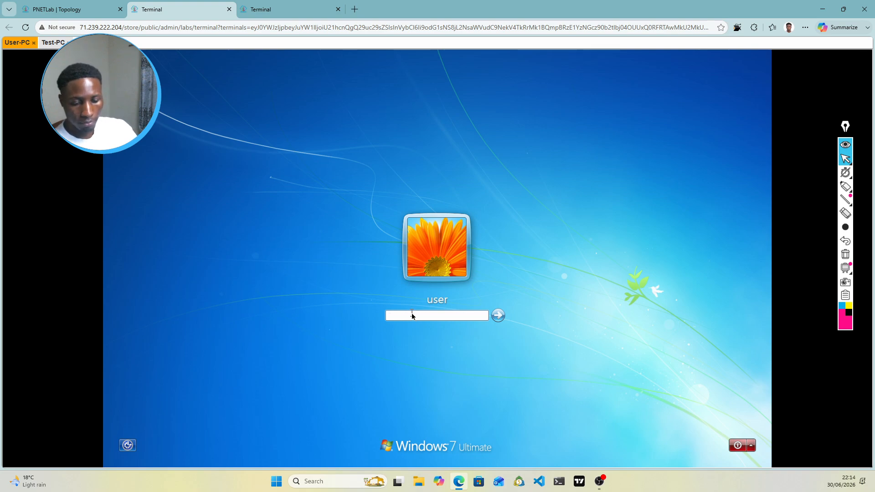
type("••••••")
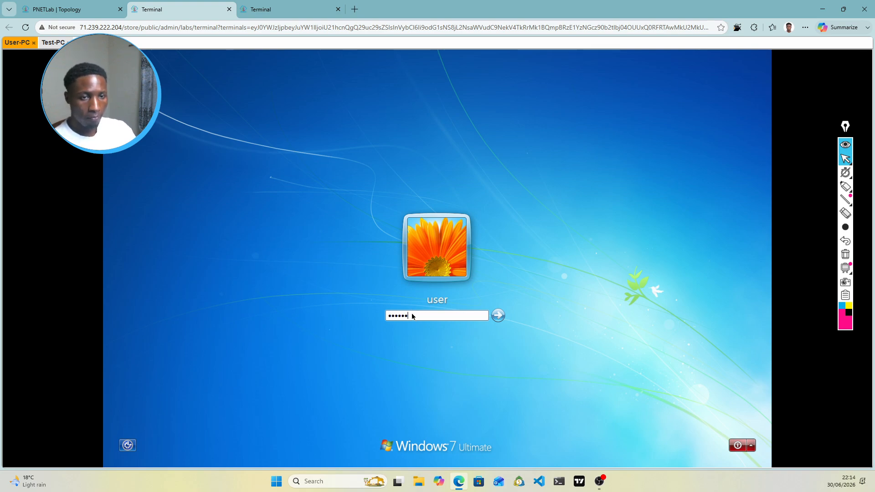
key("Return")
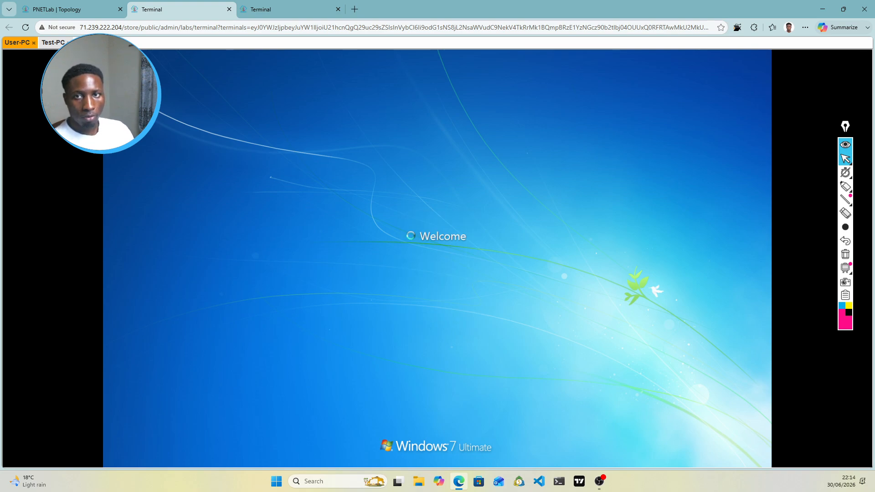
Step: Log in to Test-PC's Windows 7 console with its password
left_click(50, 43)
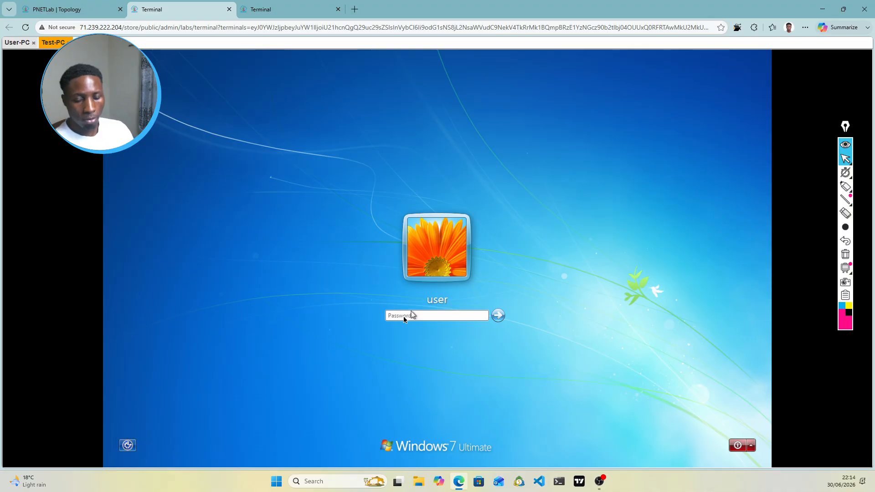
left_click(404, 319)
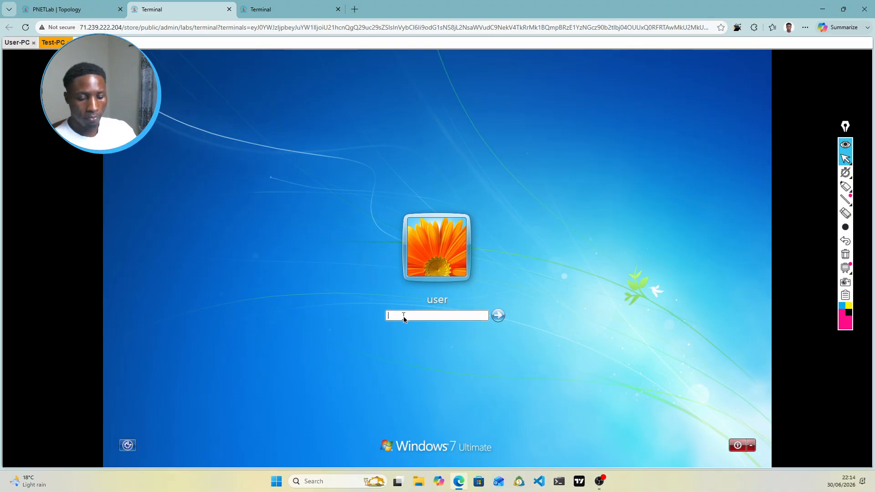
type("••••••")
key("Return")
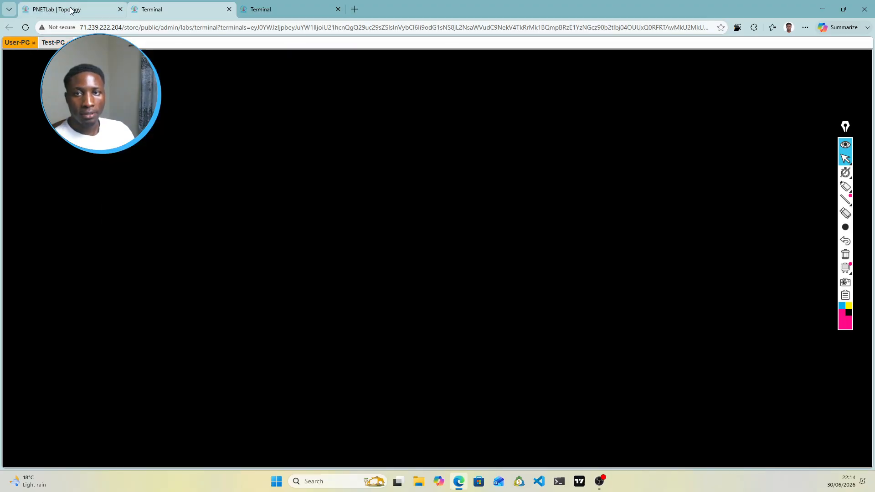
left_click(73, 10)
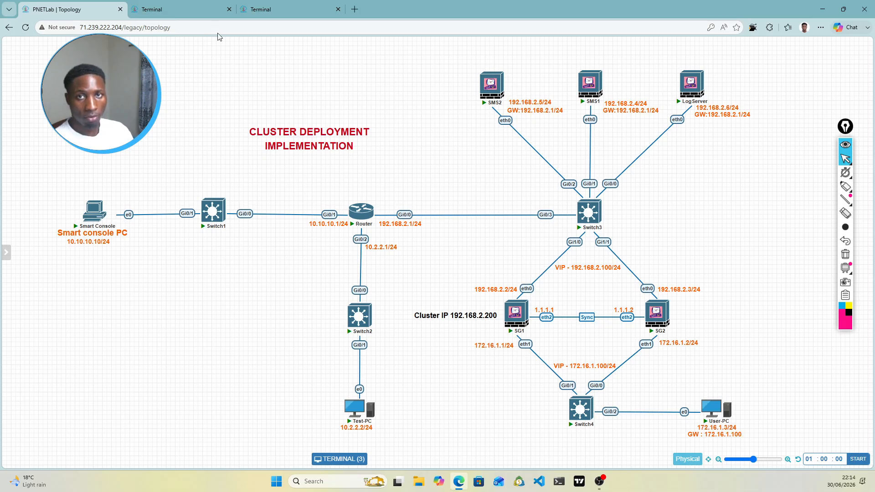
Step: Check both PC consoles and SG1's cluster status, then go back to the topology diagram
left_click(179, 8)
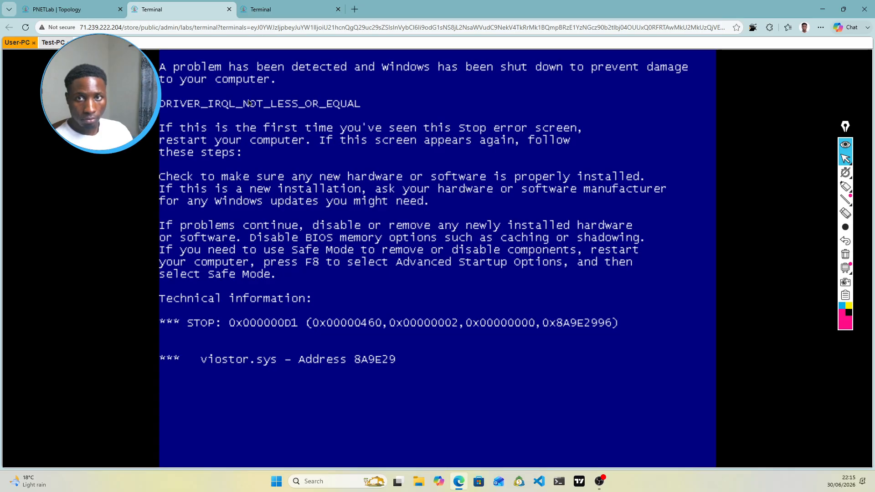
left_click(52, 43)
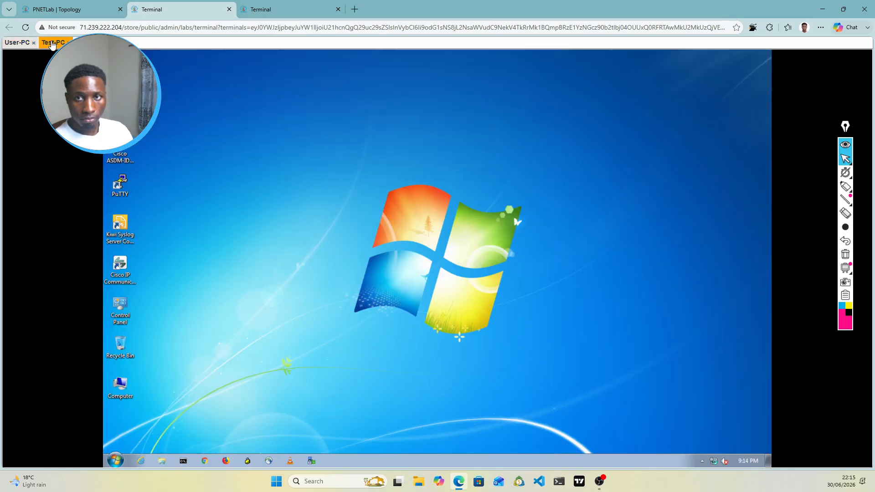
left_click(17, 42)
left_click_drag(16, 45, 19, 78)
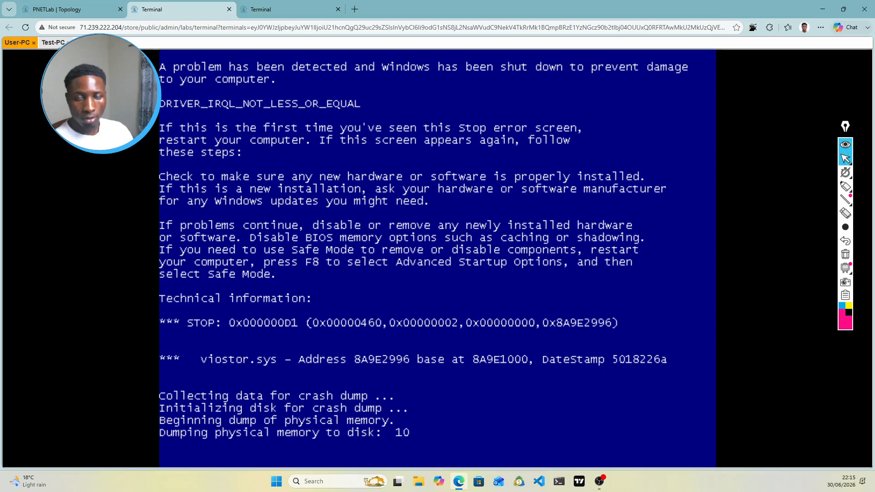
left_click(58, 44)
left_click(18, 44)
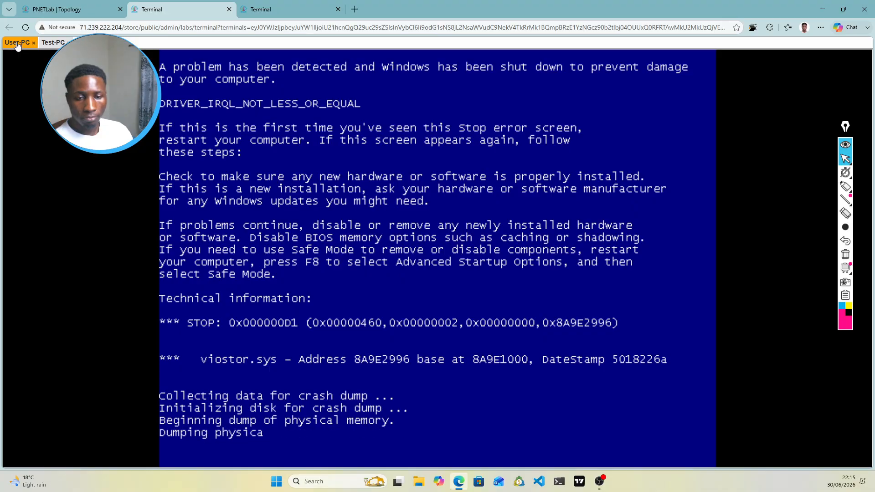
left_click(185, 10)
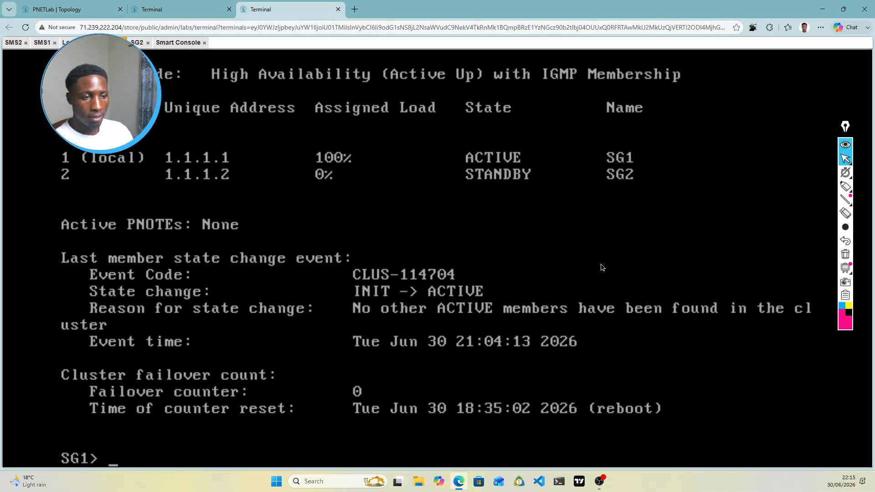
left_click(190, 6)
left_click(74, 8)
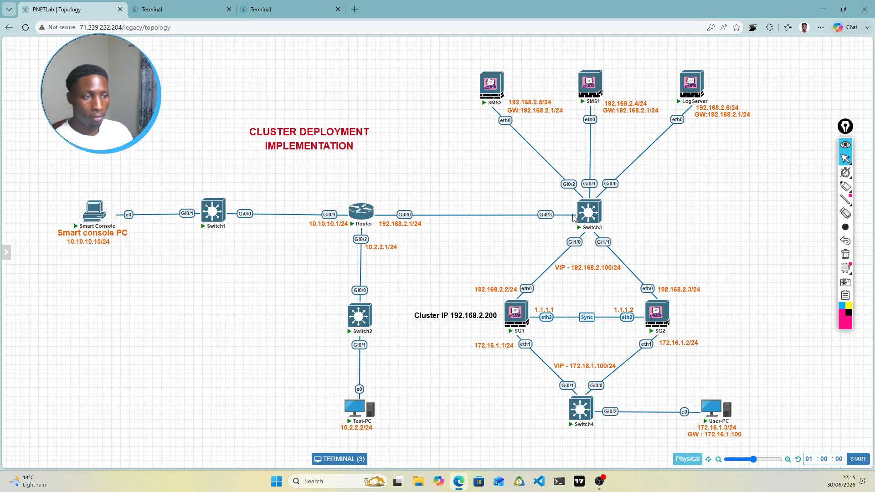
Step: Wipe the User-PC node and confirm the wipe
right_click(717, 411)
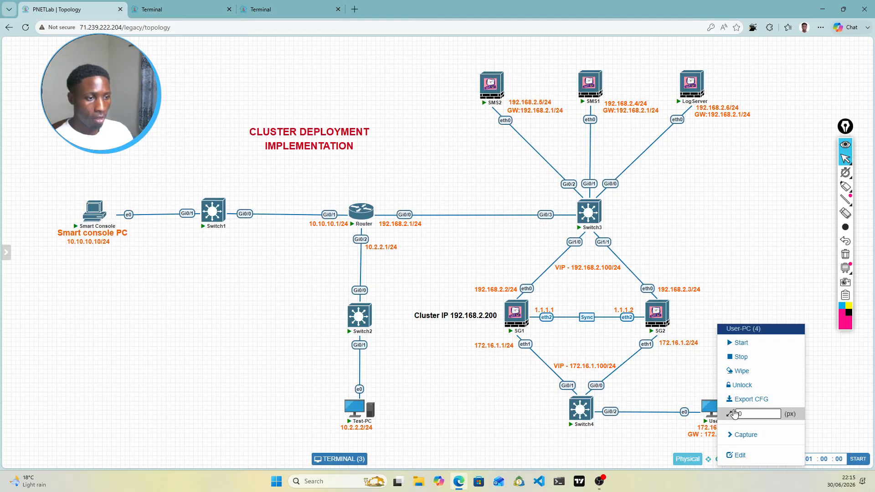
left_click(739, 370)
left_click(419, 97)
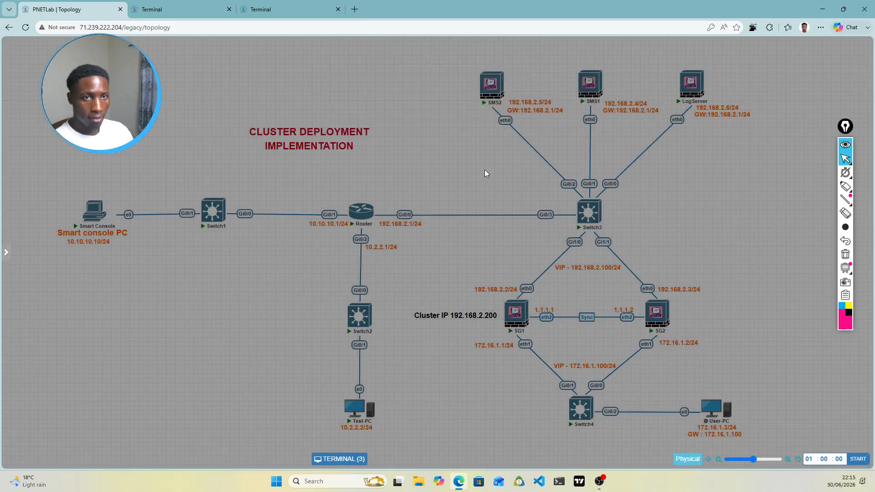
Step: Reconnect the dropped PC console session from the Terminal tab
mouse_move(729, 403)
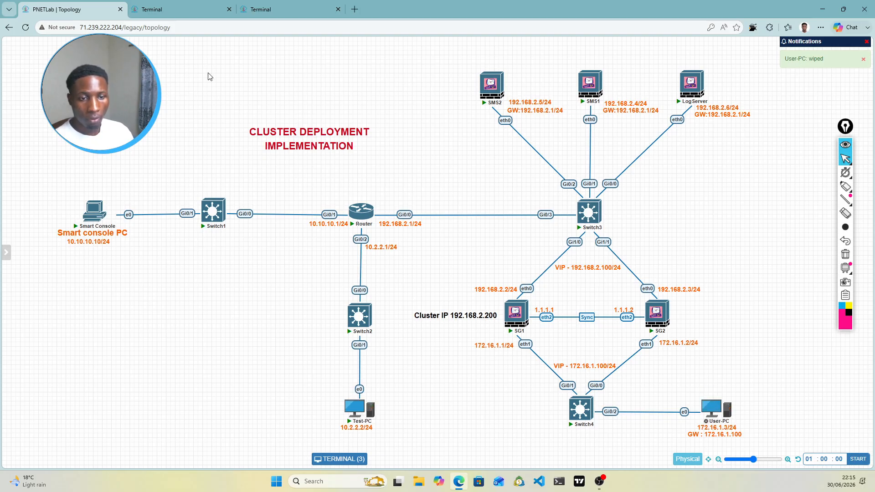
mouse_move(359, 401)
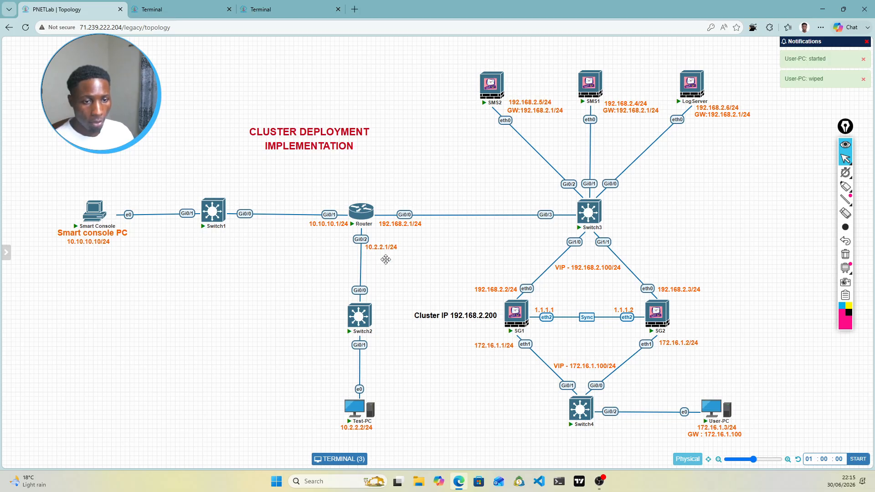
left_click(213, 4)
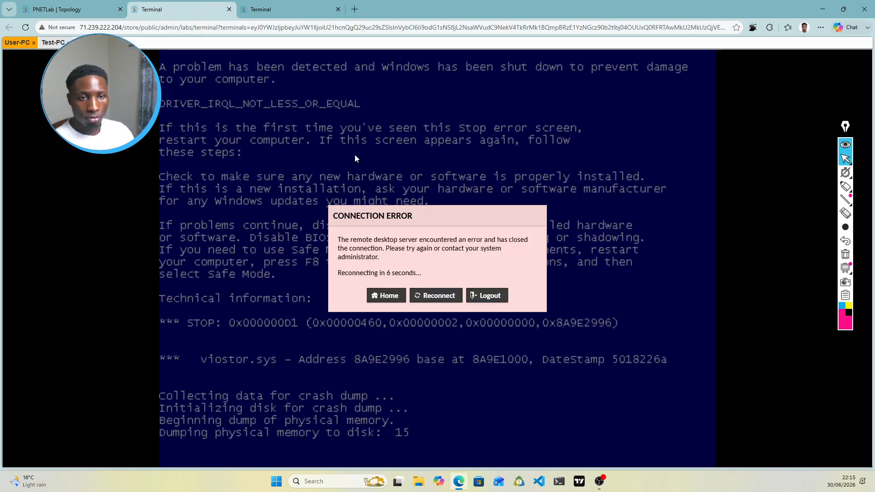
left_click(432, 296)
Step: On Test-PC, open Local Area Connection properties through the Network and Sharing Center
left_click(53, 43)
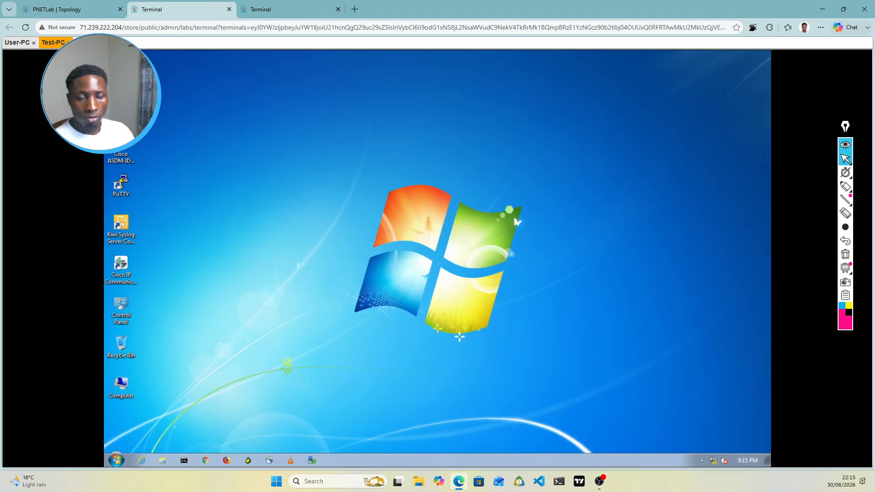
right_click(716, 462)
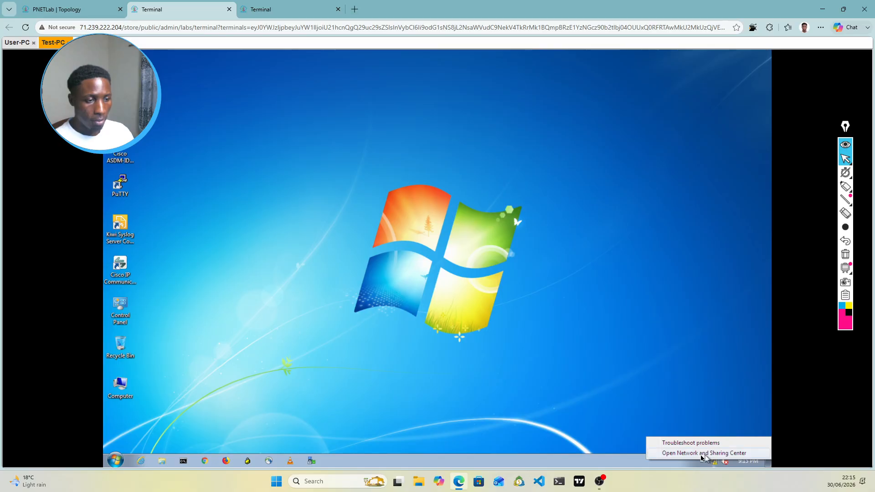
left_click(701, 454)
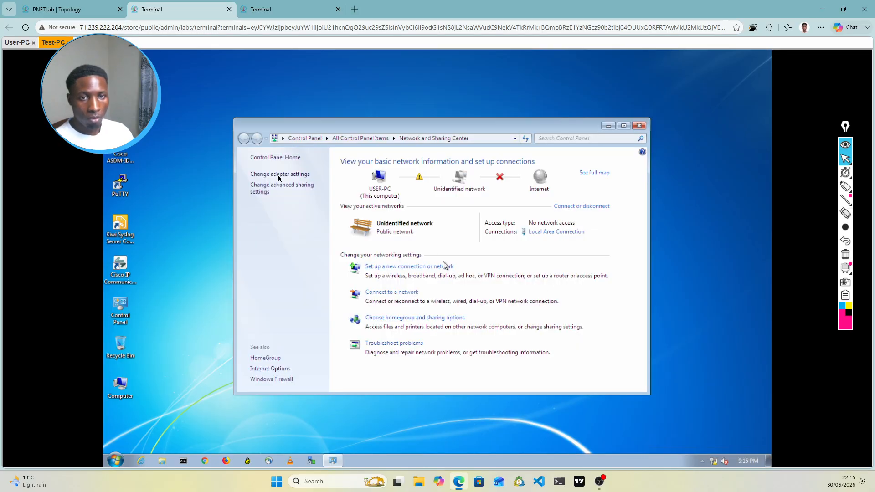
left_click(279, 175)
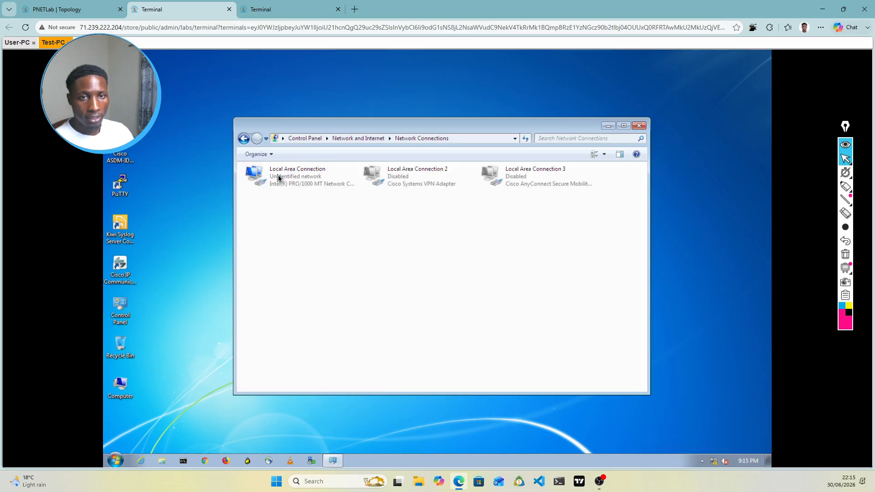
right_click(306, 179)
left_click(330, 264)
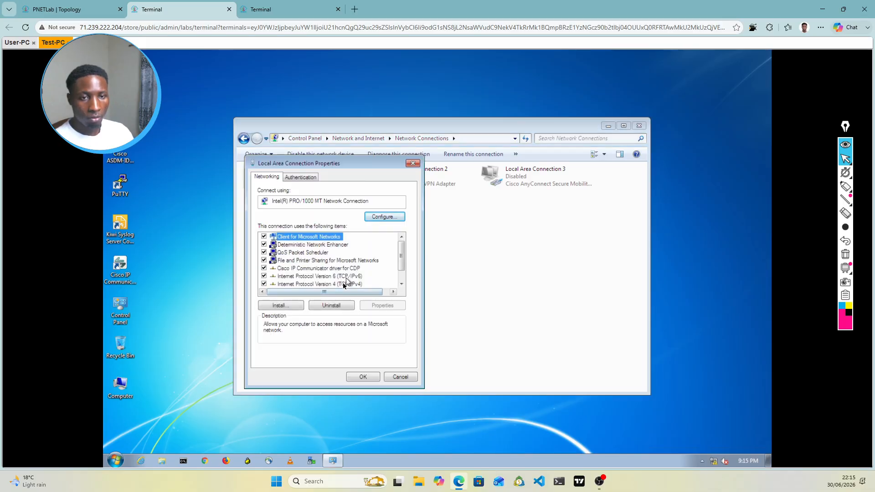
Step: Enter static IPv4 10.2.2.2, mask 255.255.255.0, gateway 10.2.2.1, and apply it
double_click(342, 284)
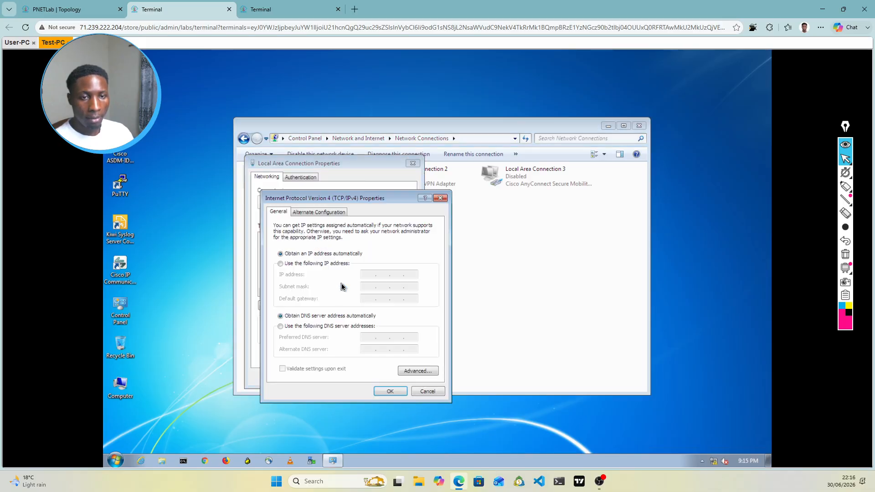
left_click(282, 264)
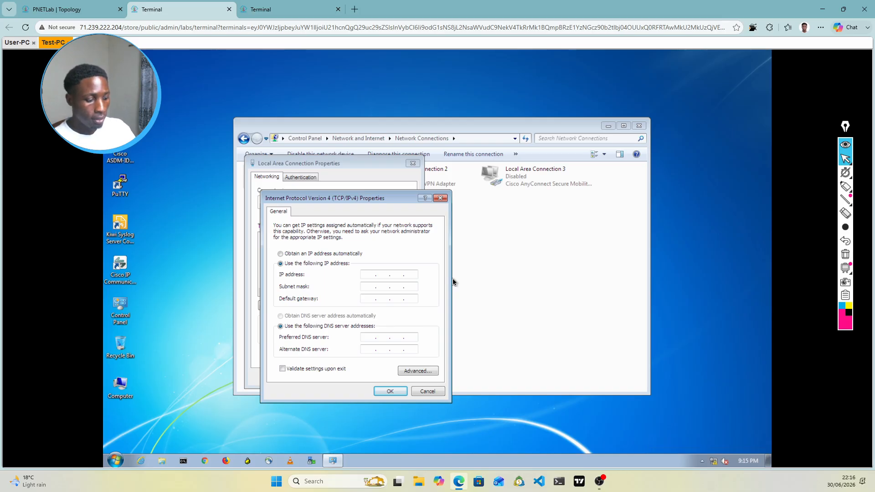
type("10.2.2.2")
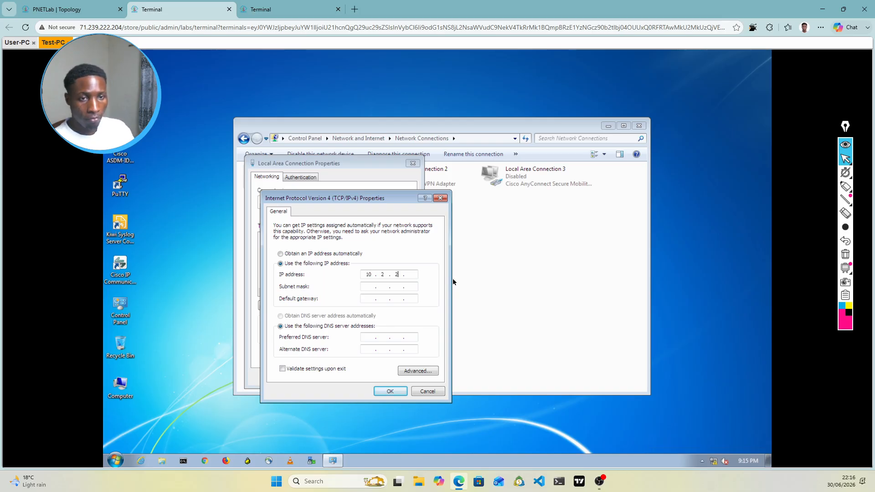
left_click(385, 288)
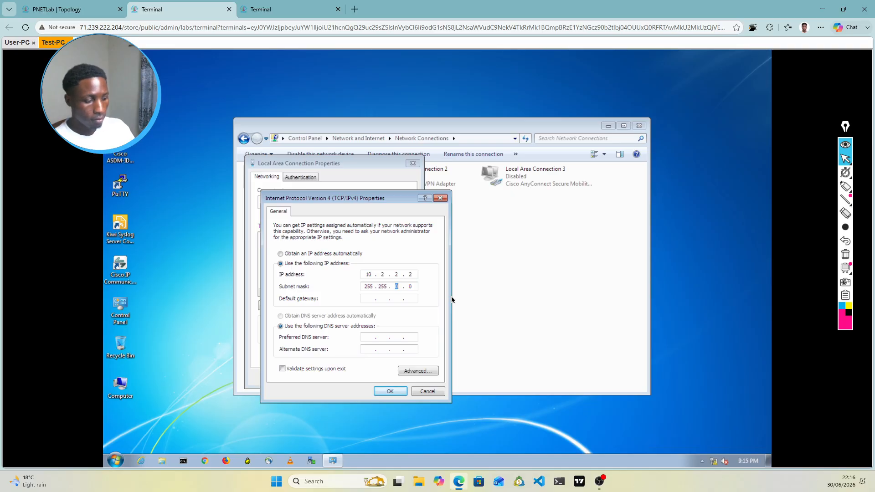
type("255.")
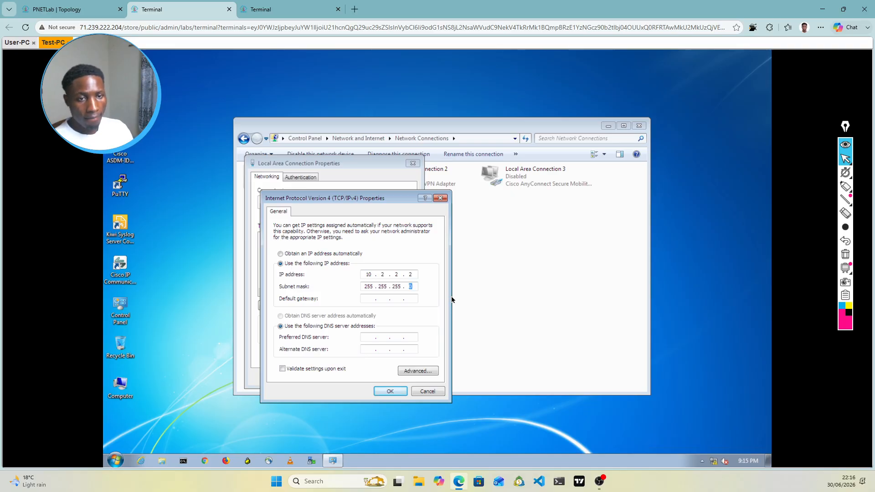
left_click(379, 298)
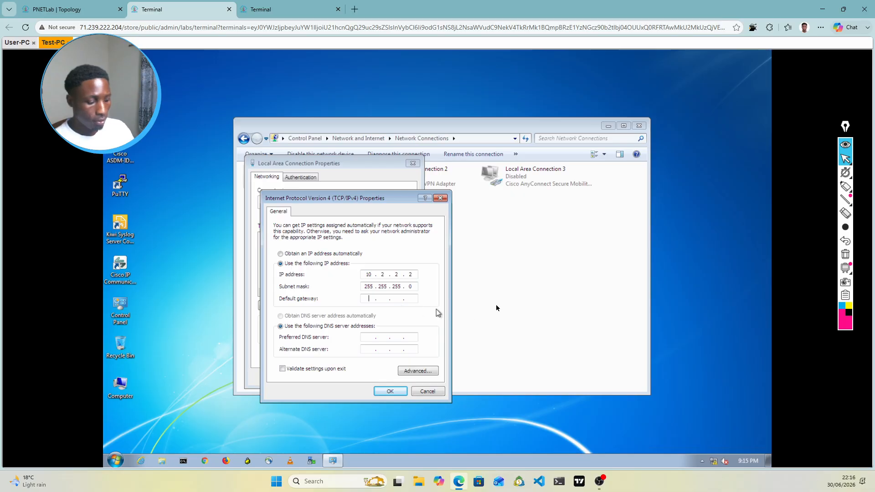
type("10.")
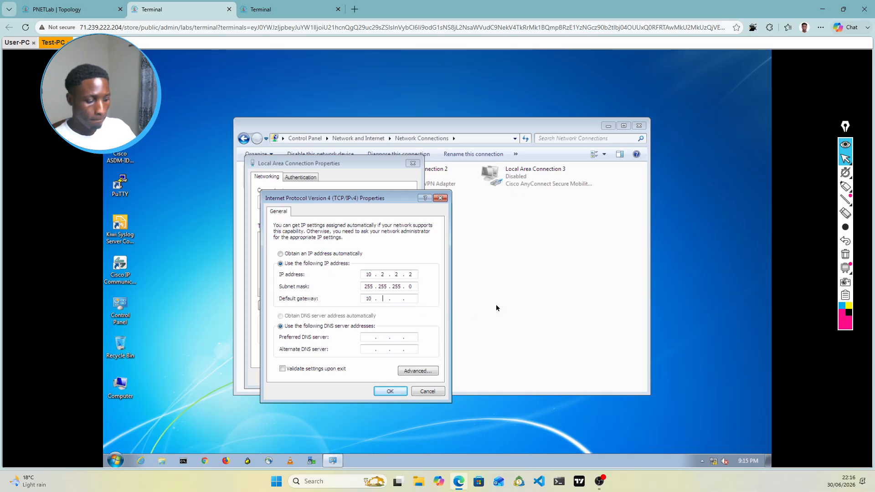
type("2.2.1")
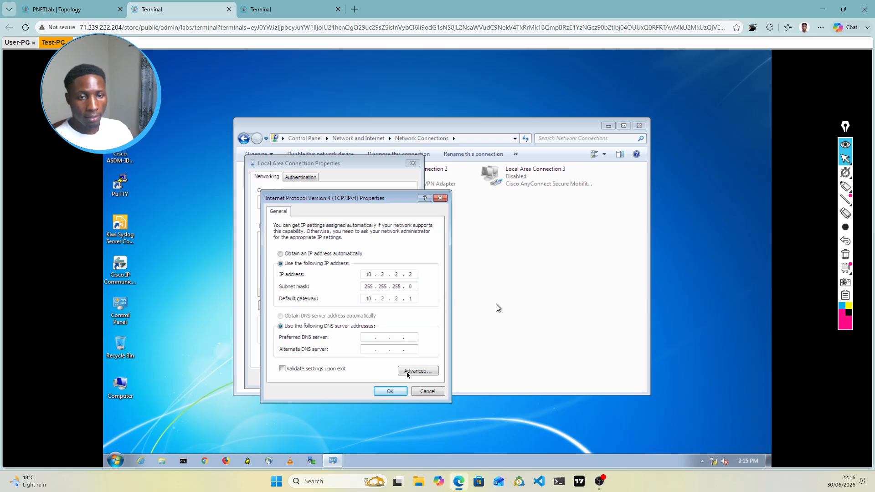
left_click(391, 392)
left_click(367, 378)
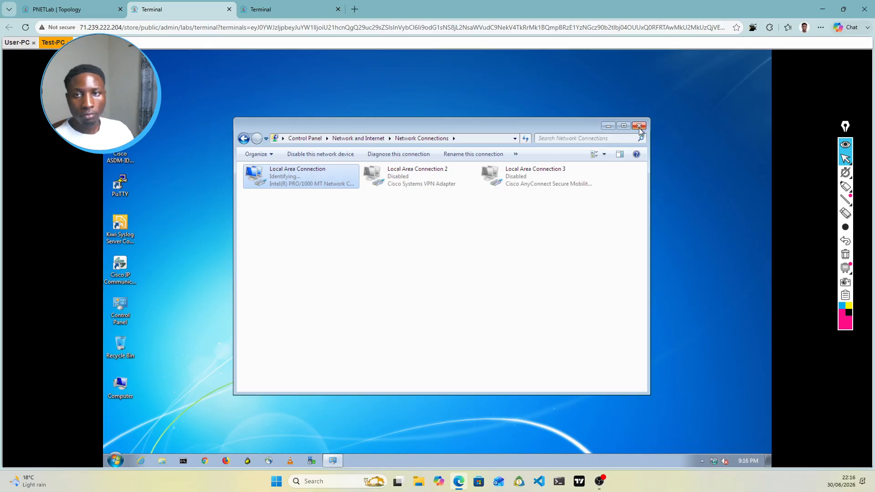
Step: Alternate between User-PC's boot screen and SG1's cluster status, then go back to the topology
left_click(17, 42)
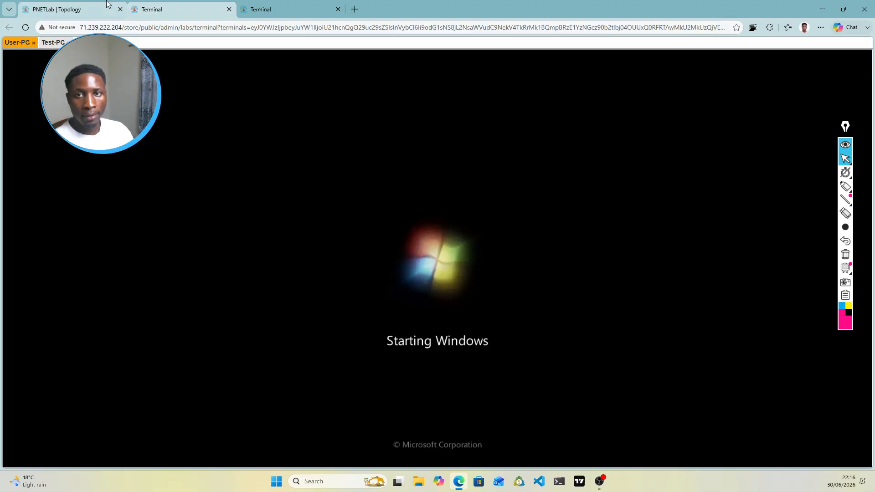
left_click(76, 15)
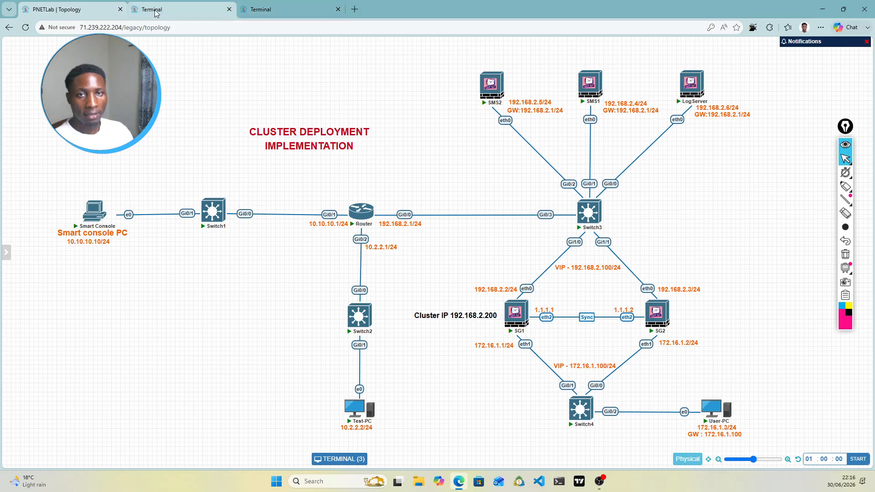
left_click(170, 14)
left_click(283, 8)
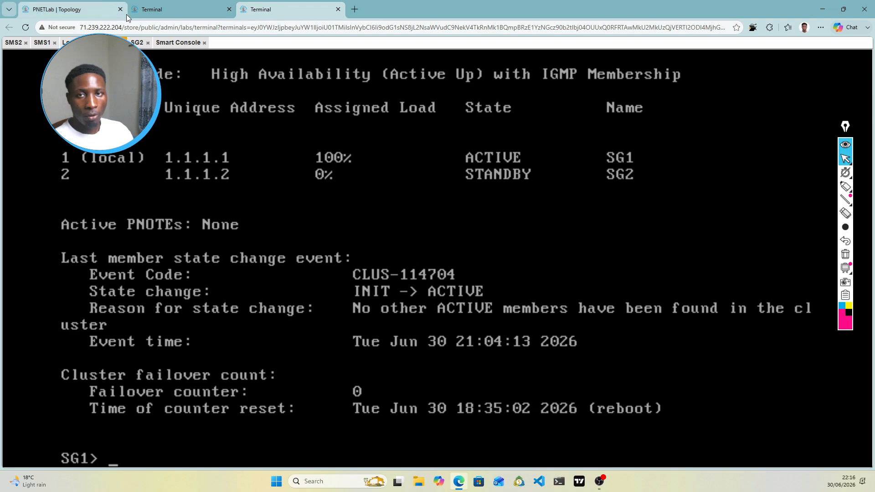
left_click(182, 10)
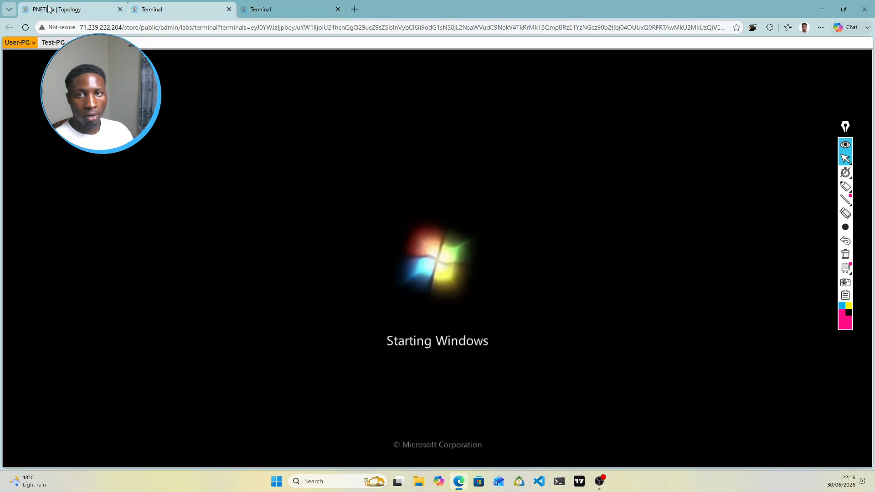
left_click(284, 5)
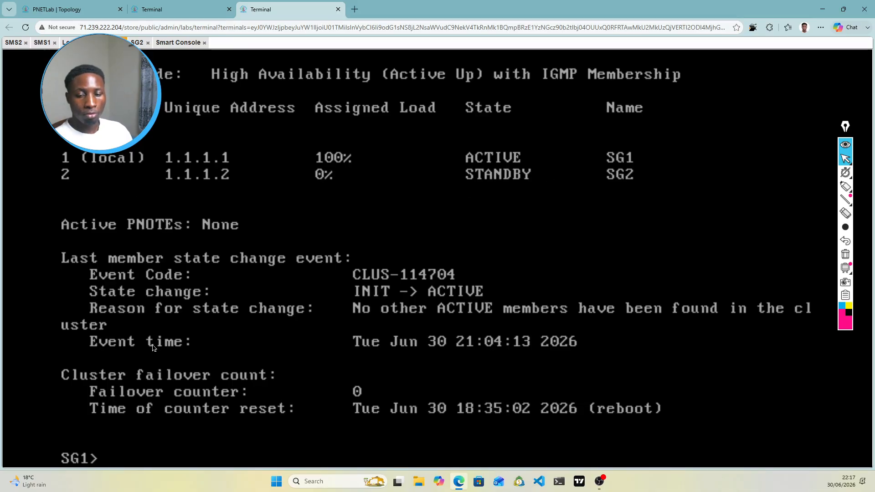
left_click(183, 9)
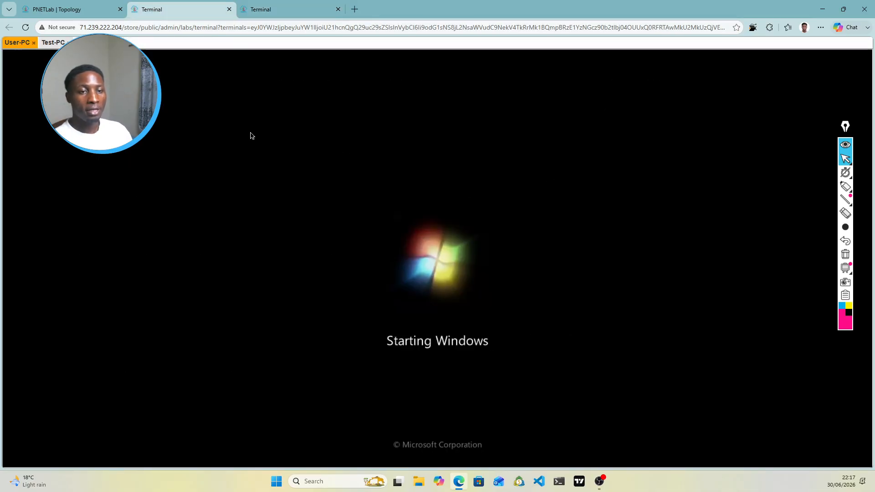
left_click(64, 10)
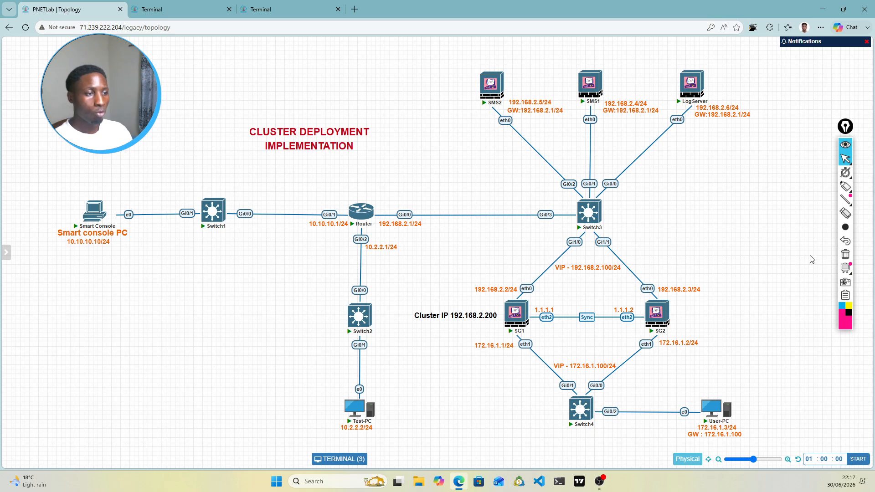
left_click(847, 212)
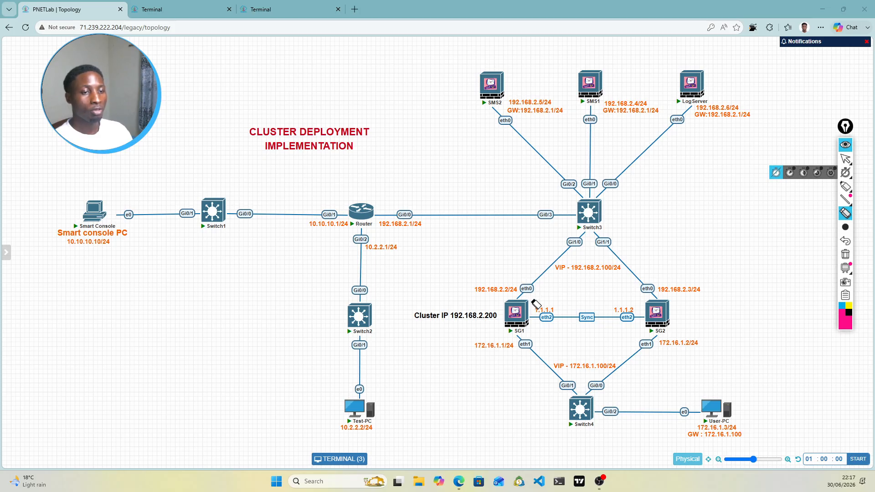
mouse_move(848, 185)
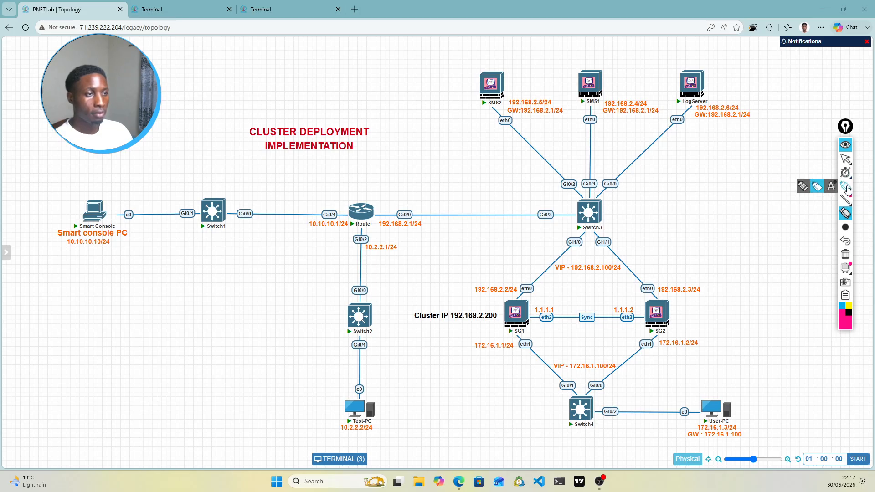
left_click(847, 187)
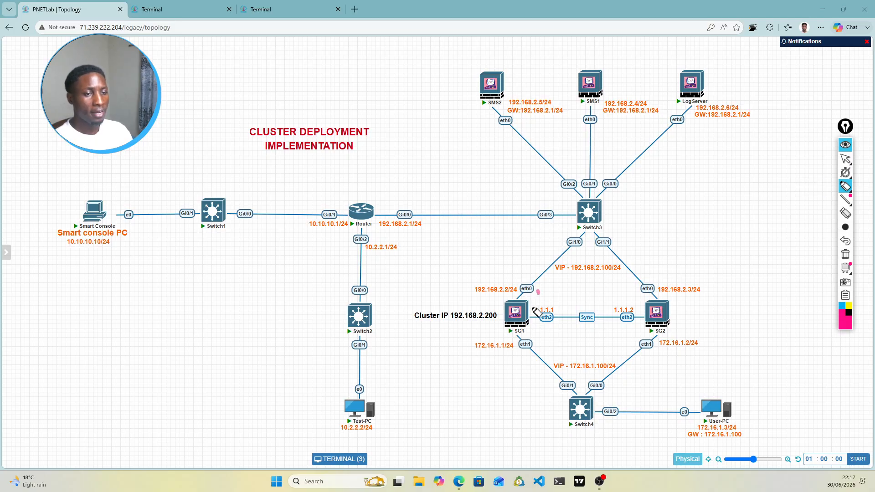
left_click_drag(540, 292, 533, 309)
left_click_drag(528, 296, 556, 303)
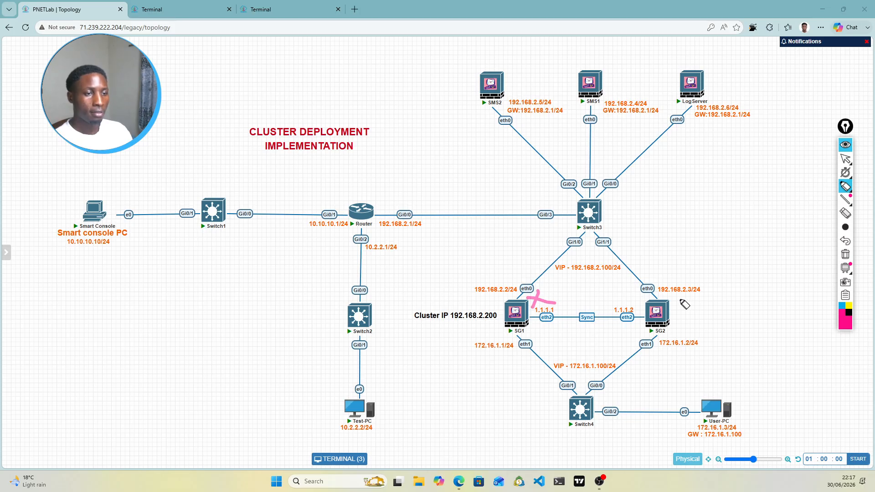
left_click_drag(674, 300, 701, 272)
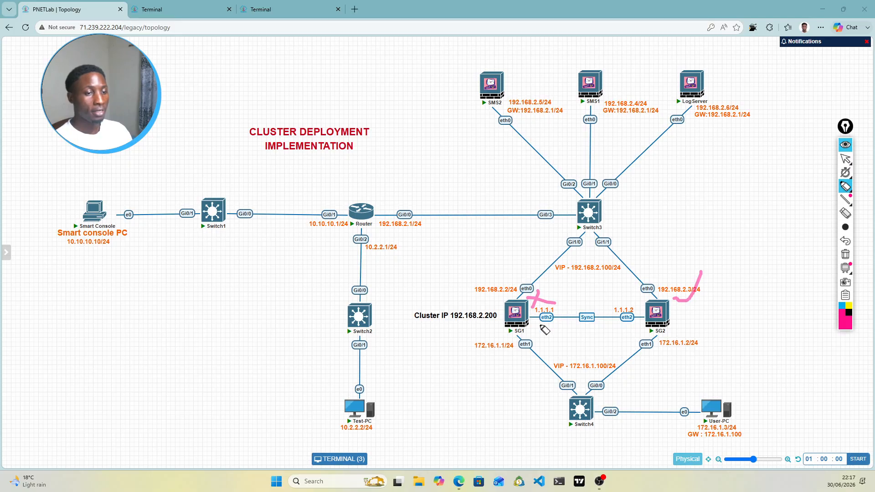
mouse_move(533, 336)
left_mouse_down()
mouse_move(617, 310)
mouse_move(597, 311)
left_mouse_up()
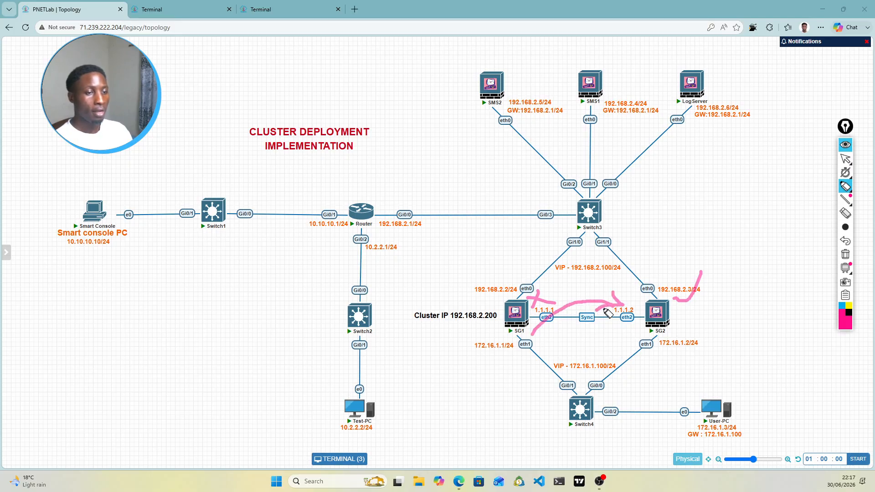
left_click(844, 159)
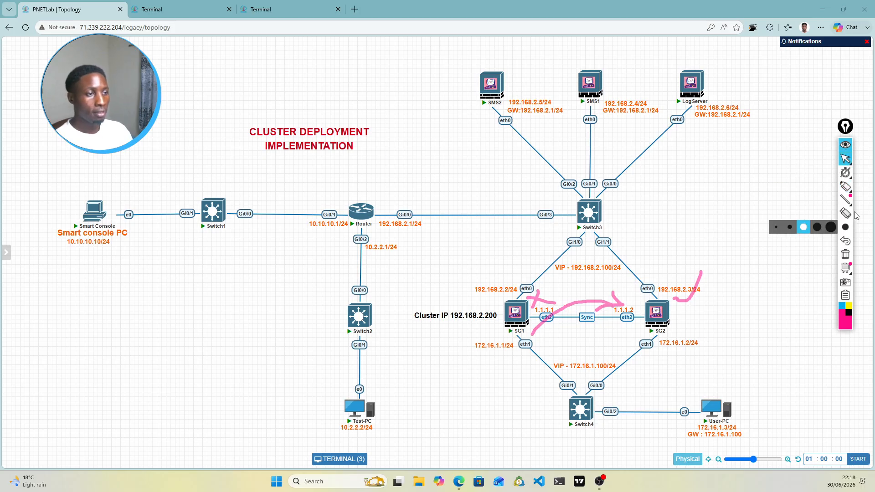
left_click(845, 186)
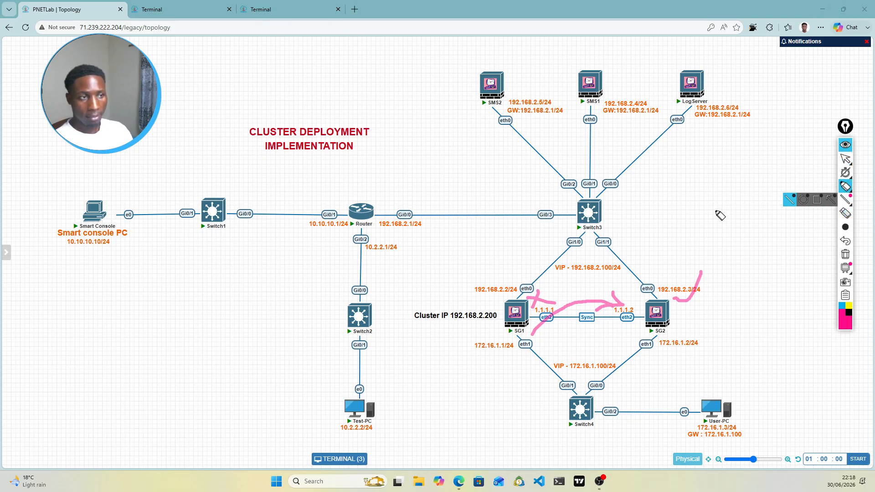
left_click(846, 254)
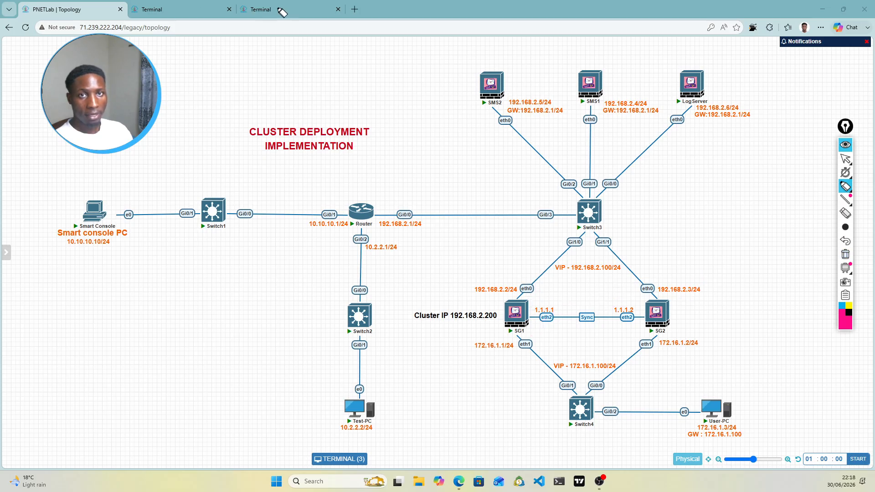
Step: On SG1, run set expert-password and enter the new expert password twice
left_click(846, 160)
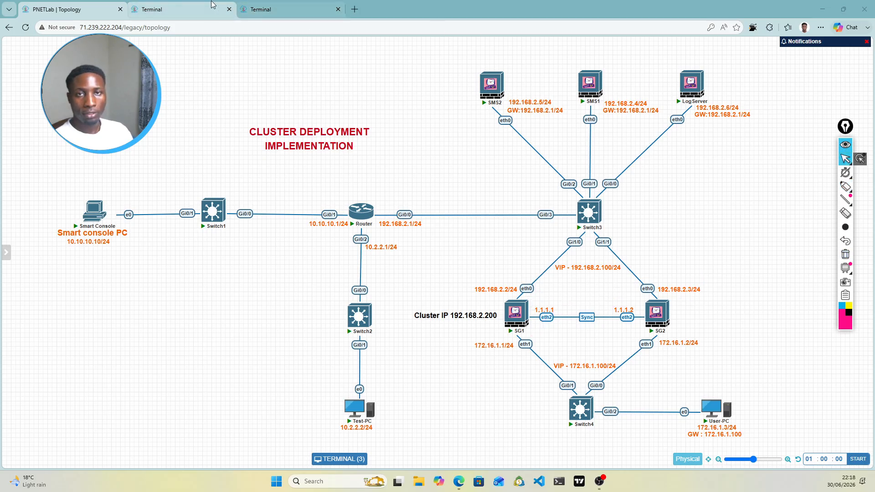
left_click(286, 5)
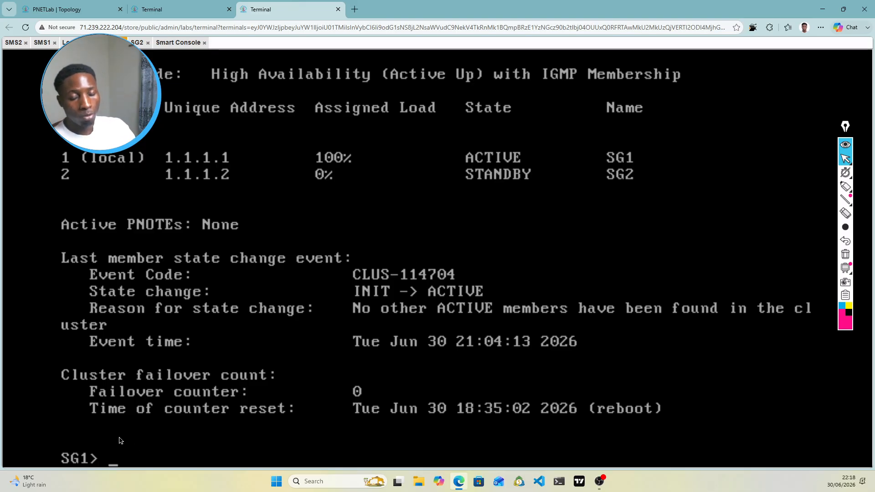
type("se")
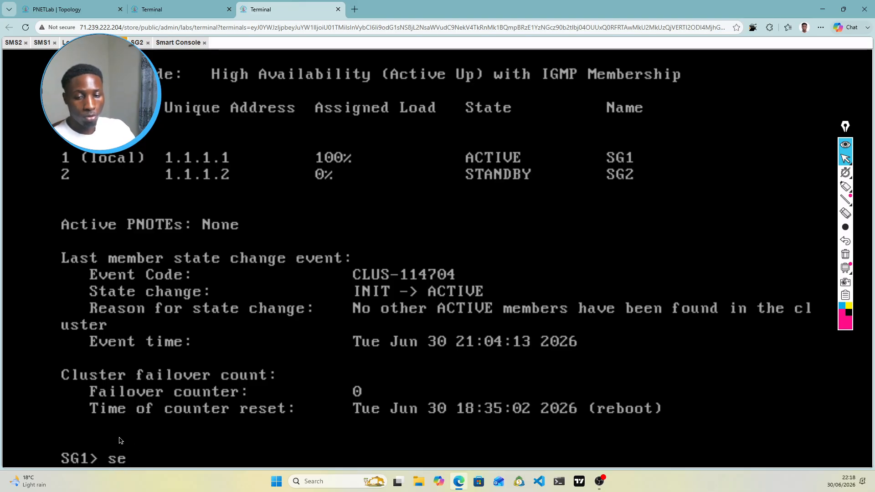
type("t")
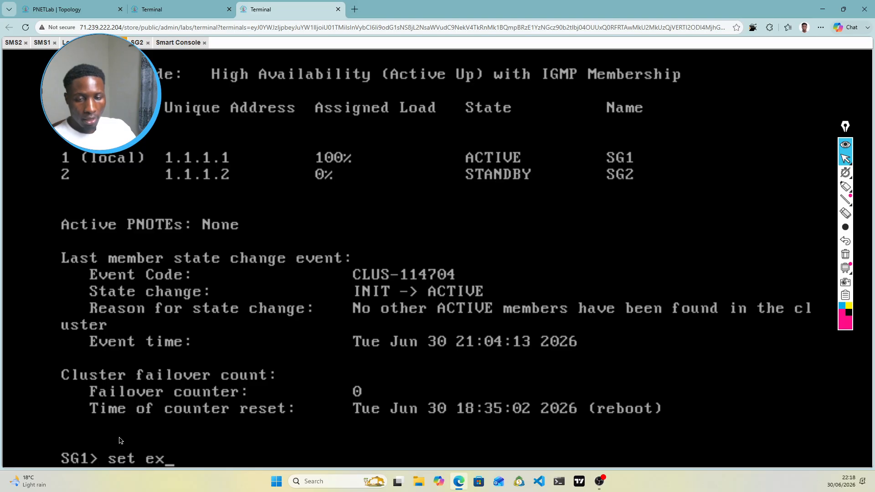
type(" ex")
key("Tab")
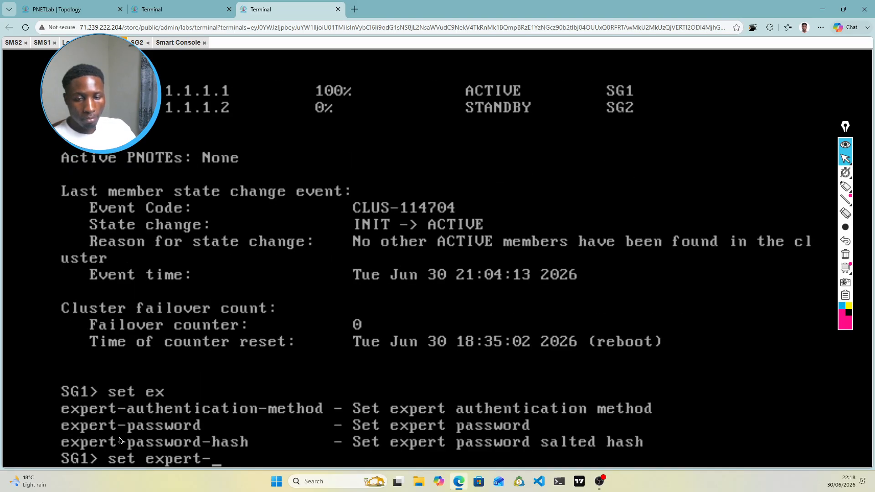
type("pa")
key("Tab")
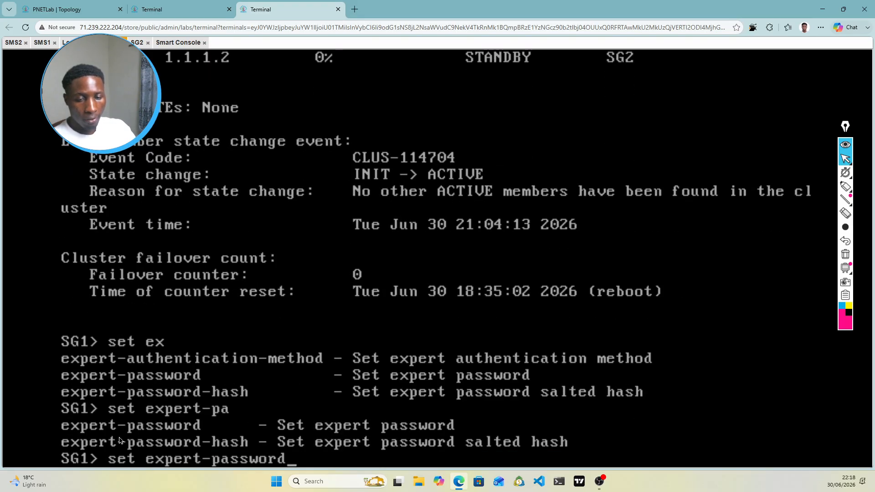
key("Return")
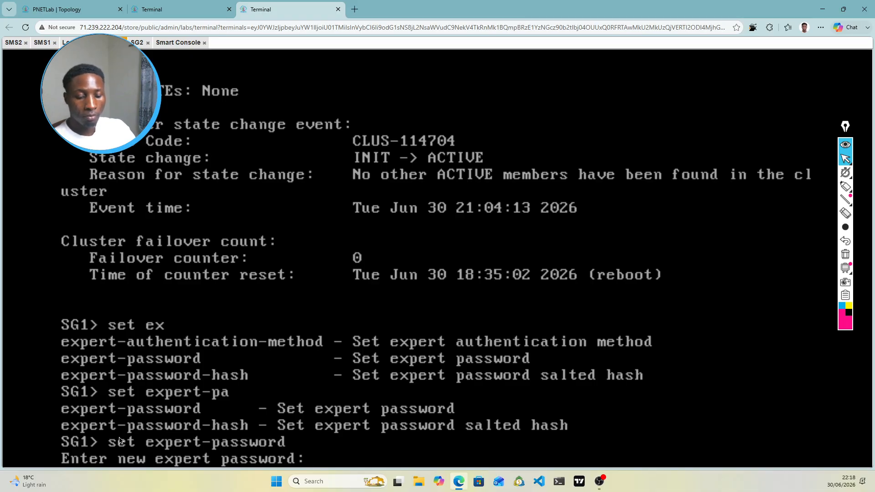
key("Return")
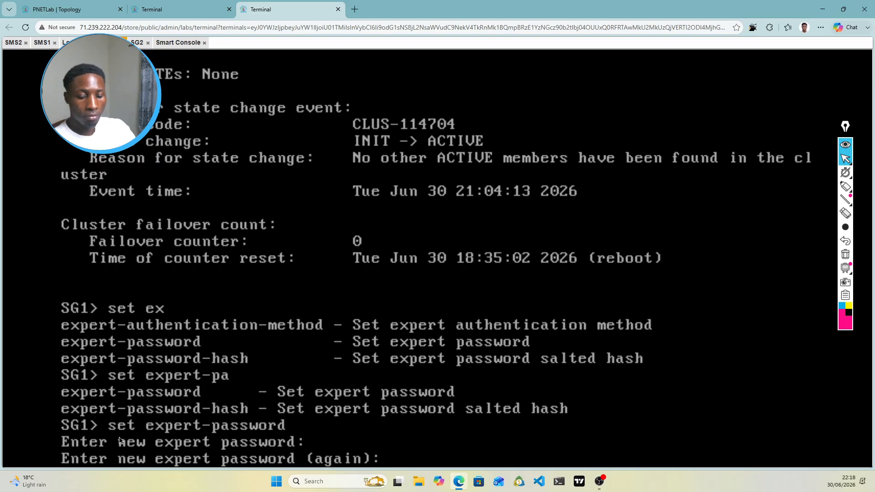
key("Return")
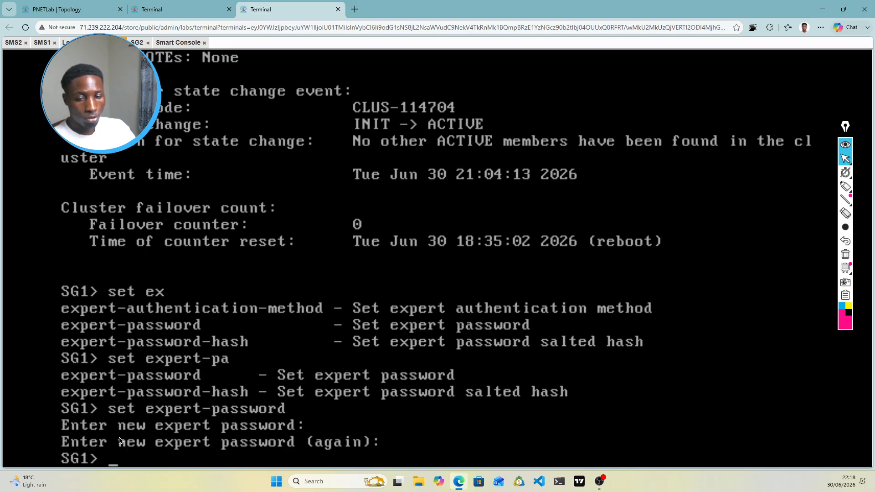
Step: Enter SG1's expert mode with its password, then bring up User-PC's console
type("exi")
key("BackSpace")
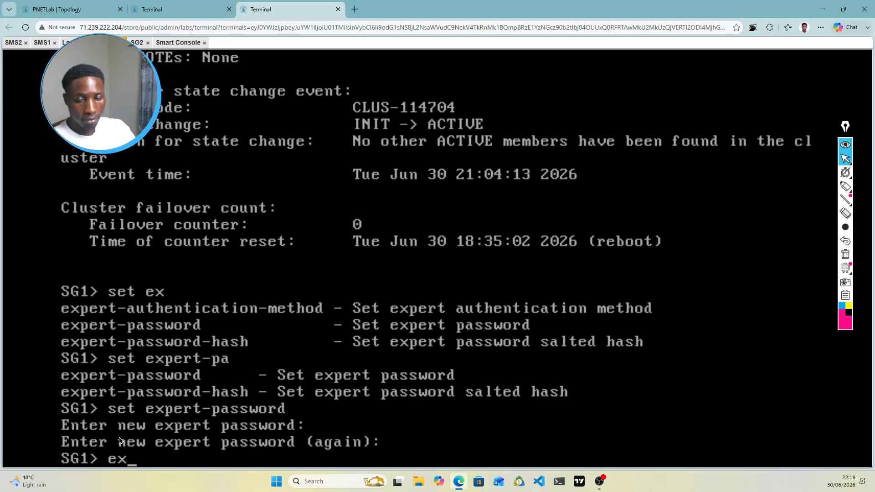
type("per")
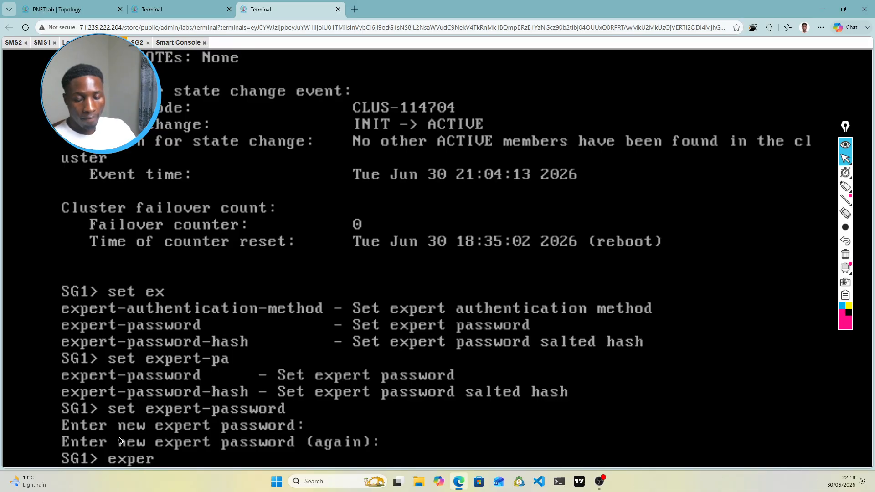
key("Tab")
key("Return")
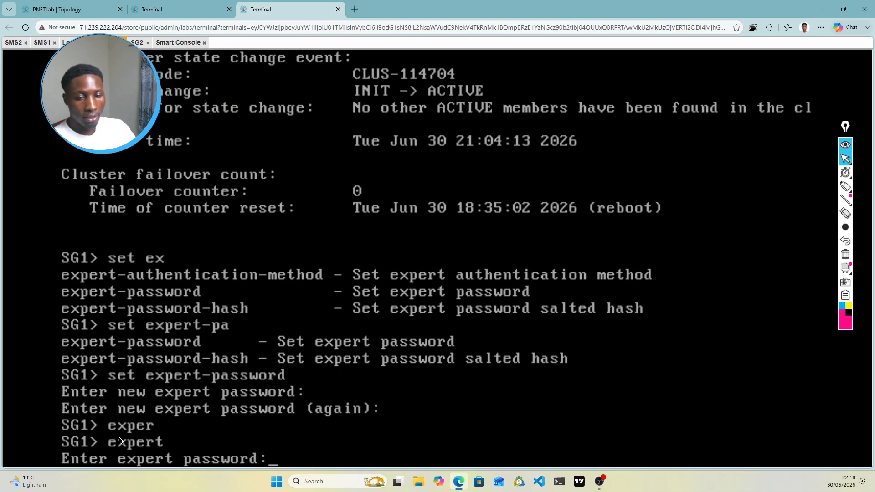
key("Return")
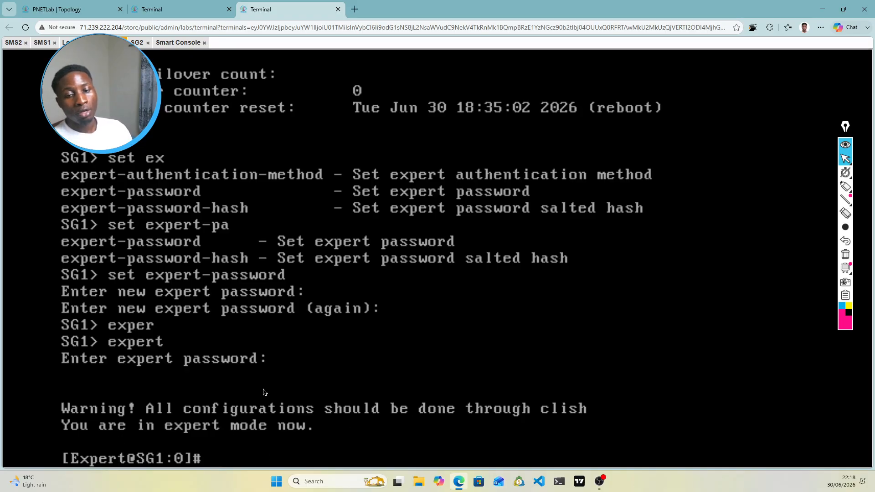
left_click(200, 10)
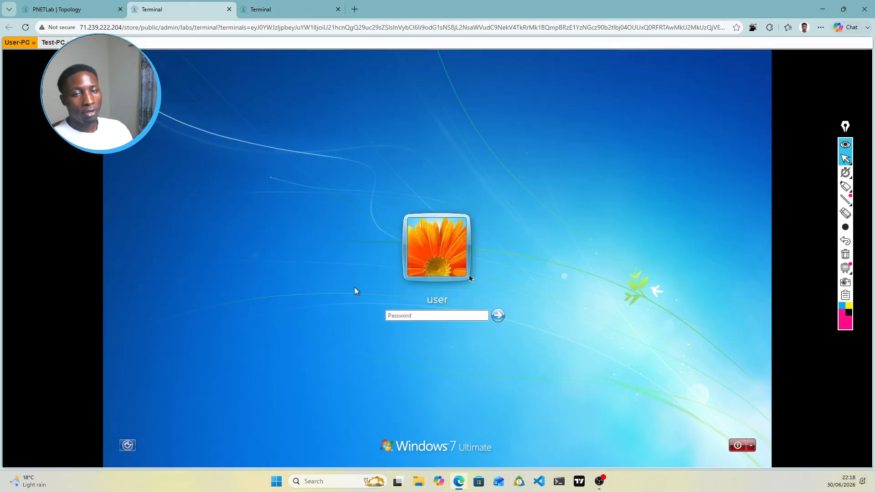
Step: Type 'clusterXL_admin down' at SG1's expert prompt, fixing typos, then show the topology diagram
left_click(70, 6)
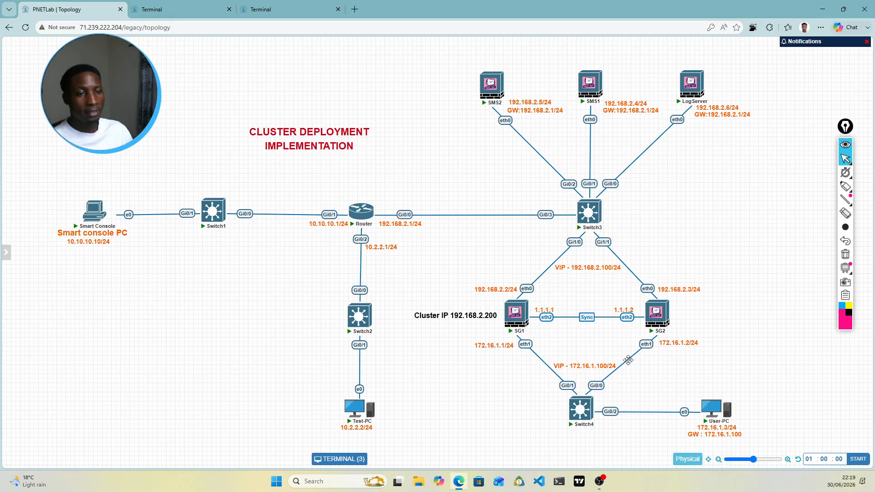
mouse_move(510, 319)
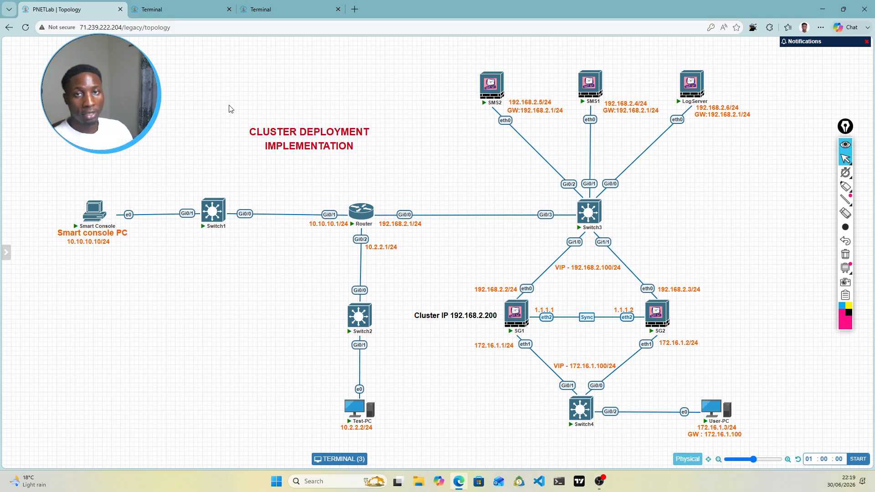
left_click(273, 10)
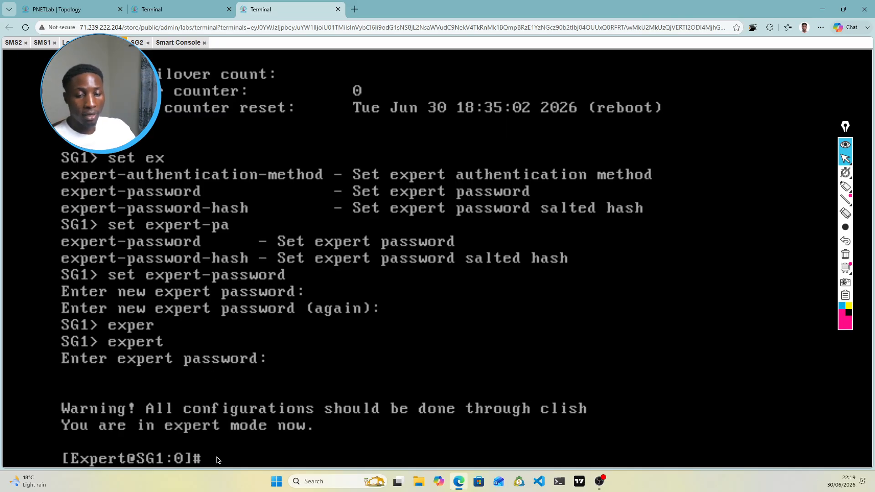
type("cp")
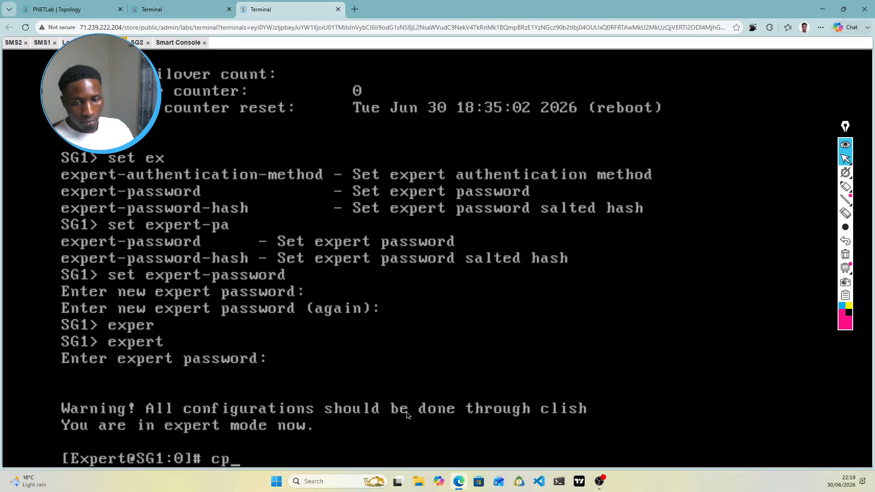
left_click(600, 481)
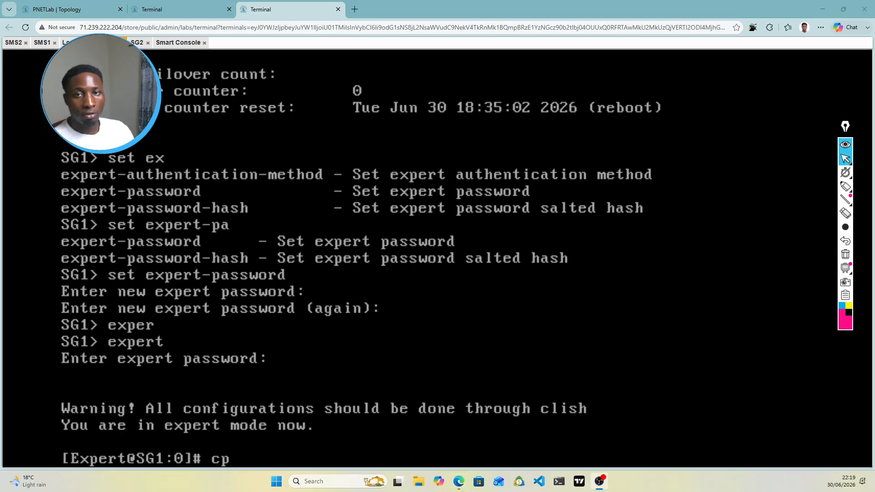
key("alt+Tab")
key("BackSpace")
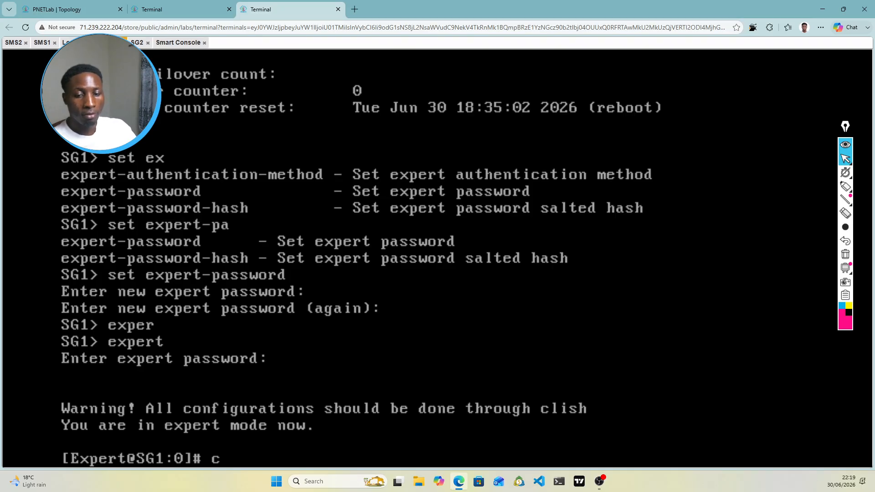
type("lusterer")
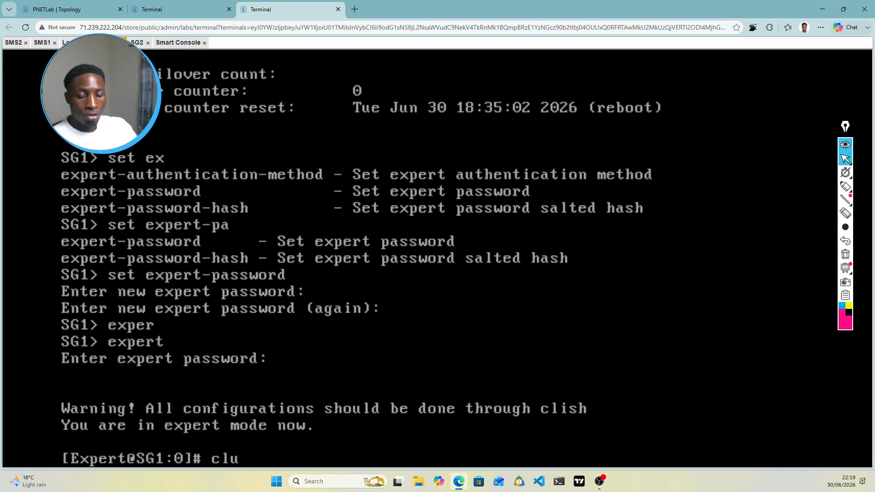
key("BackSpace")
key("BackSpace")
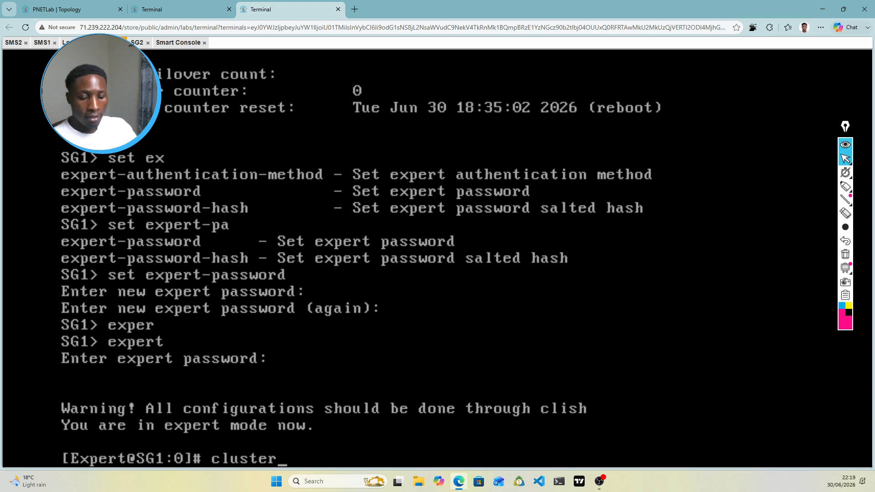
type("XL")
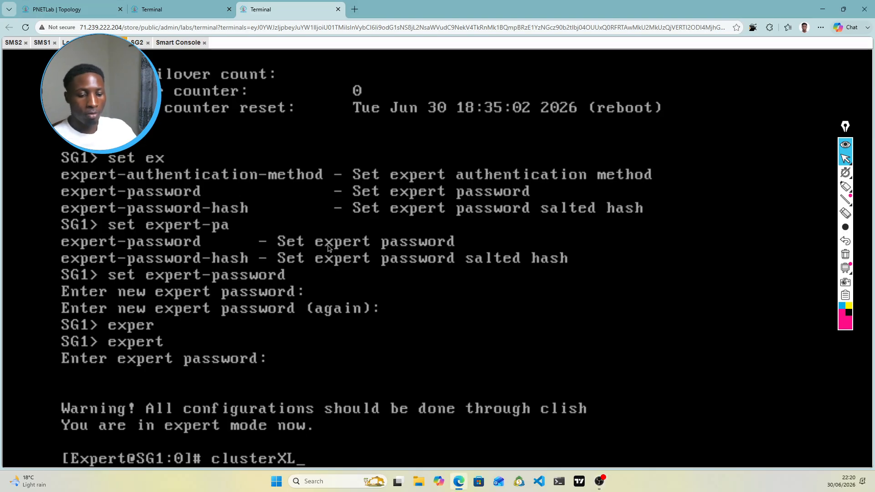
type("_admi")
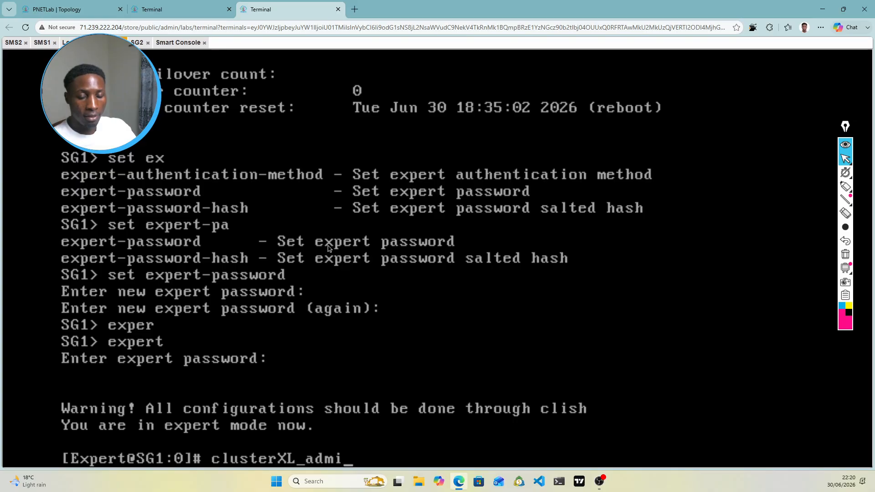
type("n donw")
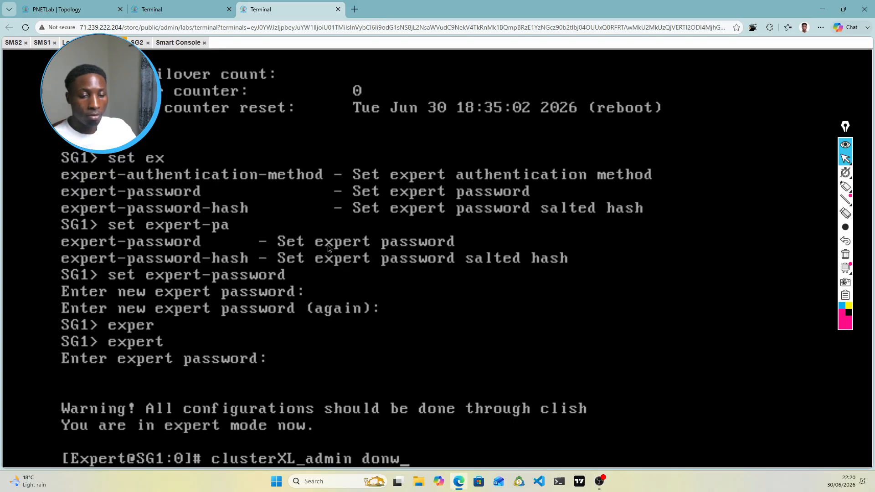
key("BackSpace")
type("w")
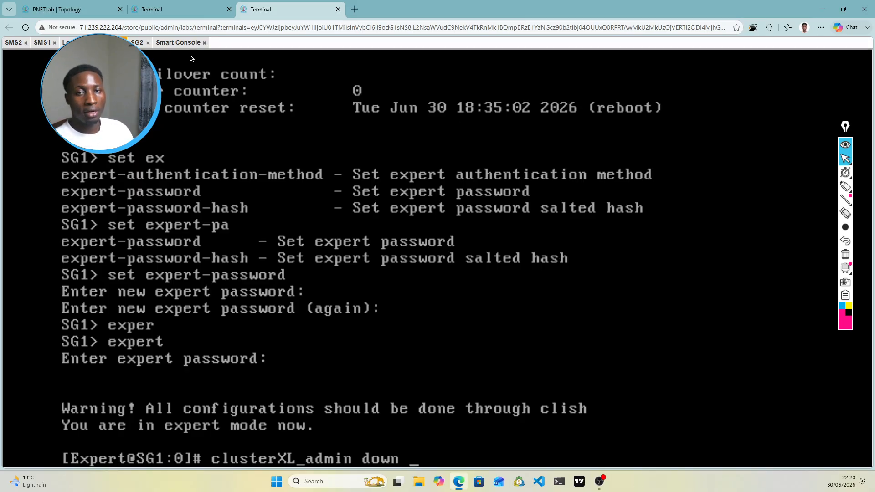
left_click(80, 9)
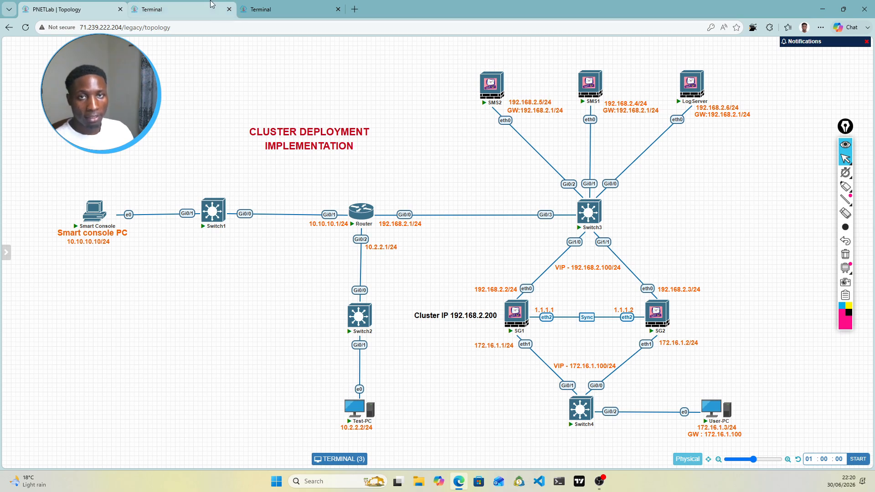
Step: Log in to User-PC's Windows 7 console with its password, then return to the topology
left_click(183, 8)
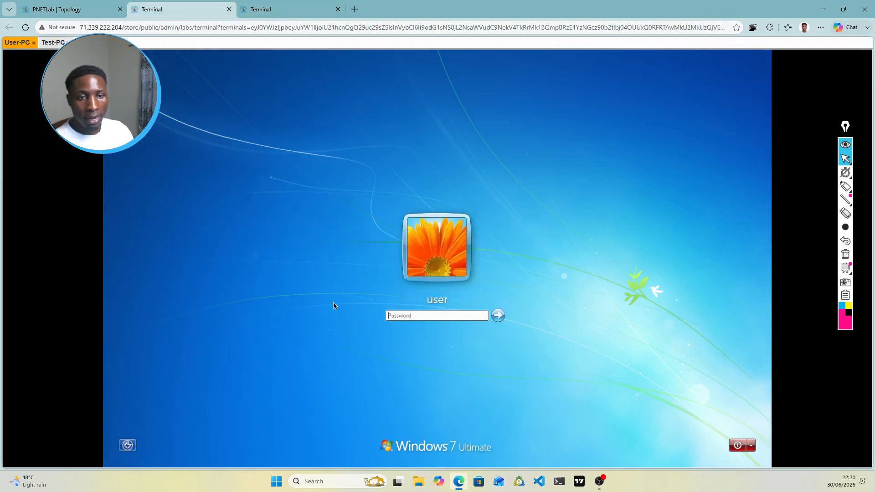
left_click(400, 317)
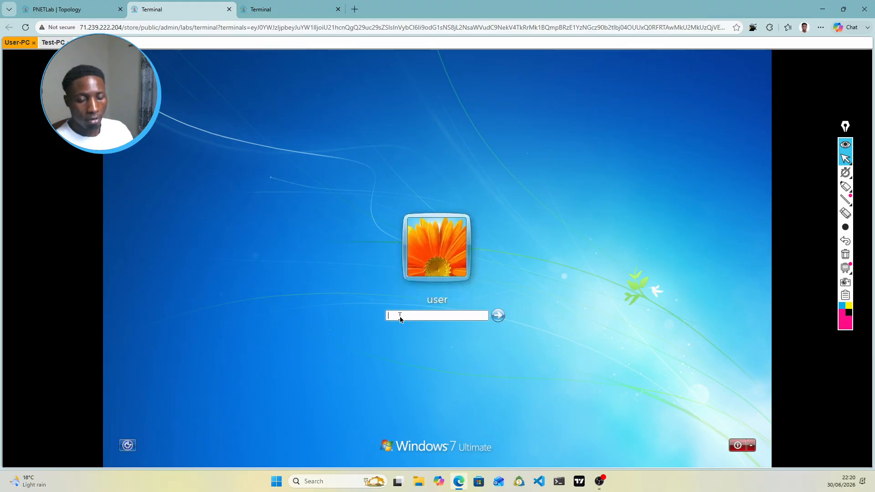
type("1")
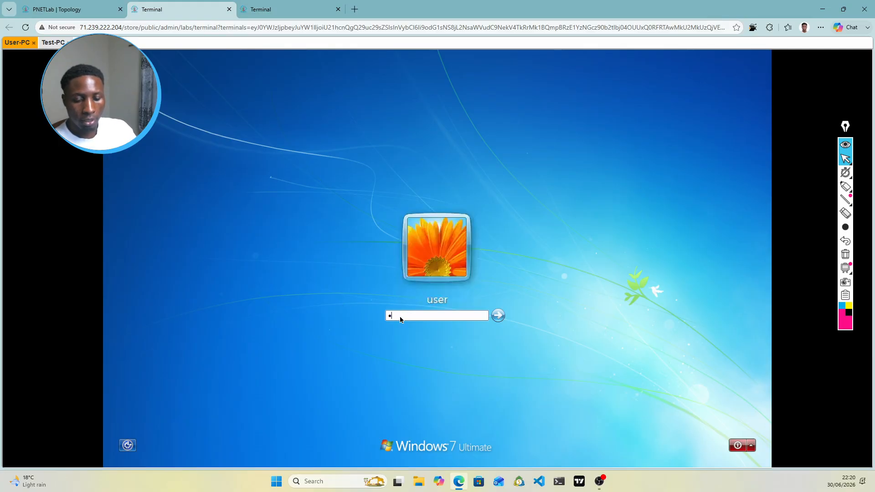
type("234567")
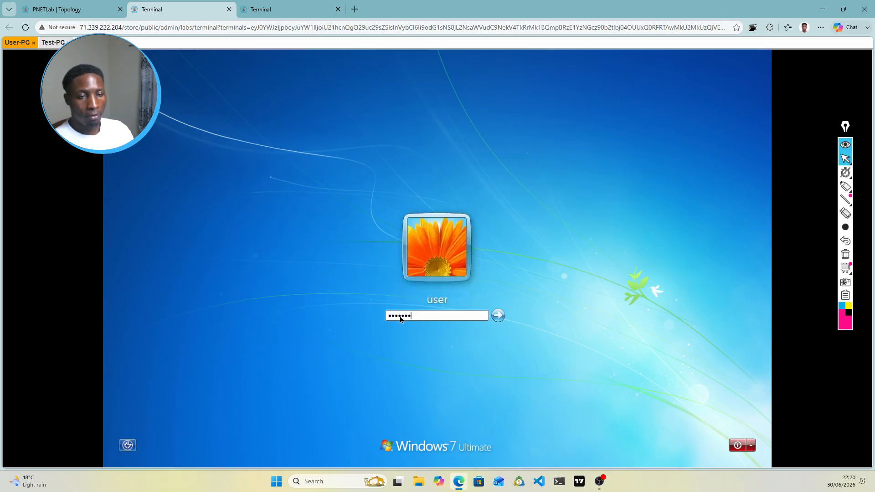
key("Return")
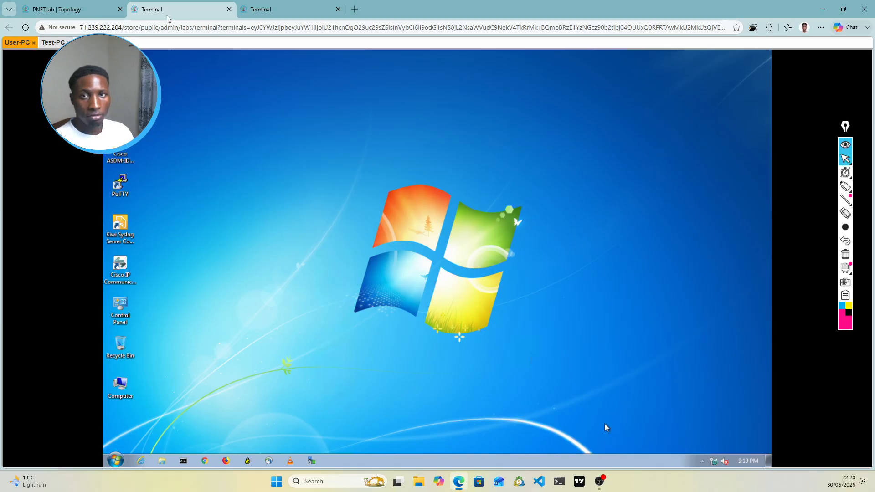
left_click(109, 9)
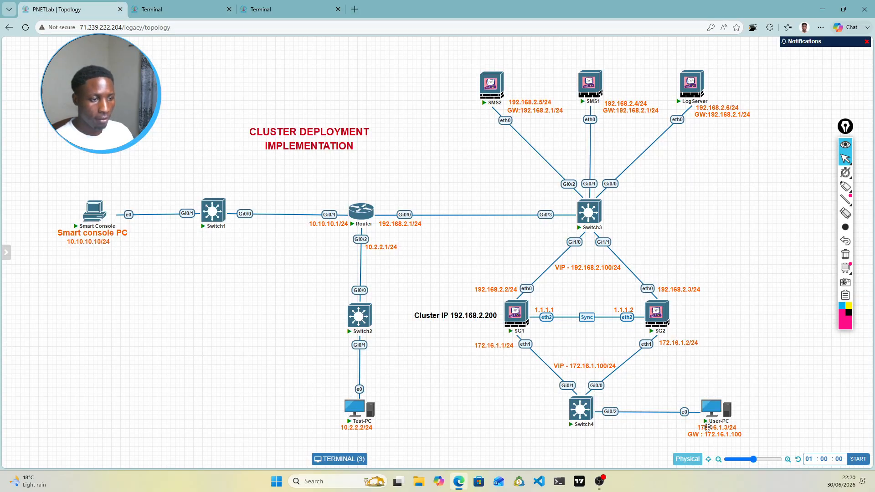
Step: On User-PC, open the Local Area Connection's IPv4 settings via the Network and Sharing Center
left_click(199, 4)
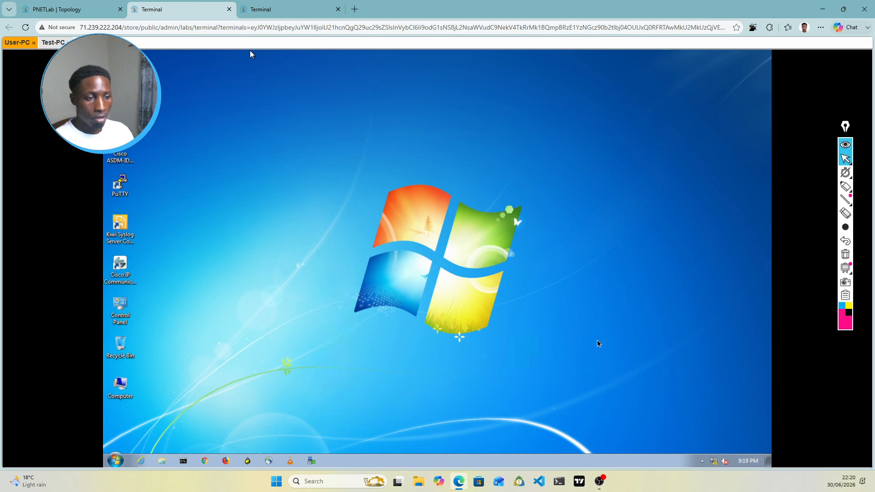
right_click(715, 463)
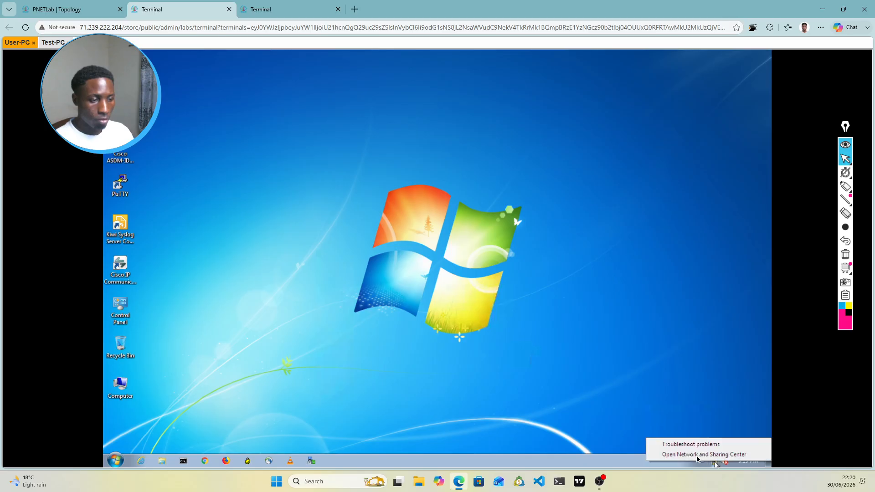
left_click(694, 456)
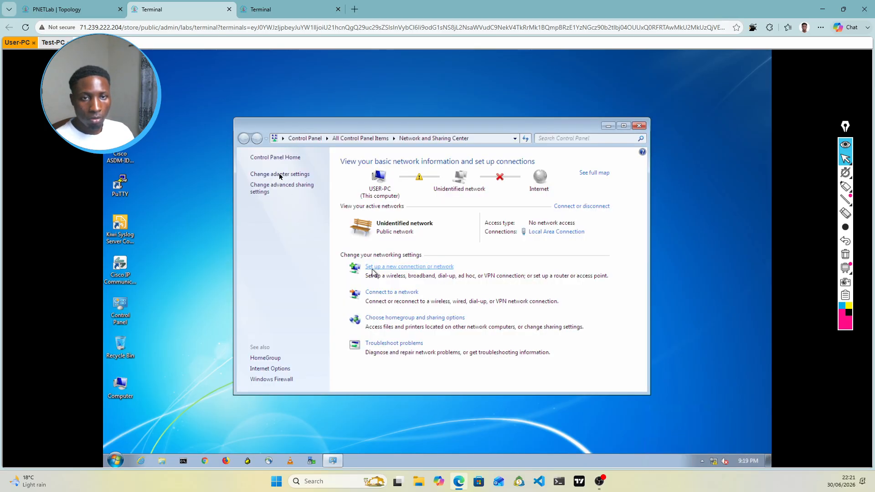
left_click(279, 175)
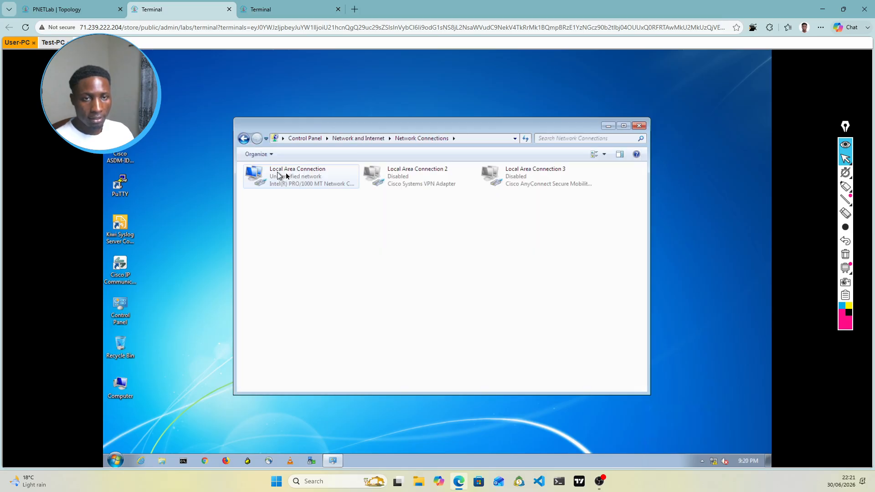
right_click(312, 176)
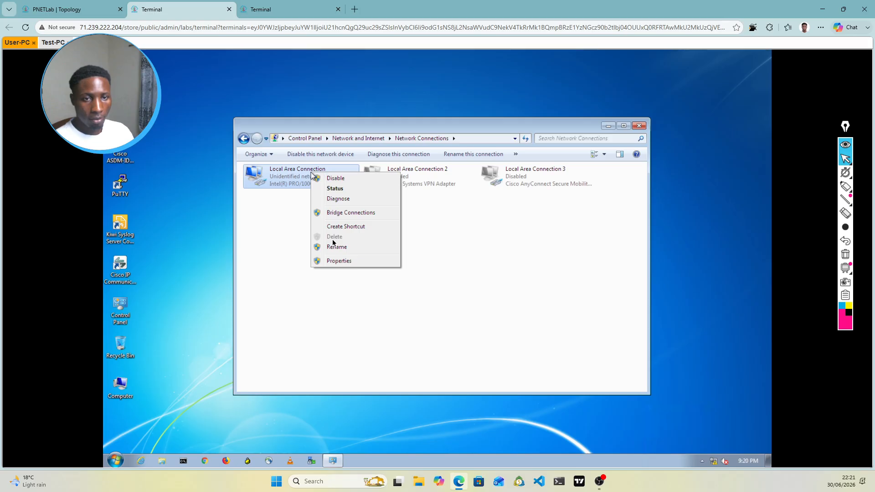
left_click(343, 262)
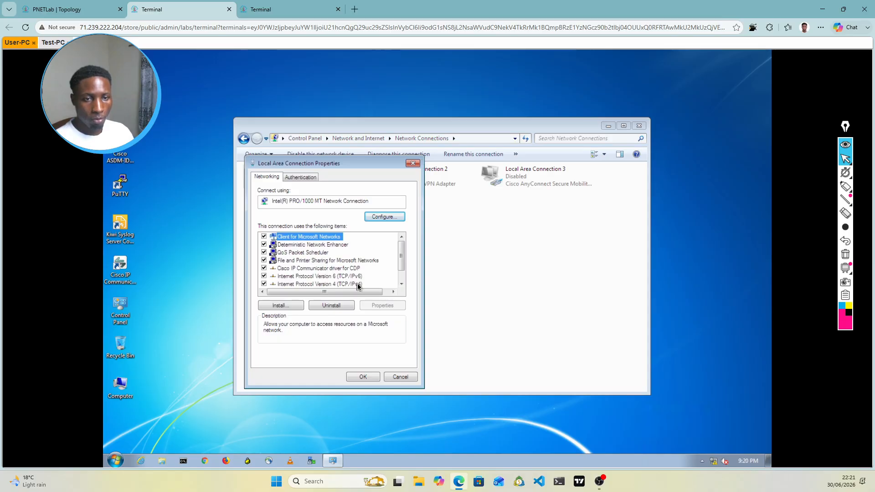
double_click(357, 284)
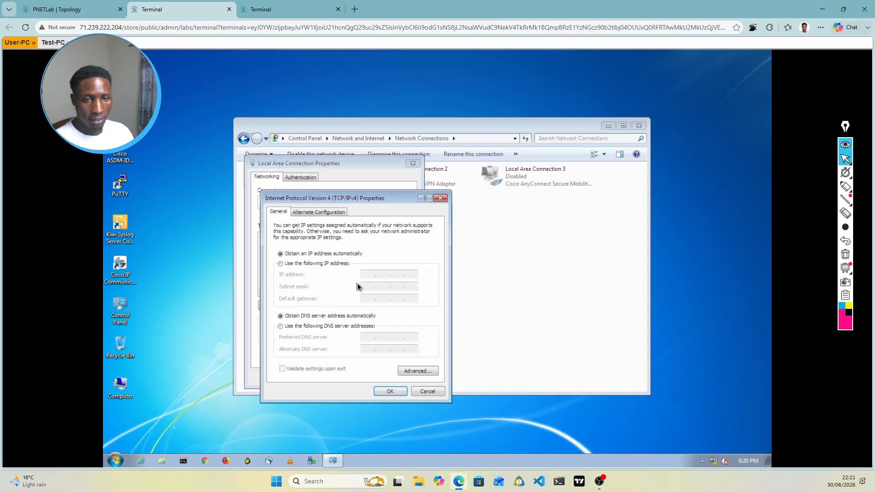
Step: Enter static IP 172.16.1.3, mask 255.255.255.0, gateway 172.16.1.100, and confirm with OK
left_click(282, 266)
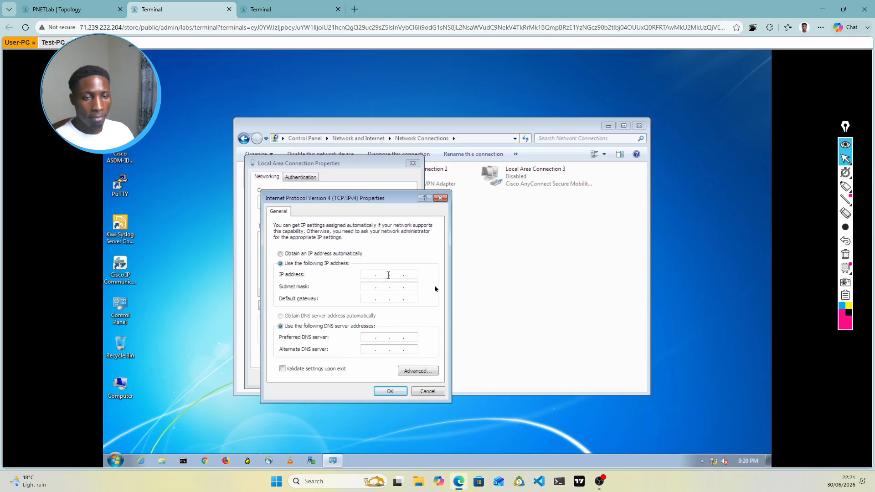
type("1")
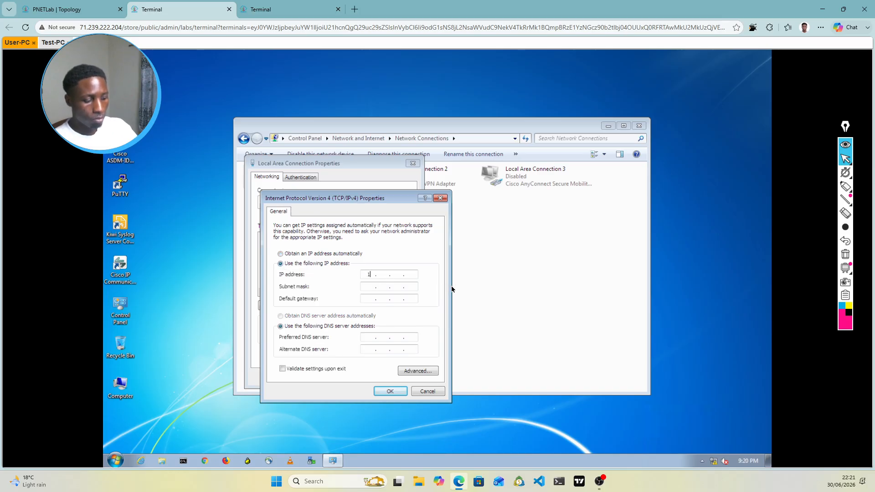
type("72 . 16 ")
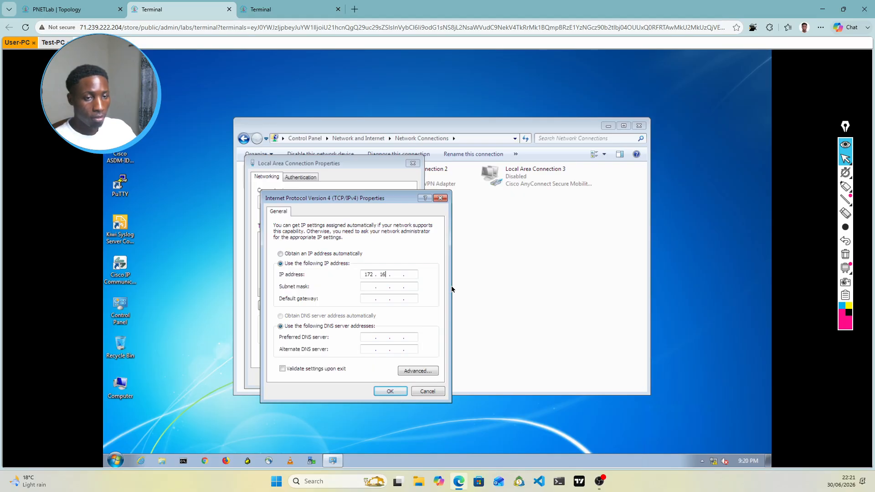
type(". 1 .")
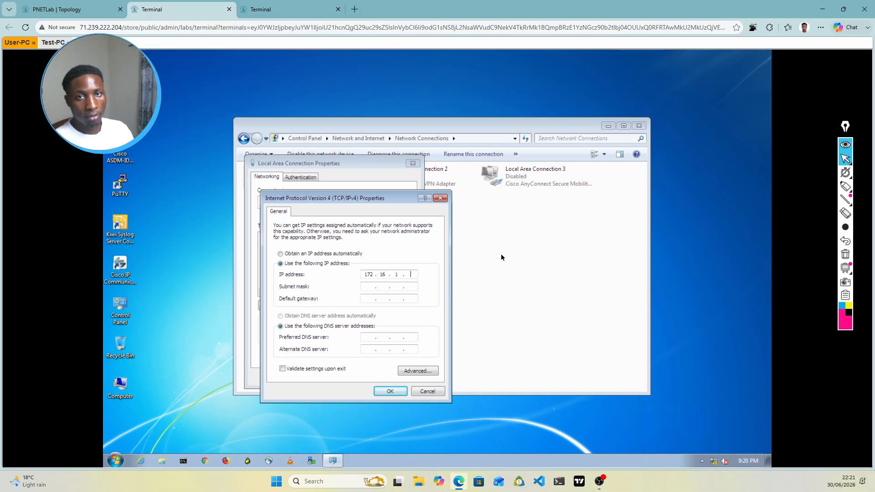
left_click(71, 9)
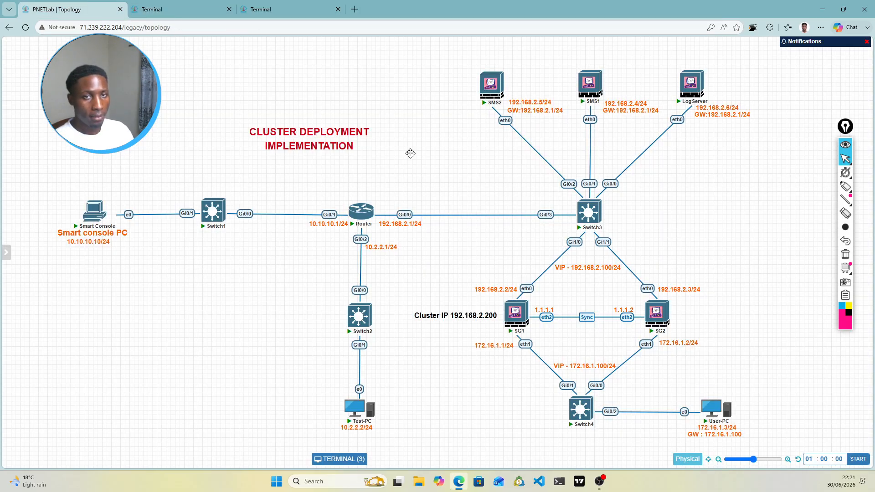
left_click(210, 14)
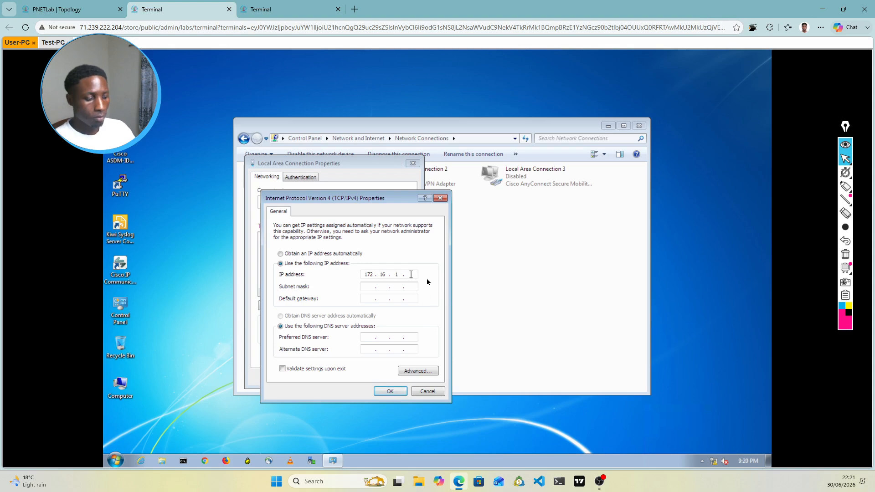
type("3")
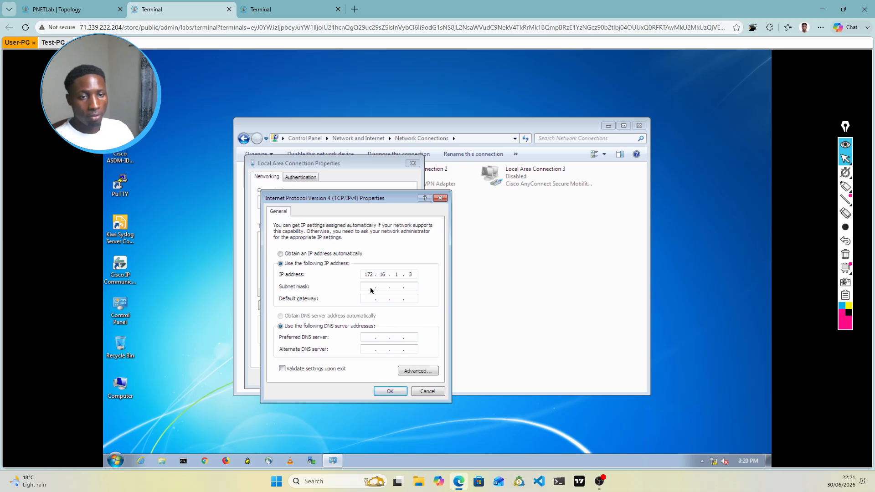
left_click(383, 290)
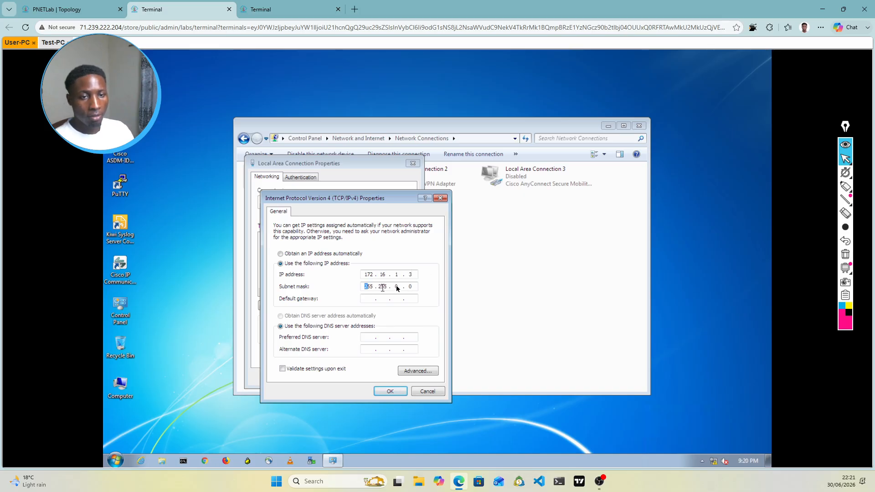
left_click_drag(395, 286, 421, 290)
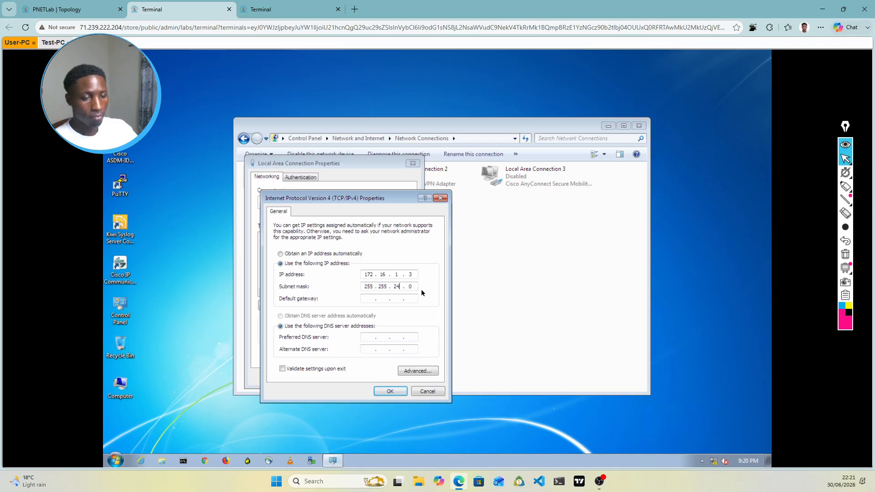
key("BackSpace")
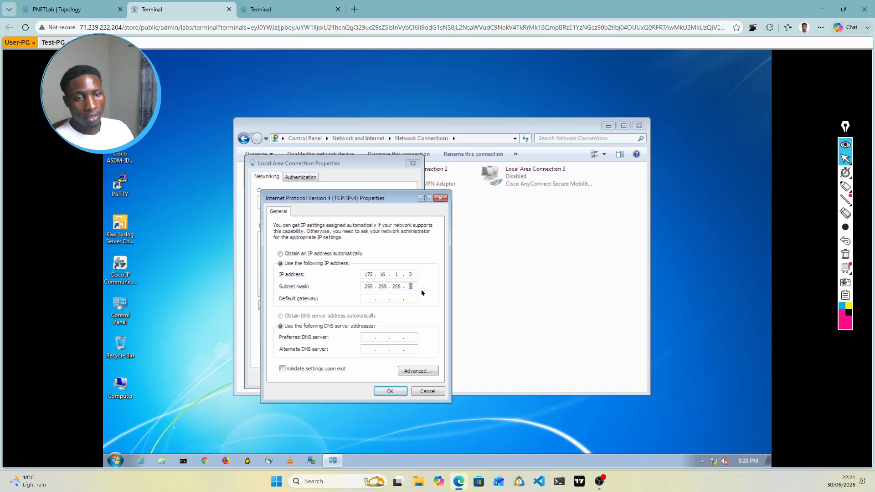
left_click(371, 299)
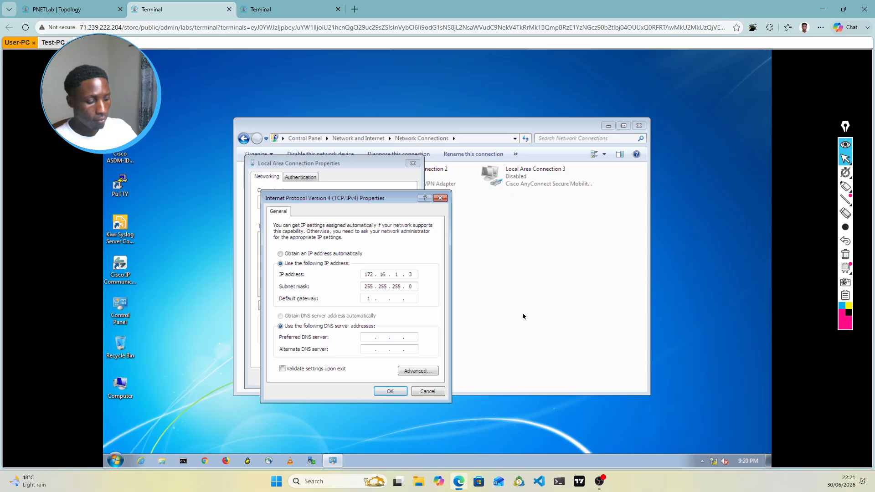
type("1721")
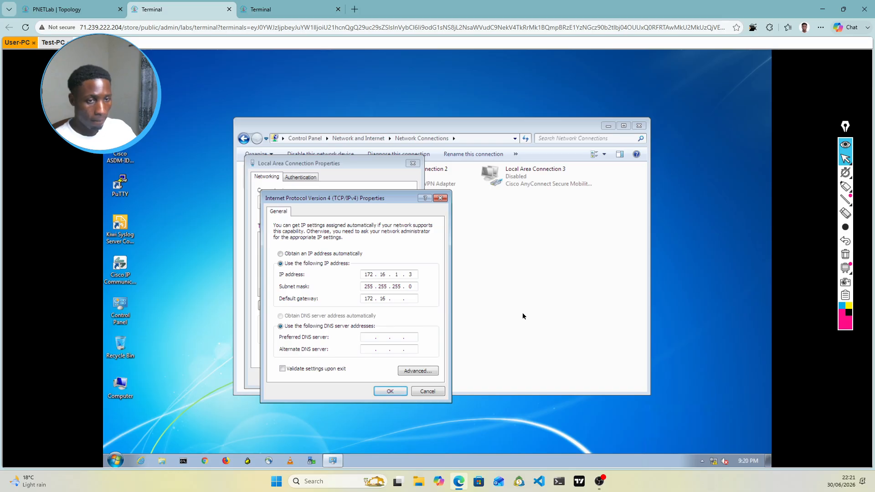
type("1")
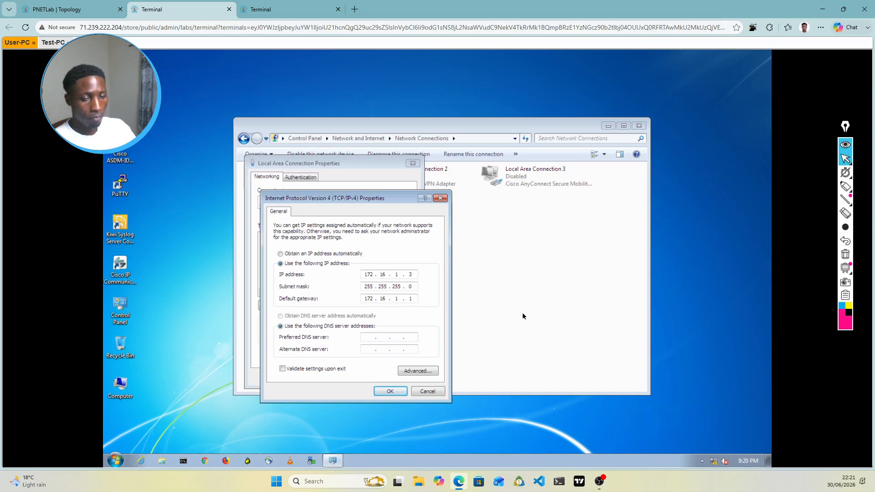
type("00")
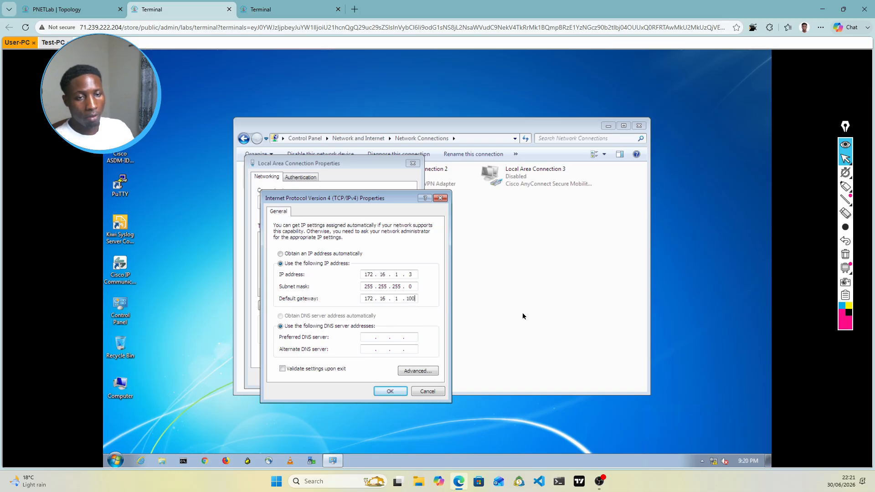
left_click(399, 393)
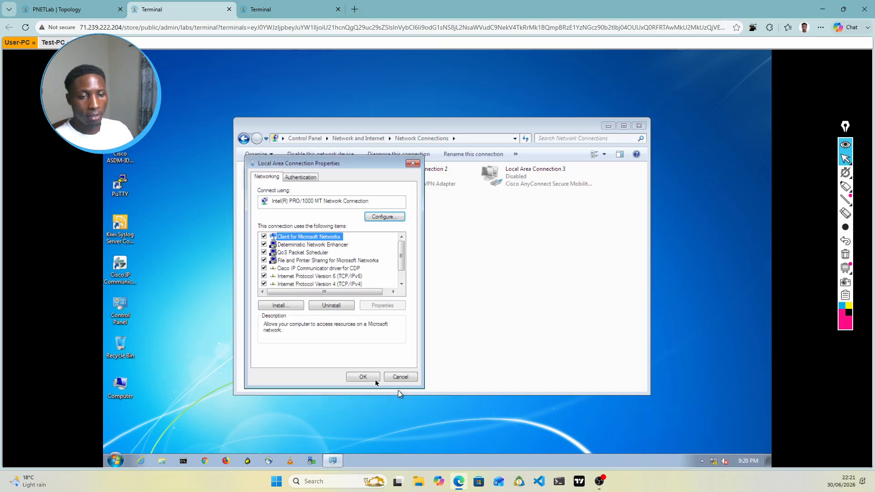
Step: Apply User-PC's Local Area Connection properties
left_click(371, 378)
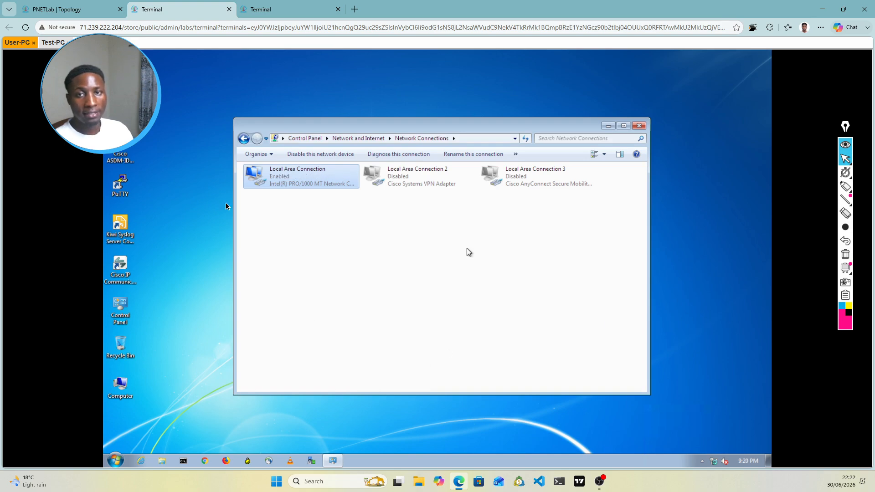
left_click(53, 43)
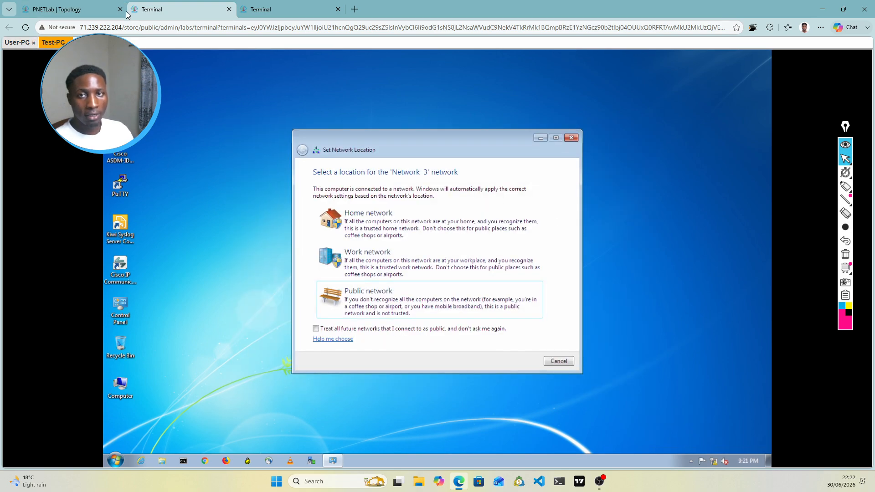
left_click(109, 10)
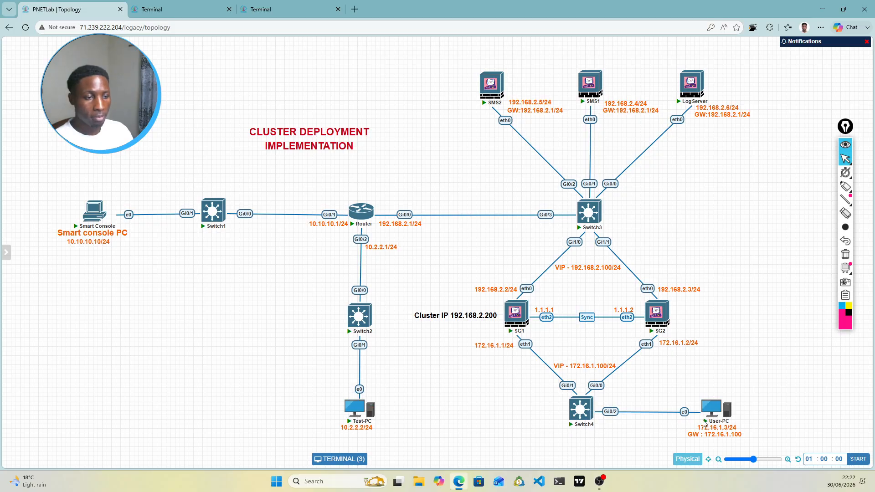
left_click(182, 10)
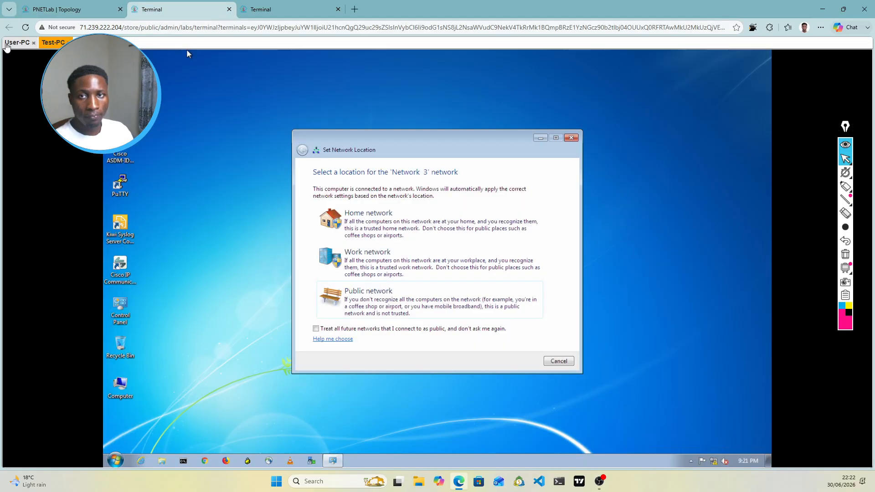
Step: Dismiss User-PC's network location prompt and open a command prompt from its taskbar
left_click(7, 44)
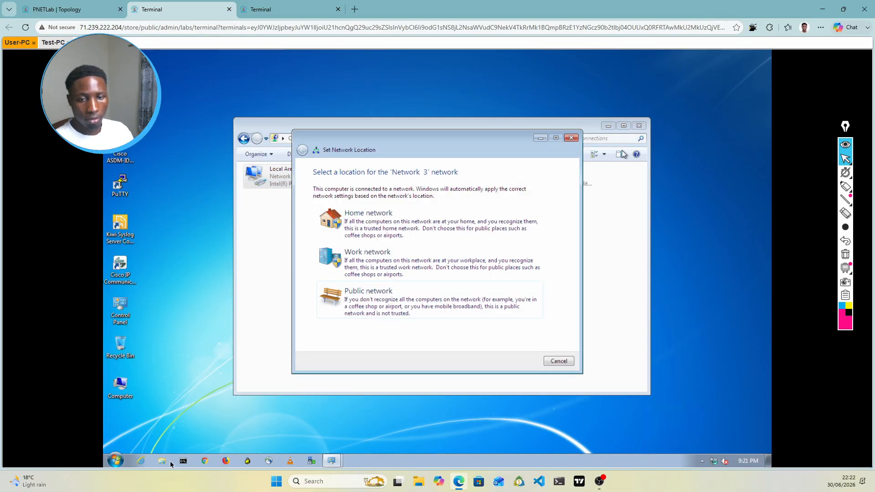
left_click(572, 138)
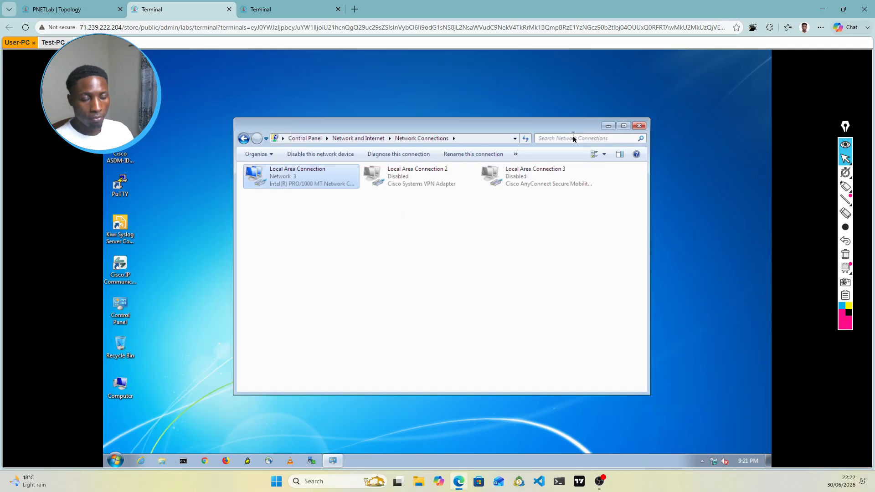
left_click(183, 461)
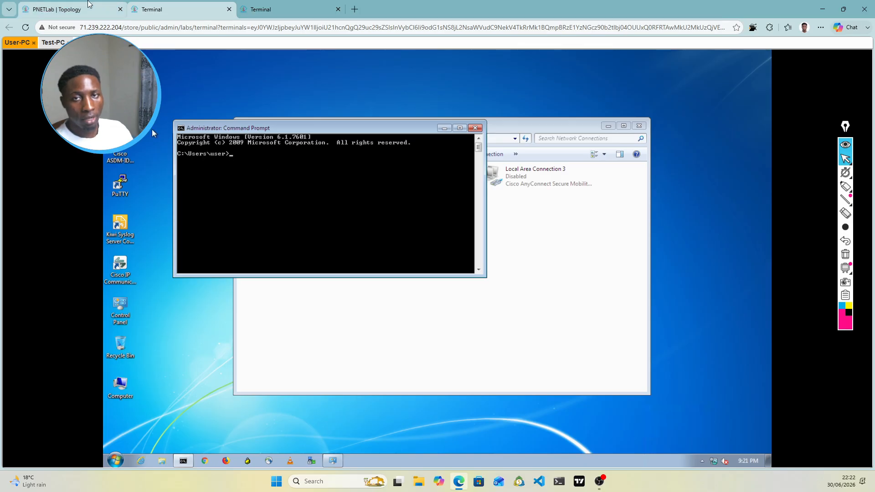
left_click(87, 7)
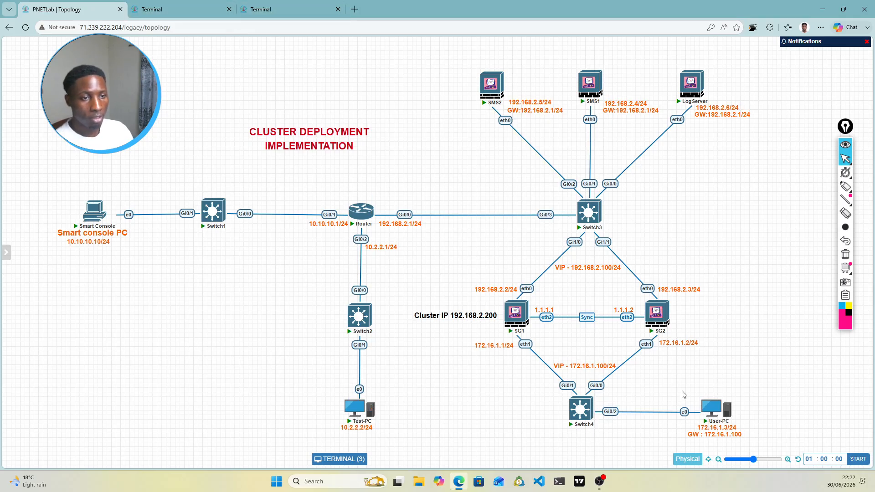
Step: Ping Test-PC at 10.2.2.2 from User-PC's console and see the requests time out
left_click(278, 9)
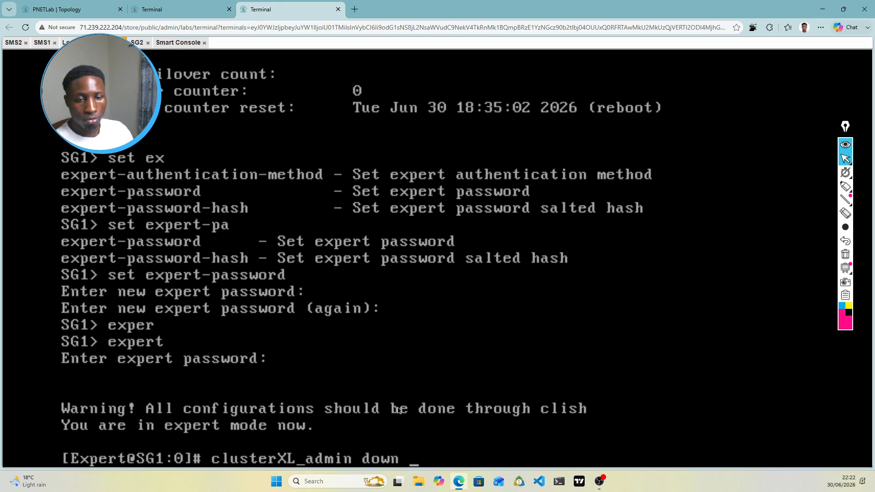
left_click(210, 4)
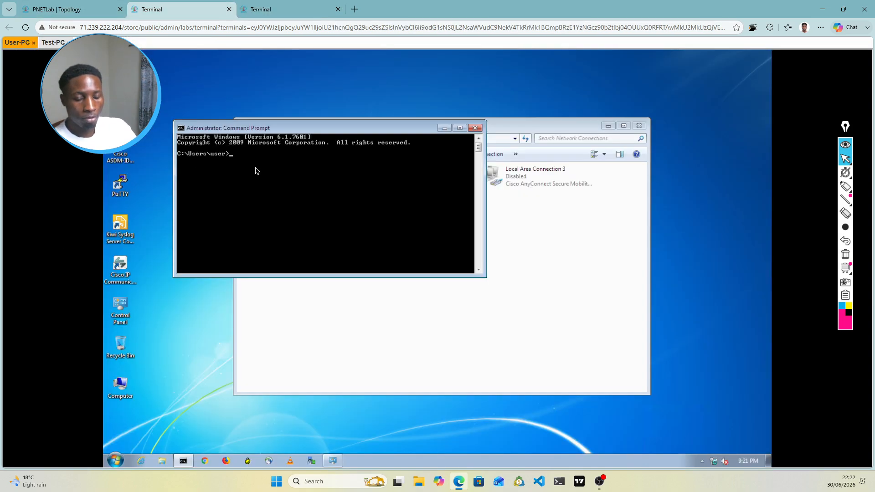
type("pint")
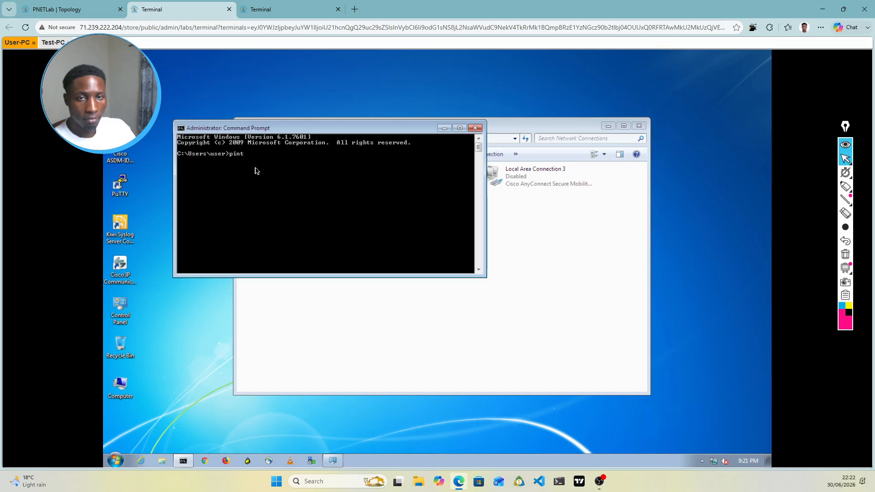
key("BackSpace")
type("g ")
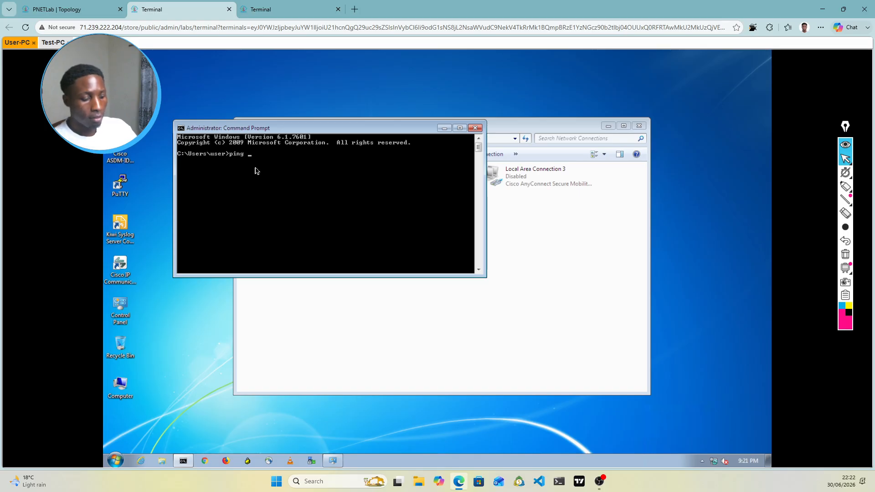
type("172.16")
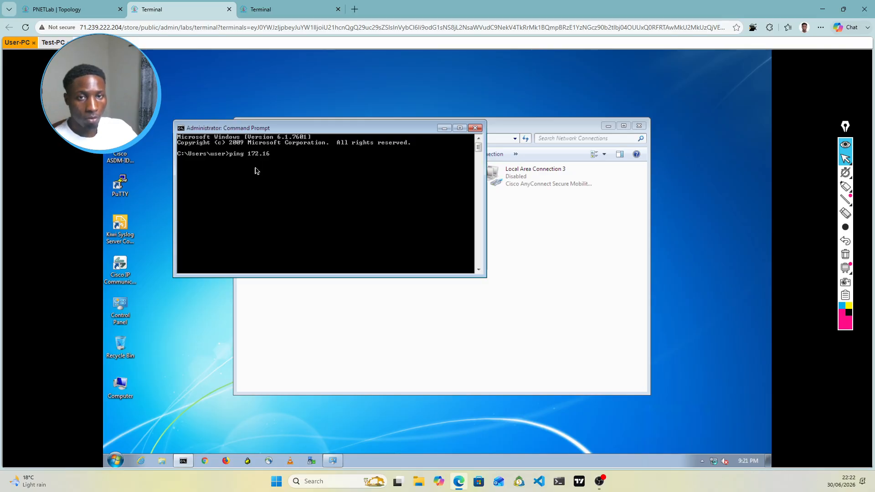
key("BackSpace")
key("BackSpace")
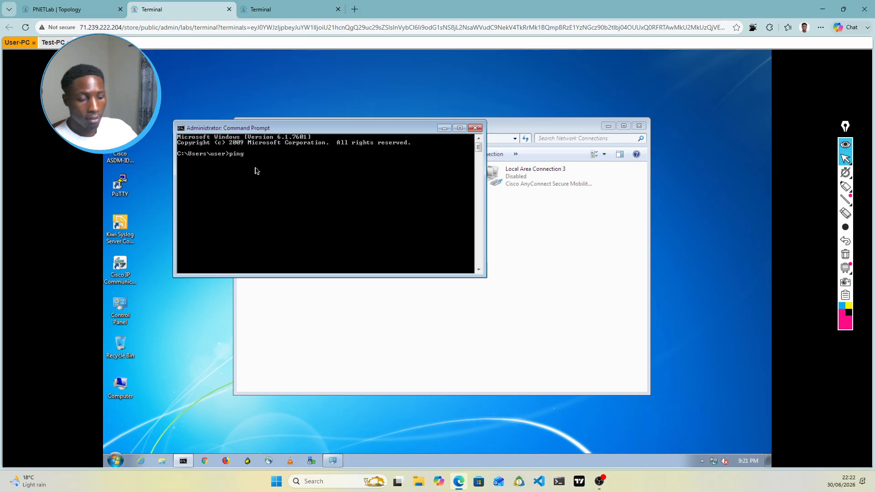
type("10.")
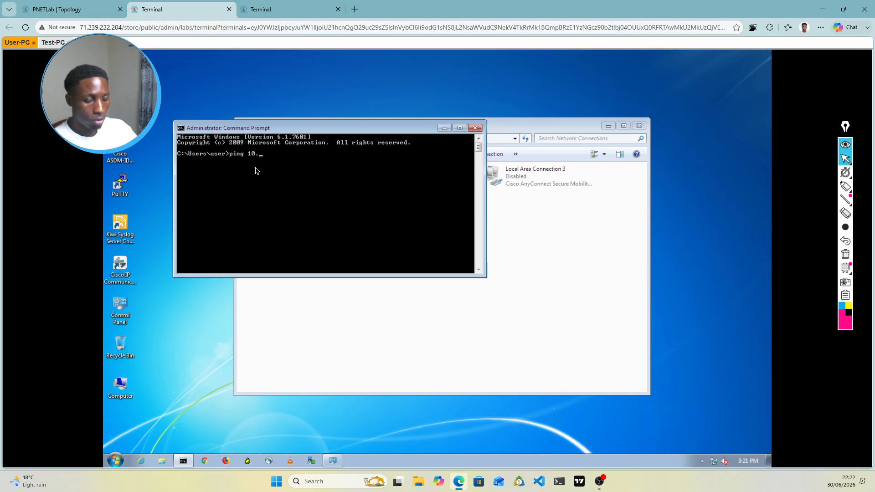
type("2.2.2")
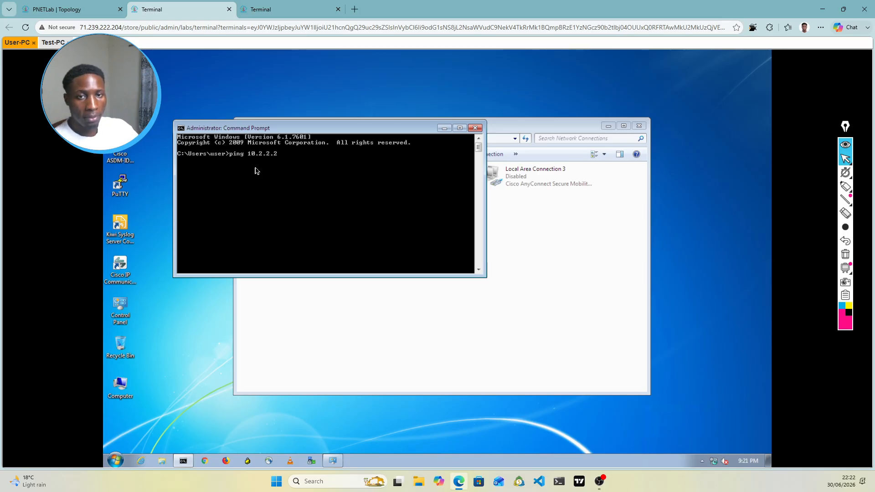
key("Return")
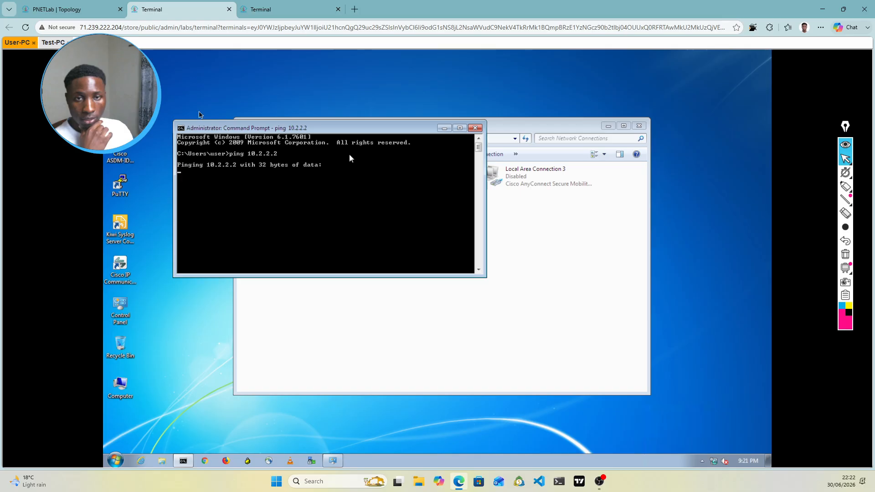
left_click(84, 10)
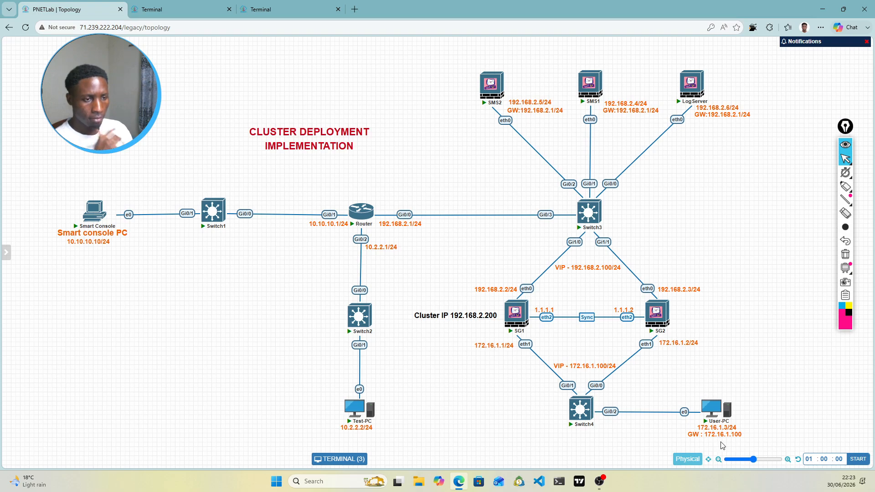
left_click(184, 5)
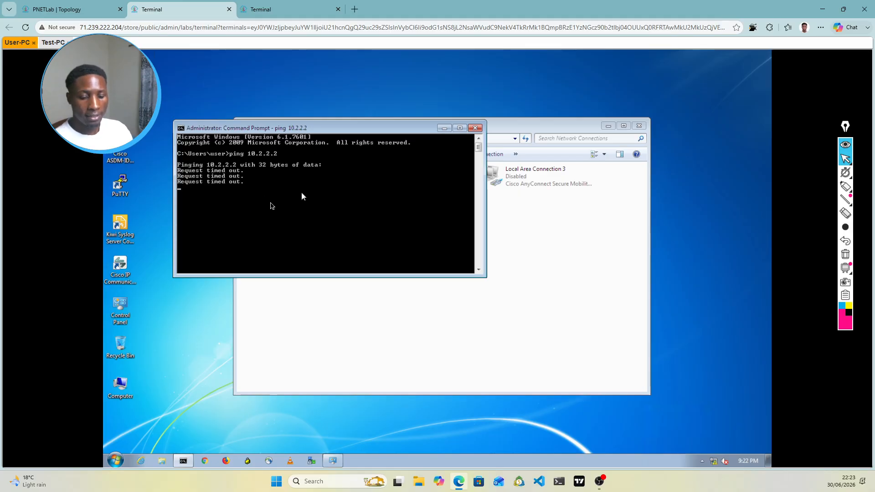
Step: Stop the ping, check User-PC's address with ipconfig, then open a command prompt on Test-PC
key("ctrl+c")
key("Return")
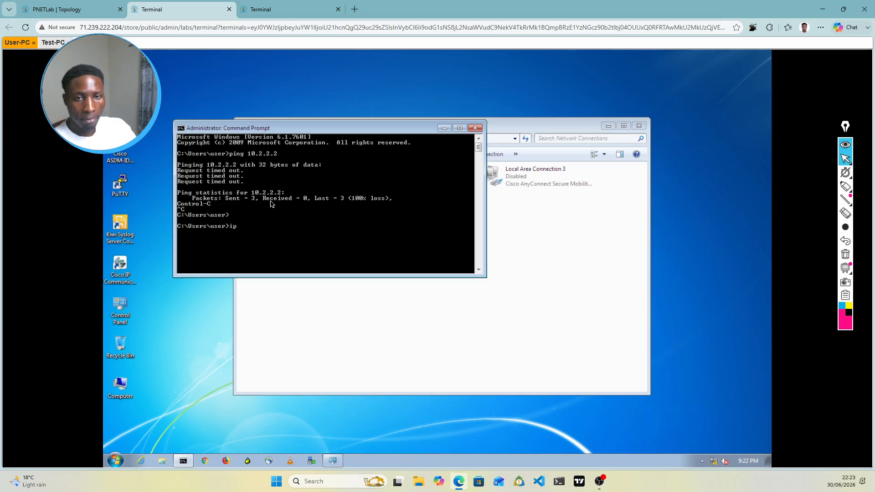
type("ipconfi")
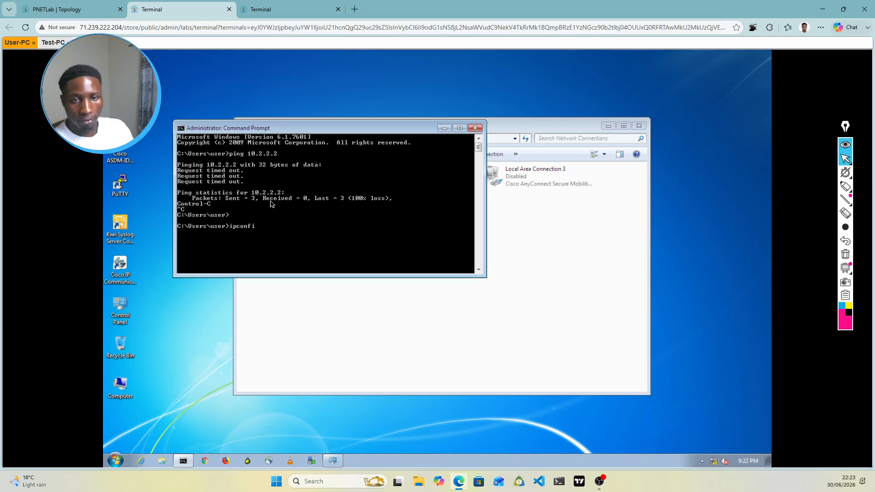
type("g")
key("Return")
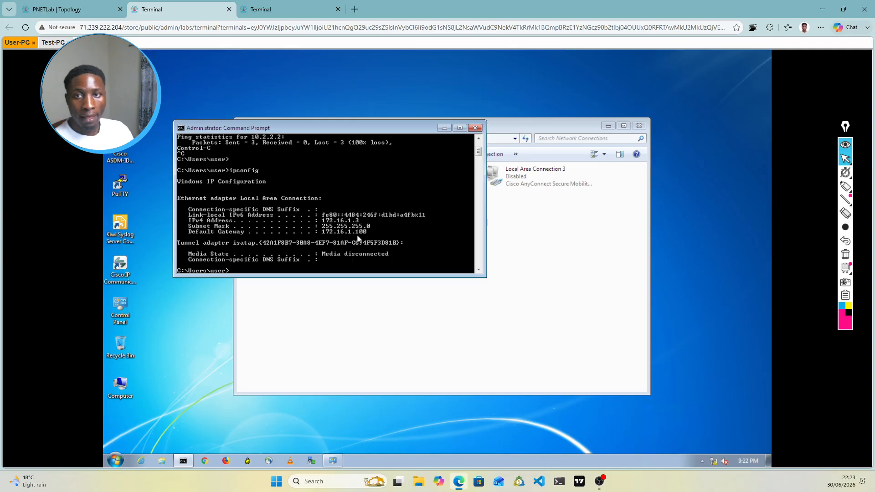
left_click(53, 42)
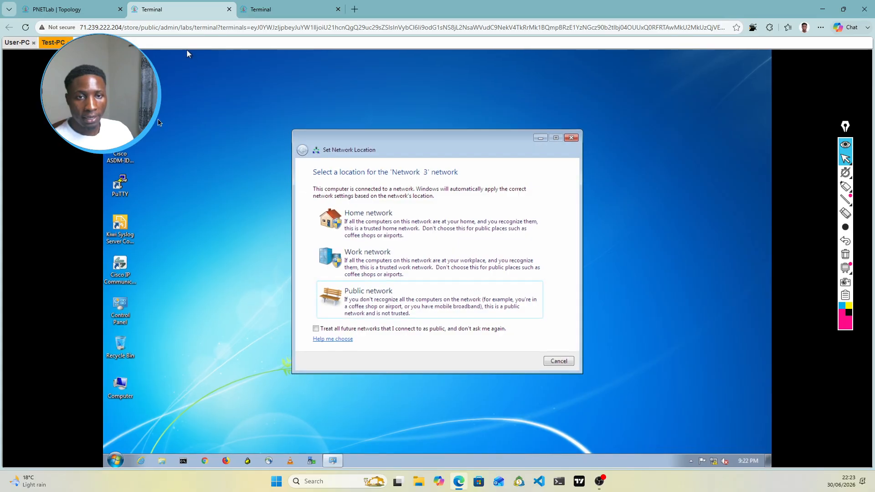
left_click(183, 462)
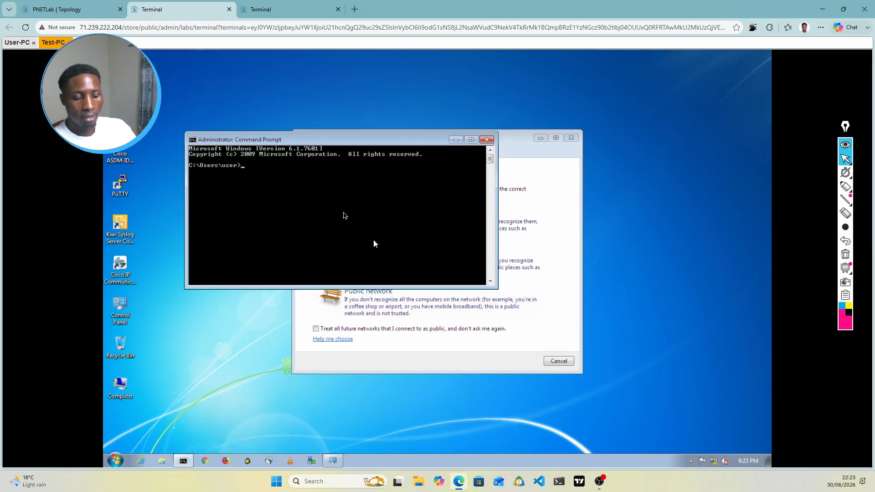
Step: Run ipconfig on Test-PC to confirm address 10.2.2.2 with gateway 10.2.2.1
type("ip")
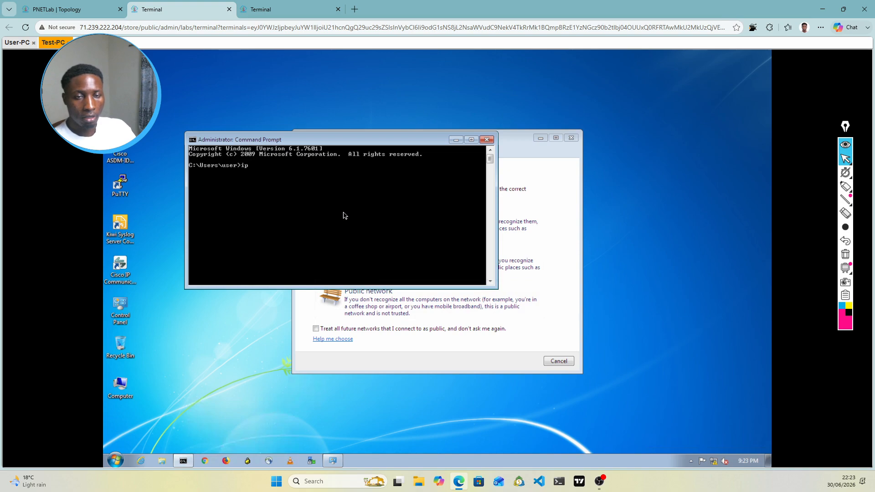
type("config")
key("Return")
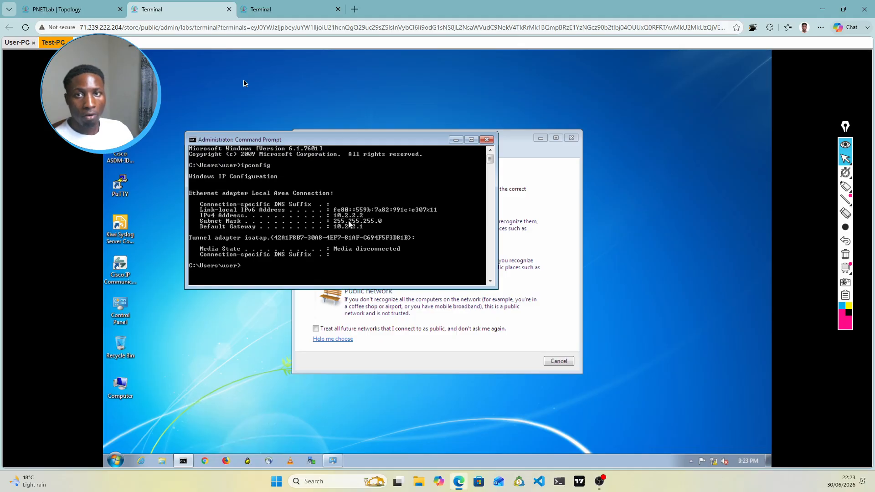
left_click(77, 8)
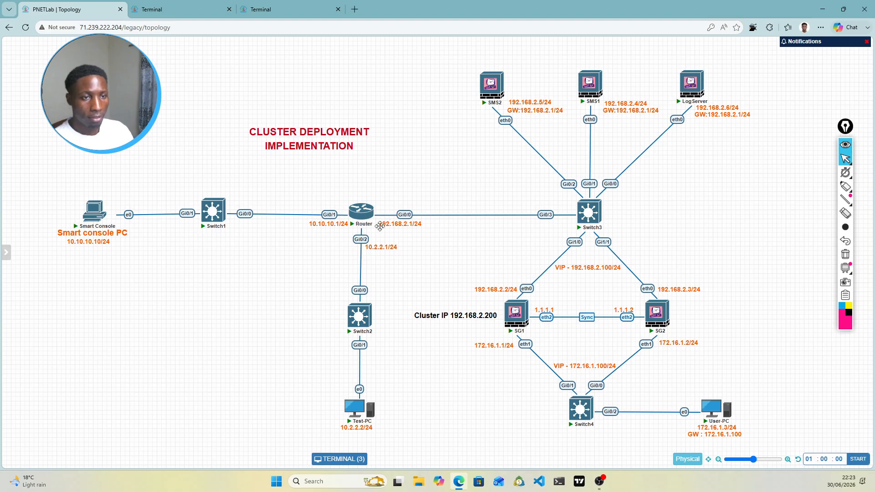
Step: Open the Router's console from the lab topology diagram
mouse_move(373, 203)
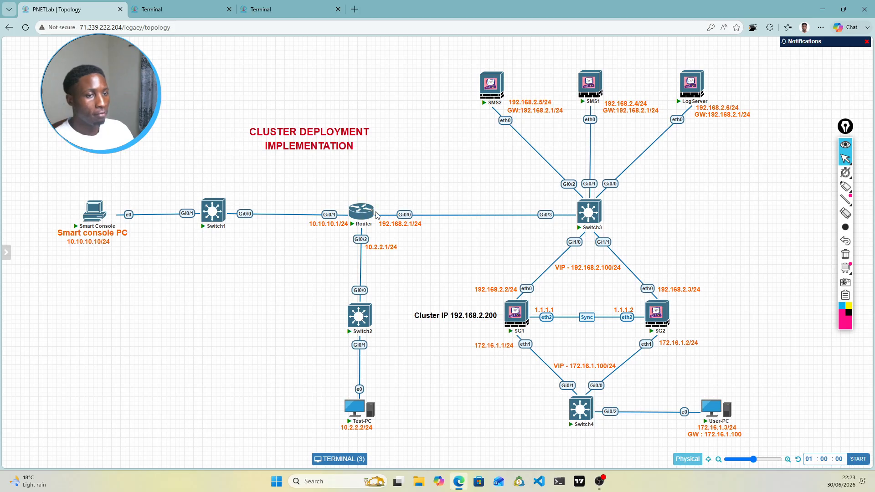
mouse_move(713, 421)
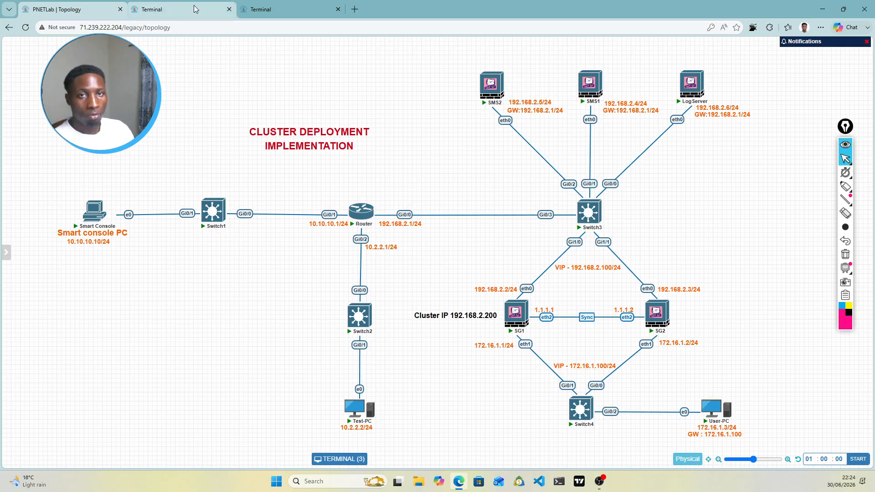
left_click(261, 11)
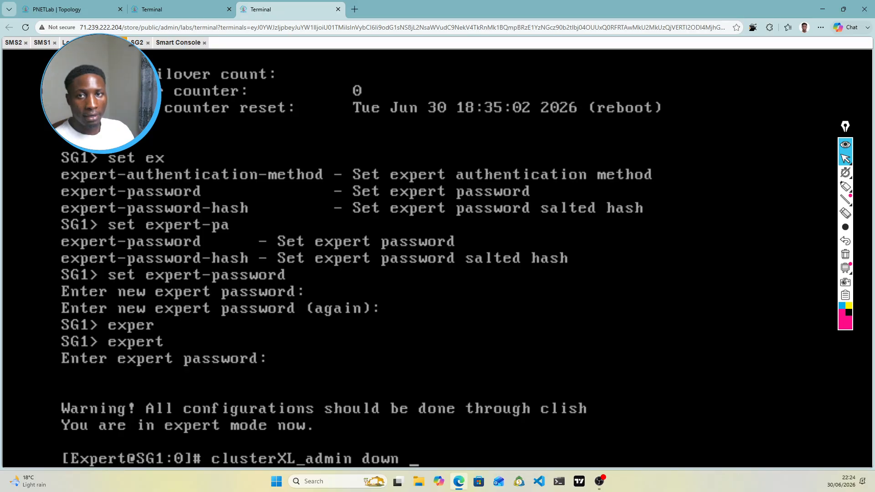
left_click(199, 9)
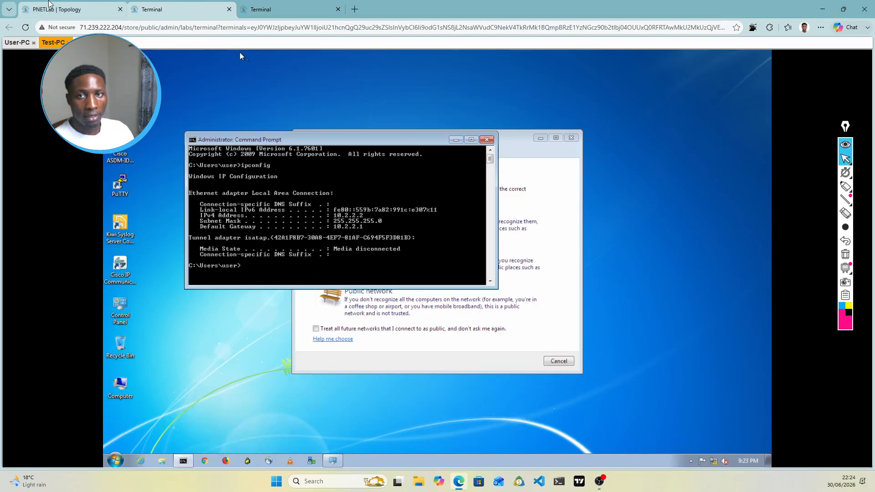
left_click(51, 7)
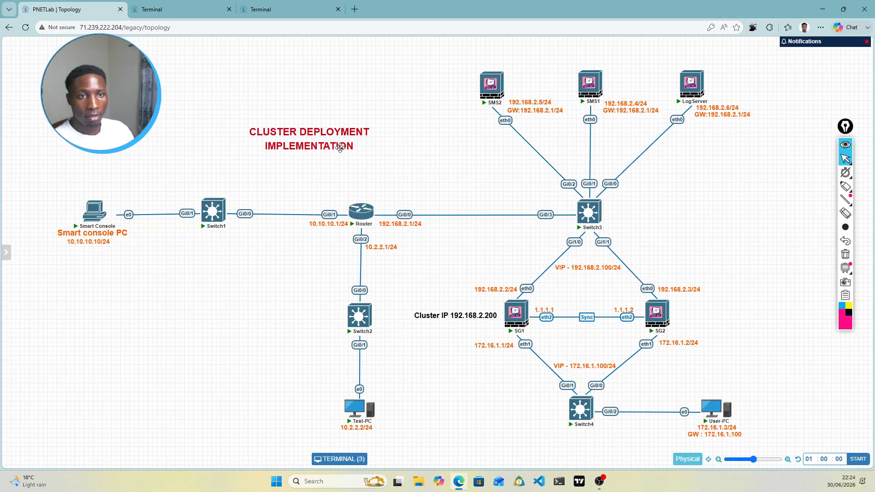
left_click(359, 211)
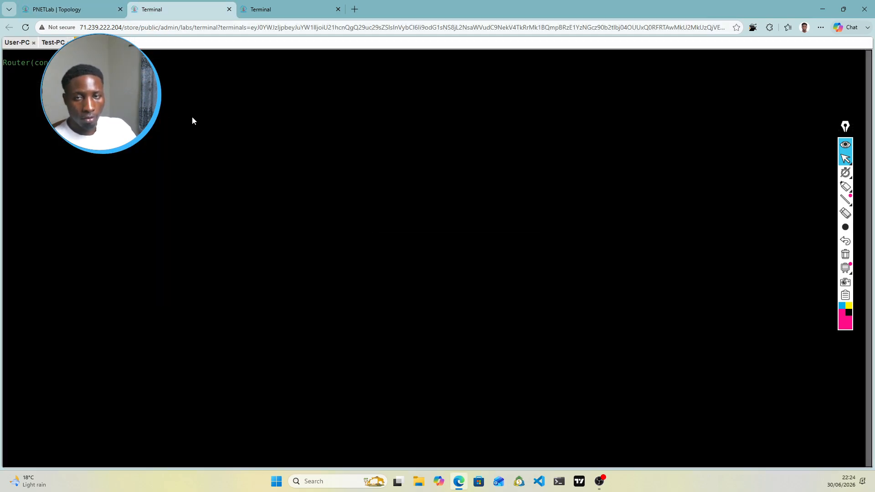
Step: Add a Router static route with mask 255.255.255.0 via 192.168.2.100, then write memory
key("Return")
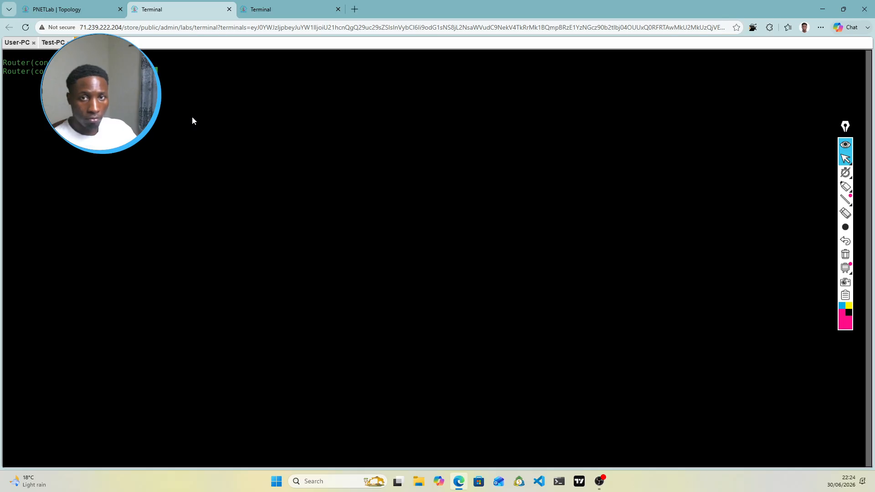
type("255")
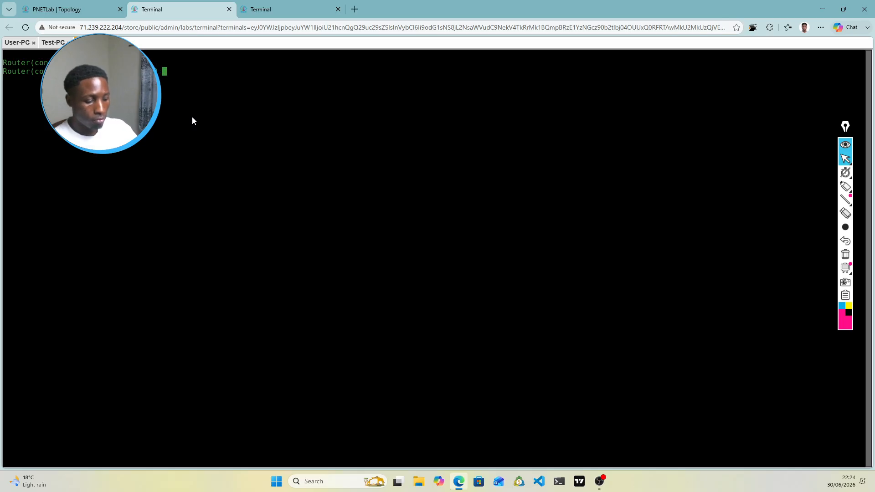
type(".25")
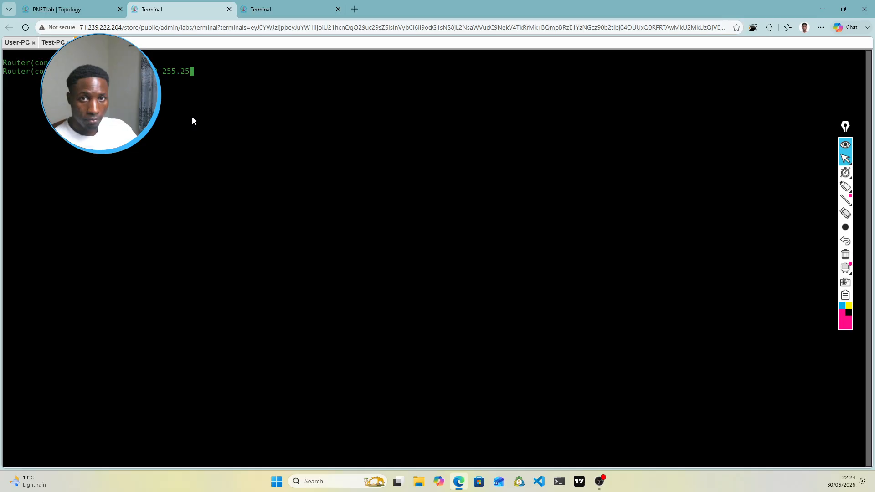
type("5.255.0 ")
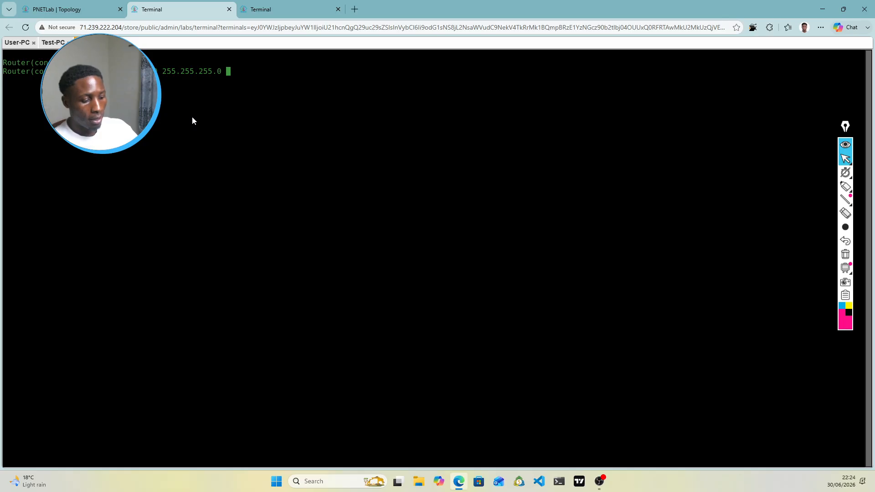
type("192.")
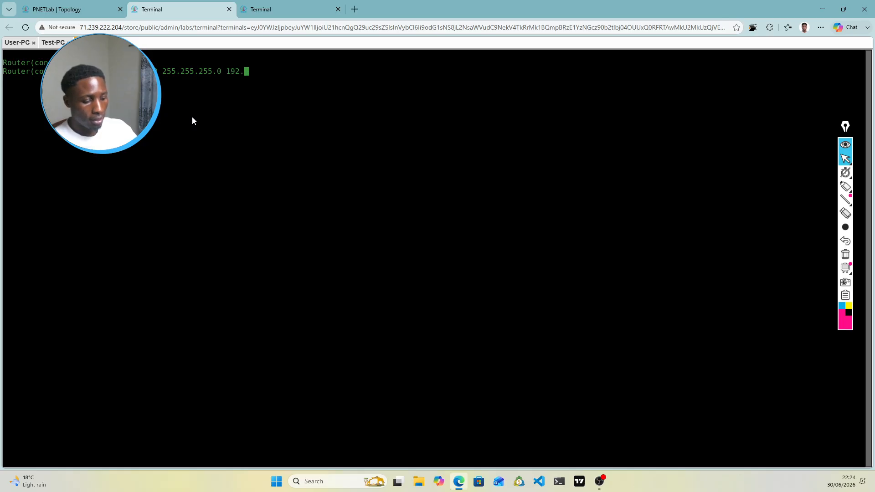
type("168.2.100")
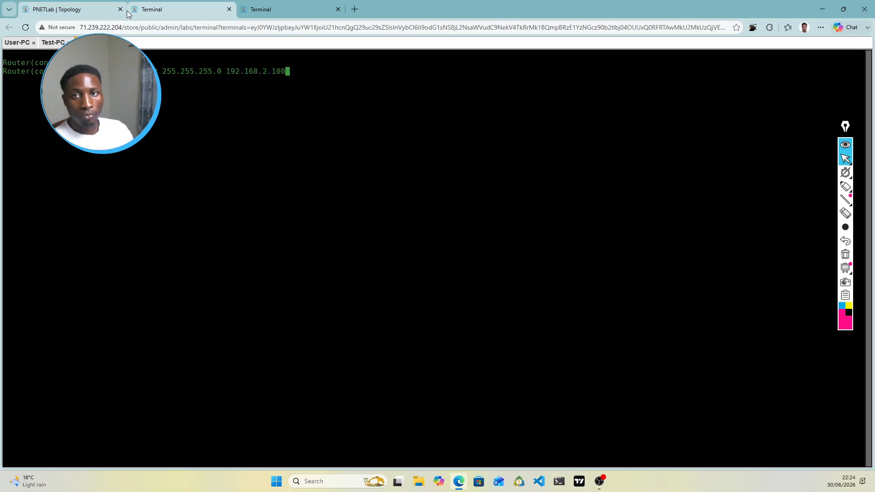
left_click(83, 6)
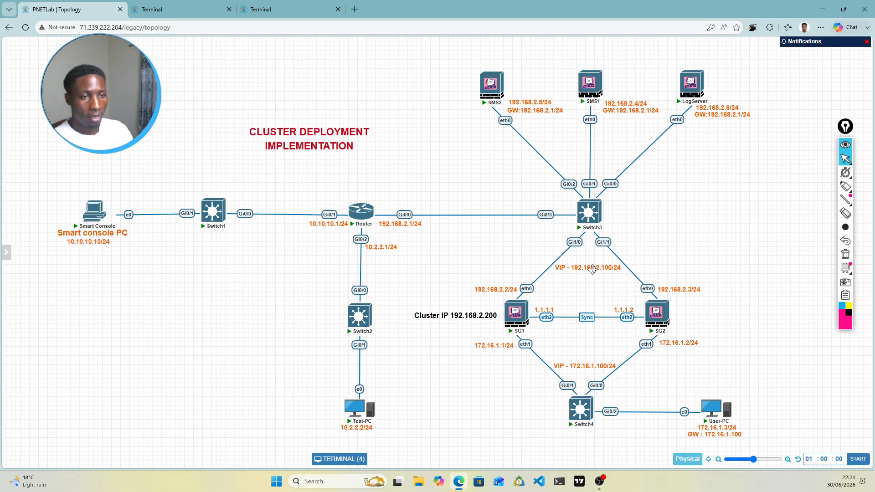
mouse_move(363, 214)
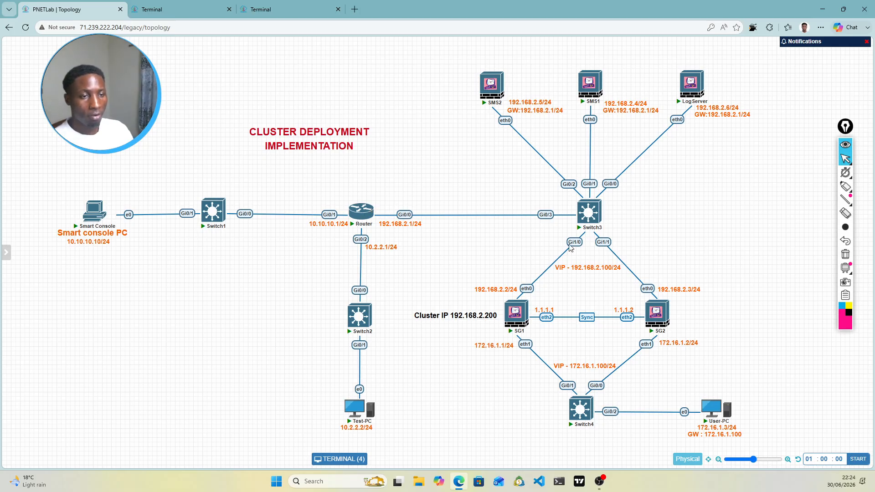
left_click(183, 9)
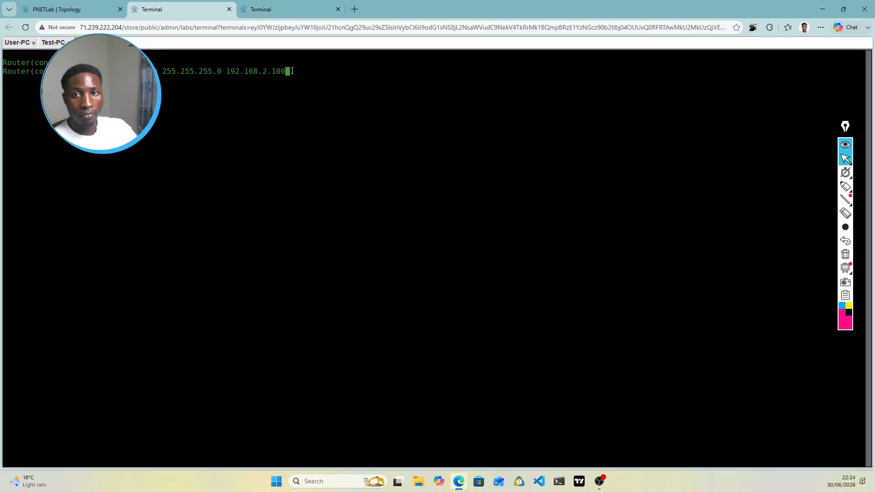
key("Return")
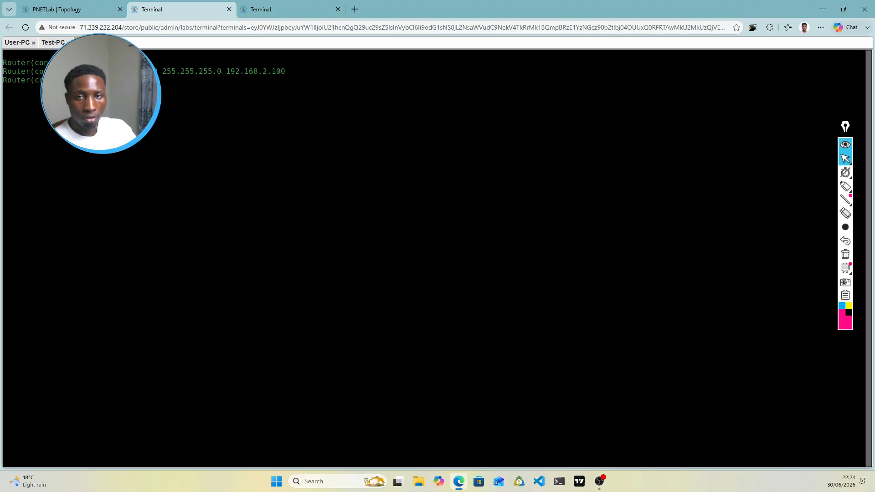
key("Return")
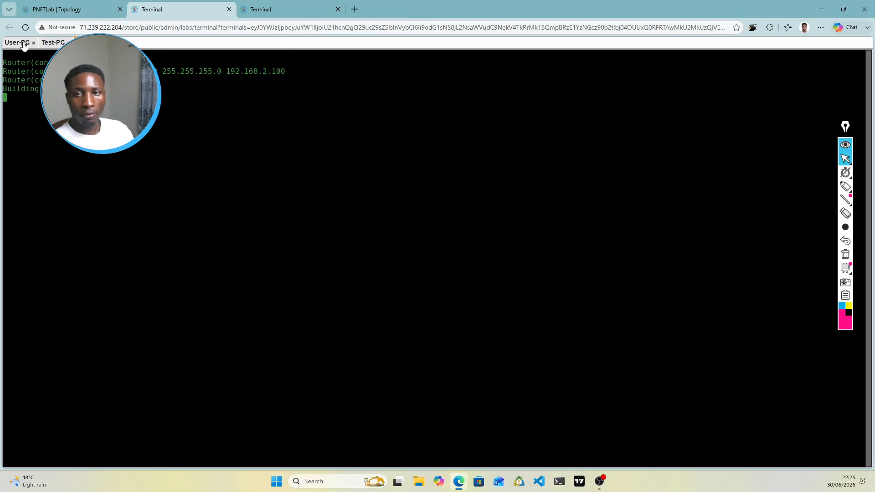
Step: Rerun the ping to 10.2.2.2 from User-PC's Command Prompt
left_click(48, 44)
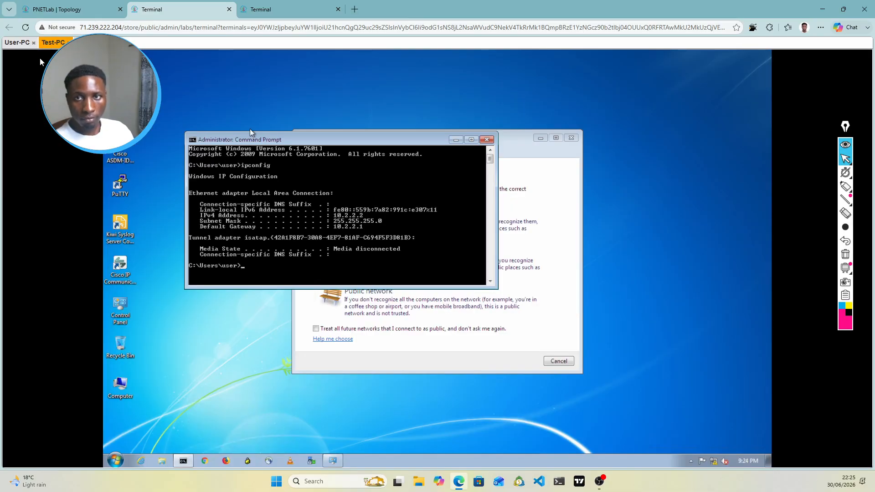
left_click(17, 43)
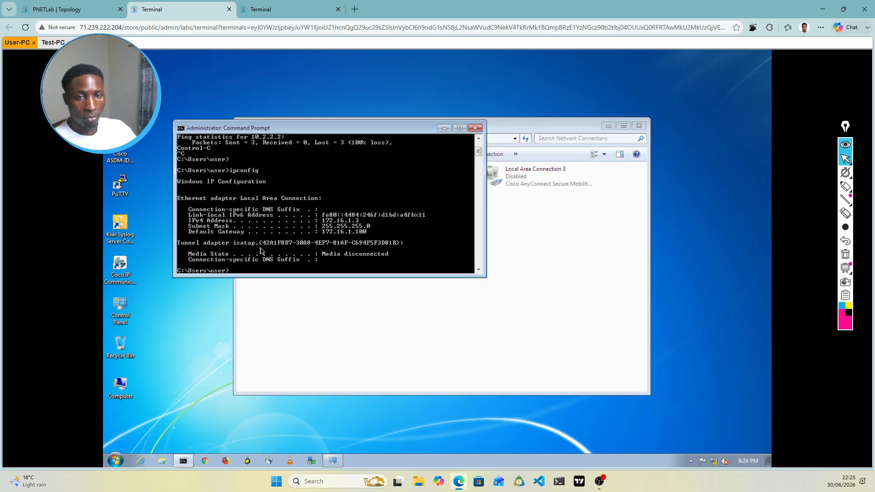
key("Up")
key("Up")
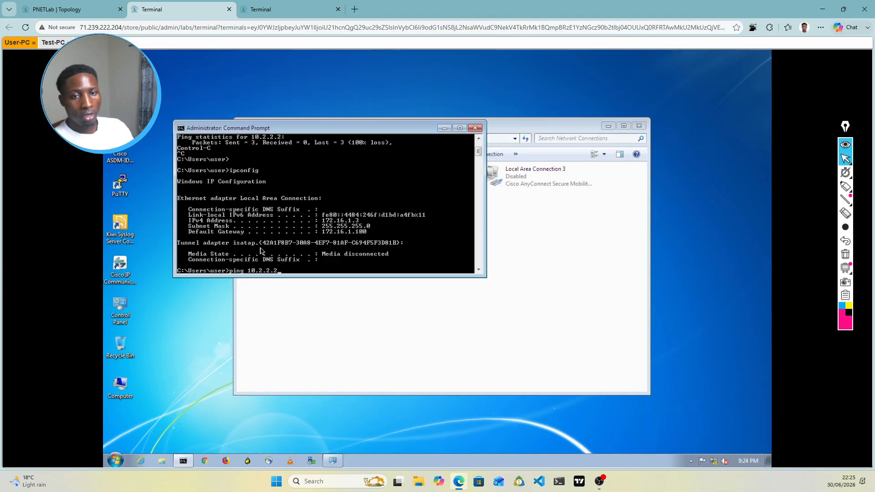
key("Return")
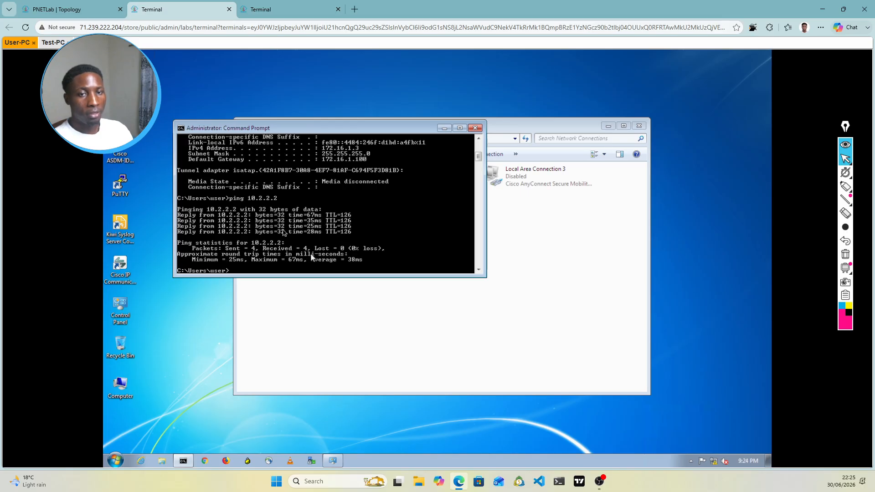
Step: Start a continuous ping to 10.2.2.2 with -t and enlarge the Command Prompt window
key("Up")
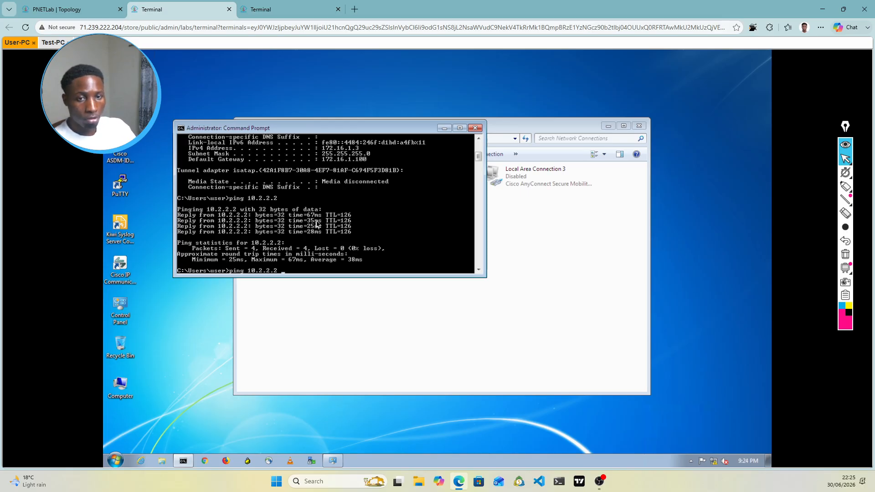
type("-")
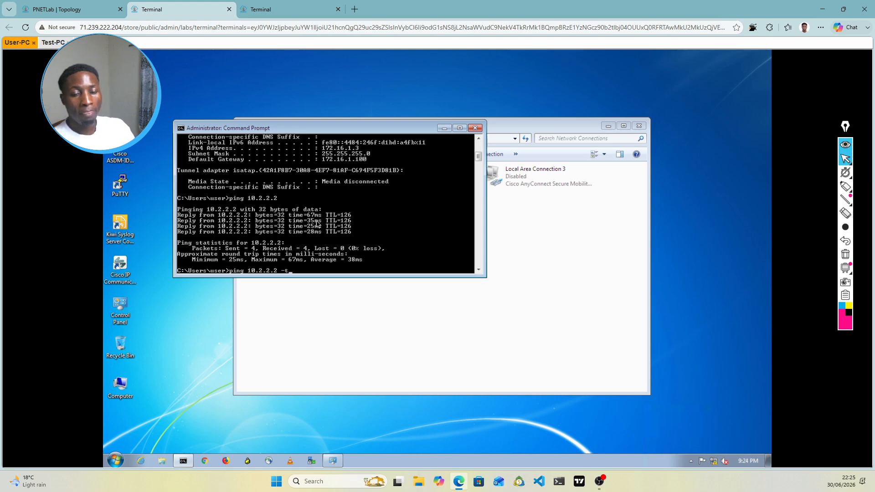
type("t")
key("Return")
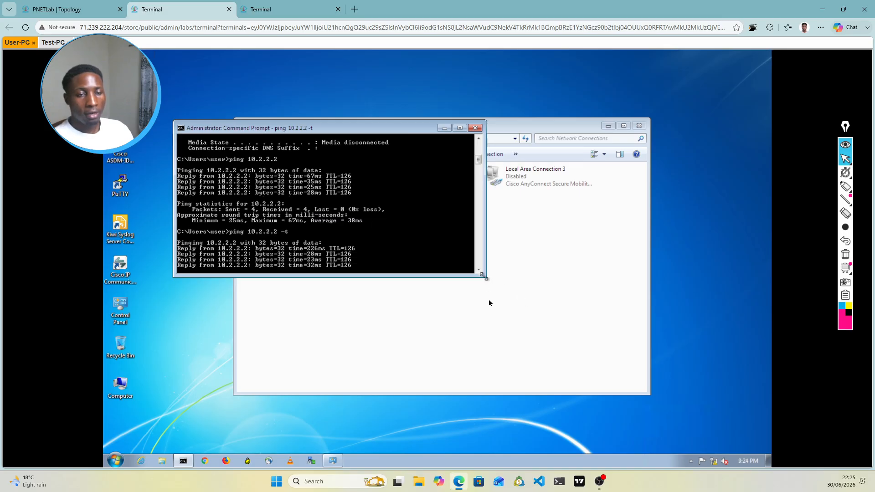
left_click_drag(483, 276, 490, 303)
left_click_drag(496, 336, 491, 333)
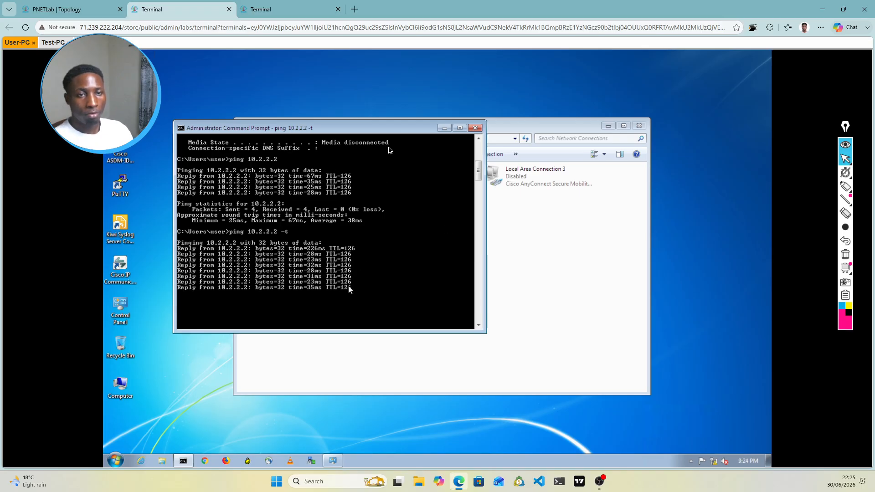
left_click_drag(374, 133, 371, 85)
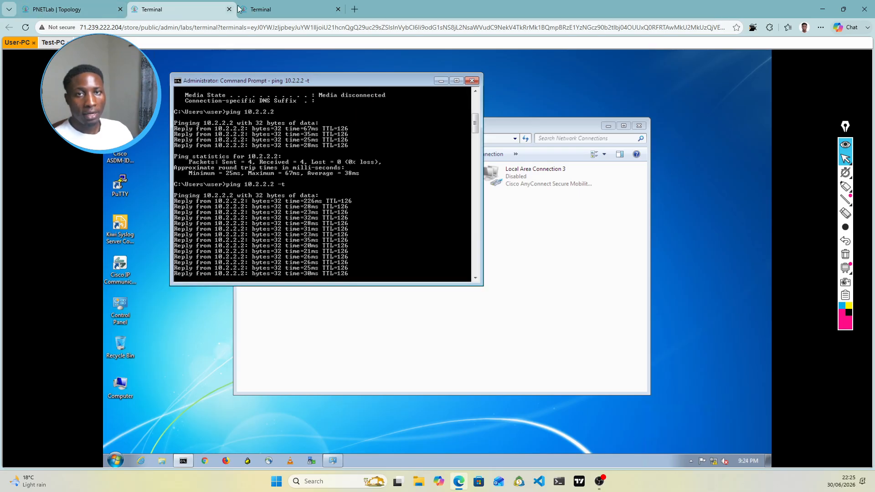
left_click(283, 8)
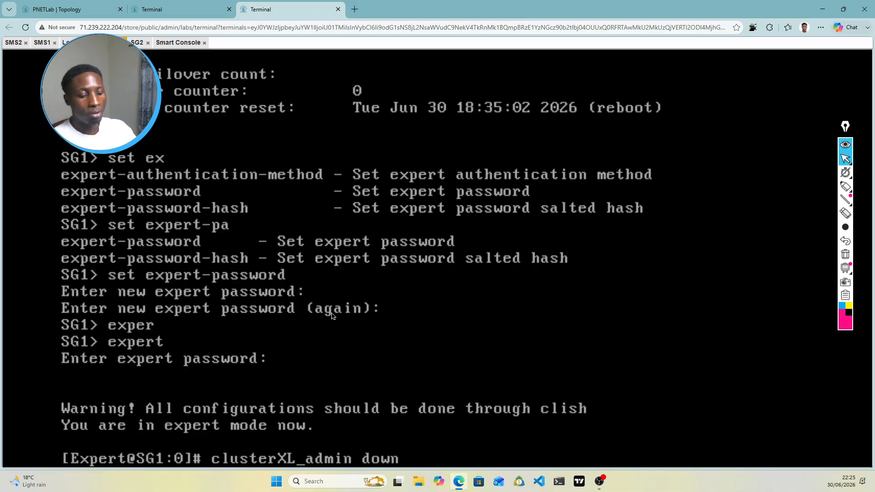
Step: Run clusterXL_admin down on SG1 and watch User-PC's ping keep replying during failover
key("Return")
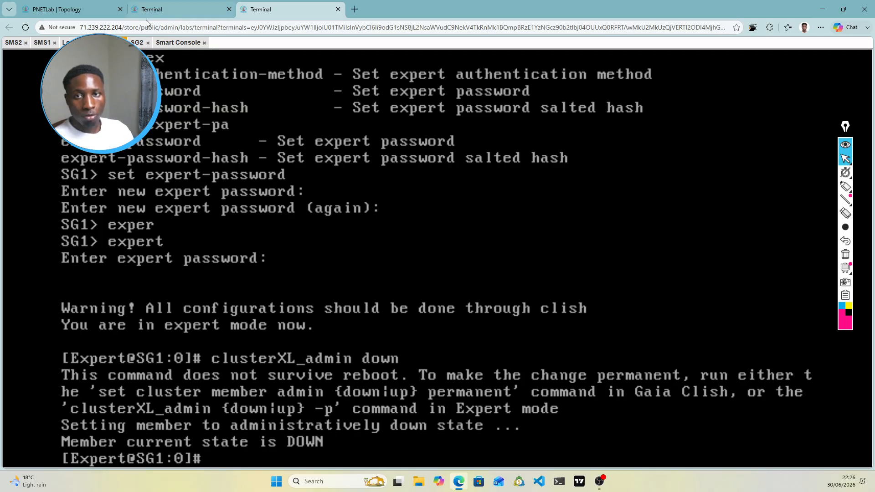
left_click(176, 13)
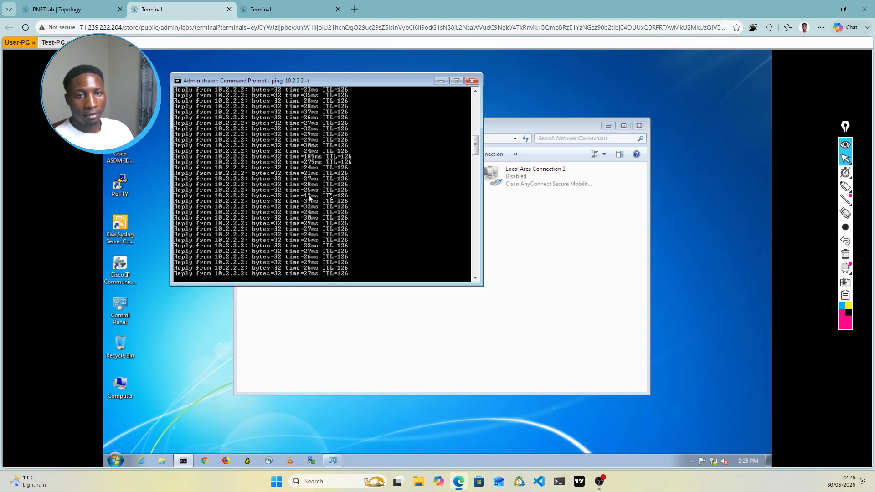
left_click(275, 7)
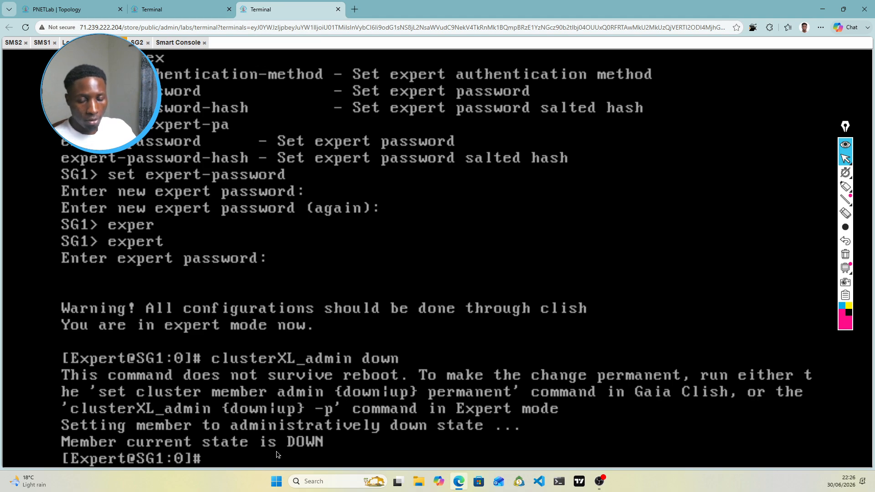
Step: Leave expert mode on SG1 and run cphaprob stat to view the cluster status
type("clish")
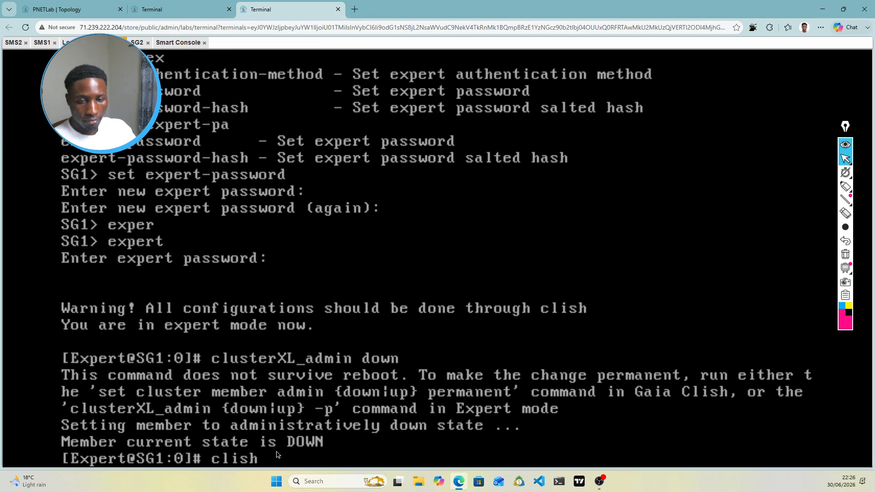
key("Return")
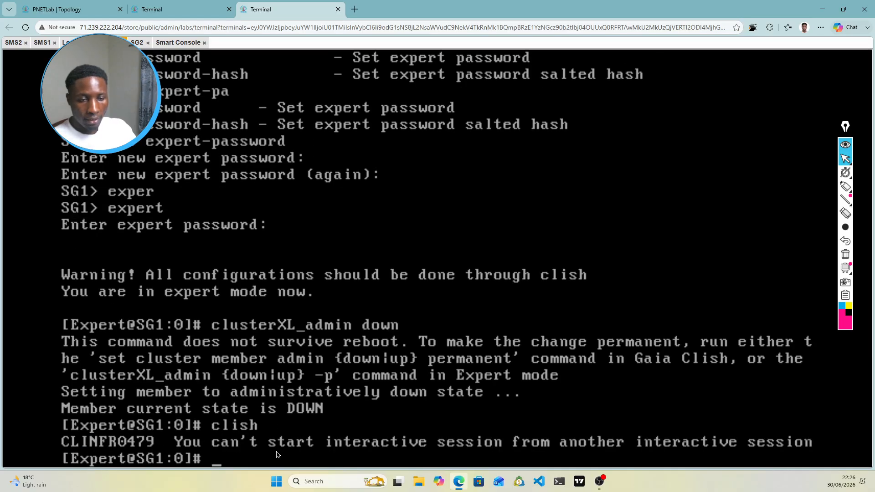
type("exit")
key("Return")
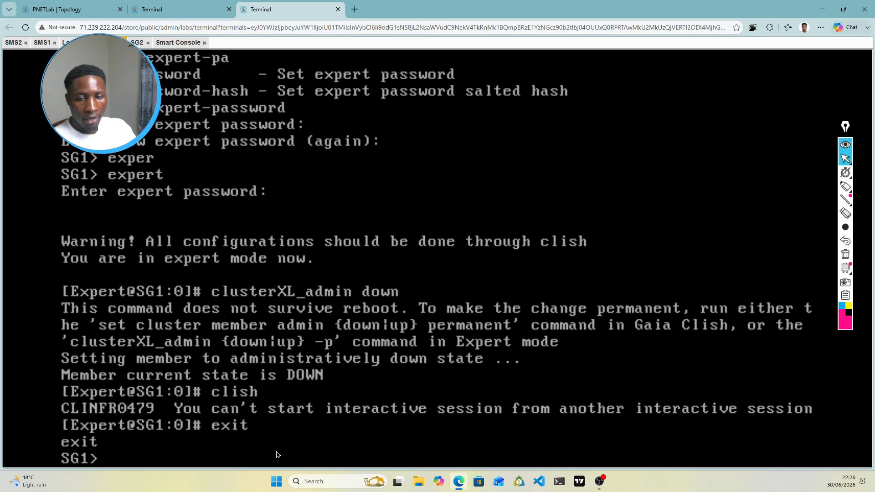
type("cp")
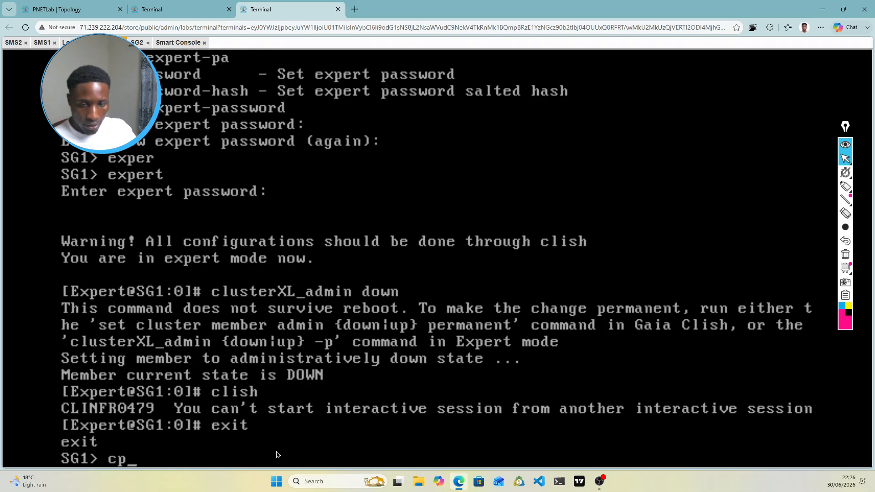
type("haprob")
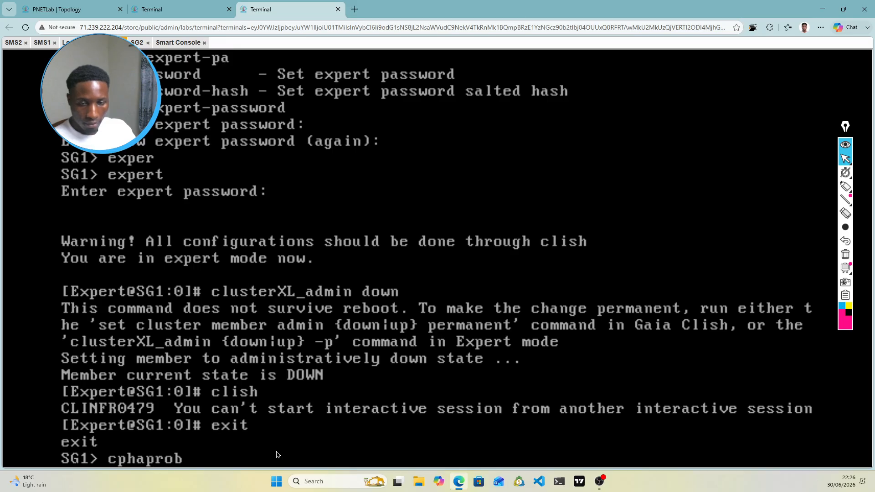
type(" stat")
key("BackSpace")
key("BackSpace")
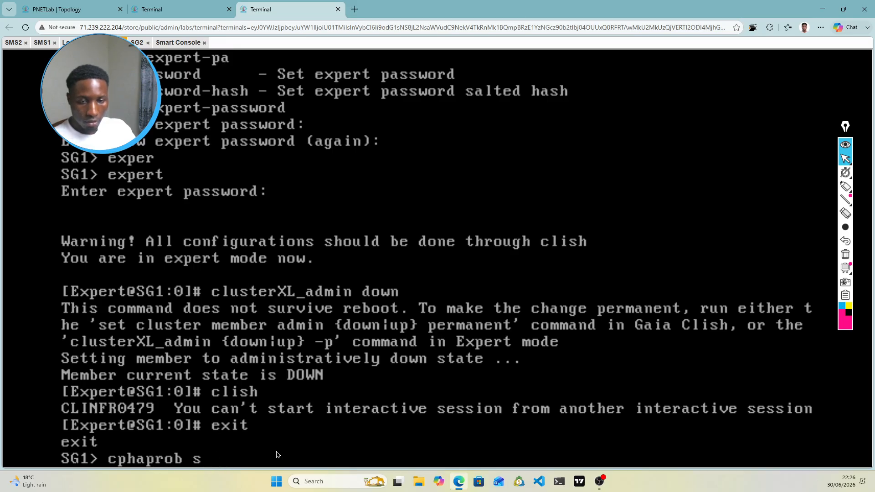
type("tat")
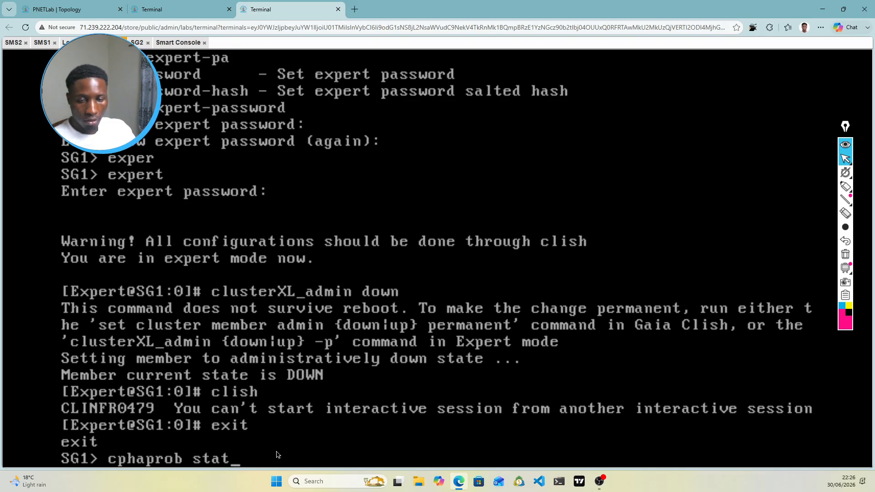
key("Return")
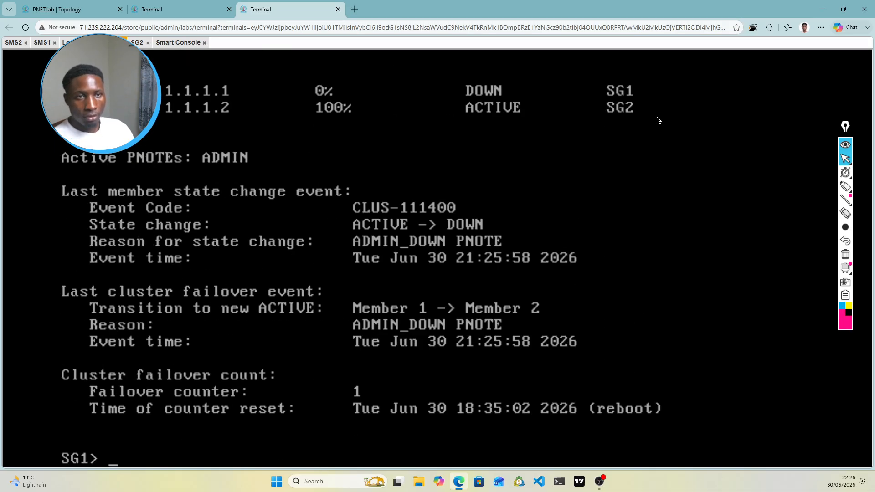
Step: Highlight SG1's DOWN row and SG2's ACTIVE row in the cluster status output
left_click(846, 188)
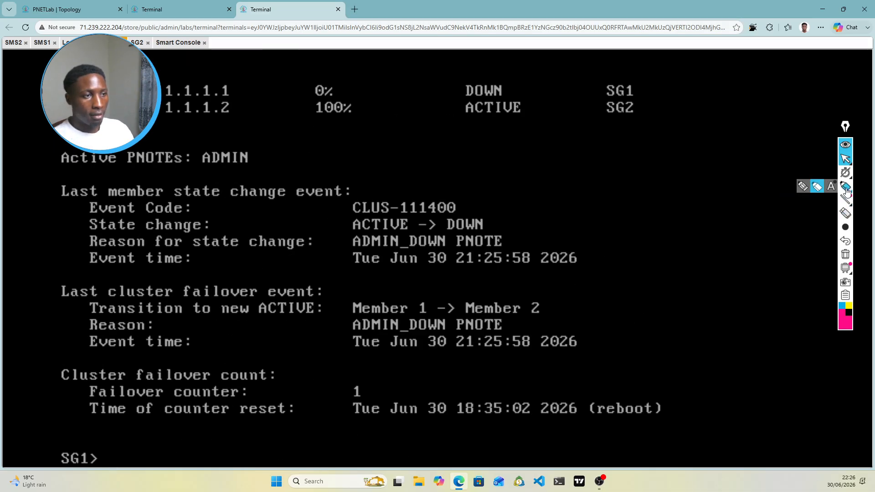
left_click(847, 189)
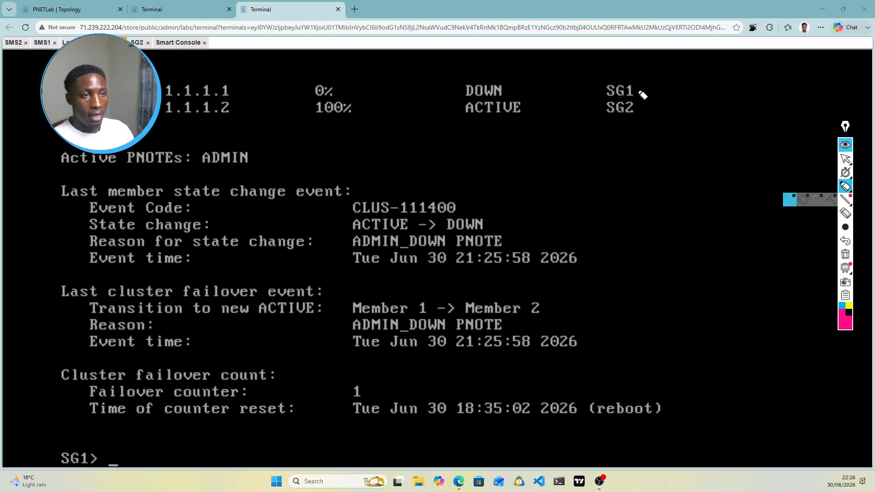
left_click_drag(635, 90, 670, 90)
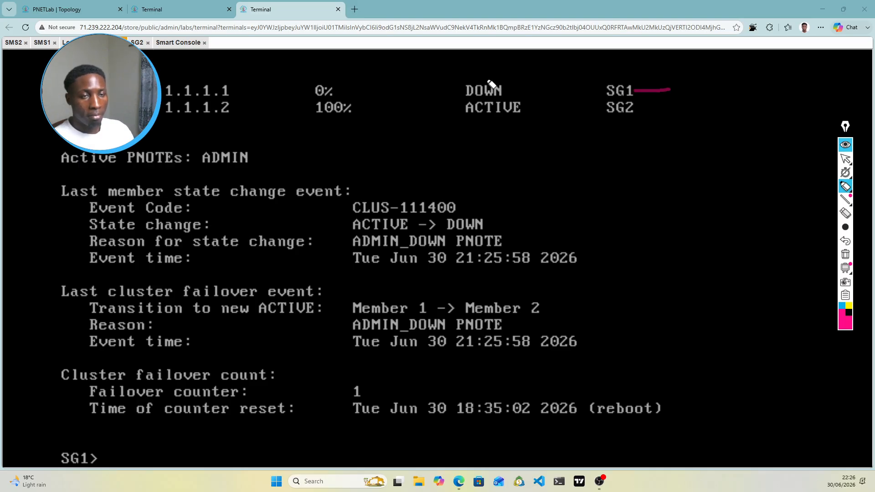
left_click_drag(481, 80, 517, 75)
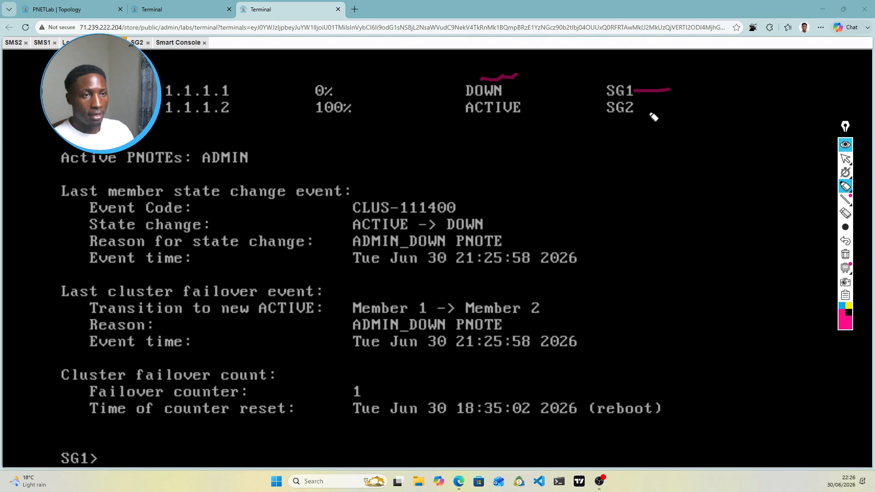
left_click_drag(658, 108, 642, 109)
left_click_drag(514, 117, 550, 112)
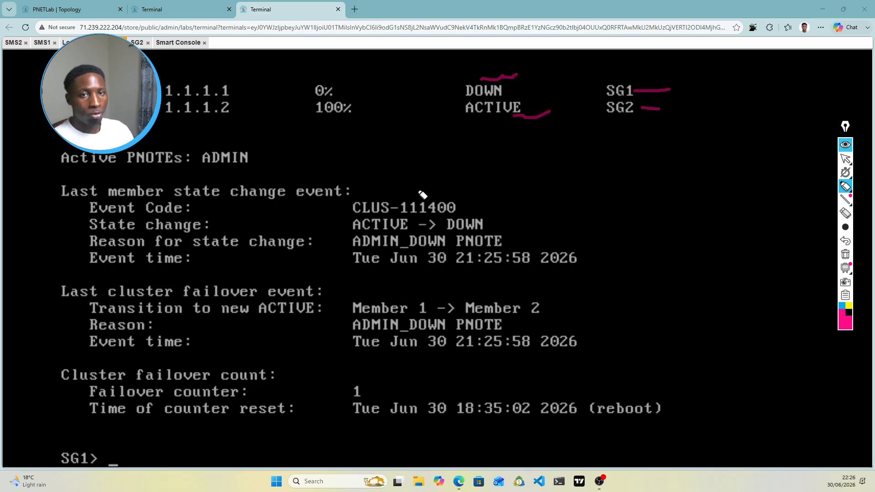
left_click(847, 159)
Step: Scroll through User-PC's ping output to confirm 10.2.2.2 kept replying during failover
left_click(168, 10)
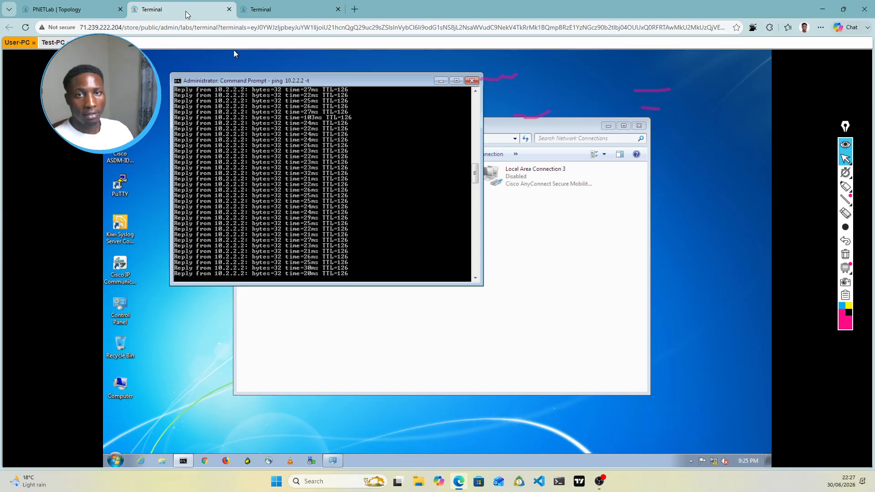
scroll(396, 207, "up", 4)
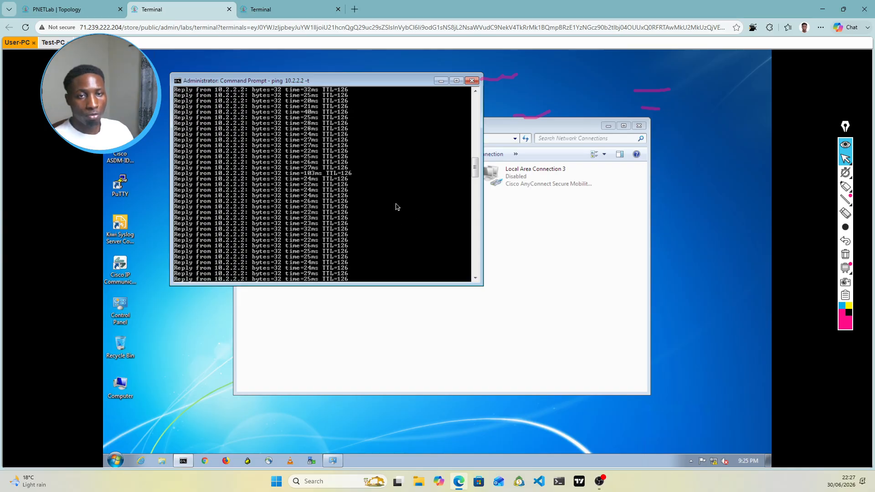
scroll(396, 207, "up", 8)
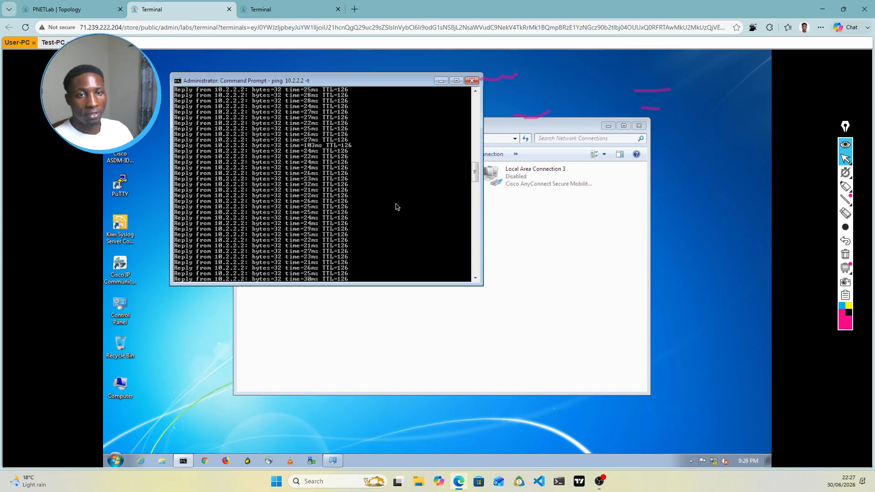
scroll(395, 207, "down", 6)
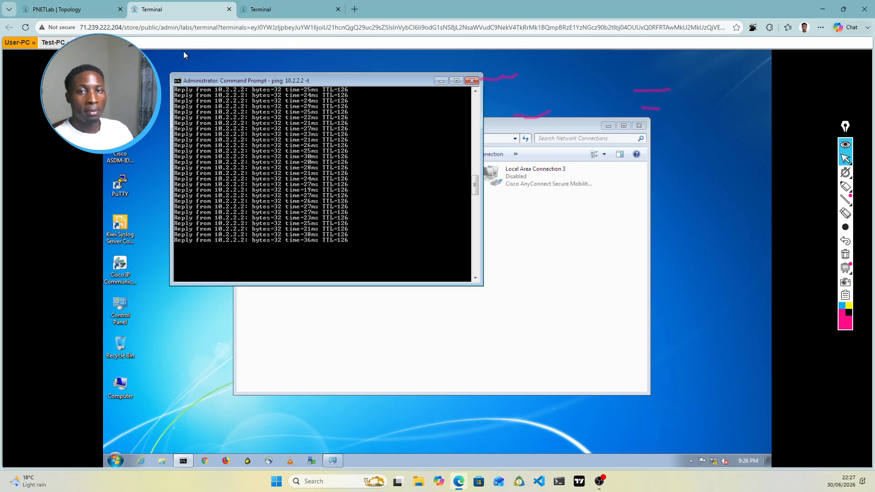
left_click(288, 14)
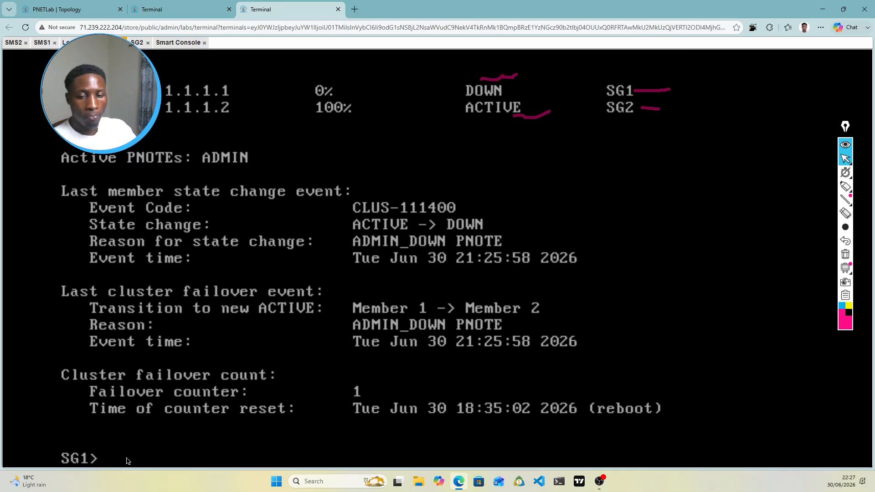
Step: Enter expert mode on SG1 and run clusterXL_admin up so it returns as STANDBY
type("exit")
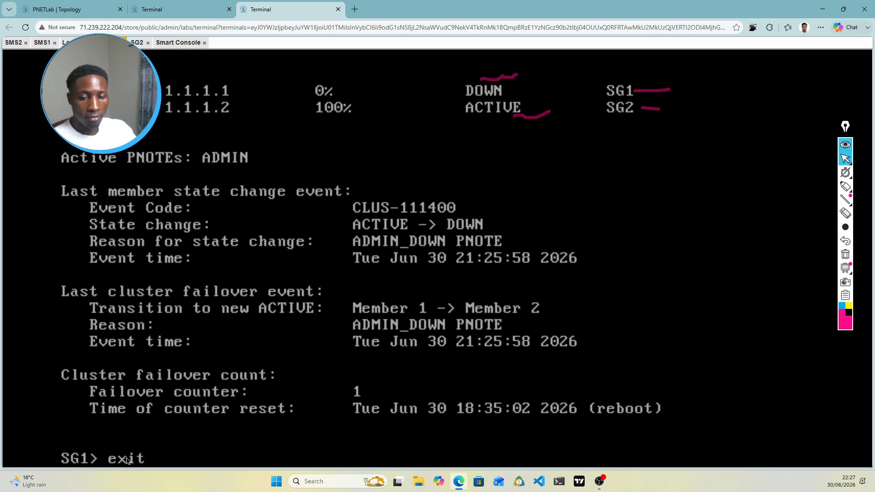
key("BackSpace")
key("BackSpace")
type("pert")
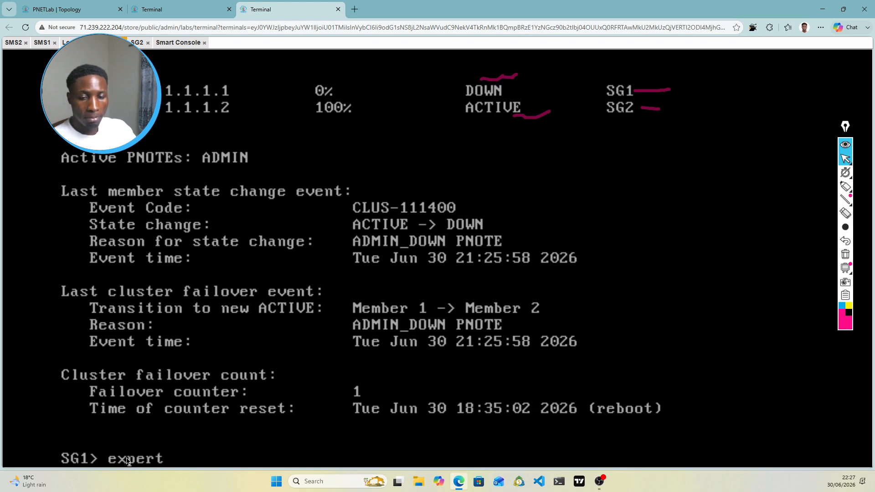
key("Return")
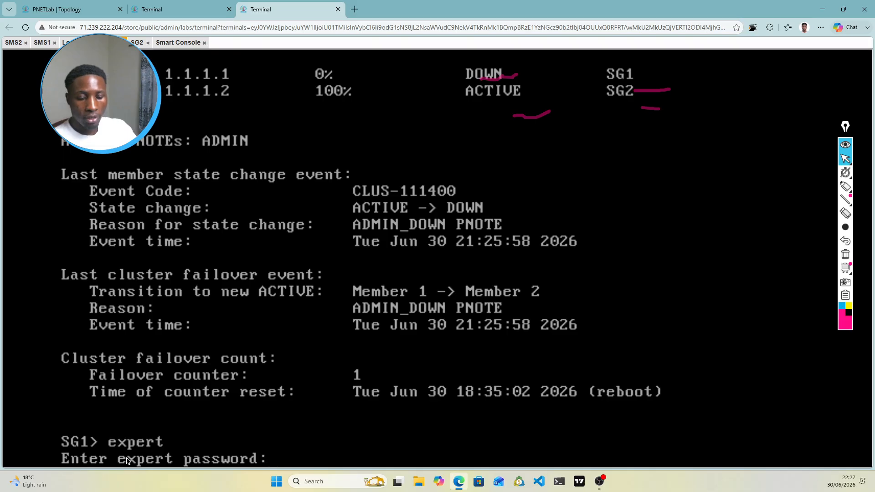
key("Return")
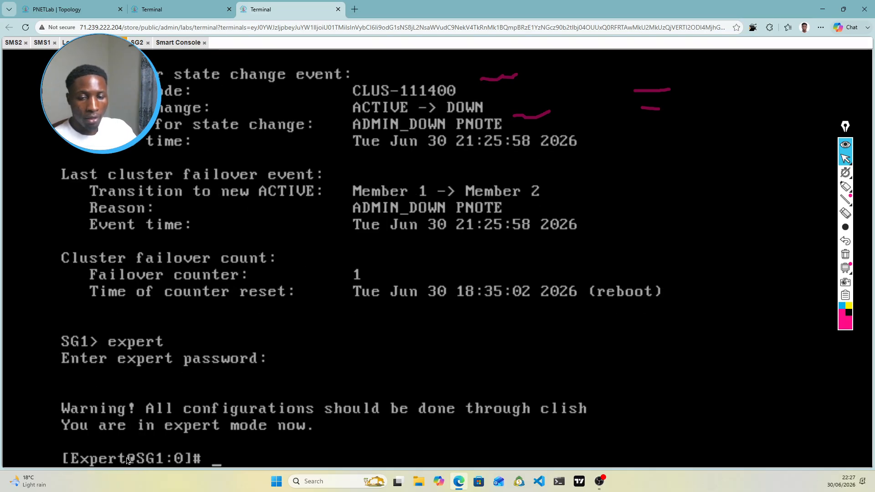
type("cp")
key("BackSpace")
key("BackSpace")
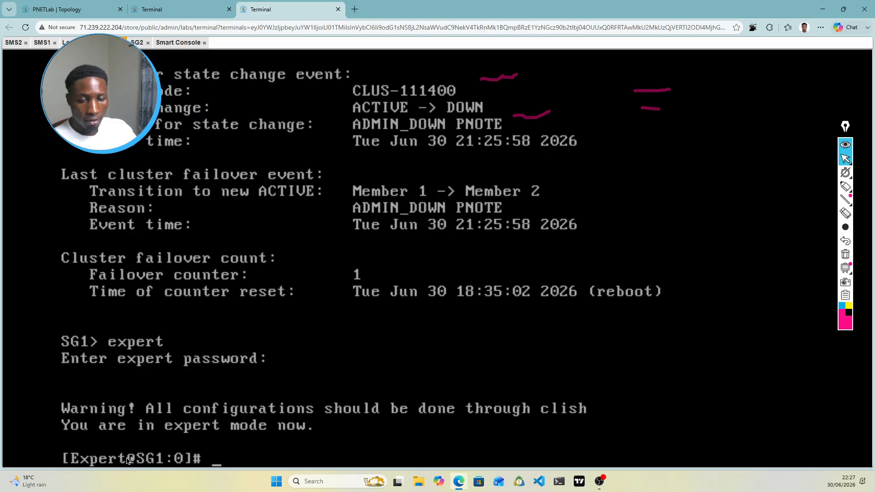
type("cluster")
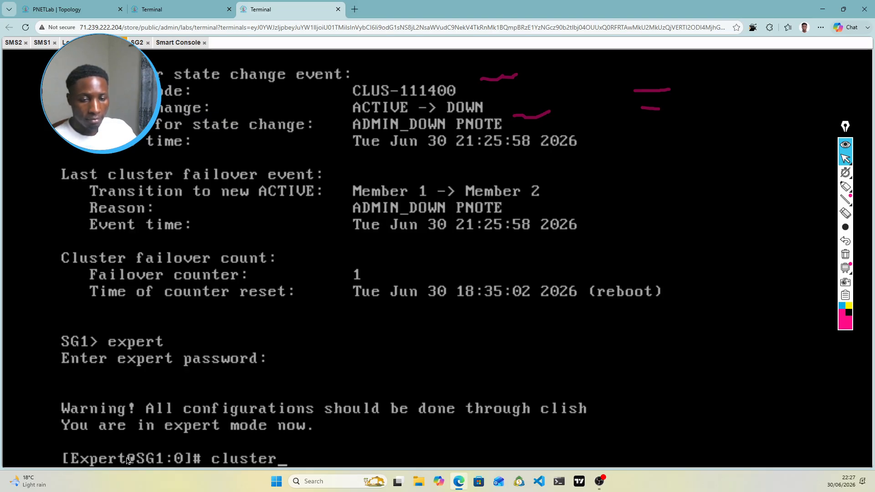
type("X")
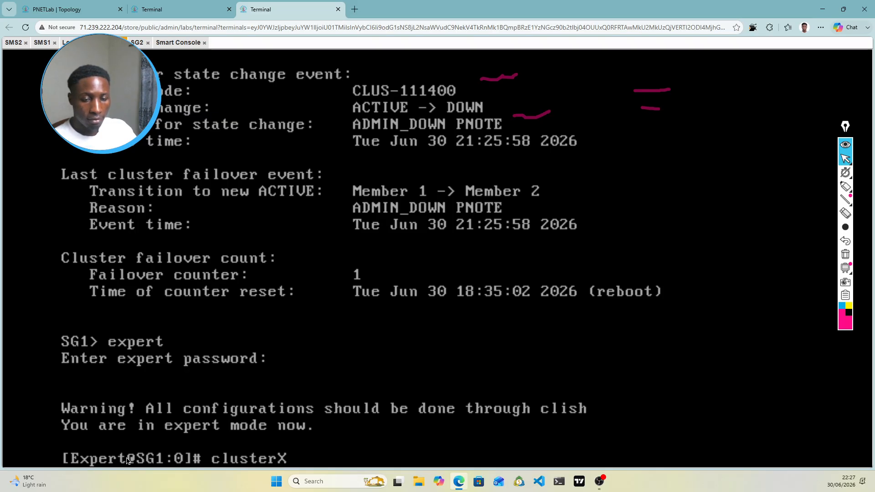
type("L_admin u")
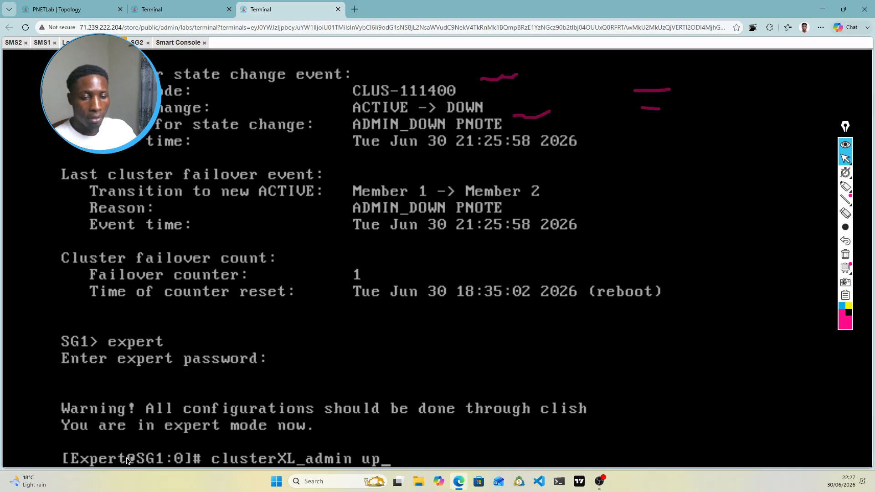
type("p")
key("Return")
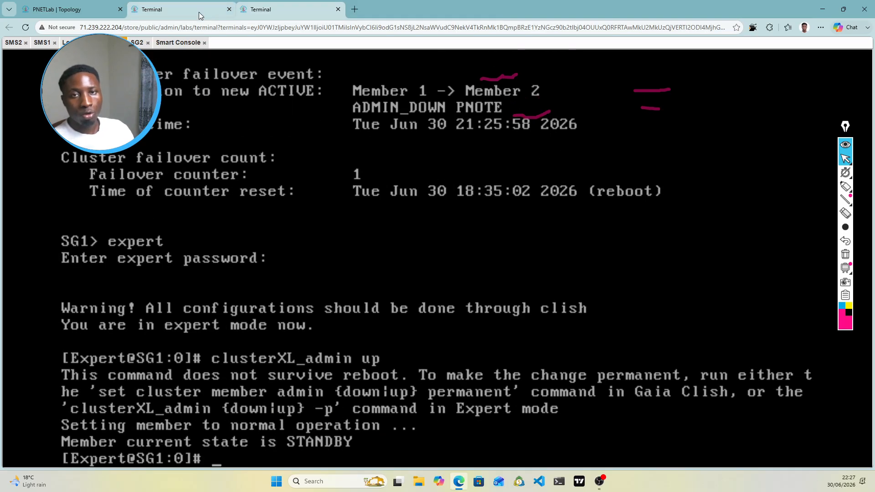
Step: Check User-PC's ongoing ping to Test-PC after SG1 rejoins as standby
left_click(172, 9)
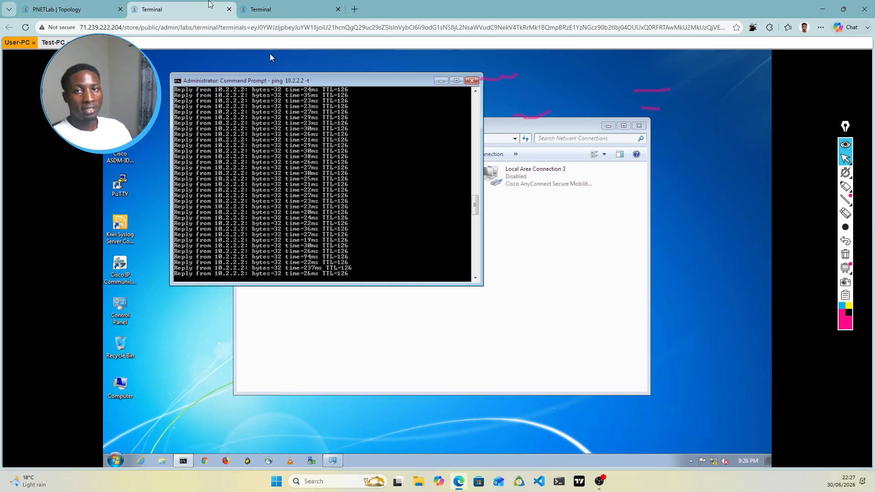
left_click(295, 8)
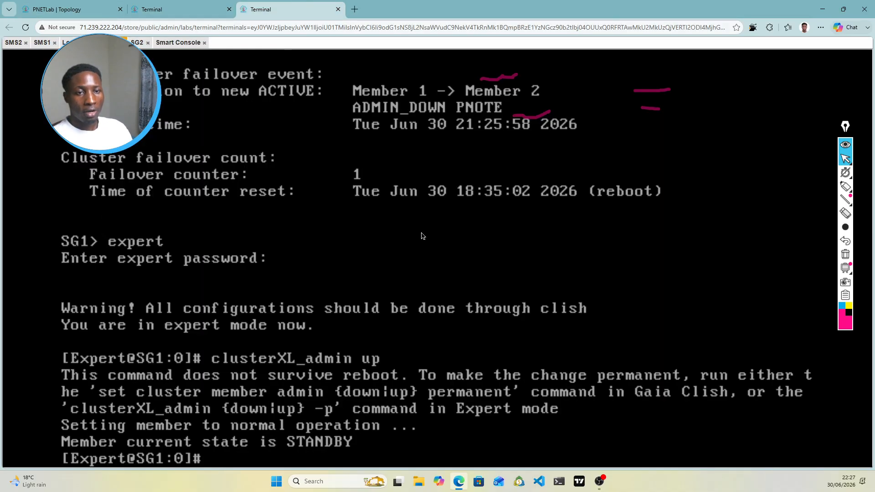
left_click(64, 9)
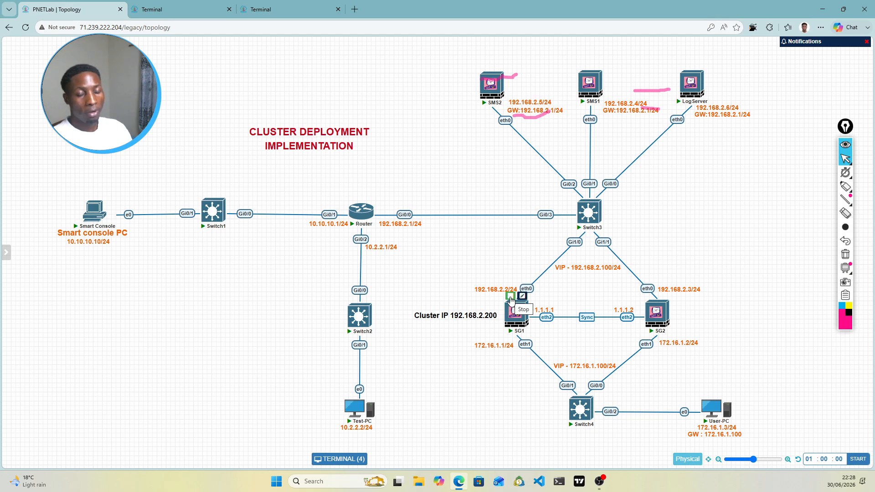
left_click(269, 8)
left_click(189, 8)
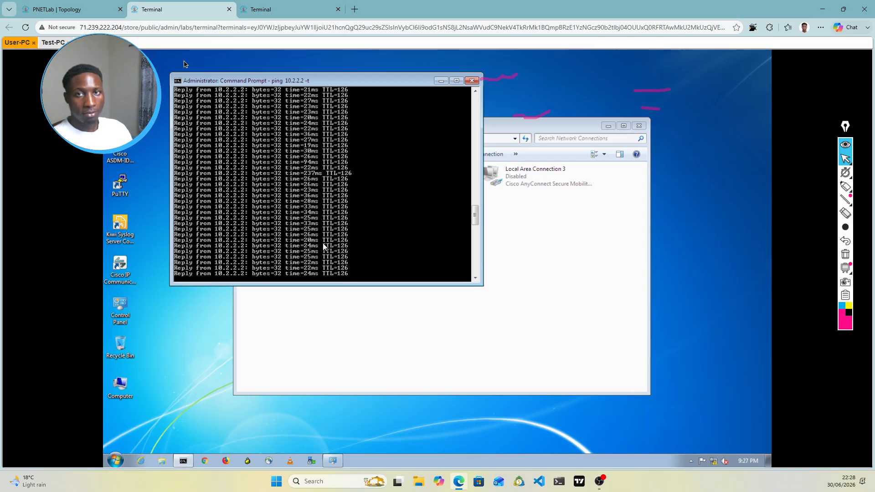
left_click(287, 10)
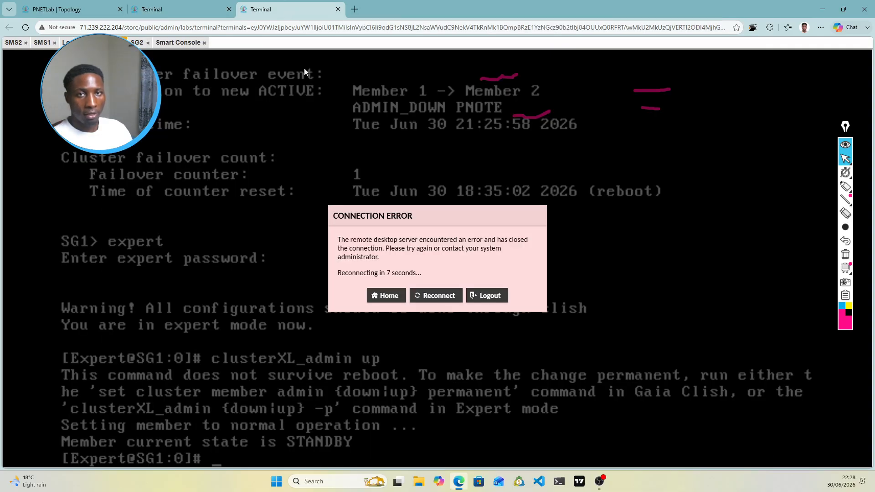
Step: Erase all annotation marks from the lab topology diagram
left_click(170, 6)
left_click(111, 6)
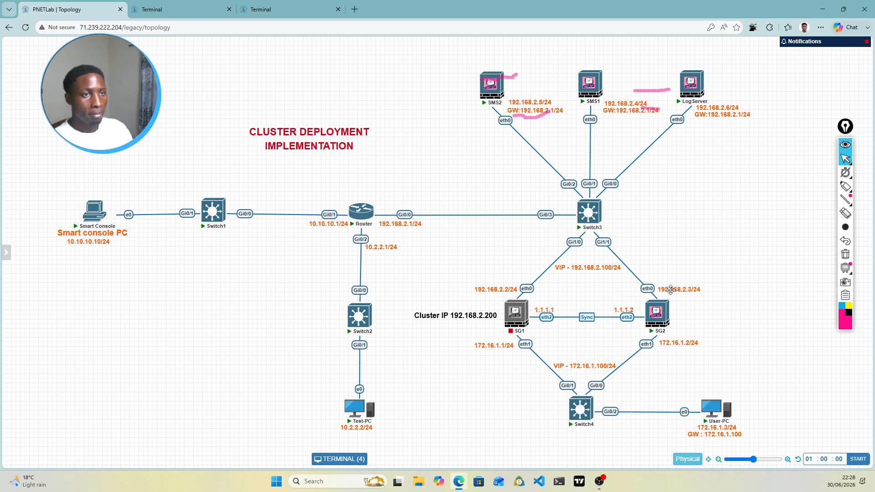
left_click(846, 255)
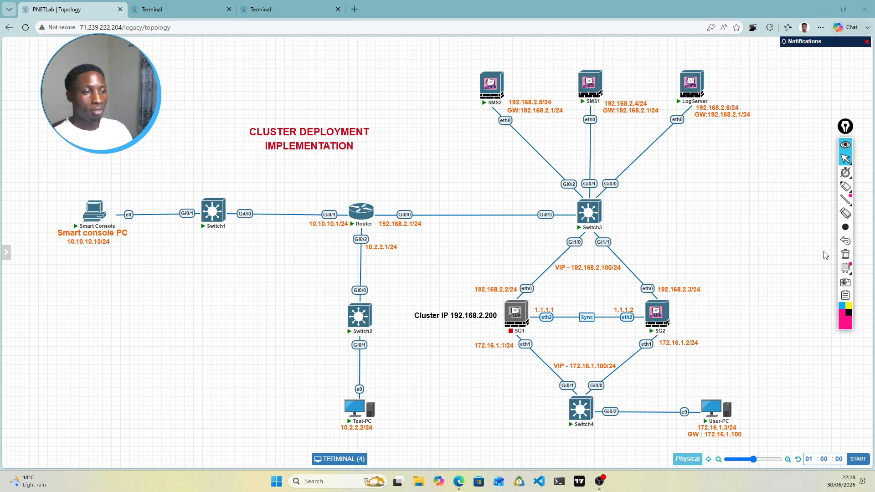
left_click(849, 187)
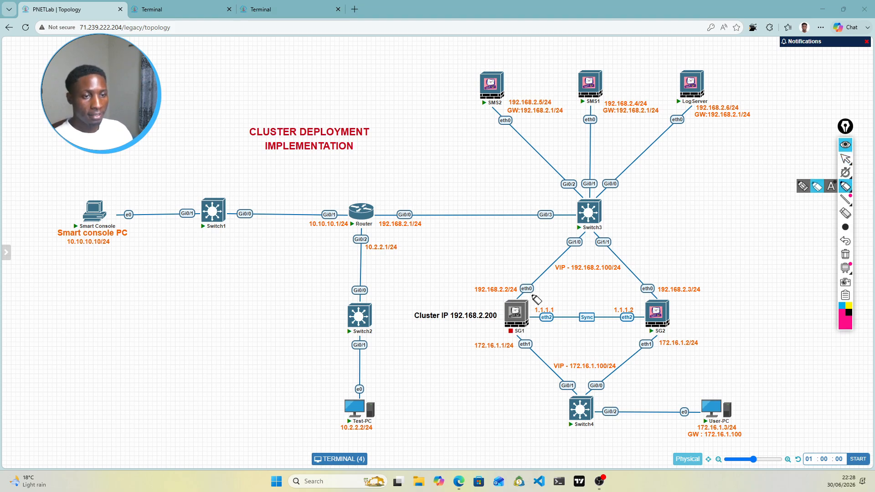
mouse_move(535, 277)
left_mouse_down()
mouse_move(516, 284)
mouse_move(537, 291)
mouse_move(532, 276)
left_mouse_up()
mouse_move(656, 280)
left_mouse_down()
mouse_move(641, 299)
mouse_move(656, 284)
left_mouse_up()
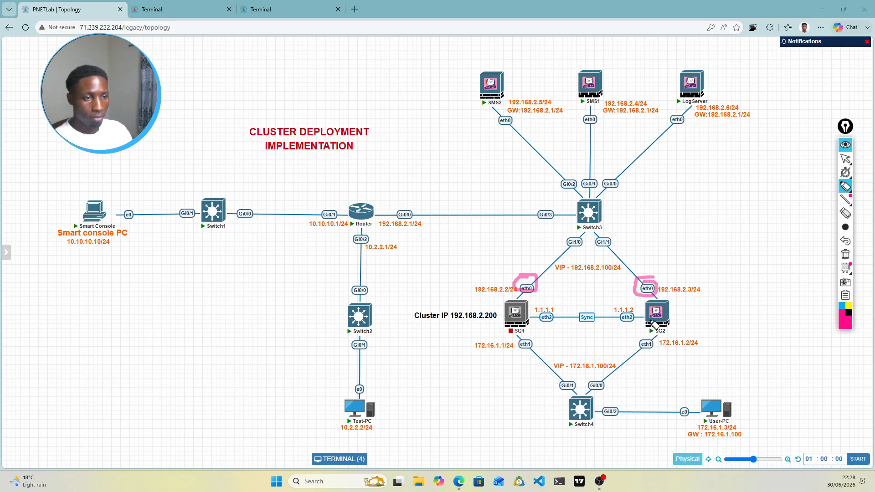
left_click_drag(653, 346, 655, 343)
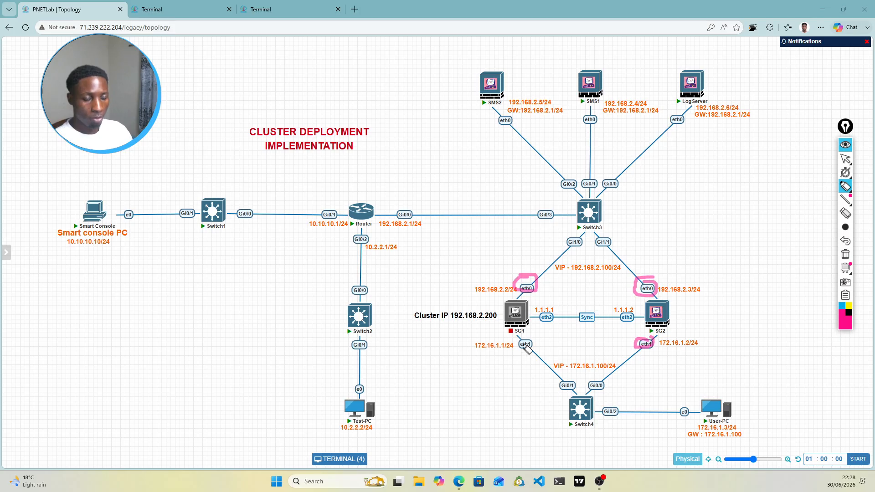
left_click_drag(519, 341, 531, 348)
mouse_move(554, 310)
left_mouse_down()
mouse_move(542, 325)
mouse_move(553, 309)
left_mouse_up()
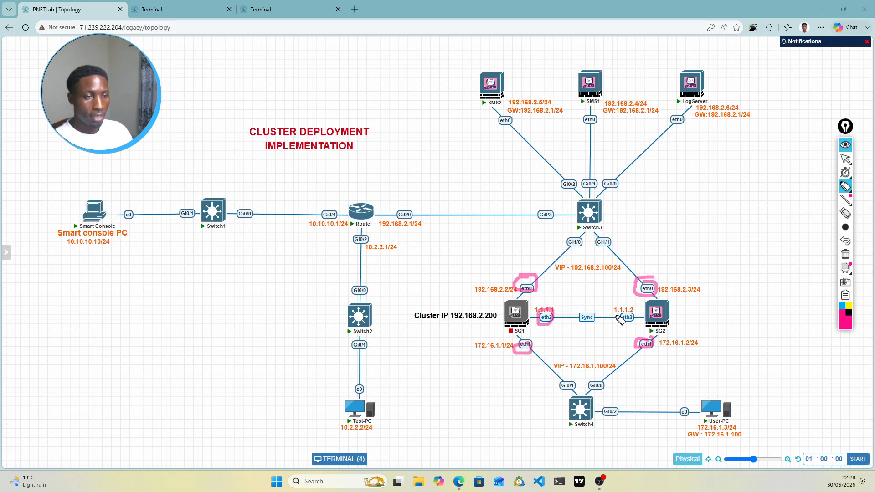
left_click_drag(629, 311, 627, 319)
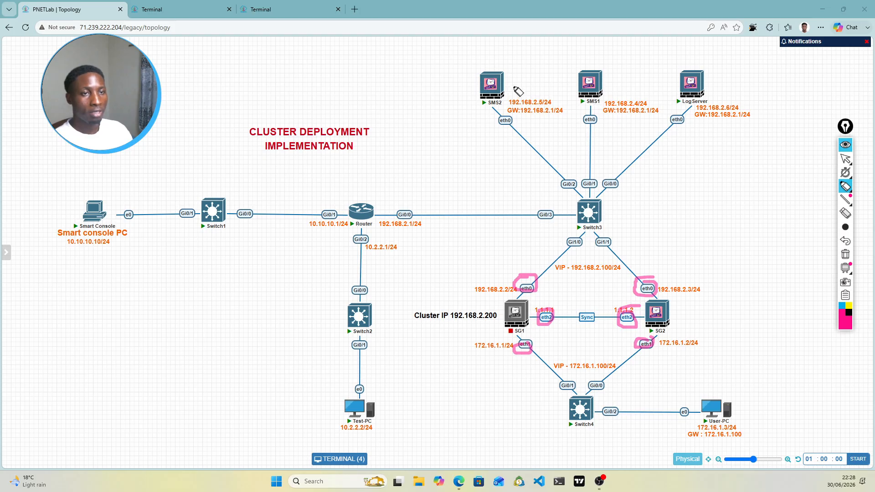
mouse_move(589, 65)
left_mouse_down()
mouse_move(501, 59)
mouse_move(489, 73)
mouse_move(494, 65)
left_mouse_up()
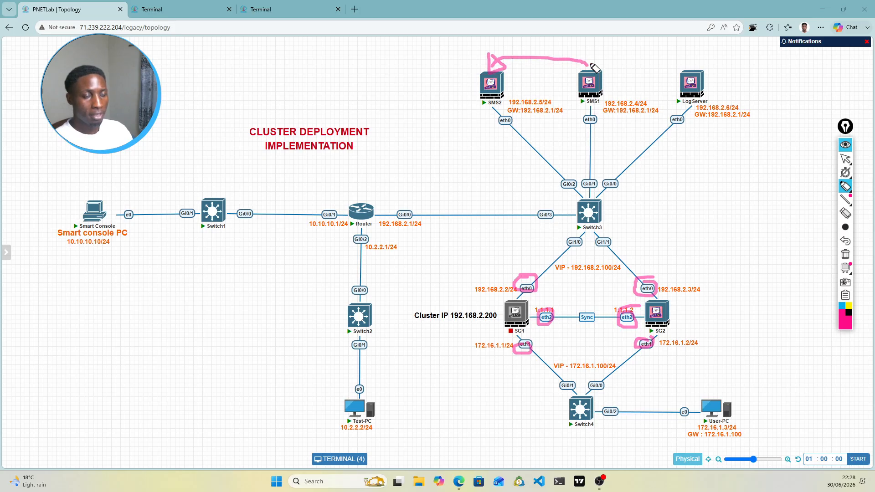
left_click_drag(588, 65, 621, 54)
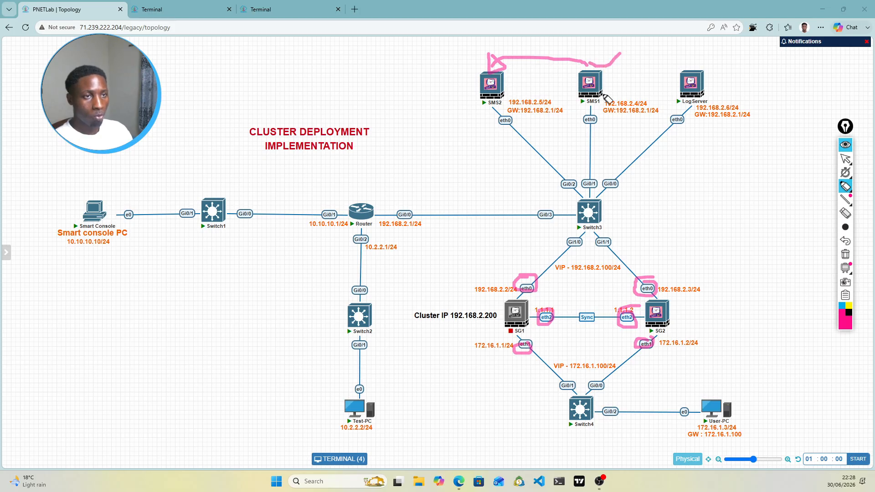
mouse_move(601, 95)
left_mouse_down()
mouse_move(532, 279)
mouse_move(638, 249)
mouse_move(643, 277)
left_mouse_up()
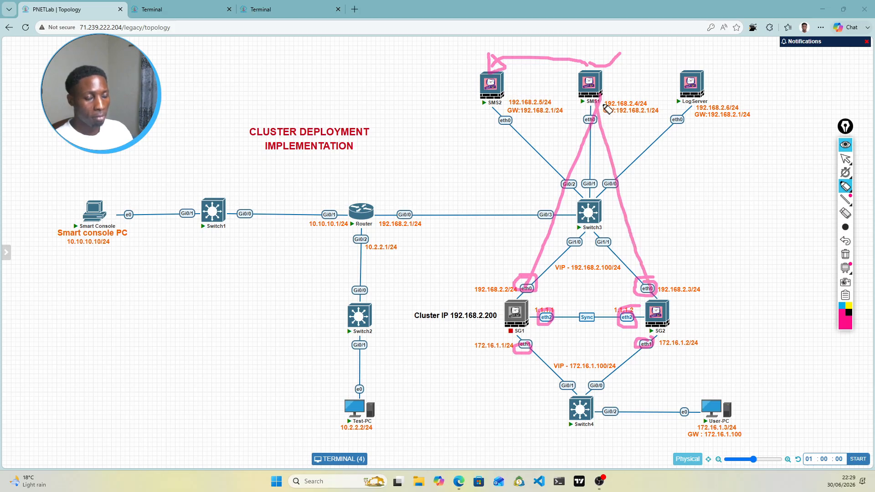
mouse_move(597, 90)
left_mouse_down()
mouse_move(621, 101)
mouse_move(669, 304)
mouse_move(673, 276)
mouse_move(674, 303)
mouse_move(682, 302)
left_mouse_up()
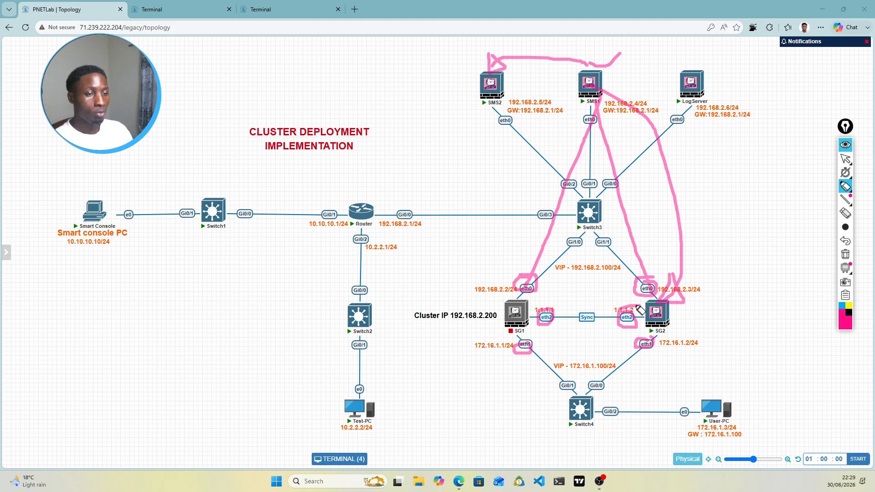
mouse_move(594, 106)
left_mouse_down()
mouse_move(563, 143)
mouse_move(529, 279)
mouse_move(508, 258)
left_mouse_up()
mouse_move(590, 81)
left_mouse_down()
mouse_move(504, 82)
mouse_move(520, 83)
left_mouse_up()
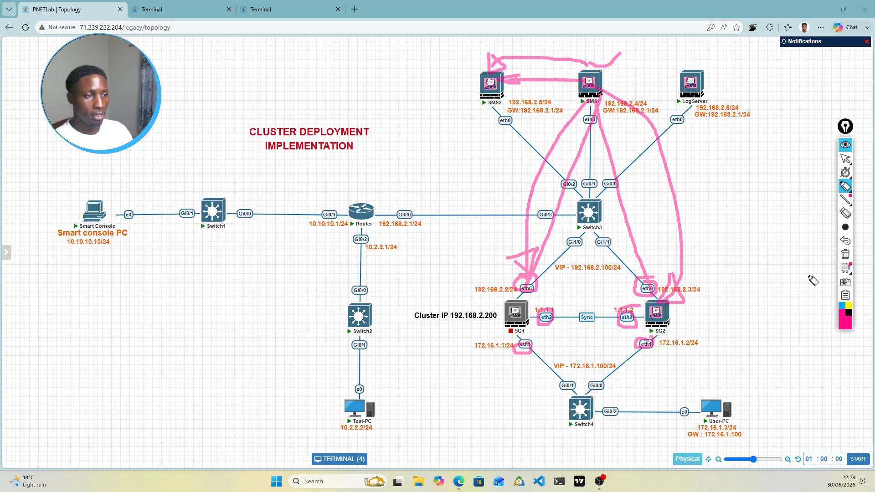
left_click(845, 254)
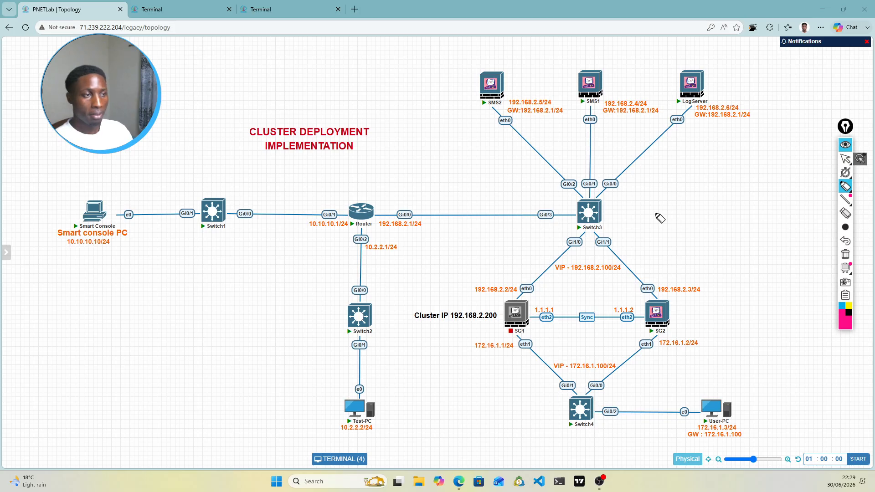
Step: Hide the annotation toolbar and check User-PC's continuous ping to 10.2.2.2
left_click(846, 159)
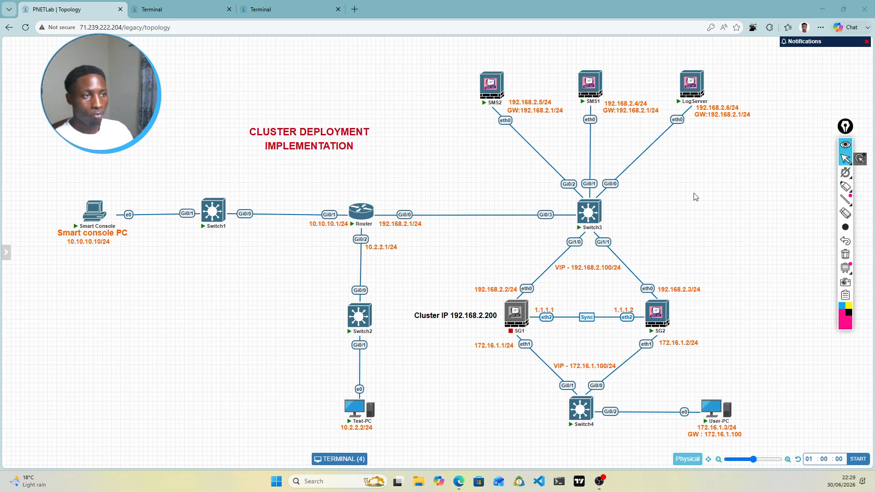
left_click(846, 144)
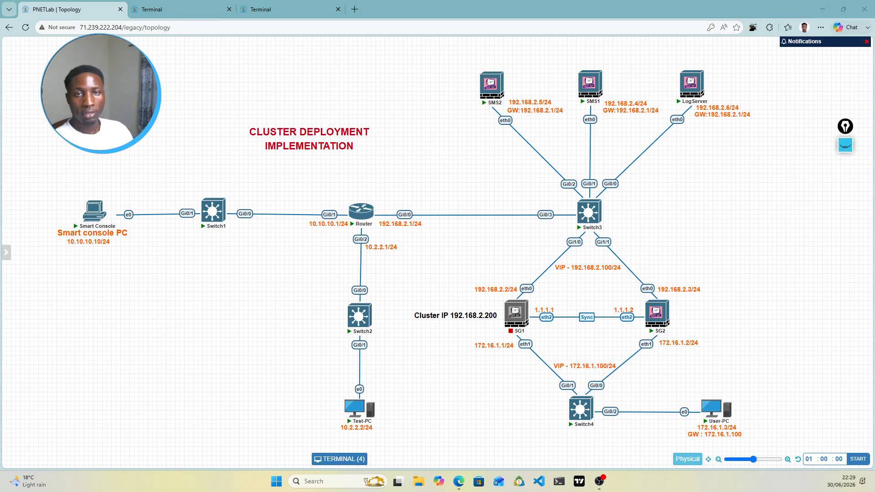
left_click(260, 9)
left_click(170, 43)
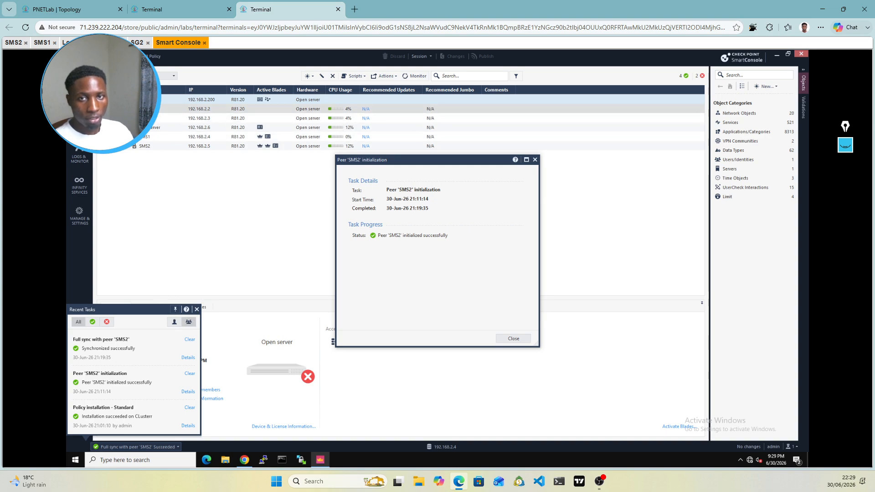
left_click(182, 12)
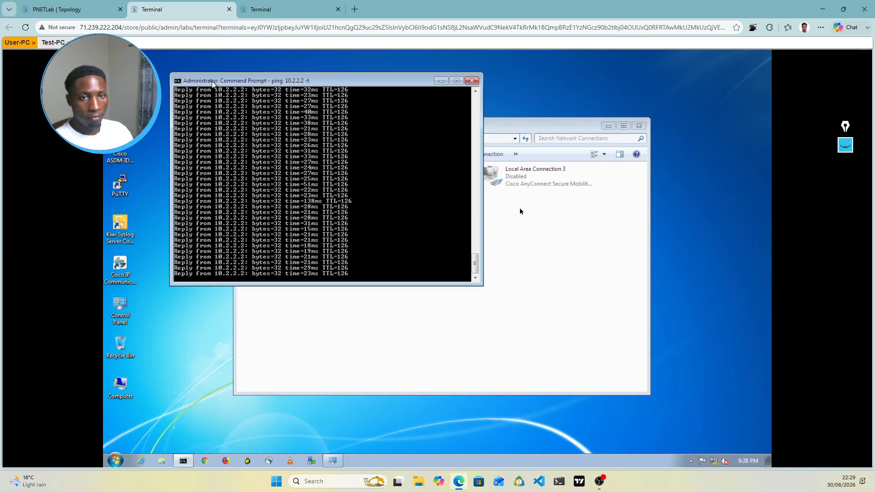
left_click(287, 9)
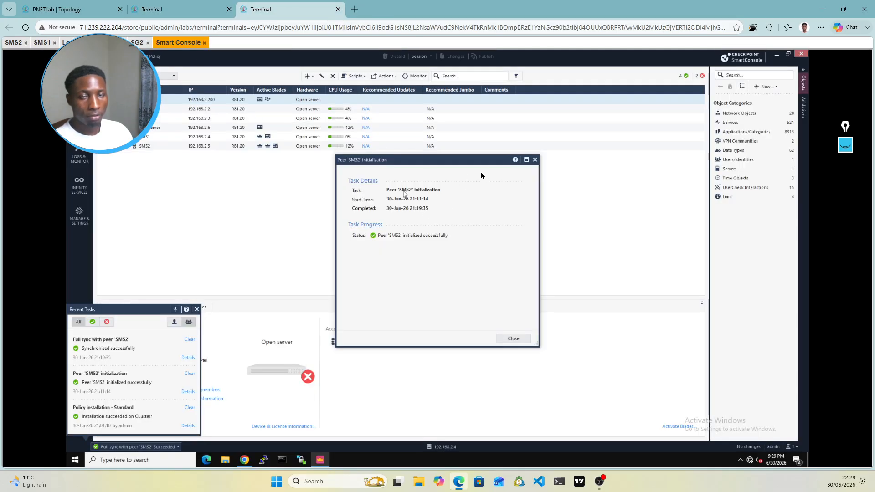
Step: Start SG1 from the topology and close SmartConsole's Peer 'SMS2' and Recent Tasks popups
left_click(123, 10)
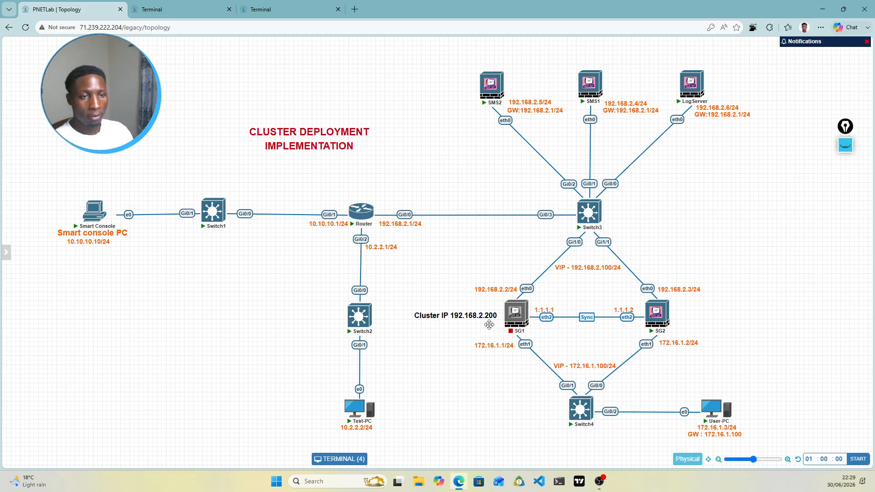
left_click(510, 298)
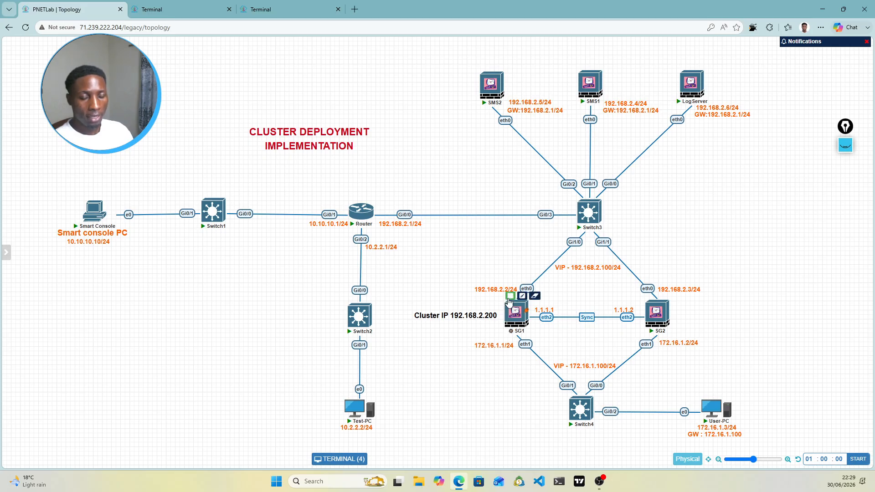
left_click(290, 13)
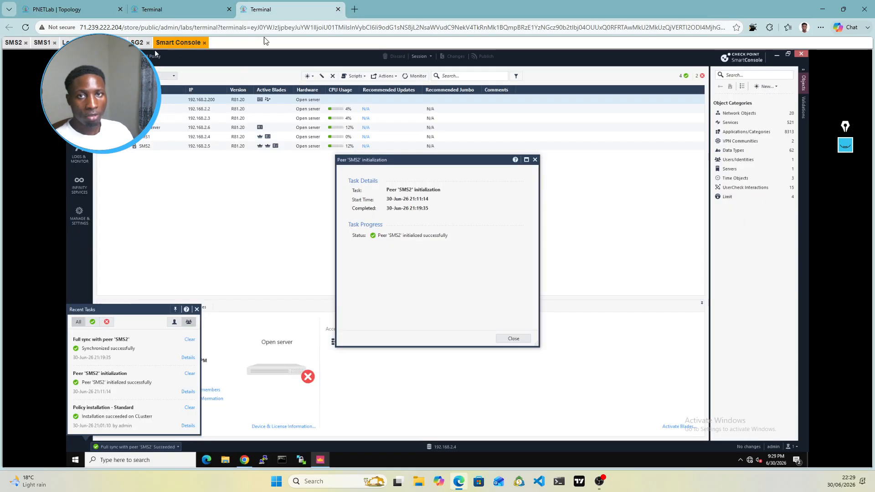
left_click(536, 160)
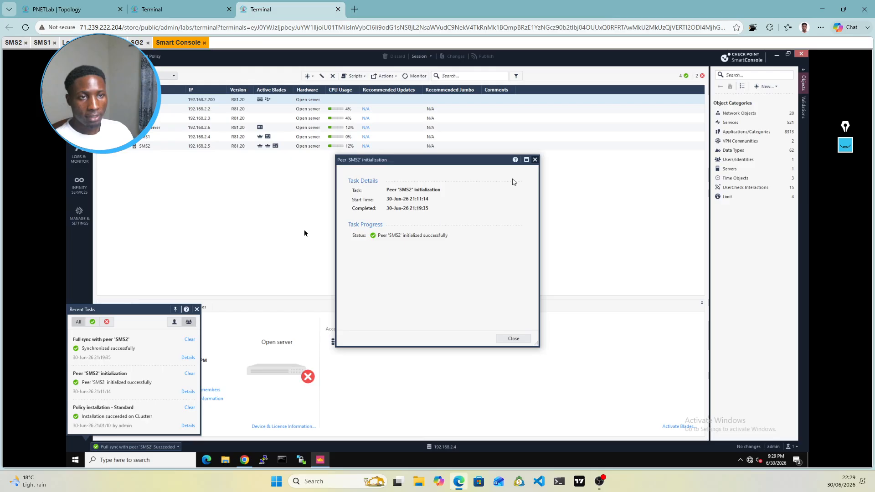
left_click(197, 310)
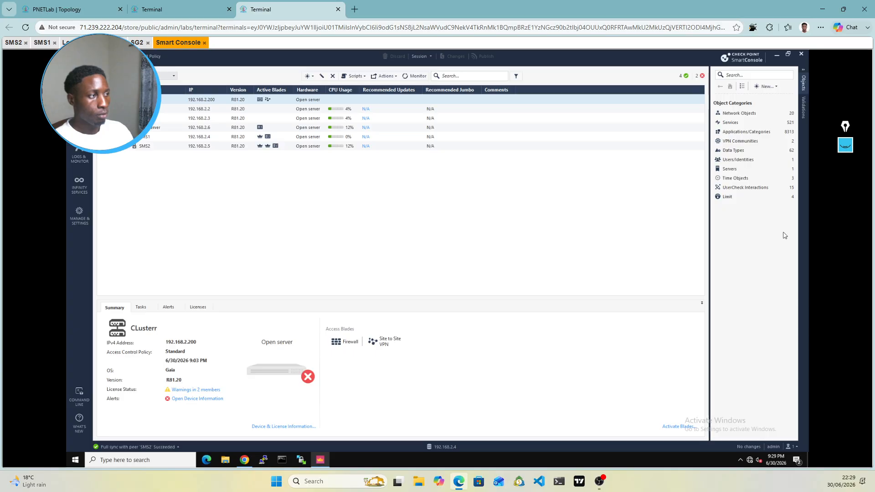
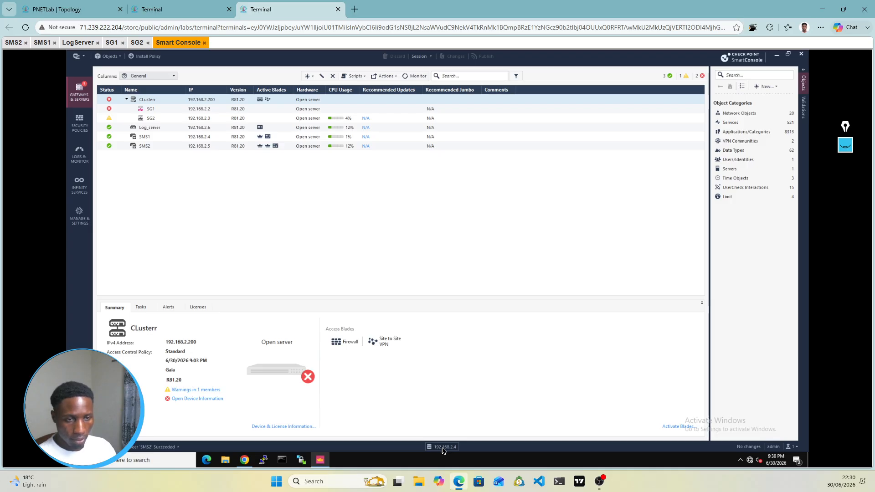
Step: Open High Availability Status from the 192.168.2.4 indicator, showing SMS1 active and SMS2 standby
left_click(442, 448)
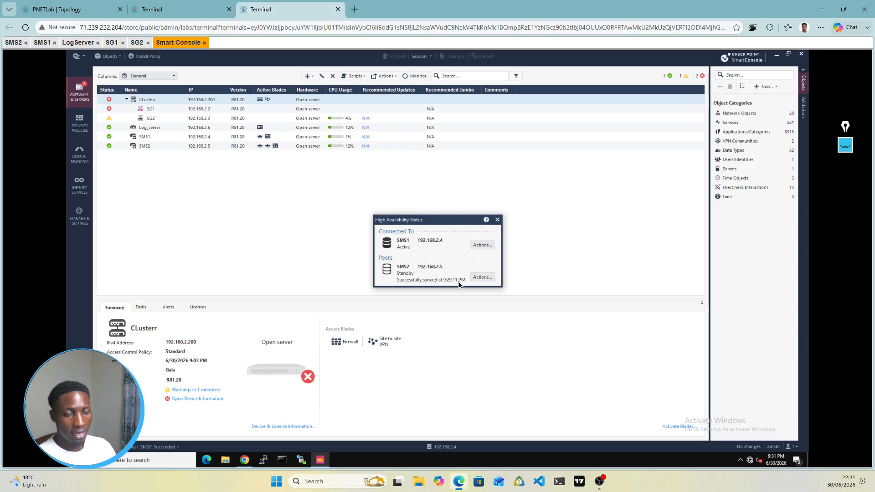
Step: Set SMS1 (192.168.2.4) to standby, confirming the change and accepting the disconnection
left_click(483, 246)
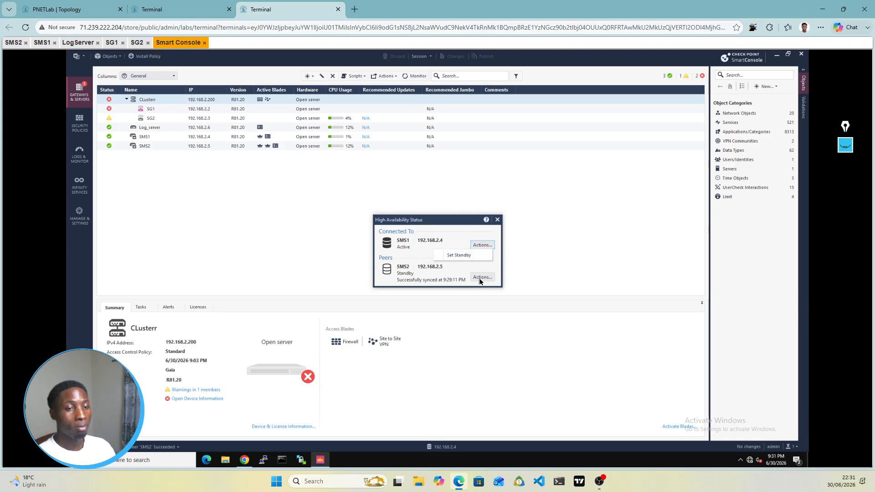
left_click(480, 281)
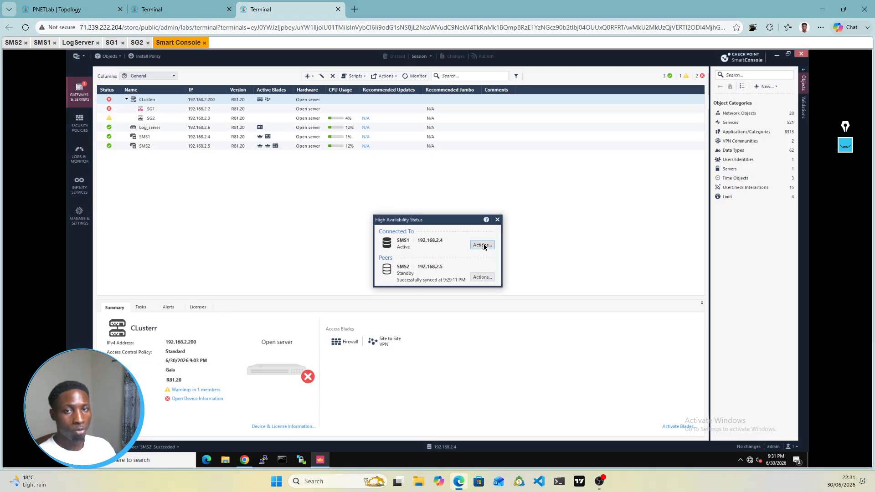
left_click(484, 247)
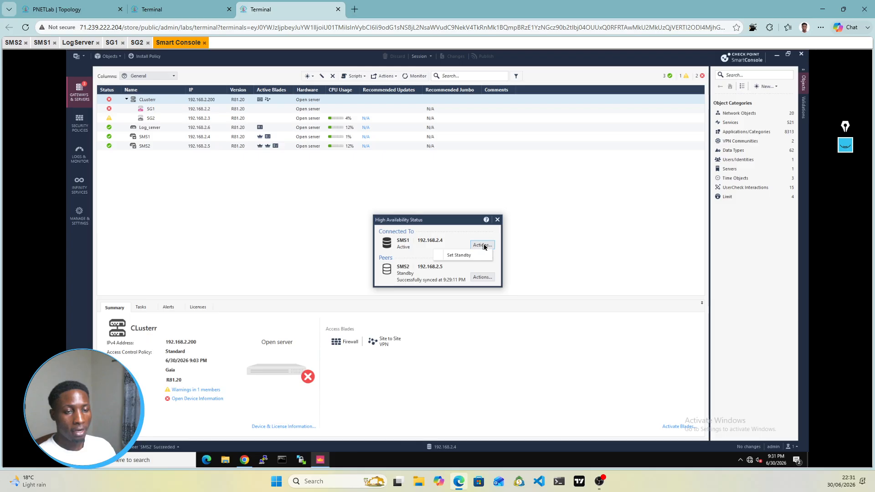
left_click(459, 257)
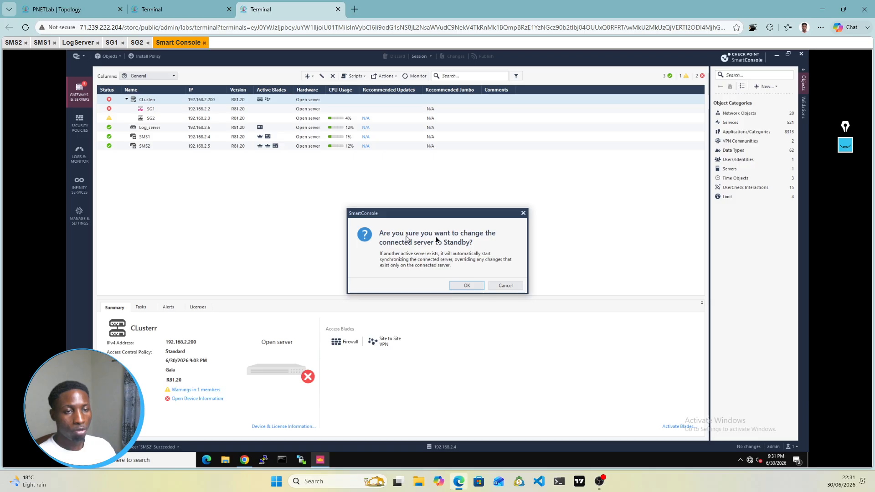
left_click(467, 286)
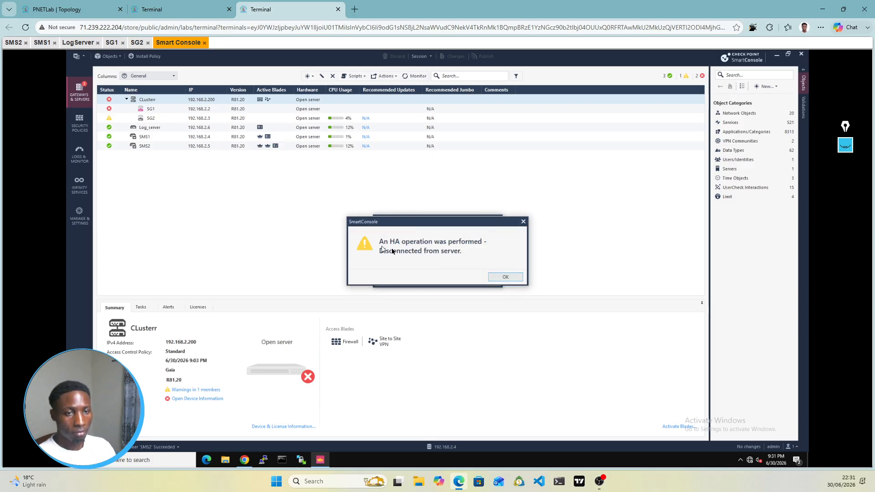
left_click(505, 277)
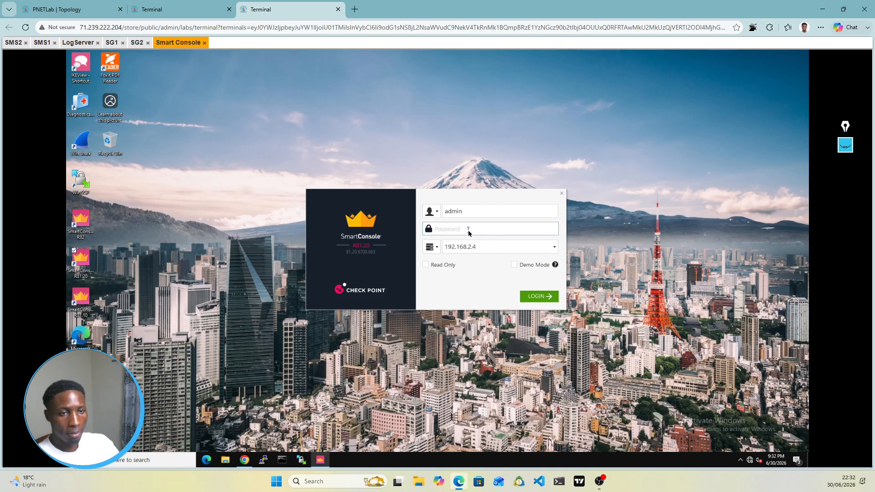
Step: Log in to SmartConsole on 192.168.2.4 with the admin password
type("****")
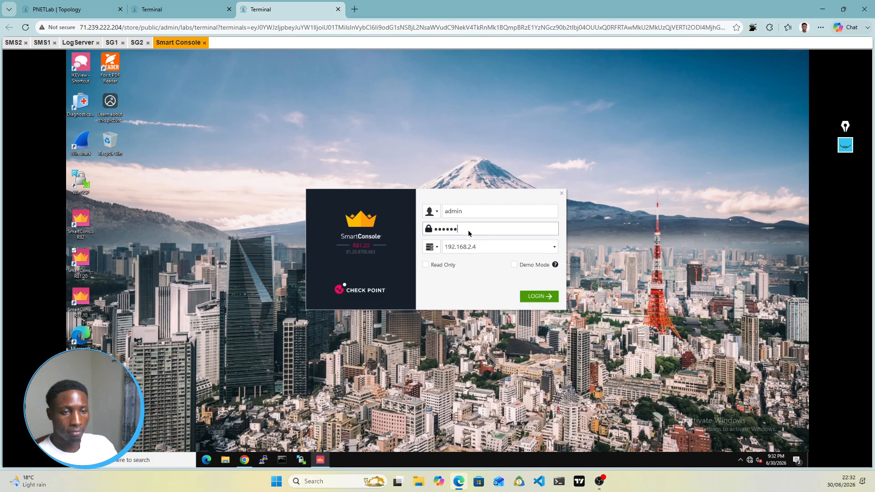
left_click(536, 295)
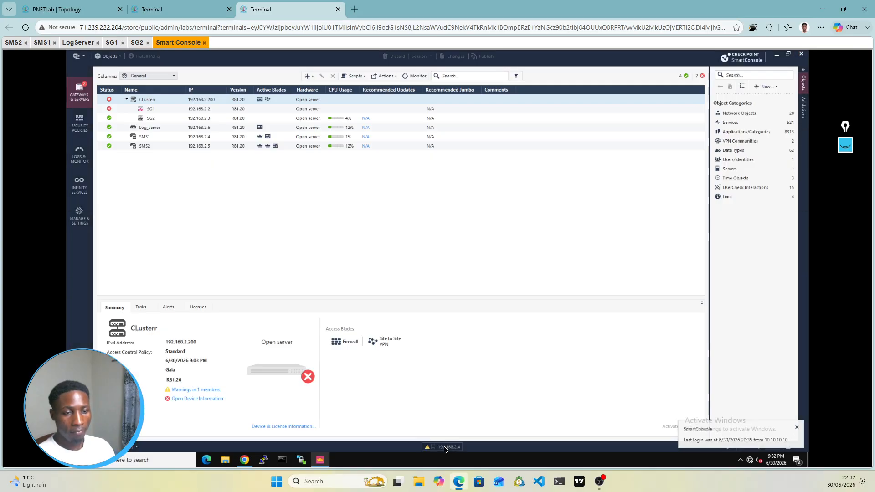
Step: Check High Availability Status, where both servers are standby, and connect to peer SMS2
left_click(445, 448)
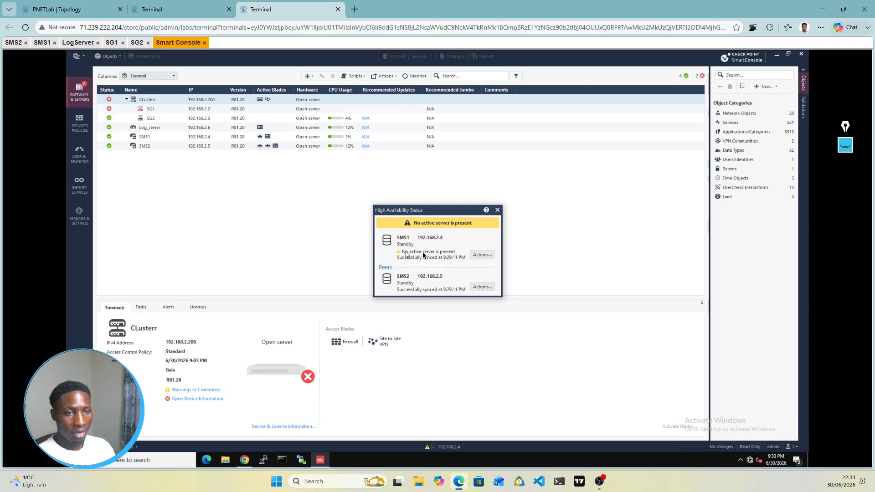
left_click(483, 288)
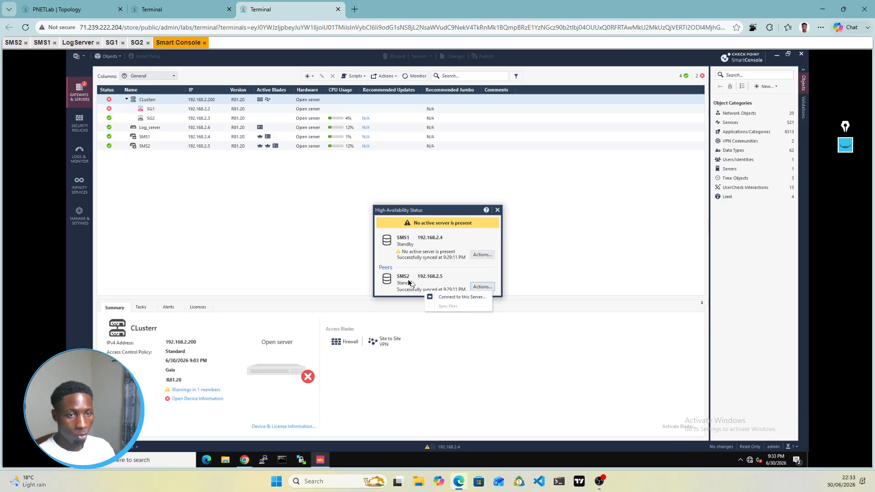
left_click(453, 298)
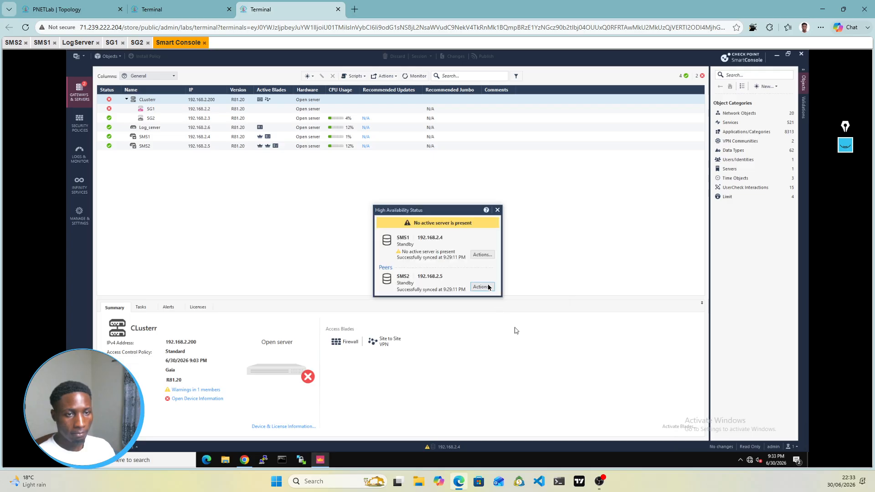
left_click(482, 255)
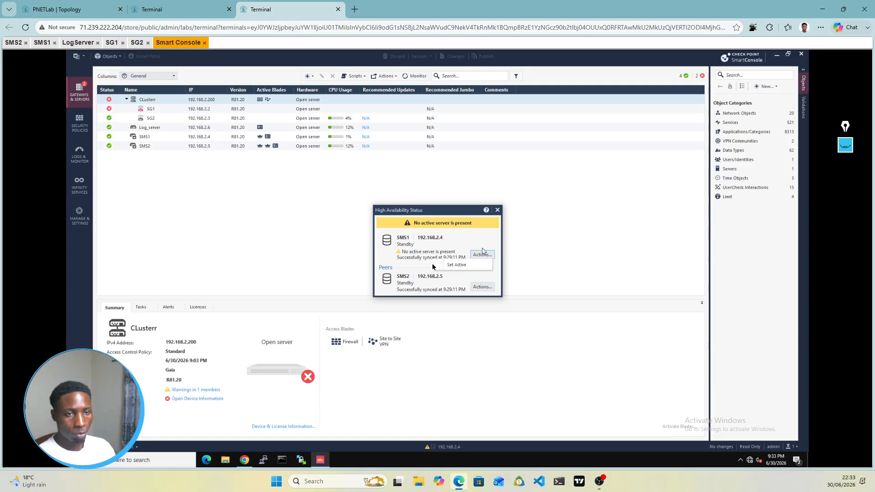
left_click(477, 284)
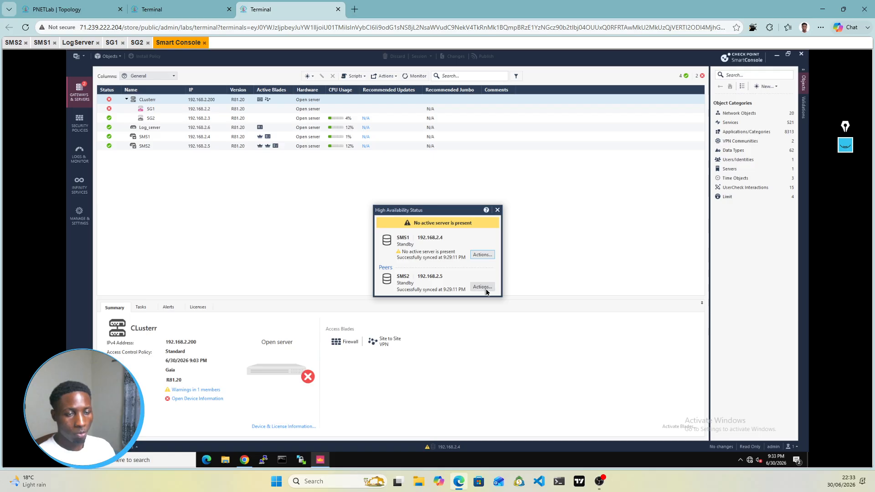
left_click(486, 290)
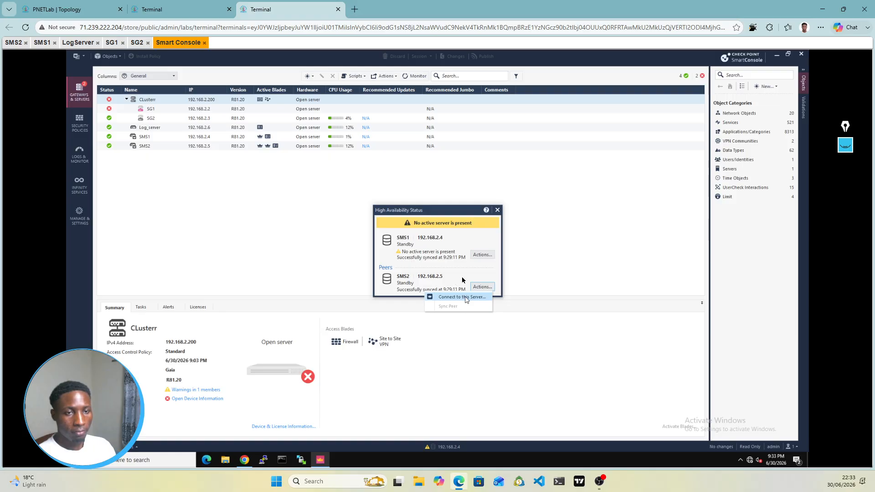
left_click(465, 297)
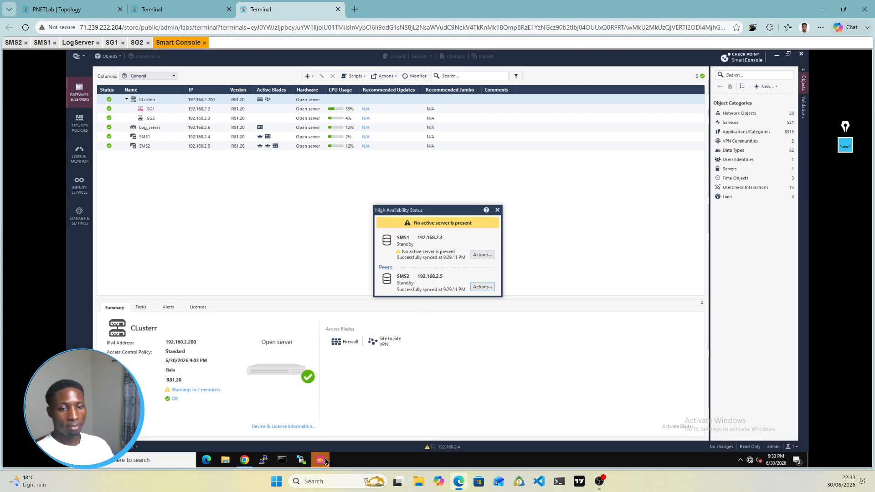
Step: In the 192.168.2.5 SmartConsole window, set SMS2 active and acknowledge the success message
left_click(325, 461)
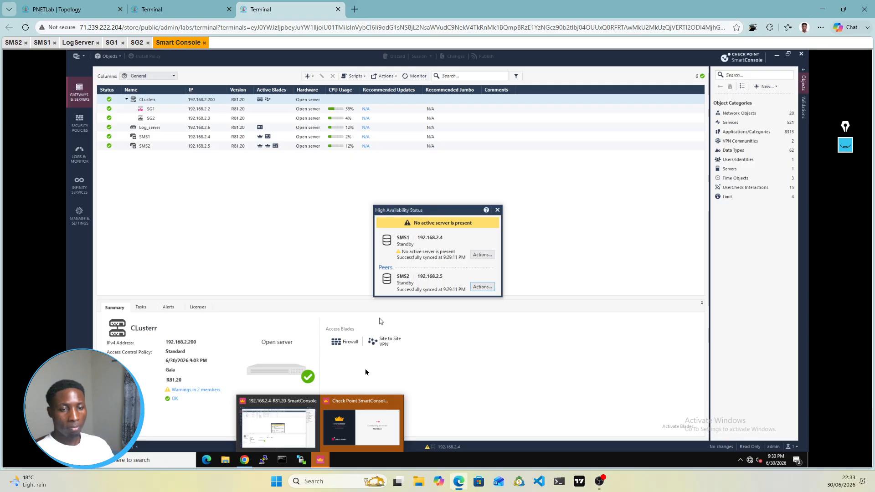
left_click(364, 425)
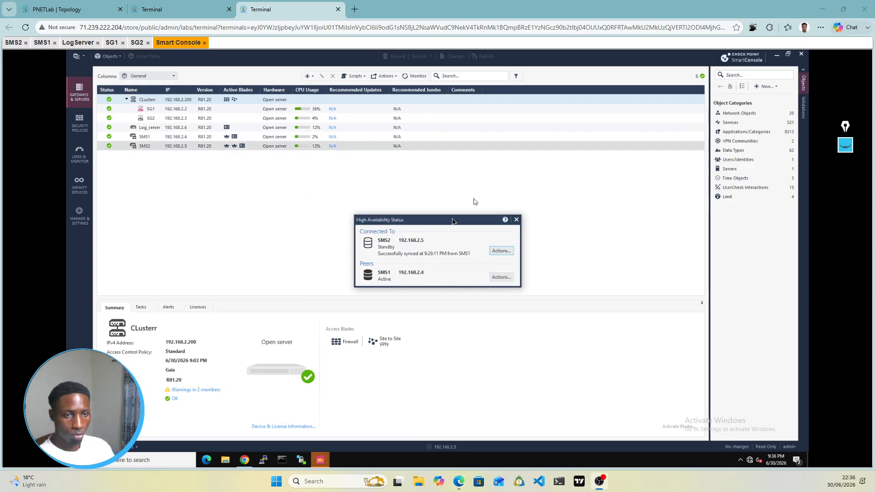
left_click(505, 254)
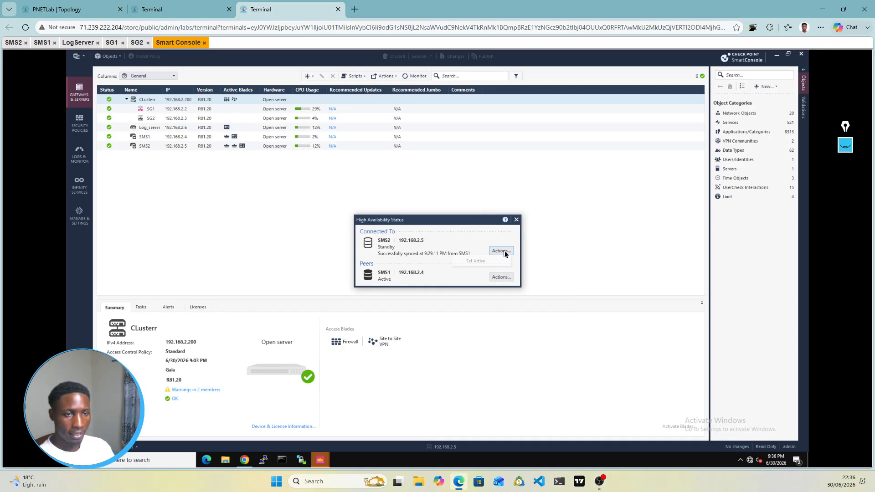
left_click(476, 262)
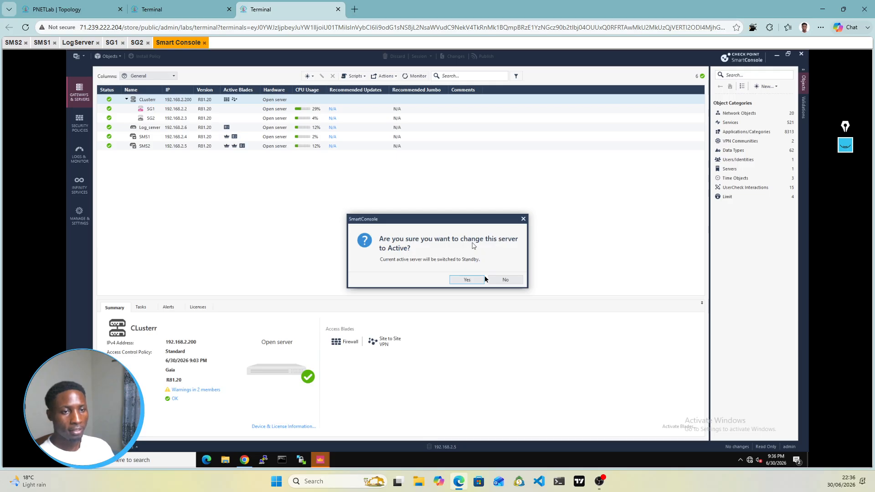
left_click(467, 280)
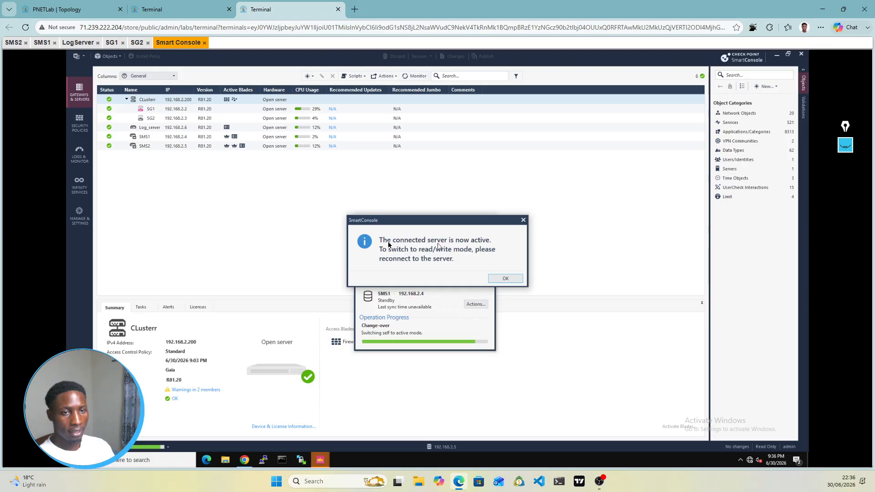
left_click(514, 280)
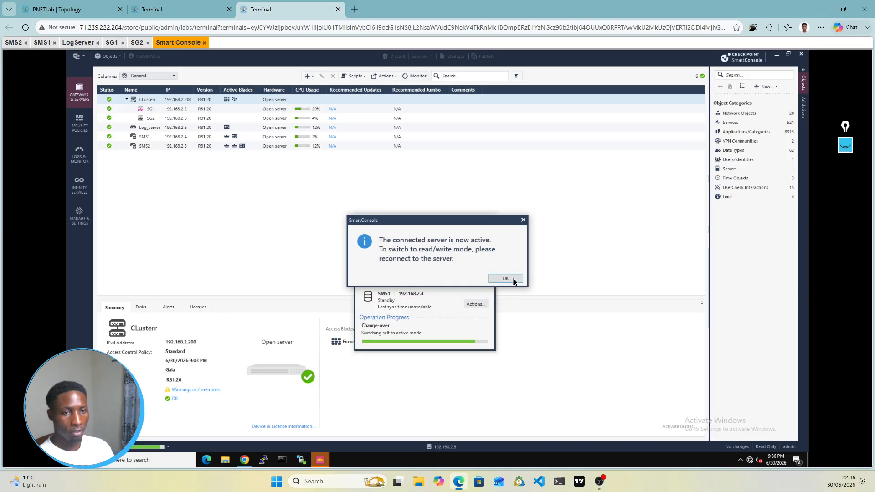